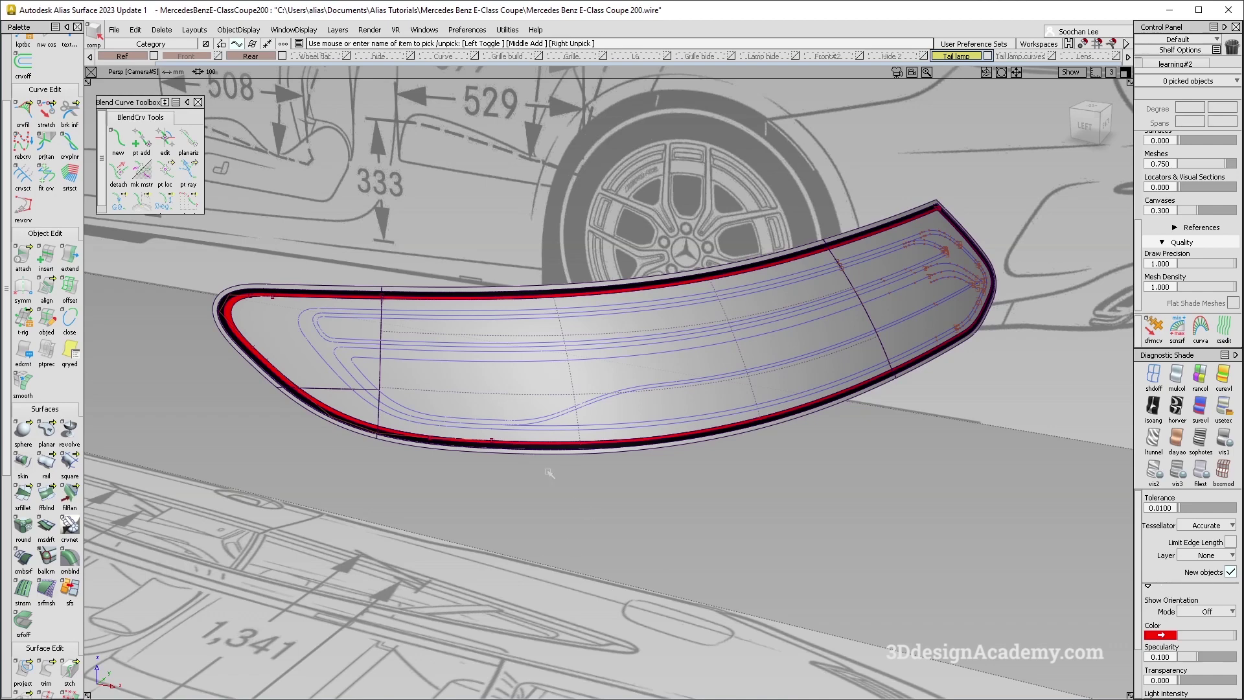
Examine the tail lamp's inner curve layout and its red and black border against the reference photo.
{"action": "scroll", "coordinate": [508, 449], "scroll_direction": "up", "scroll_amount": 5}
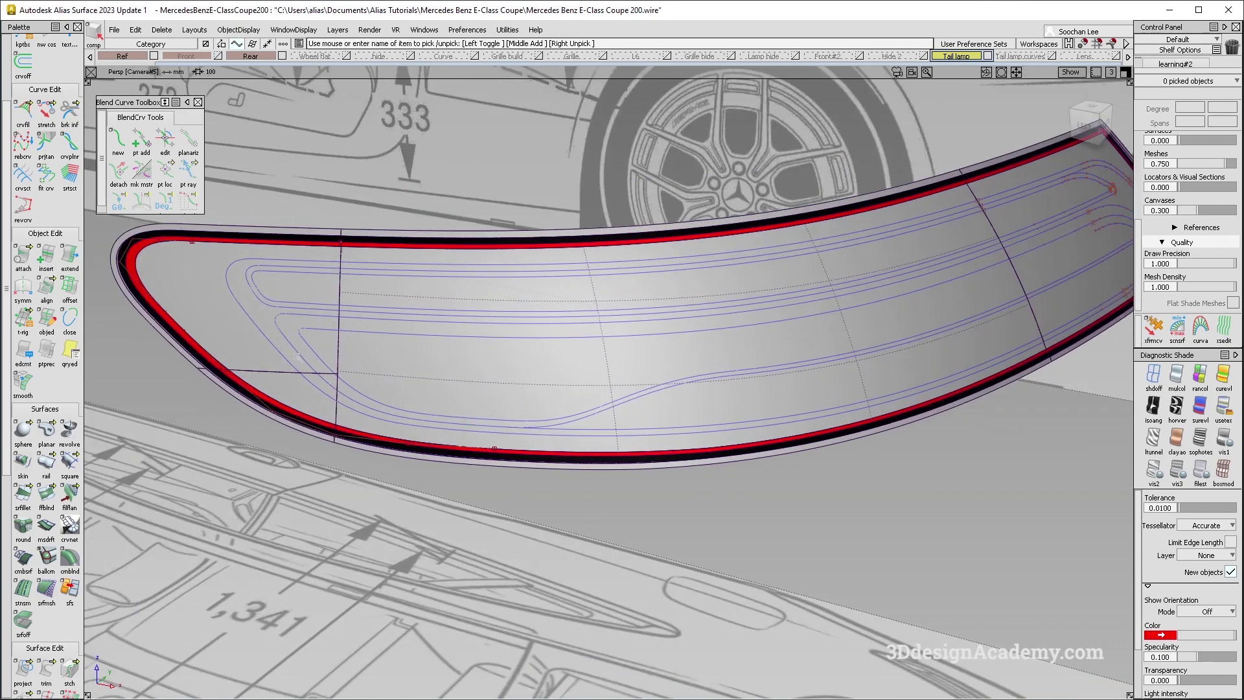
{"action": "left_click_drag", "start_coordinate": [537, 436], "coordinate": [661, 457], "text": "alt+shift"}
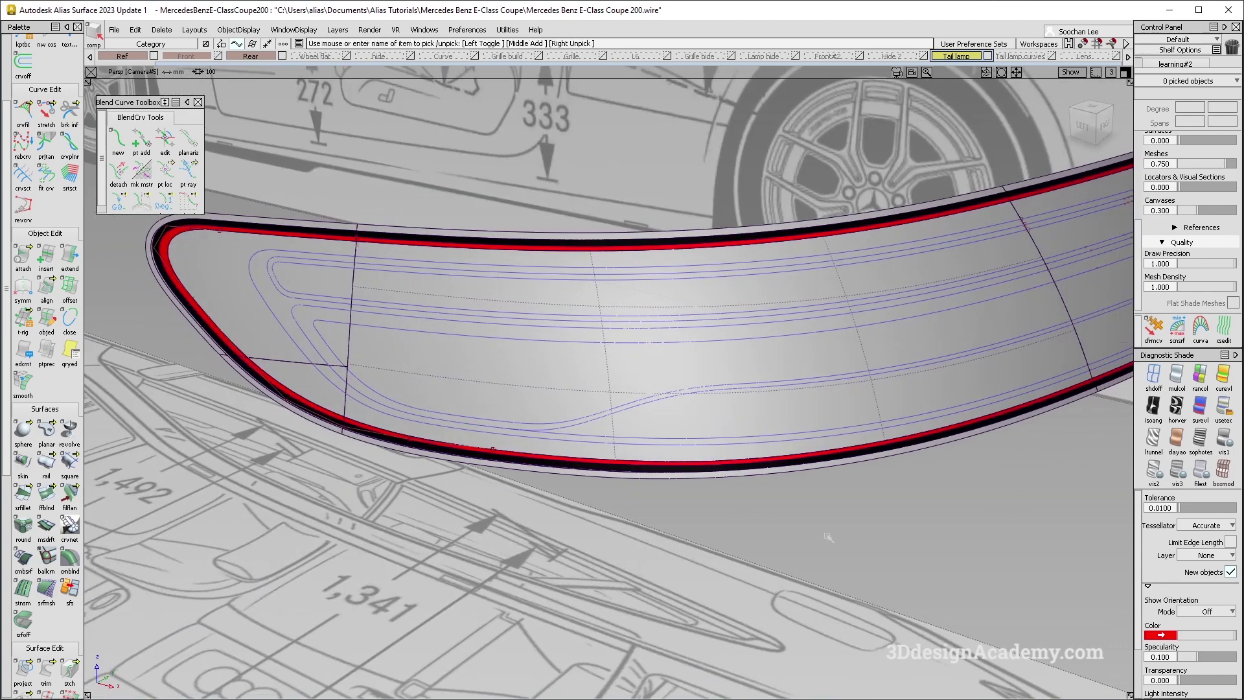
{"action": "key", "text": "alt+Tab"}
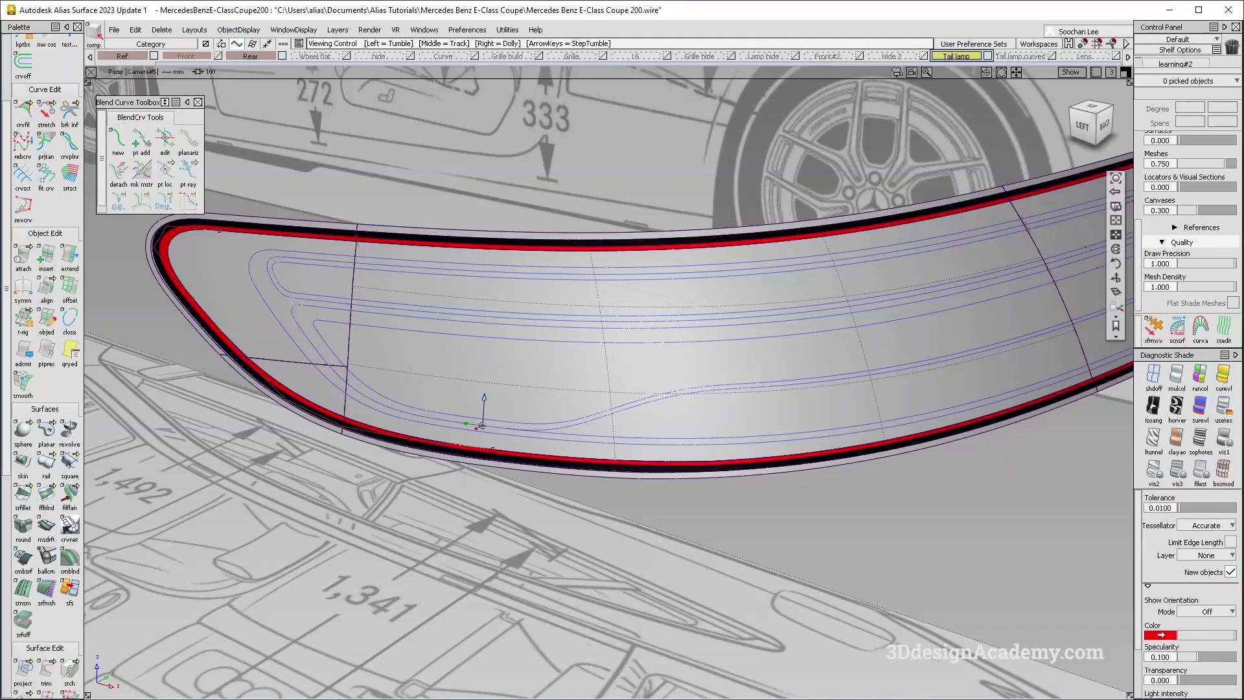
{"action": "scroll", "coordinate": [496, 420], "scroll_direction": "up", "scroll_amount": 3}
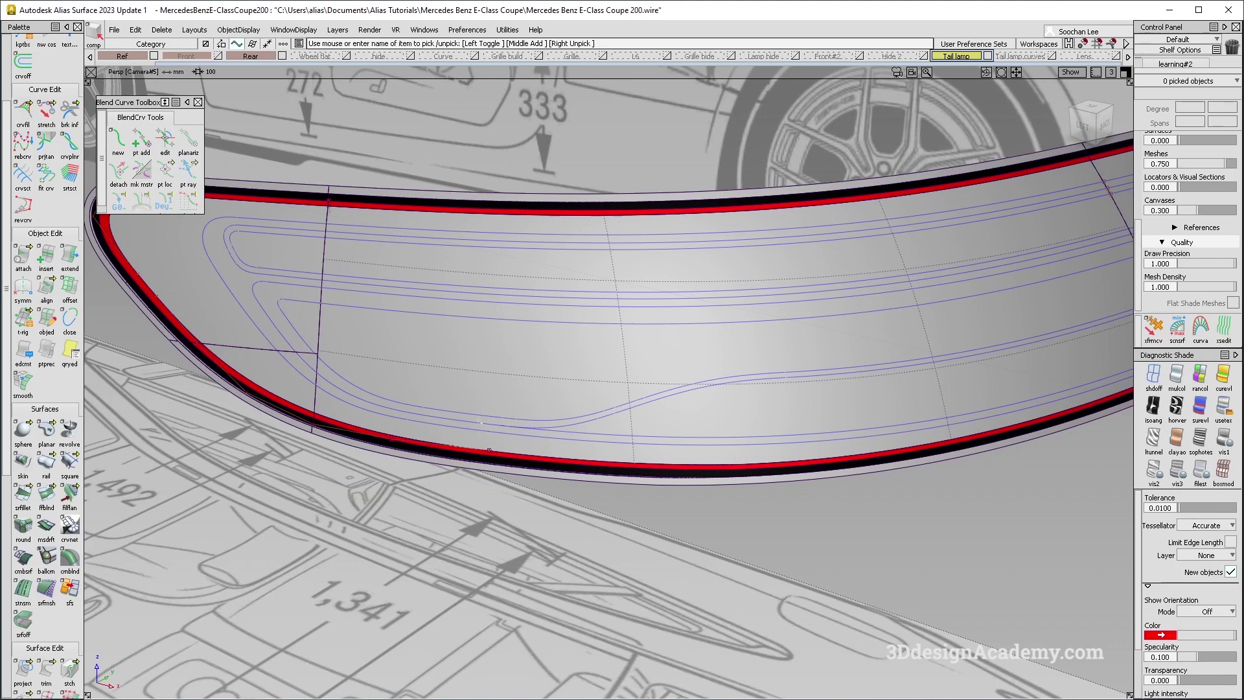
{"action": "left_click_drag", "start_coordinate": [463, 421], "coordinate": [514, 444], "text": "alt+shift"}
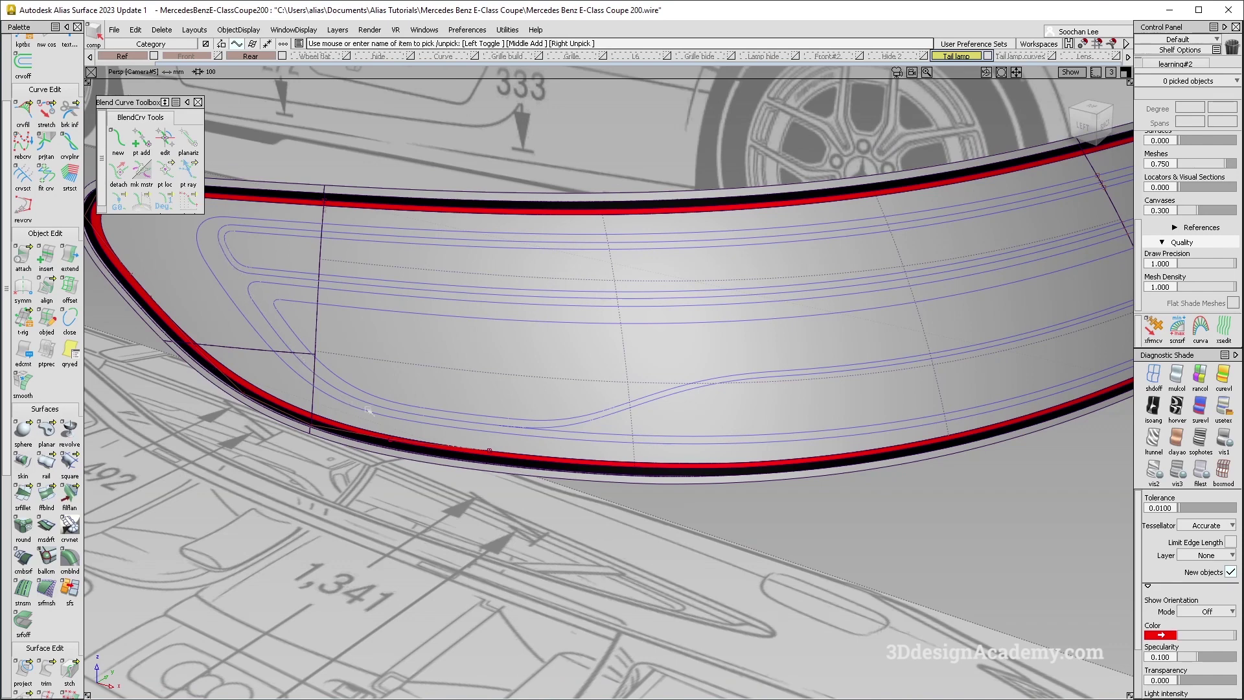
{"action": "left_click_drag", "start_coordinate": [643, 433], "coordinate": [624, 436], "text": "alt+shift"}
{"action": "right_click_drag", "start_coordinate": [625, 436], "coordinate": [662, 399], "text": "alt+shift"}
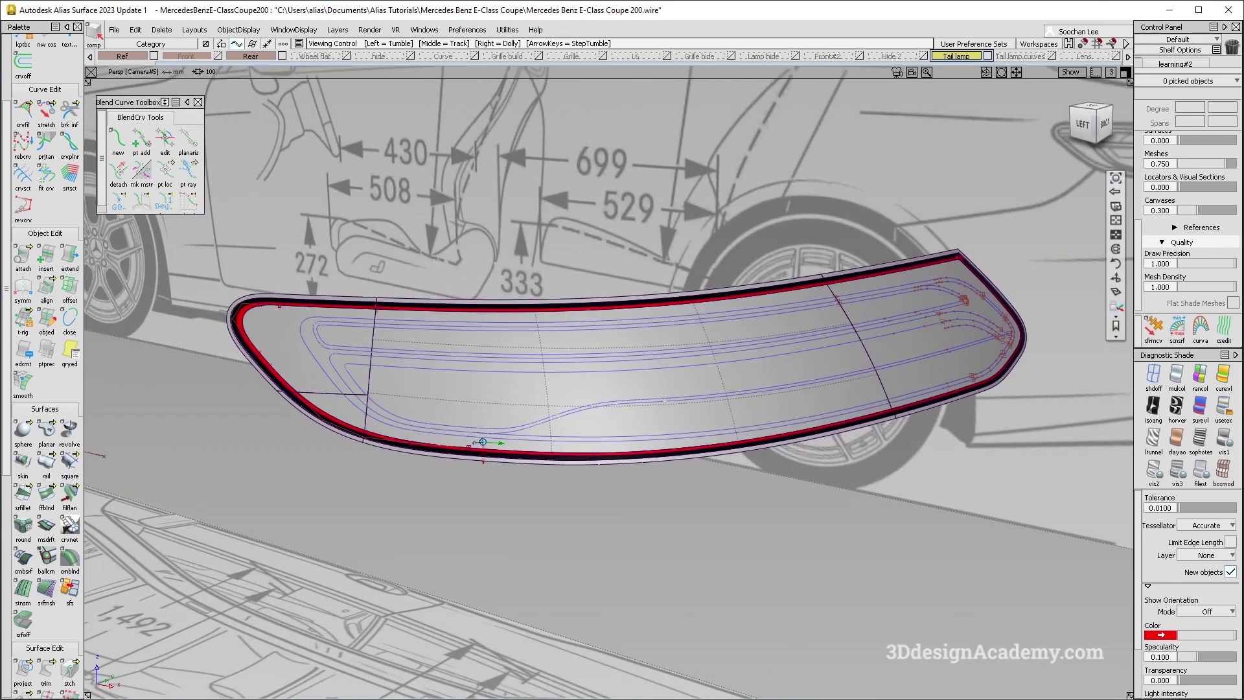
Select all the tail lamp surfaces and make a copy of them in place.
{"action": "left_click_drag", "start_coordinate": [626, 500], "coordinate": [622, 450], "text": "ctrl+shift"}
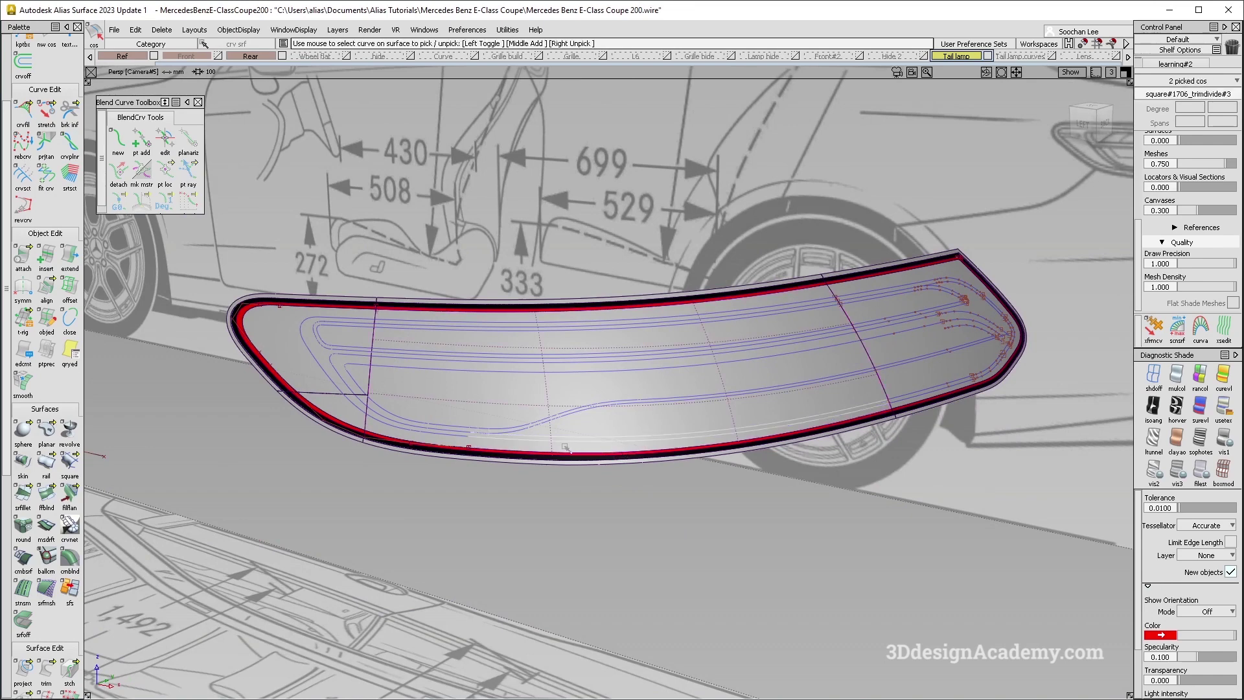
{"action": "left_click_drag", "start_coordinate": [520, 441], "coordinate": [557, 464], "text": "alt+shift"}
{"action": "mouse_move", "coordinate": [558, 463]}
{"action": "right_mouse_down", "text": "alt+shift"}
{"action": "mouse_move", "coordinate": [605, 471]}
{"action": "mouse_move", "coordinate": [518, 389]}
{"action": "right_mouse_up", "text": "alt+shift"}
{"action": "left_click_drag", "start_coordinate": [518, 389], "coordinate": [557, 332], "text": "alt+shift"}
{"action": "left_click_drag", "start_coordinate": [542, 224], "coordinate": [364, 371], "text": "ctrl+shift"}
{"action": "left_click_drag", "start_coordinate": [251, 216], "coordinate": [1011, 573]}
{"action": "key", "text": "ctrl+c"}
{"action": "key", "text": "ctrl+v"}
Put the copied surfaces on a new layer named WIP and hide that layer.
{"action": "left_click", "coordinate": [338, 30]}
{"action": "left_click", "coordinate": [342, 44]}
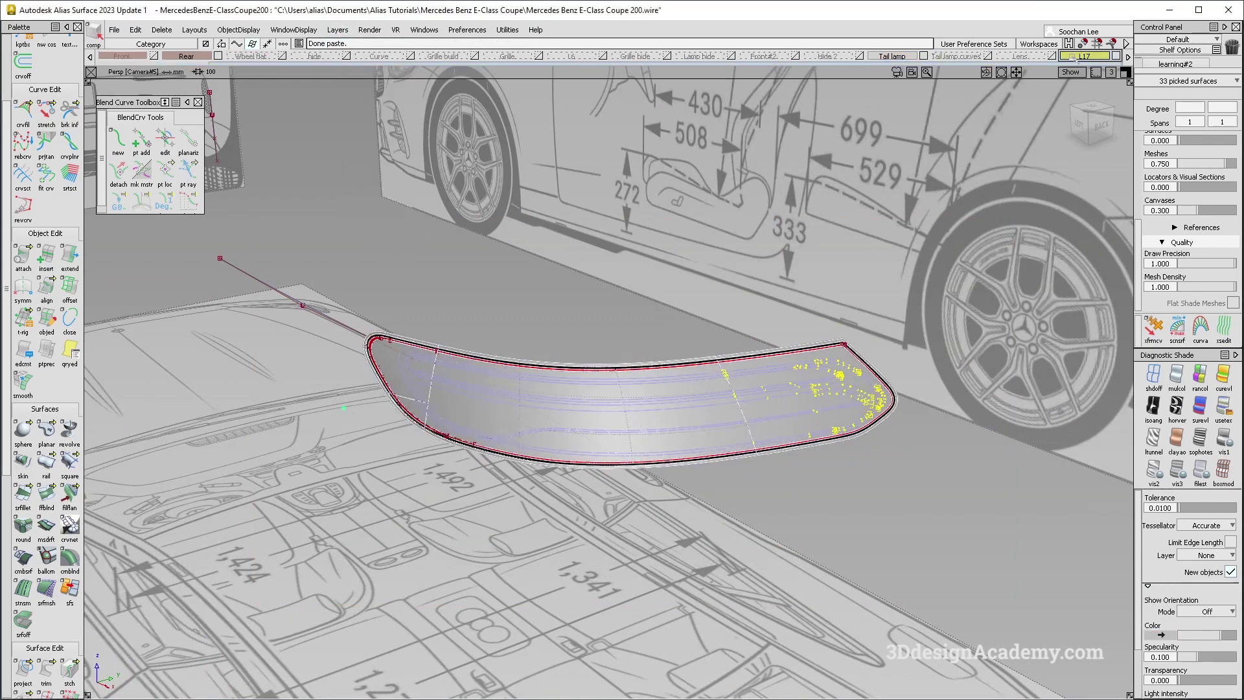
{"action": "left_click_drag", "start_coordinate": [1087, 56], "coordinate": [1088, 65]}
{"action": "double_click", "coordinate": [1091, 57]}
{"action": "type", "text": "wip"}
{"action": "key", "text": "Return"}
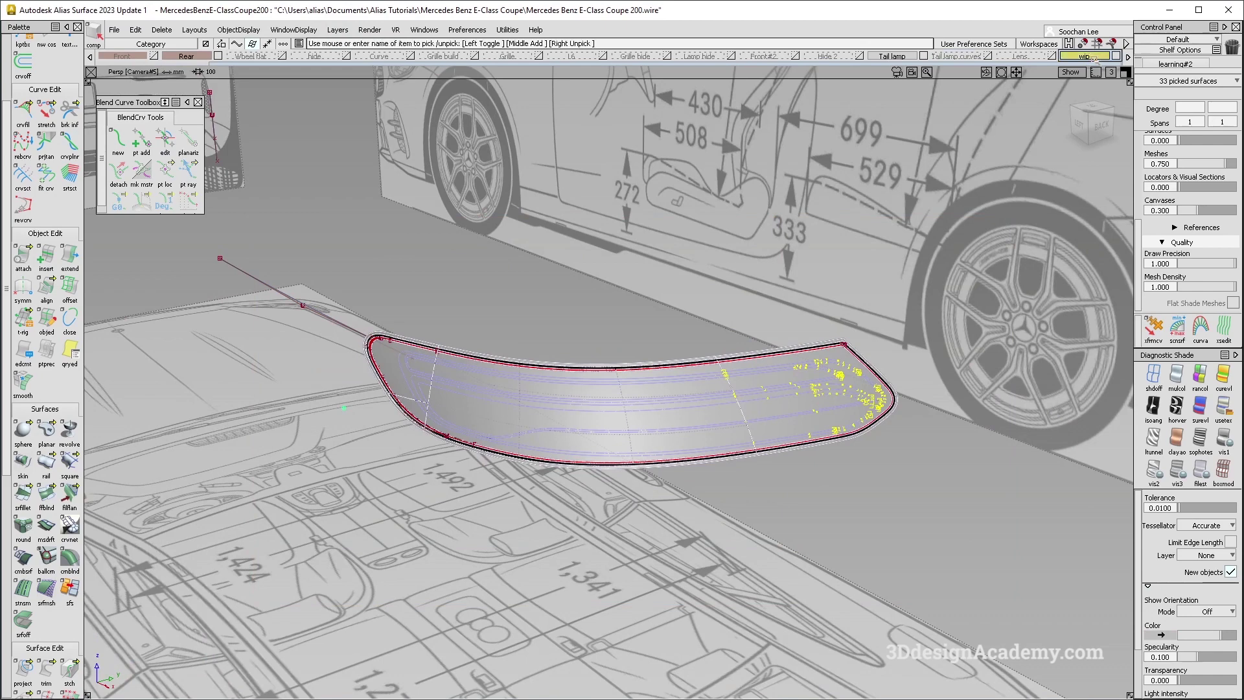
{"action": "double_click", "coordinate": [1096, 59]}
{"action": "key", "text": "Return"}
{"action": "left_click", "coordinate": [1116, 56]}
Compare the tail lamp's inner curves with the tail light reference photo and with the Lens layer's surfaces.
{"action": "left_click_drag", "start_coordinate": [526, 472], "coordinate": [537, 421], "text": "alt+shift"}
{"action": "right_click_drag", "start_coordinate": [537, 421], "coordinate": [654, 421], "text": "alt+shift"}
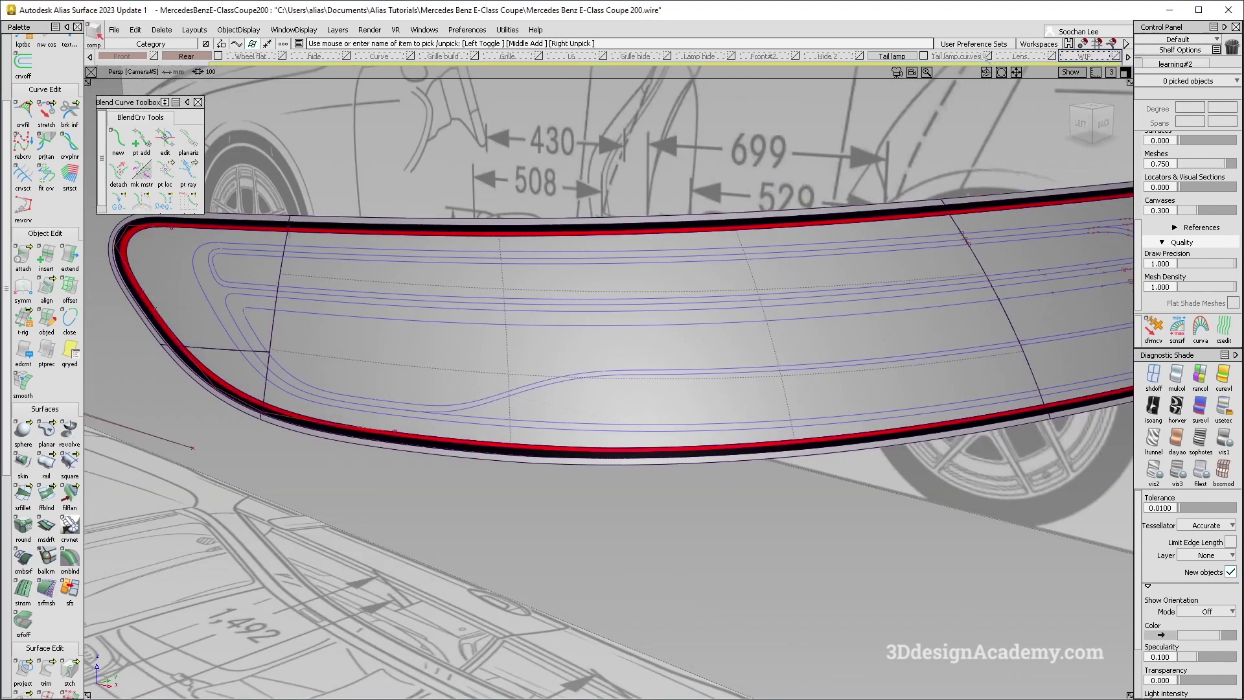
{"action": "left_click_drag", "start_coordinate": [522, 467], "coordinate": [603, 375], "text": "alt+shift"}
{"action": "key", "text": "alt+Tab"}
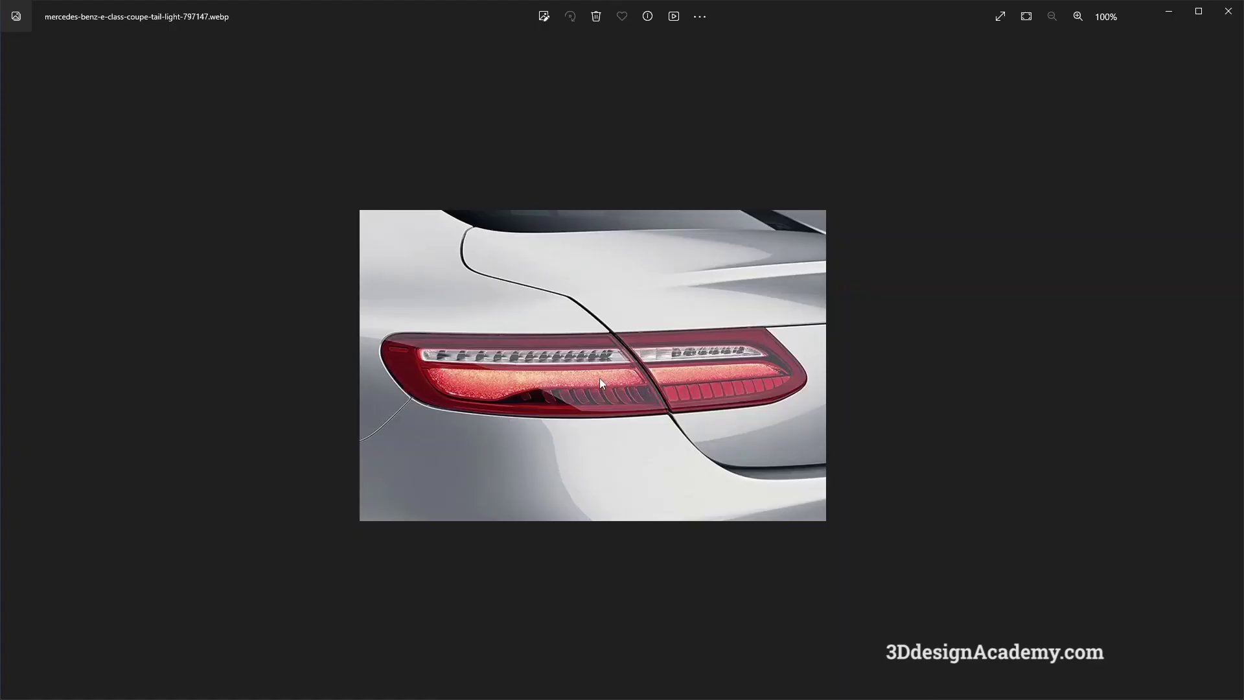
{"action": "key", "text": "alt+Tab"}
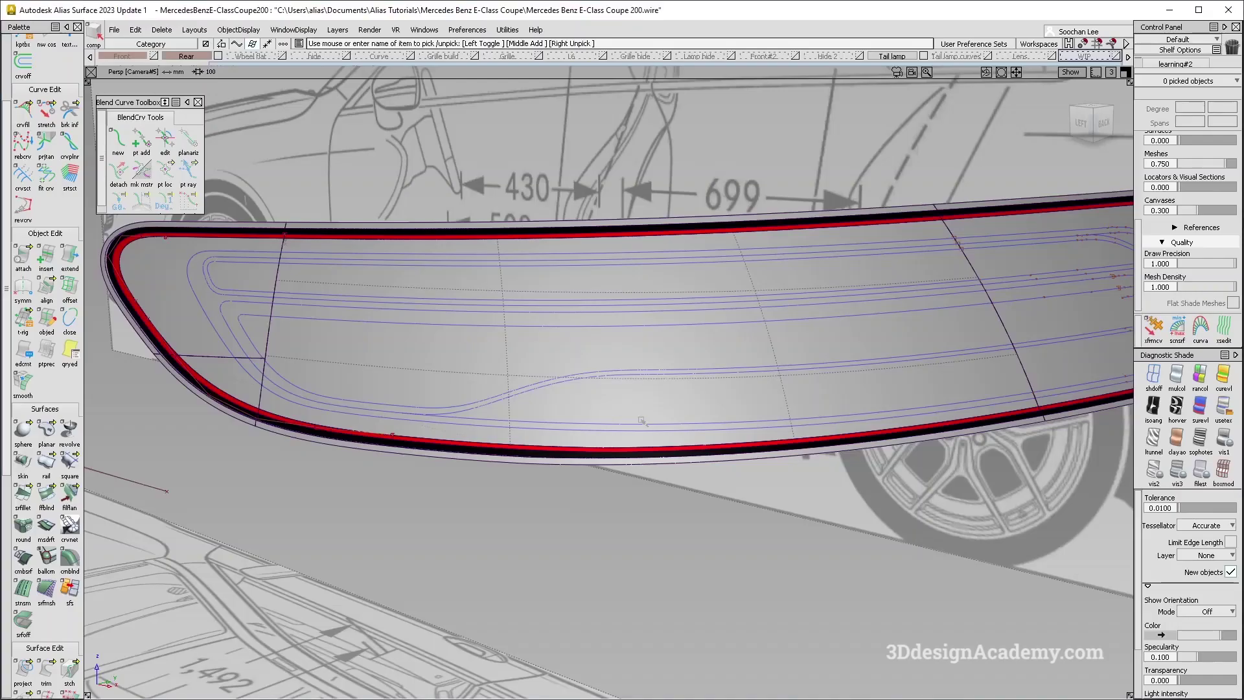
{"action": "left_click_drag", "start_coordinate": [665, 419], "coordinate": [598, 420], "text": "alt+shift"}
{"action": "left_click_drag", "start_coordinate": [368, 412], "coordinate": [557, 412], "text": "alt+shift"}
{"action": "left_click_drag", "start_coordinate": [758, 354], "coordinate": [622, 415], "text": "alt+shift"}
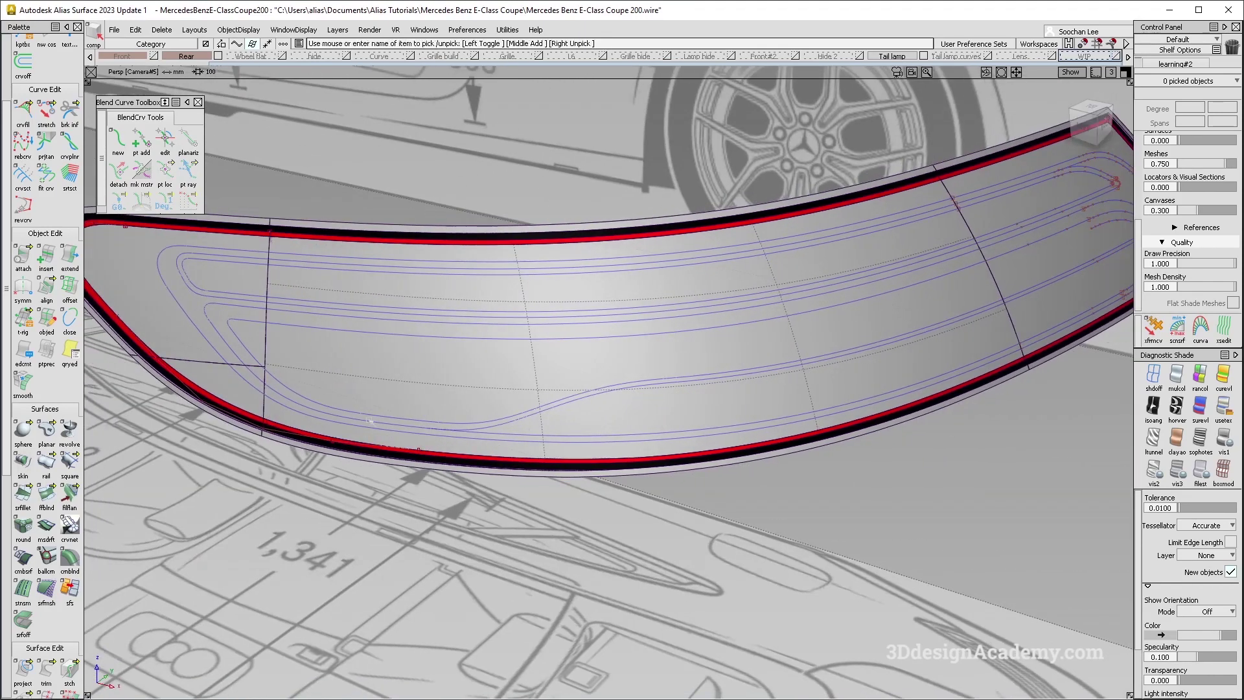
{"action": "left_click_drag", "start_coordinate": [557, 389], "coordinate": [700, 325], "text": "alt+shift"}
{"action": "left_click", "coordinate": [1051, 57]}
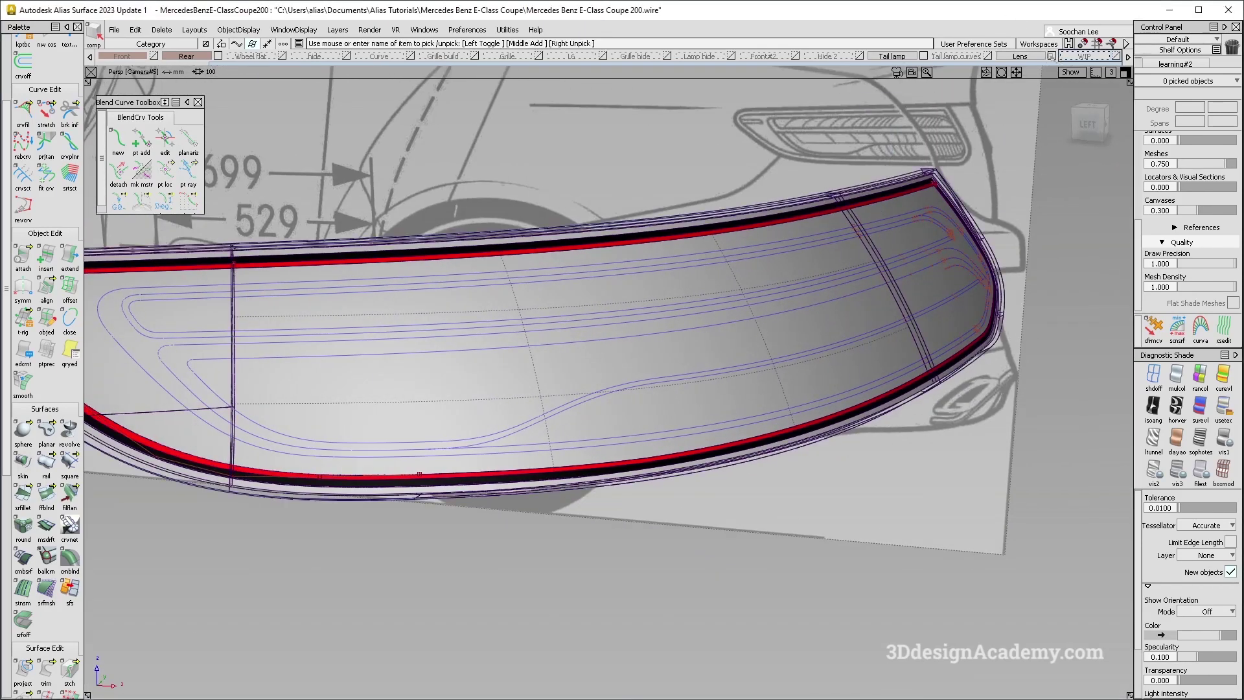
{"action": "left_click", "coordinate": [1051, 56]}
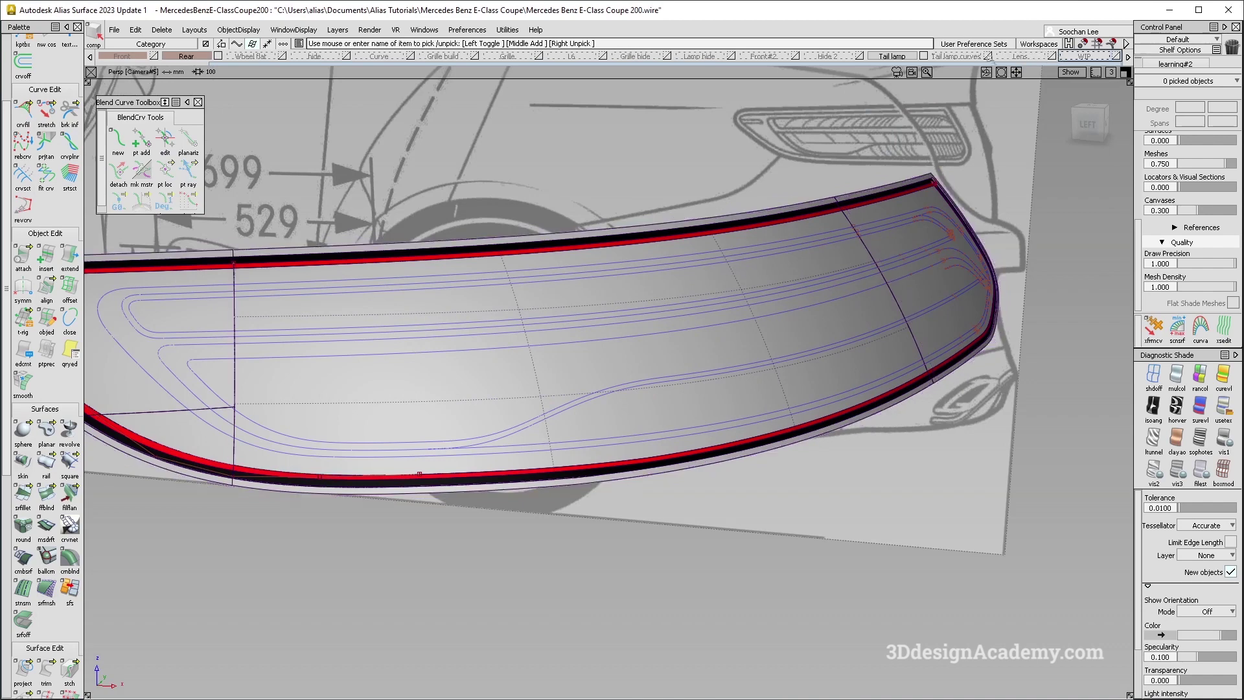
Show the Tail lamp curves layer and pick the two nearly horizontal curves along the lamp's lower edge in the back view.
{"action": "left_click", "coordinate": [988, 57]}
{"action": "left_click", "coordinate": [1089, 124]}
{"action": "key", "text": "F6"}
{"action": "right_click_drag", "start_coordinate": [847, 448], "coordinate": [908, 423], "text": "alt+shift"}
{"action": "key", "text": "F7"}
{"action": "left_click_drag", "start_coordinate": [758, 448], "coordinate": [813, 441], "text": "ctrl+shift"}
{"action": "left_click", "coordinate": [400, 435]}
{"action": "left_click", "coordinate": [400, 444]}
{"action": "middle_click_drag", "start_coordinate": [961, 439], "coordinate": [577, 440], "text": "alt+shift"}
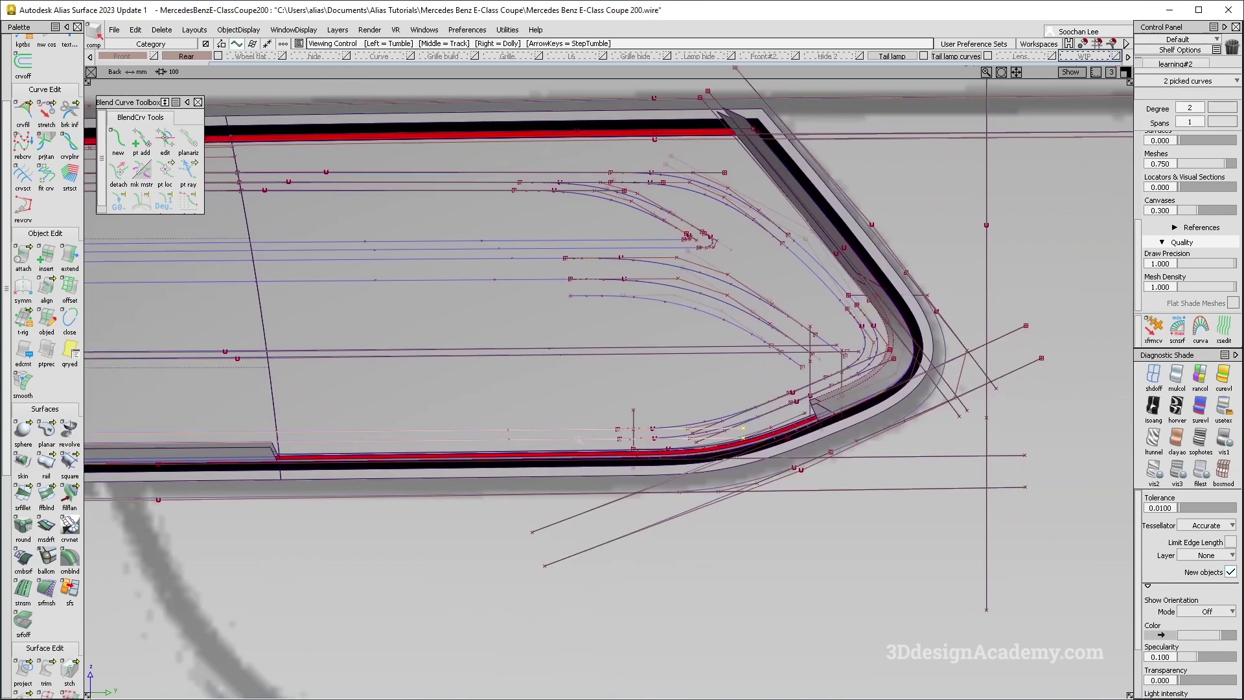
{"action": "right_click_drag", "start_coordinate": [760, 443], "coordinate": [832, 443], "text": "alt+shift"}
{"action": "middle_click_drag", "start_coordinate": [600, 391], "coordinate": [560, 390], "text": "ctrl+shift"}
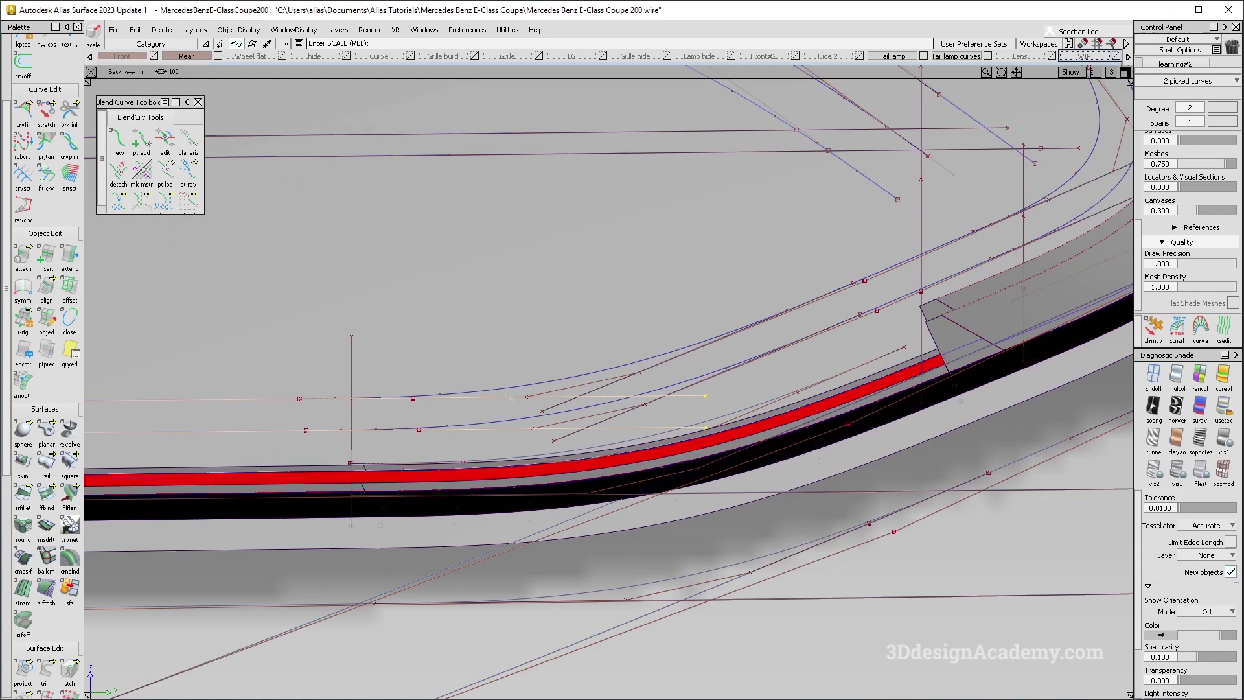
{"action": "key", "text": "ctrl+z"}
{"action": "key", "text": "ctrl+z"}
Pick the lower-edge curves and the blend curves at the lamp's lower outer corner, and assign them to the Tail lamp layer.
{"action": "left_click_drag", "start_coordinate": [653, 356], "coordinate": [702, 412], "text": "ctrl+shift"}
{"action": "left_click", "coordinate": [685, 397]}
{"action": "left_click", "coordinate": [670, 431]}
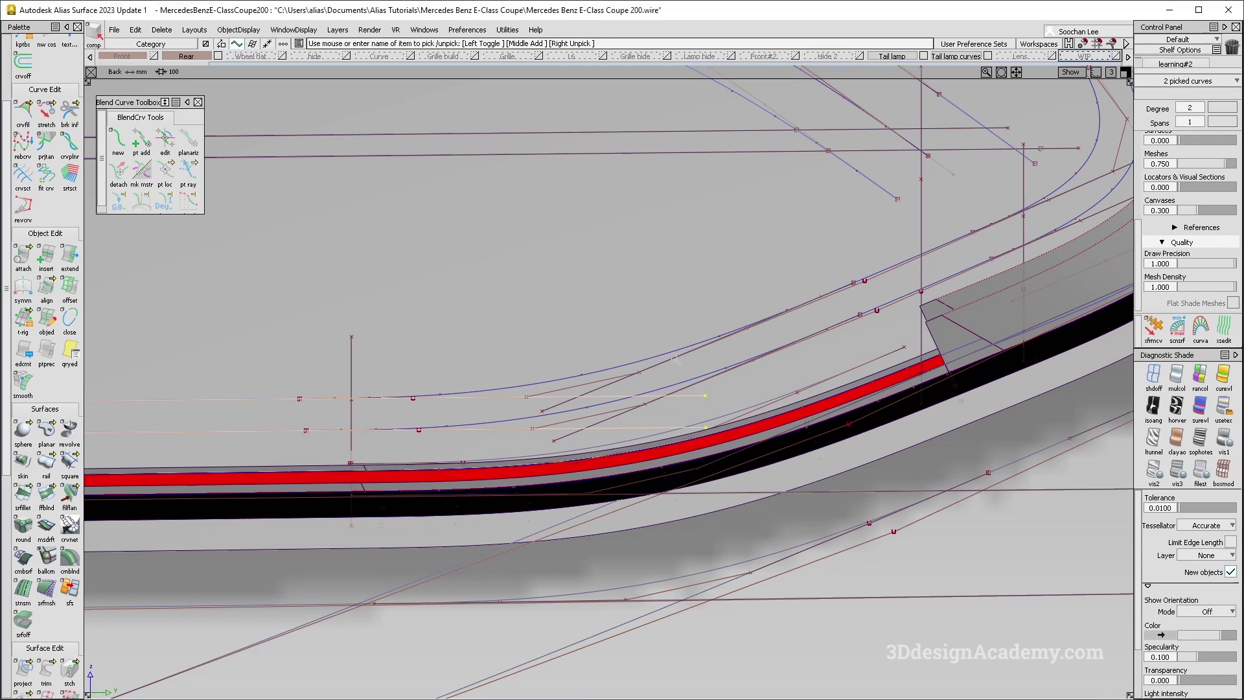
{"action": "left_click", "coordinate": [679, 379]}
{"action": "left_click_drag", "start_coordinate": [443, 472], "coordinate": [513, 343], "text": "ctrl+shift"}
{"action": "left_click_drag", "start_coordinate": [466, 333], "coordinate": [555, 410], "text": "ctrl+shift"}
{"action": "left_click_drag", "start_coordinate": [519, 351], "coordinate": [620, 438]}
{"action": "right_click_drag", "start_coordinate": [618, 414], "coordinate": [518, 412], "text": "alt+shift"}
{"action": "middle_click_drag", "start_coordinate": [518, 413], "coordinate": [653, 410], "text": "alt+shift"}
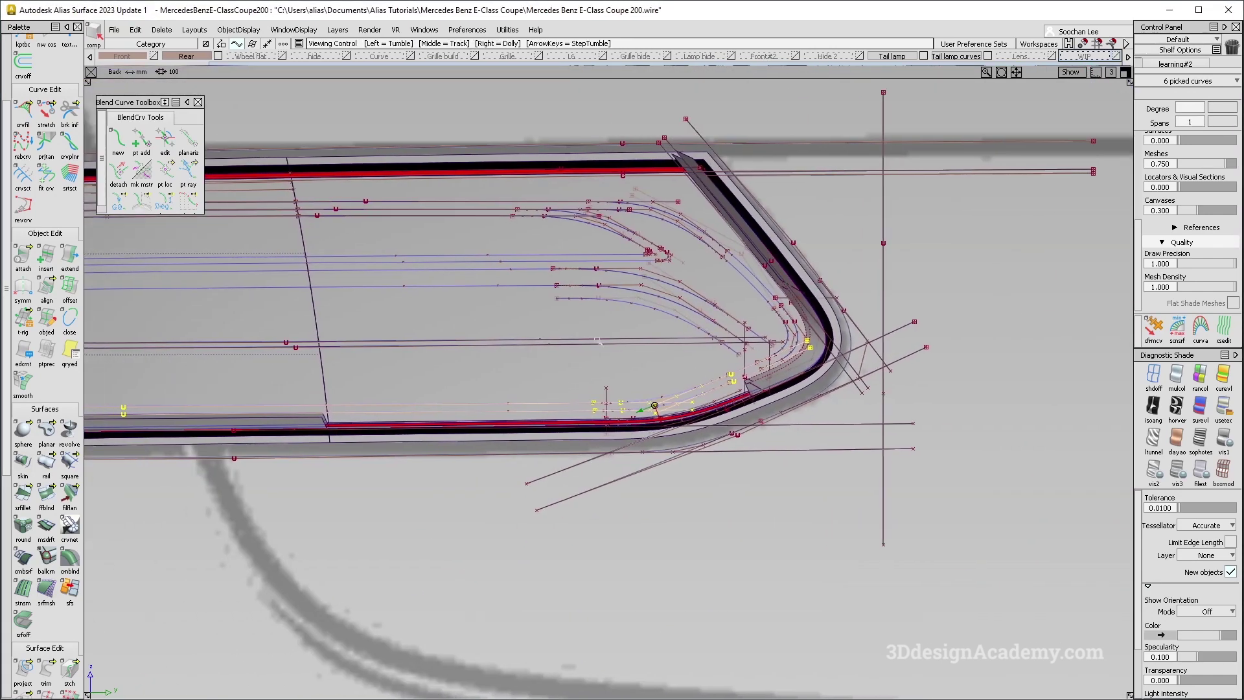
{"action": "left_click", "coordinate": [897, 56]}
{"action": "left_click", "coordinate": [896, 69]}
Try to pick the overlapping curve near the lamp's lower edge in the orthographic left view.
{"action": "middle_click_drag", "start_coordinate": [286, 464], "coordinate": [773, 429], "text": "alt+shift"}
{"action": "key", "text": "F8"}
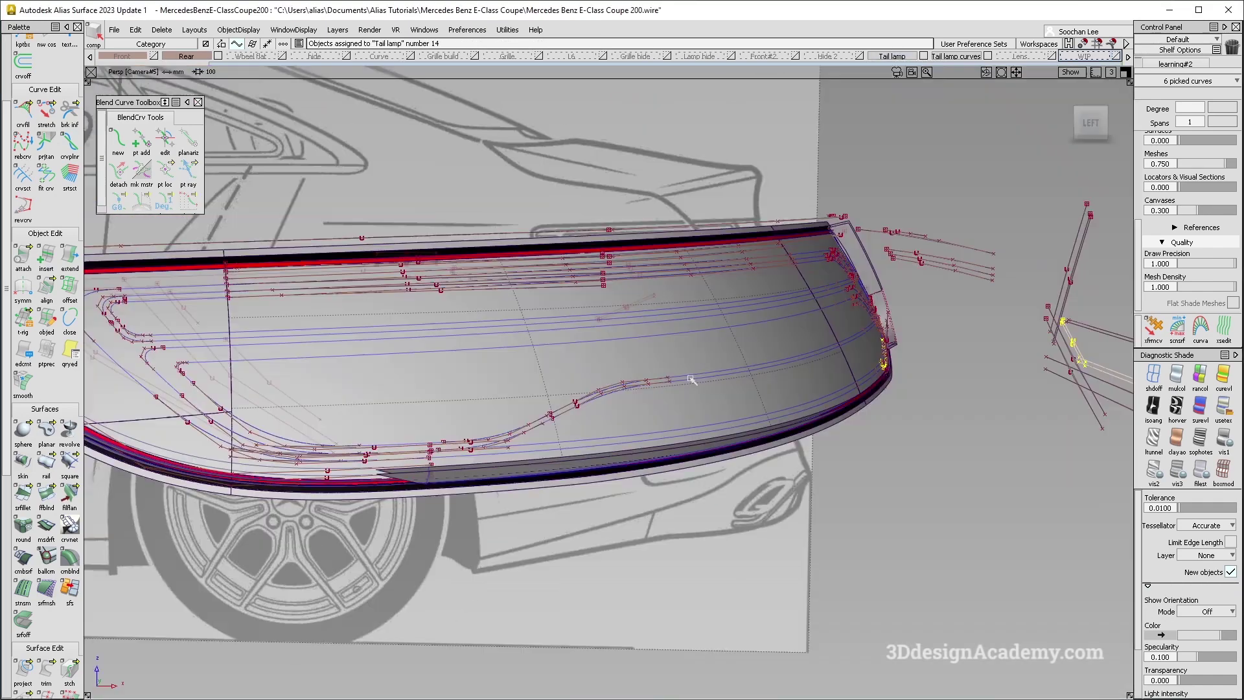
{"action": "right_click_drag", "start_coordinate": [334, 447], "coordinate": [454, 447], "text": "alt+shift"}
{"action": "left_click_drag", "start_coordinate": [453, 447], "coordinate": [457, 492], "text": "alt+shift"}
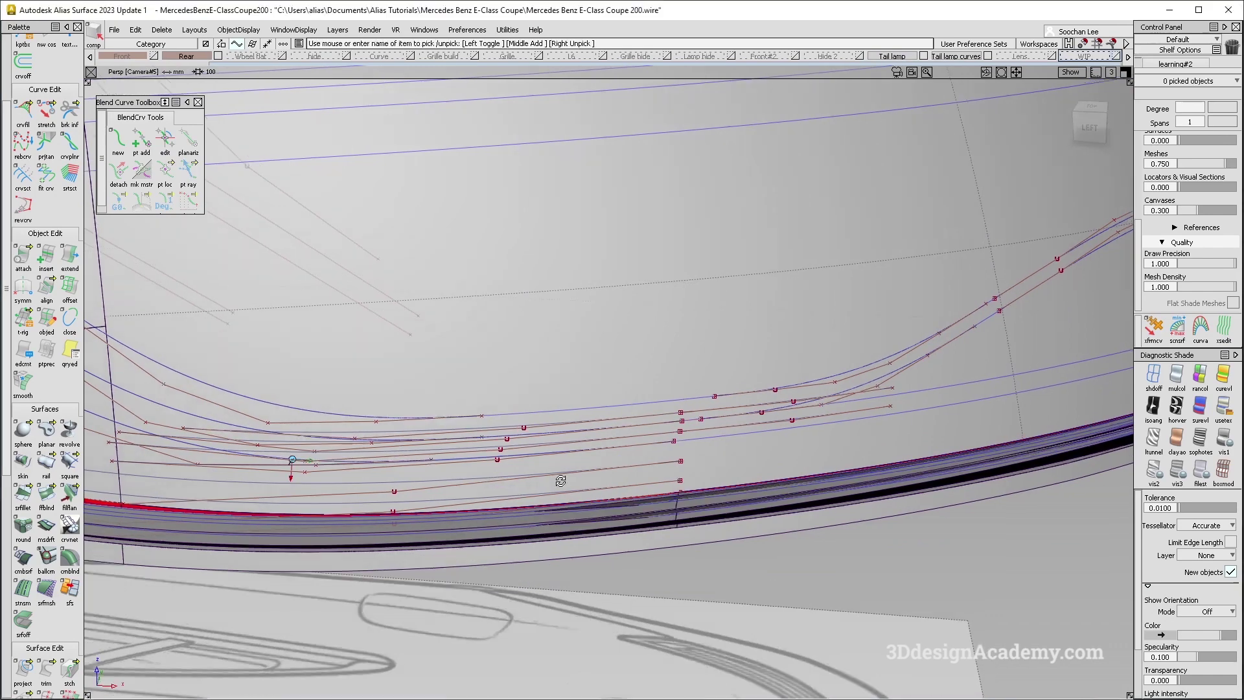
{"action": "left_click", "coordinate": [1091, 123]}
{"action": "left_click", "coordinate": [1092, 123]}
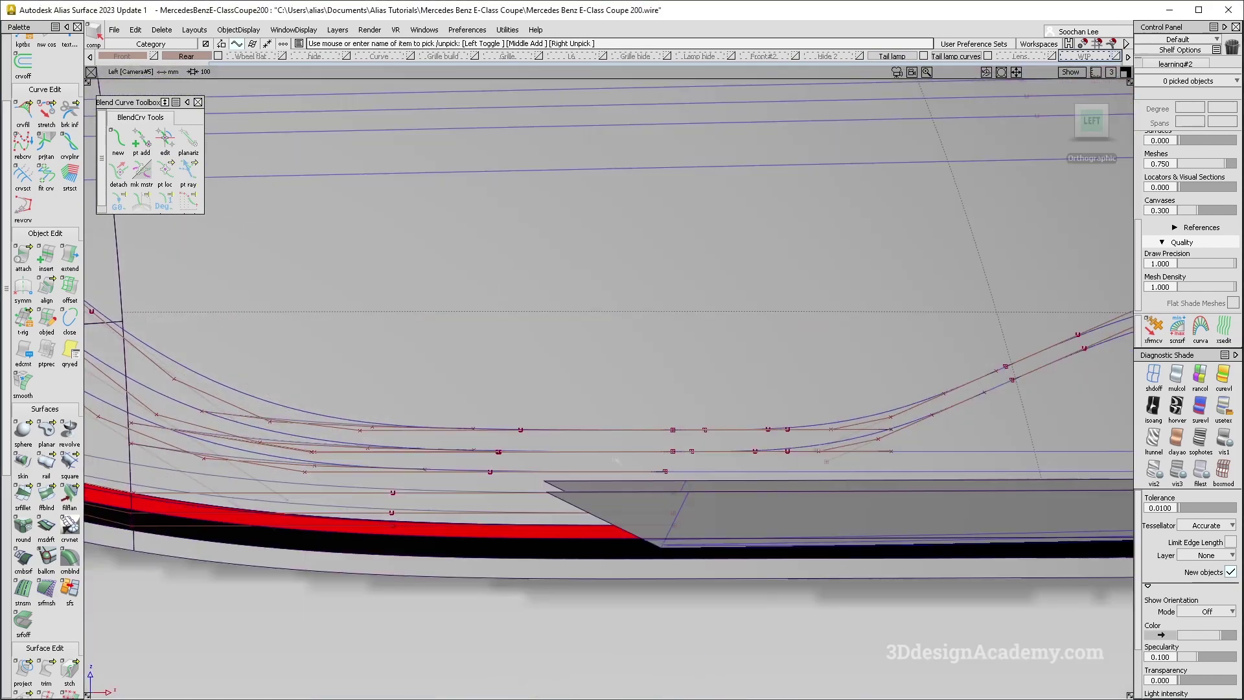
{"action": "left_click", "coordinate": [621, 464]}
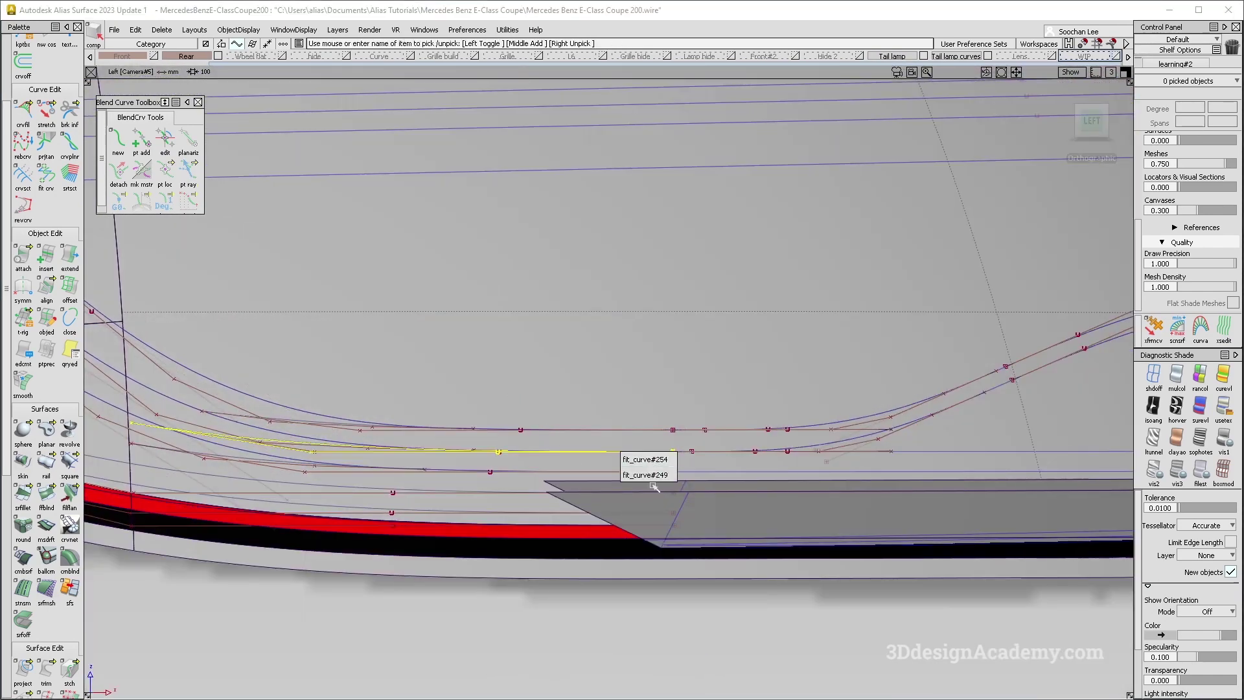
{"action": "left_click", "coordinate": [727, 308]}
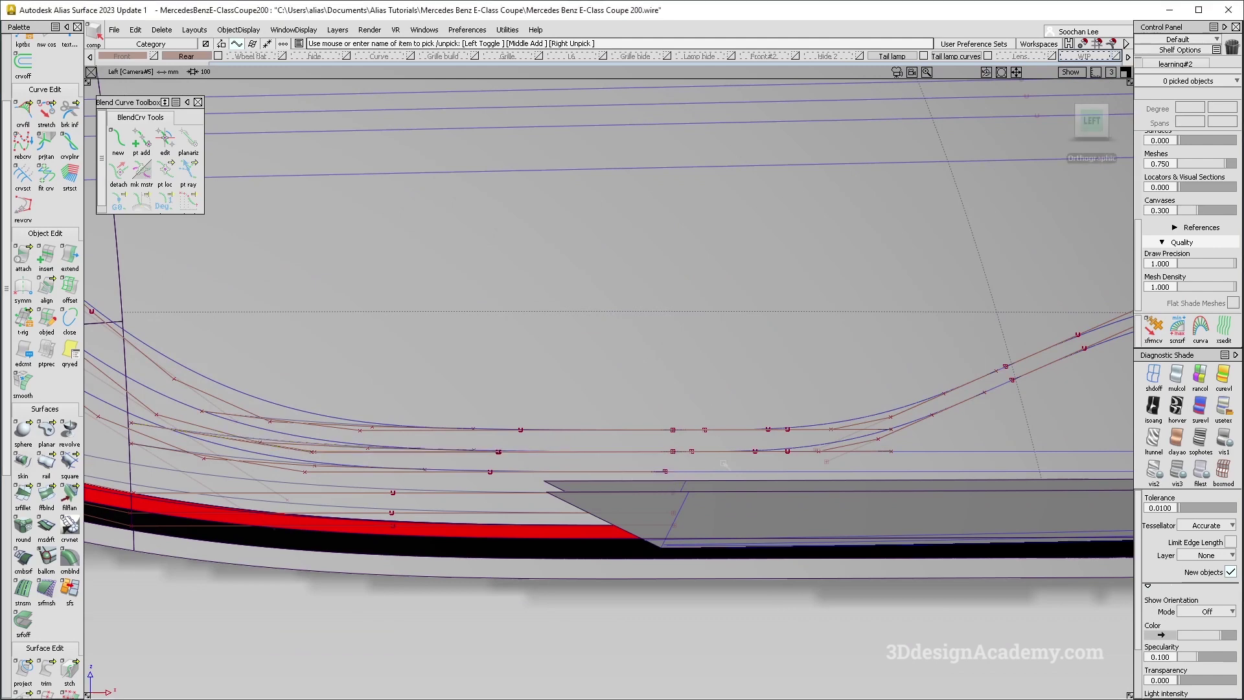
Pick the four outline curves at the lamp's lower front corner in perspective and assign them to the Tail lamp layer.
{"action": "left_click_drag", "start_coordinate": [727, 308], "coordinate": [656, 411], "text": "alt+shift"}
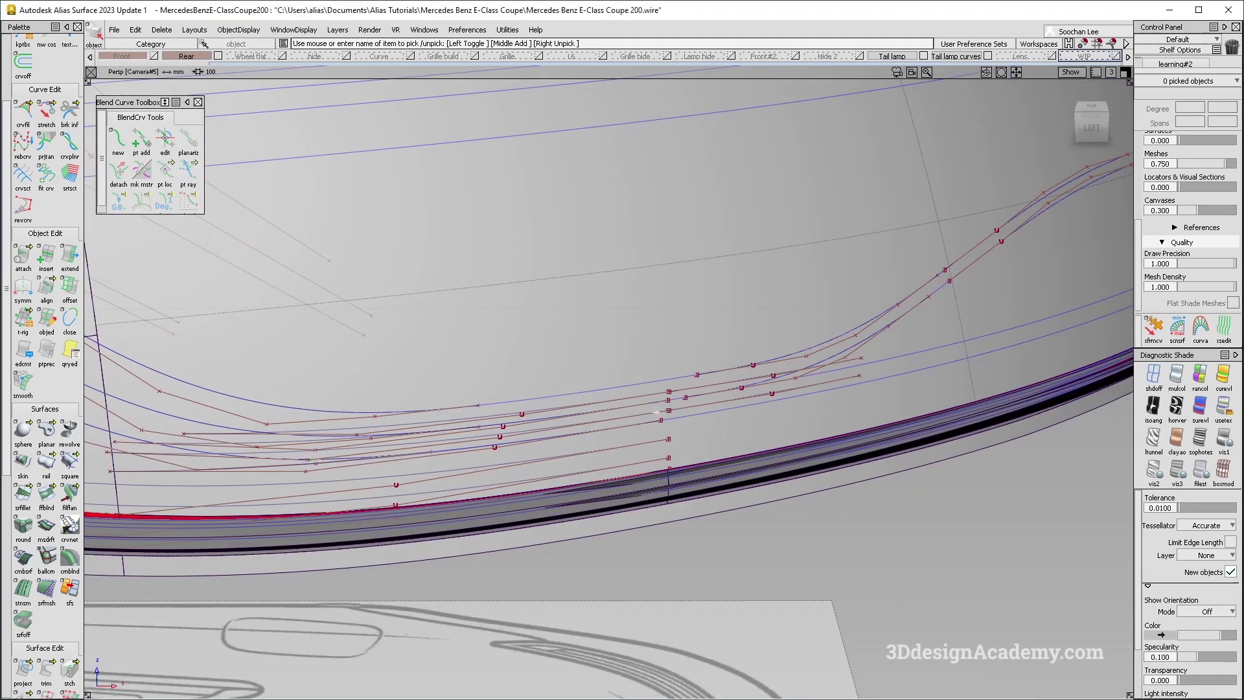
{"action": "left_click", "coordinate": [652, 422]}
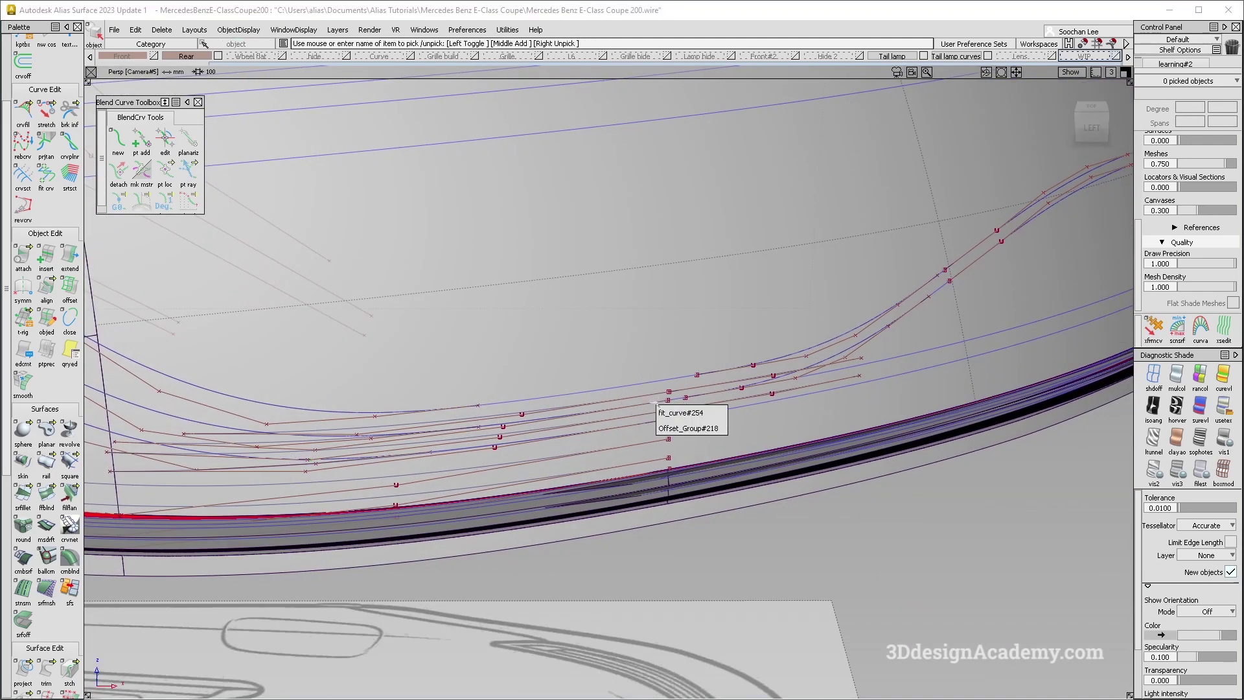
{"action": "left_click", "coordinate": [688, 427]}
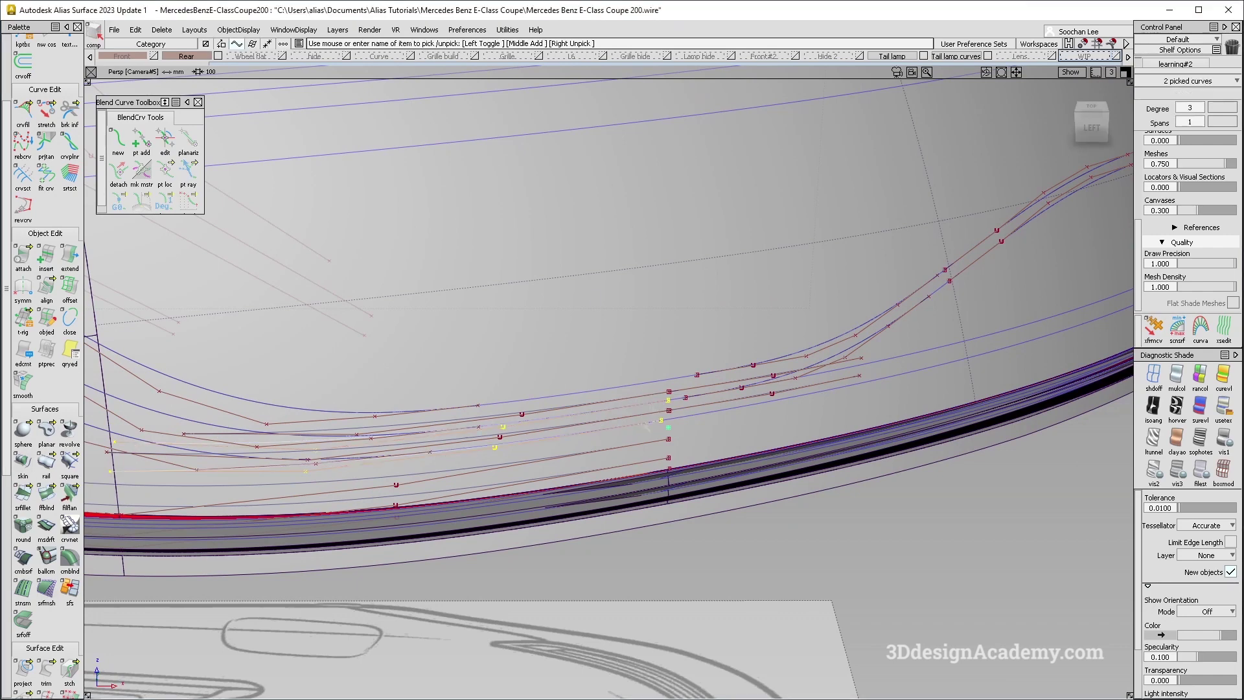
{"action": "middle_click_drag", "start_coordinate": [292, 467], "coordinate": [413, 449], "text": "alt+shift"}
{"action": "left_click", "coordinate": [275, 427]}
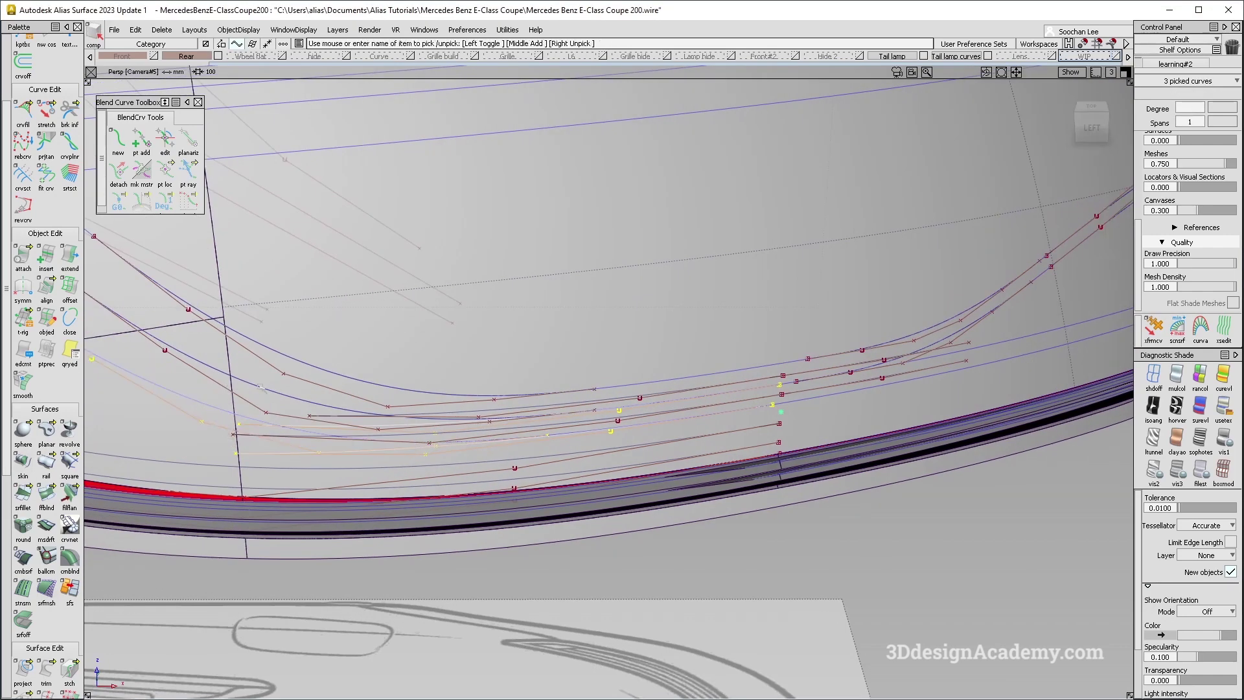
{"action": "left_click", "coordinate": [260, 387]}
{"action": "right_click_drag", "start_coordinate": [421, 408], "coordinate": [344, 392], "text": "alt+shift"}
{"action": "left_click_drag", "start_coordinate": [347, 389], "coordinate": [355, 358], "text": "alt+shift"}
{"action": "left_click_drag", "start_coordinate": [493, 364], "coordinate": [383, 392], "text": "alt+shift"}
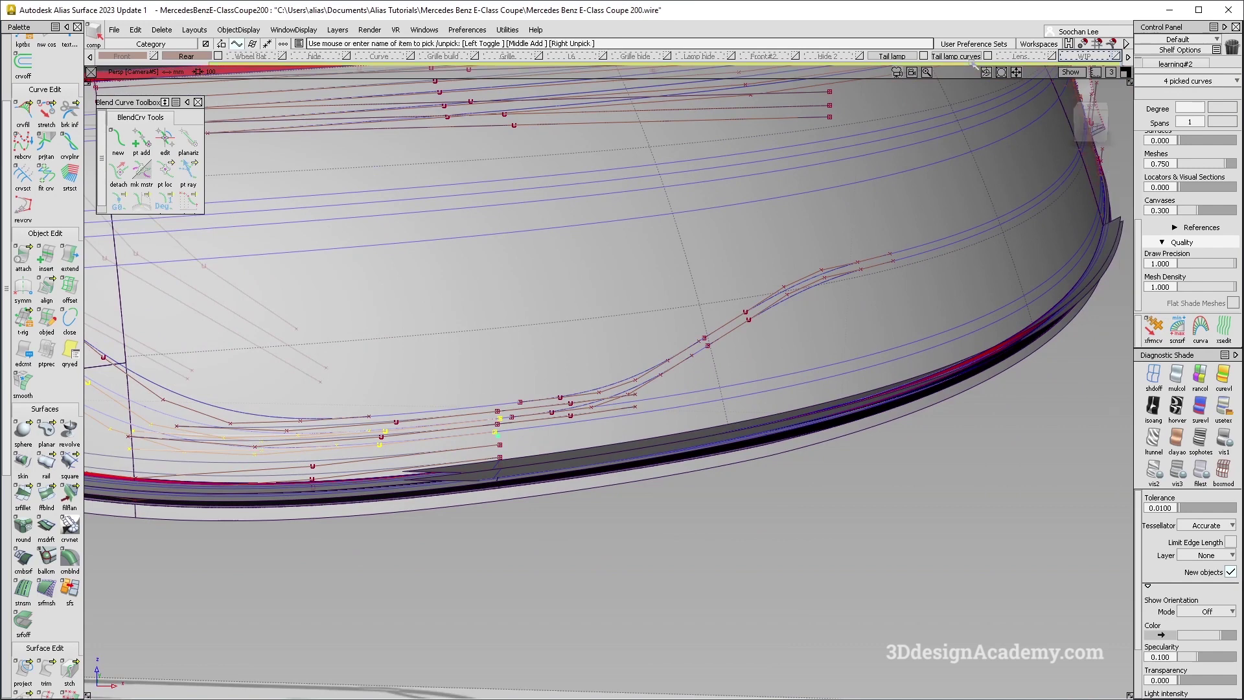
{"action": "left_click", "coordinate": [905, 57]}
{"action": "left_click", "coordinate": [904, 67]}
Hide the Tail lamp curves layer and clear the selection.
{"action": "left_click", "coordinate": [986, 56]}
{"action": "left_click_drag", "start_coordinate": [699, 464], "coordinate": [340, 345], "text": "alt+shift"}
{"action": "left_click", "coordinate": [717, 430]}
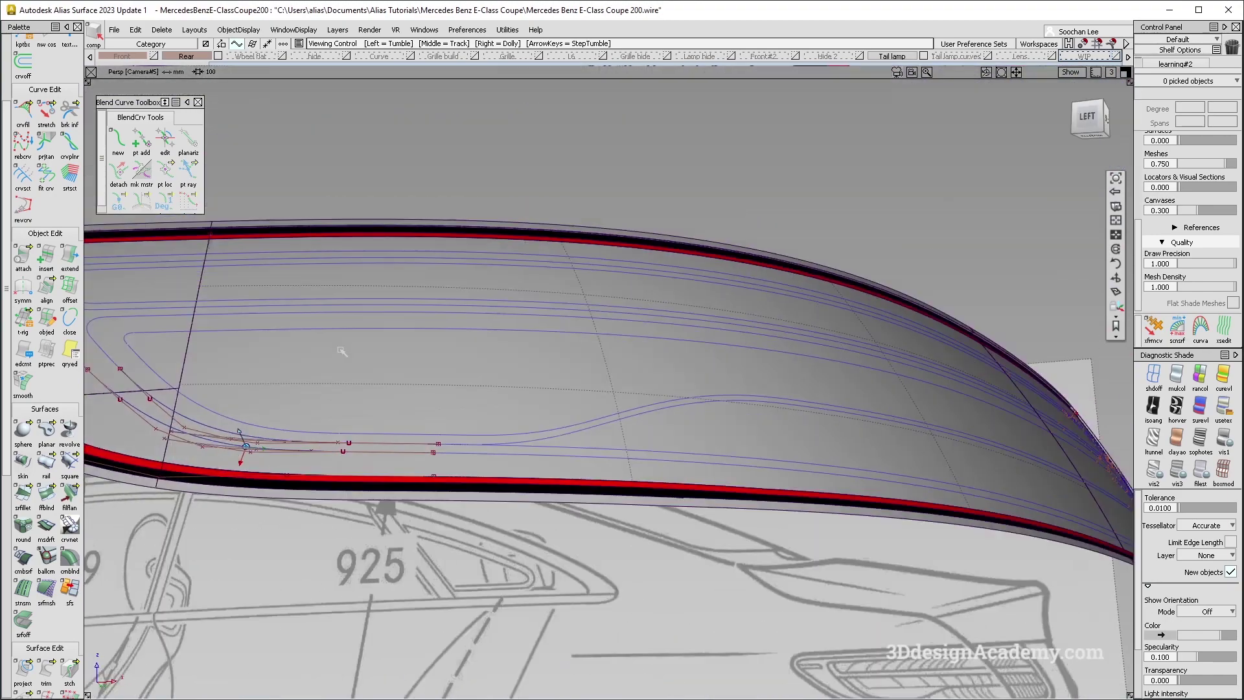
Check the remaining lower-edge curves in the side and back views against the tail light reference photo.
{"action": "key", "text": "F6"}
{"action": "key", "text": "F7"}
{"action": "middle_click_drag", "start_coordinate": [892, 361], "coordinate": [385, 380], "text": "alt+shift"}
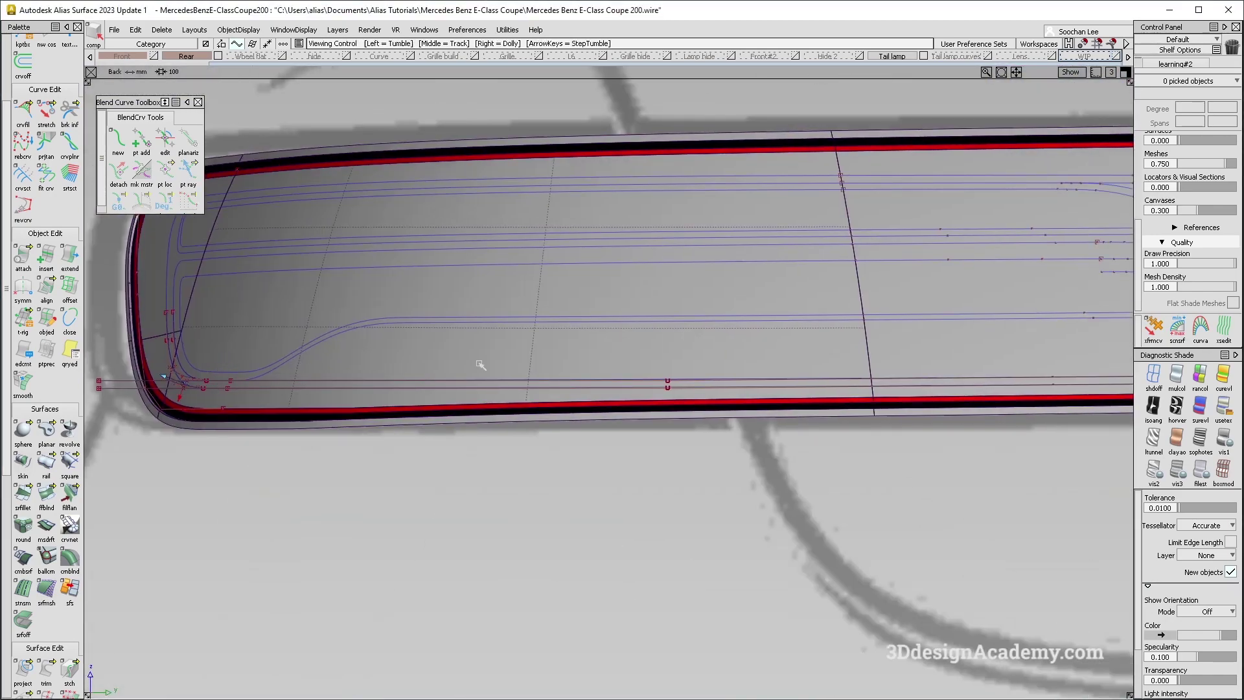
{"action": "middle_click_drag", "start_coordinate": [489, 365], "coordinate": [476, 366], "text": "alt+shift"}
{"action": "left_click_drag", "start_coordinate": [477, 366], "coordinate": [498, 351], "text": "alt+shift"}
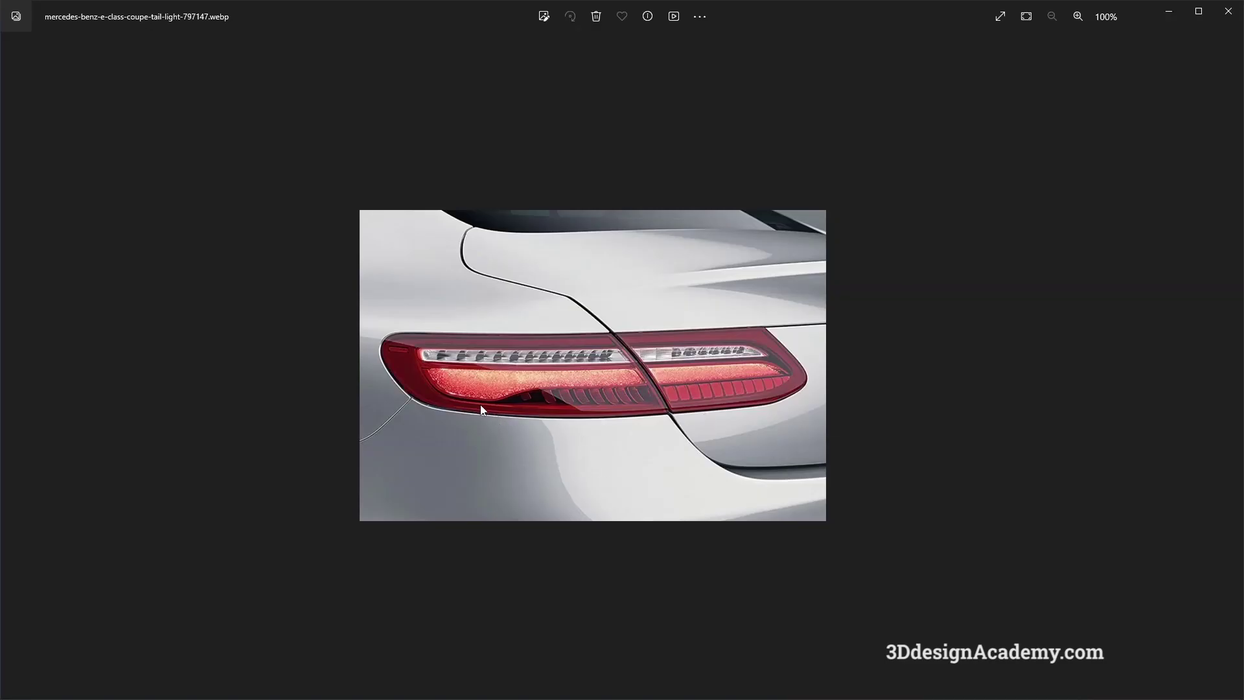
{"action": "key", "text": "alt+Tab"}
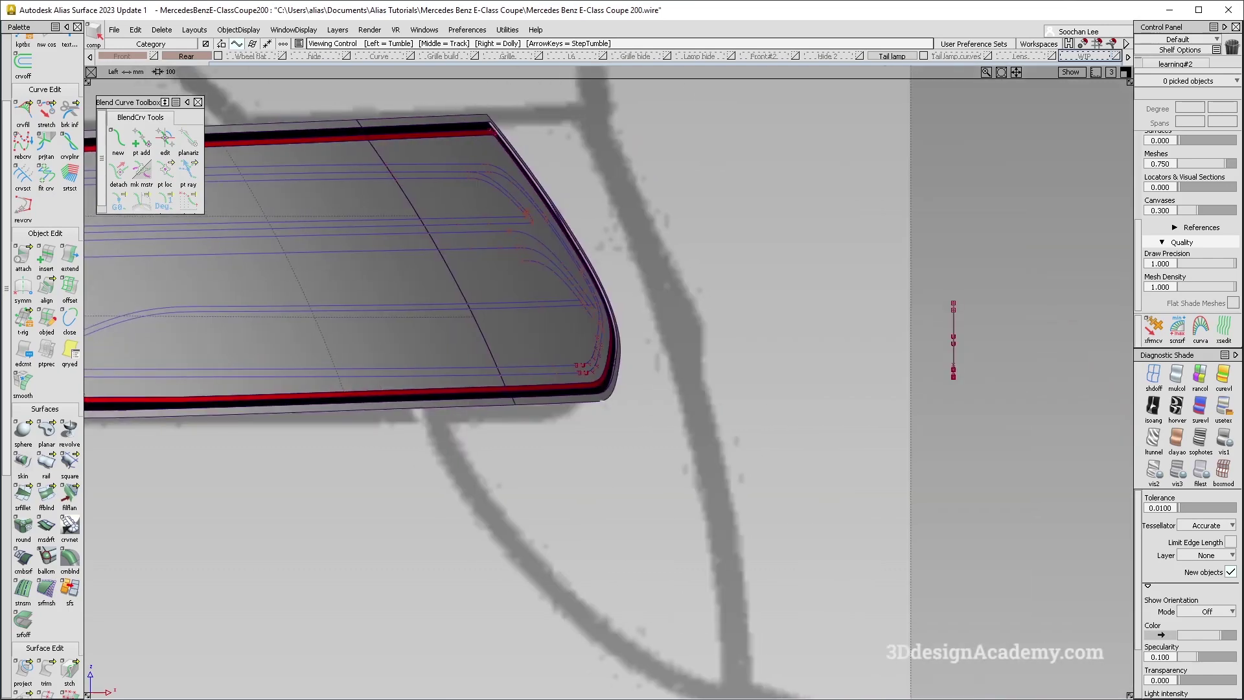
Pick the two straight lower-edge curves in the back view and set their pivot near the lamp's inboard corner.
{"action": "key", "text": "F7"}
{"action": "middle_click_drag", "start_coordinate": [902, 366], "coordinate": [756, 356], "text": "alt+shift"}
{"action": "right_click_drag", "start_coordinate": [755, 355], "coordinate": [655, 299], "text": "alt+shift"}
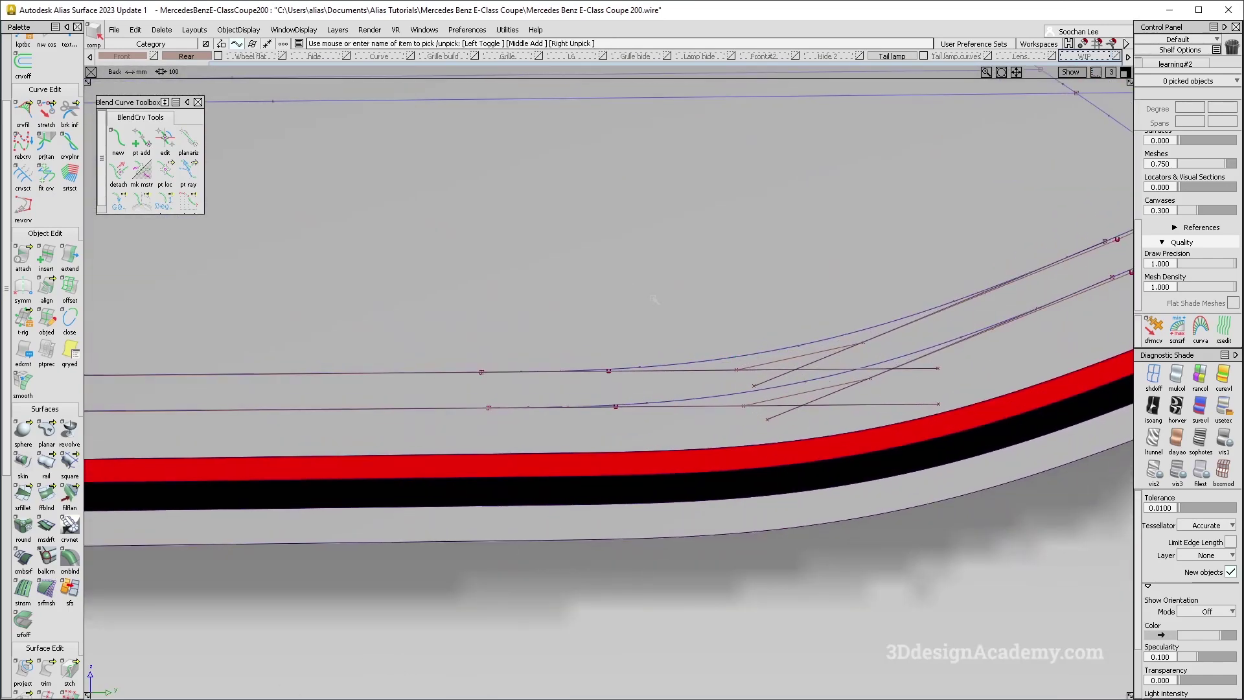
{"action": "left_click", "coordinate": [715, 376]}
{"action": "left_click", "coordinate": [752, 396]}
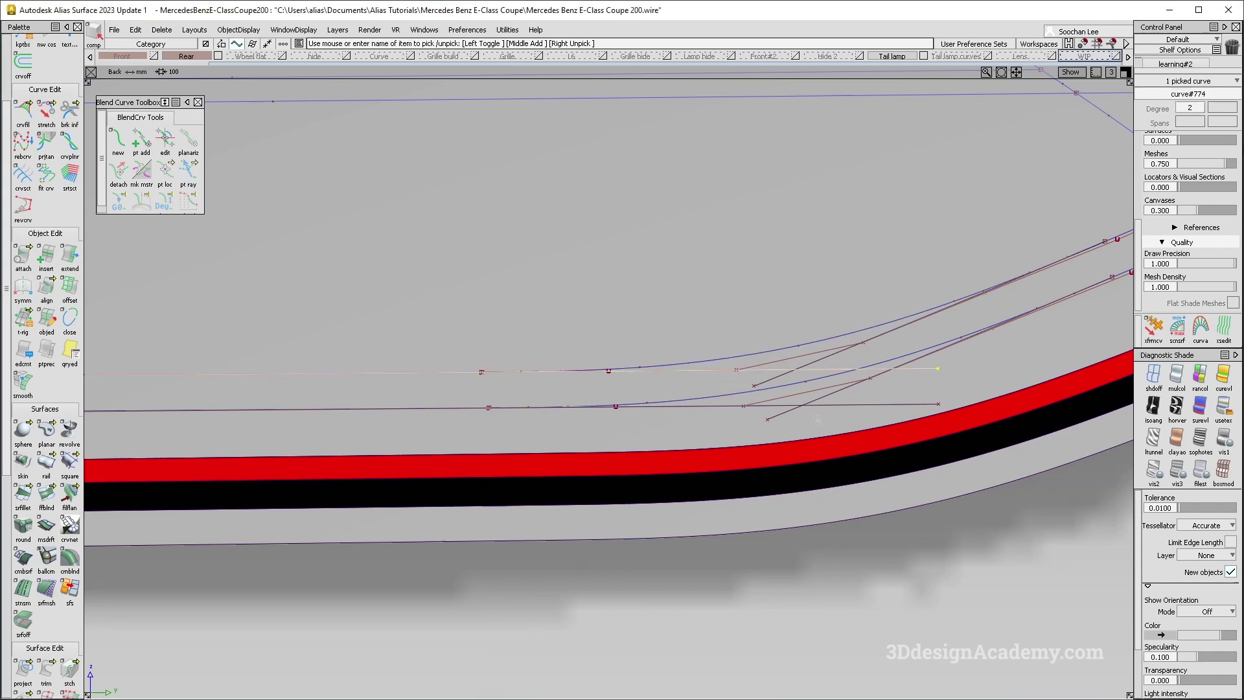
{"action": "left_click", "coordinate": [813, 406]}
{"action": "right_click_drag", "start_coordinate": [762, 376], "coordinate": [874, 369], "text": "alt+shift"}
{"action": "middle_click_drag", "start_coordinate": [778, 349], "coordinate": [724, 352], "text": "ctrl+shift"}
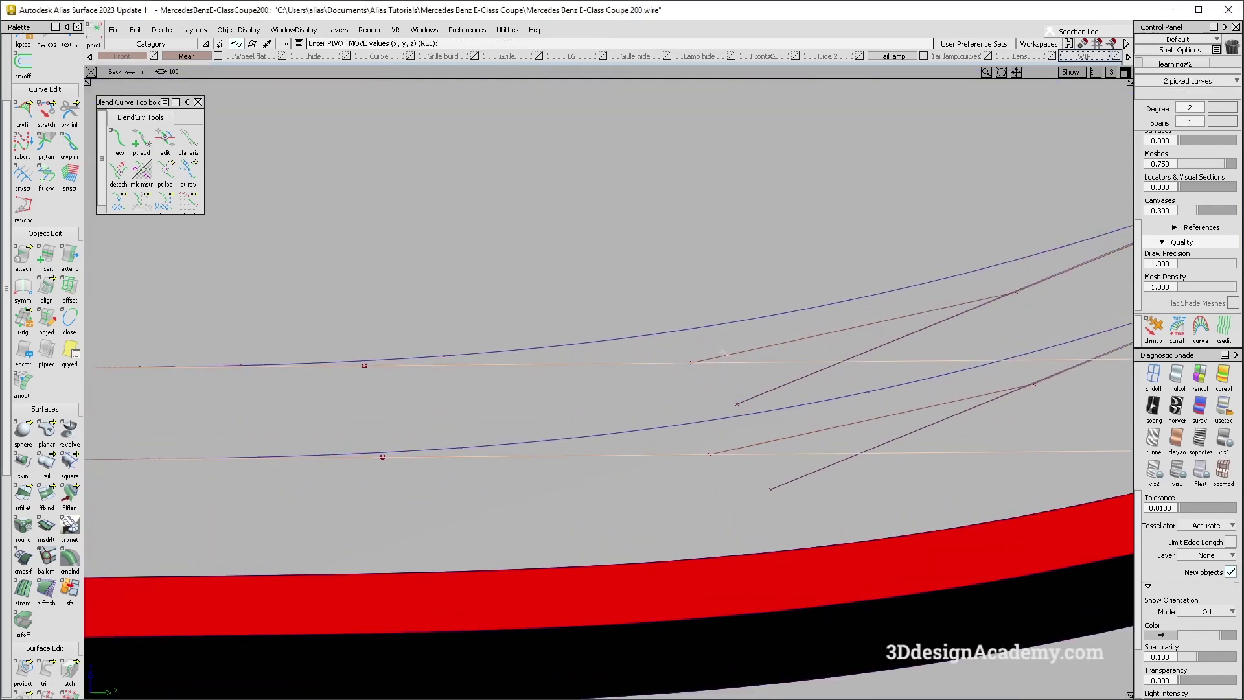
Rotate the two picked curves about 0.17 degrees around X to tilt the lower edge slightly.
{"action": "scroll", "coordinate": [752, 380], "scroll_direction": "down", "scroll_amount": 6}
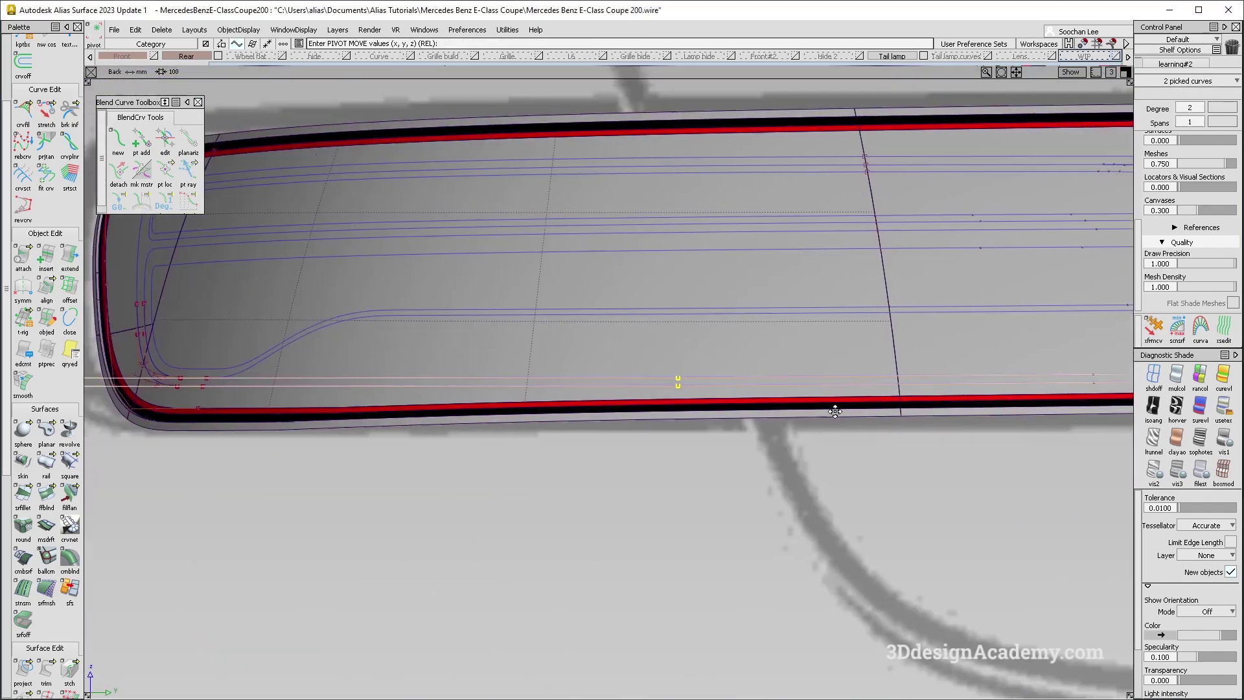
{"action": "middle_click_drag", "start_coordinate": [835, 412], "coordinate": [839, 412], "text": "alt+shift"}
{"action": "middle_click_drag", "start_coordinate": [362, 484], "coordinate": [362, 514], "text": "ctrl+shift"}
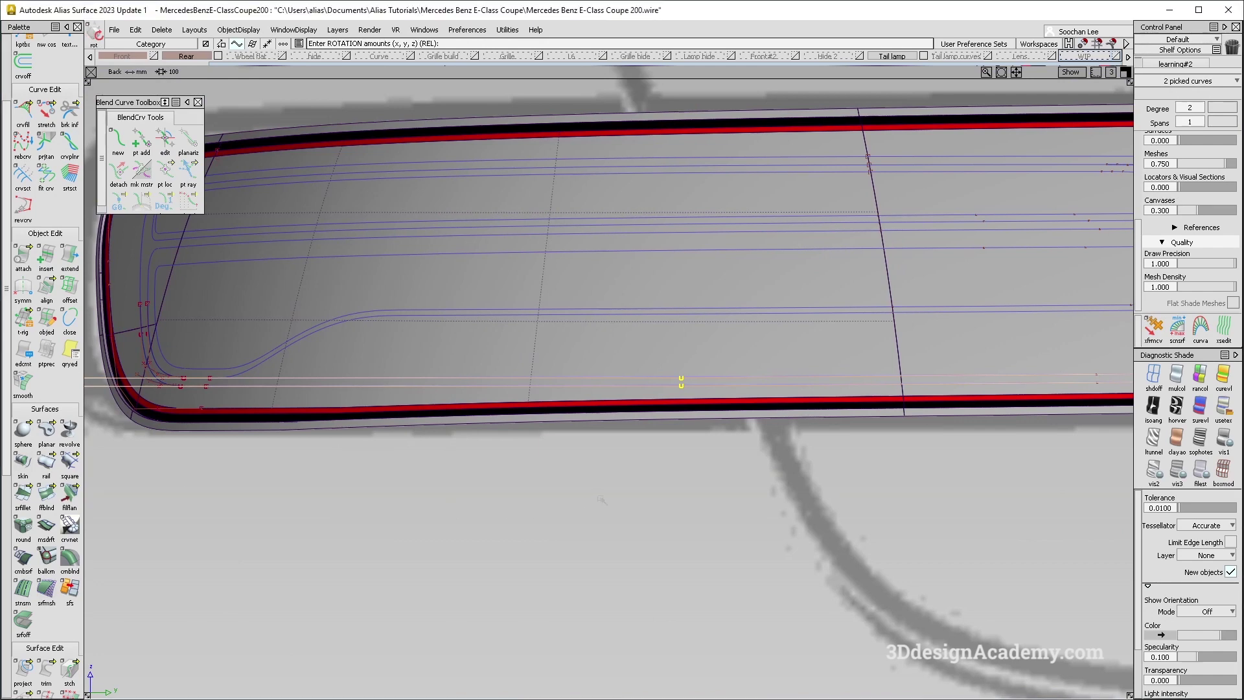
{"action": "left_click_drag", "start_coordinate": [602, 500], "coordinate": [604, 499]}
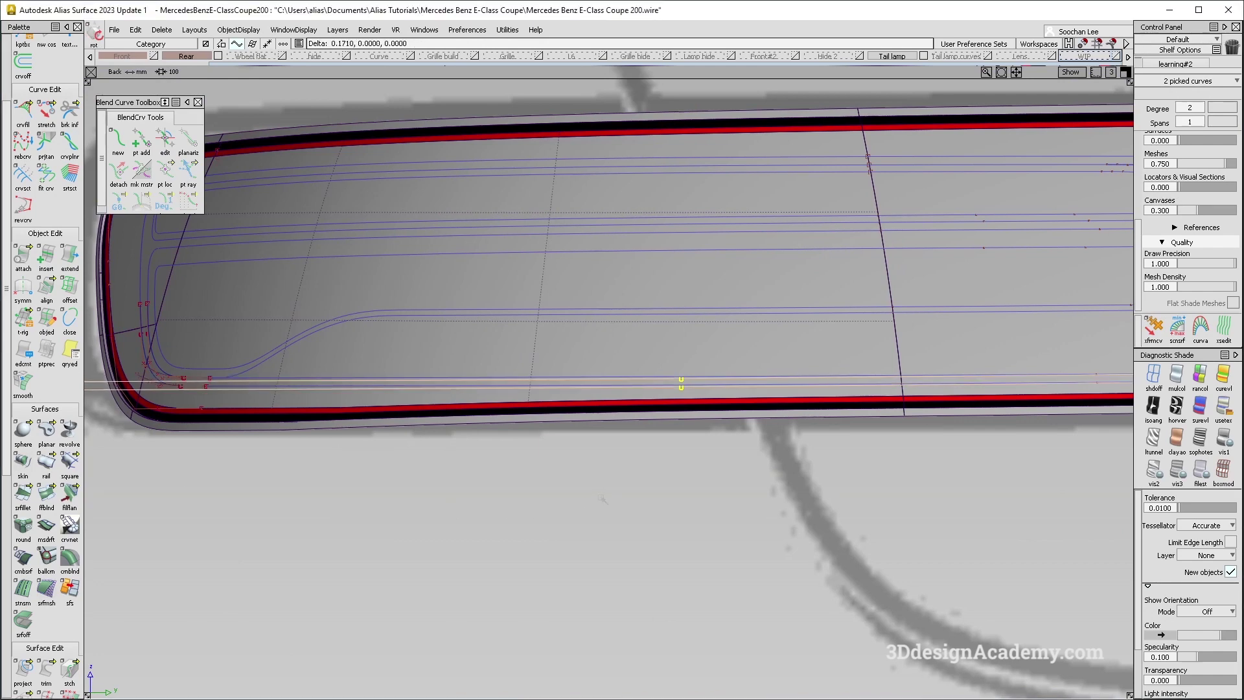
{"action": "scroll", "coordinate": [283, 384], "scroll_direction": "up", "scroll_amount": 5, "text": "alt+shift"}
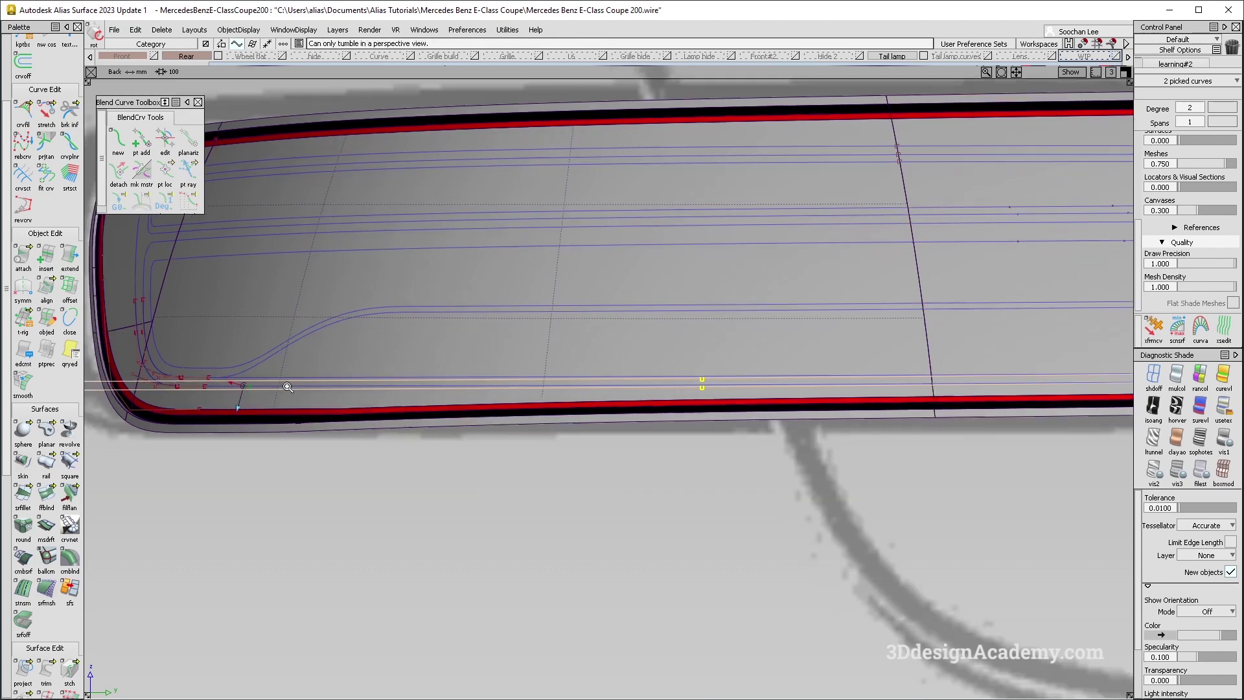
{"action": "middle_click_drag", "start_coordinate": [283, 384], "coordinate": [690, 389], "text": "alt+shift"}
{"action": "left_click_drag", "start_coordinate": [621, 554], "coordinate": [621, 554]}
Check the rotated lower-edge curves in perspective and against the tail light reference photo.
{"action": "key", "text": "F8"}
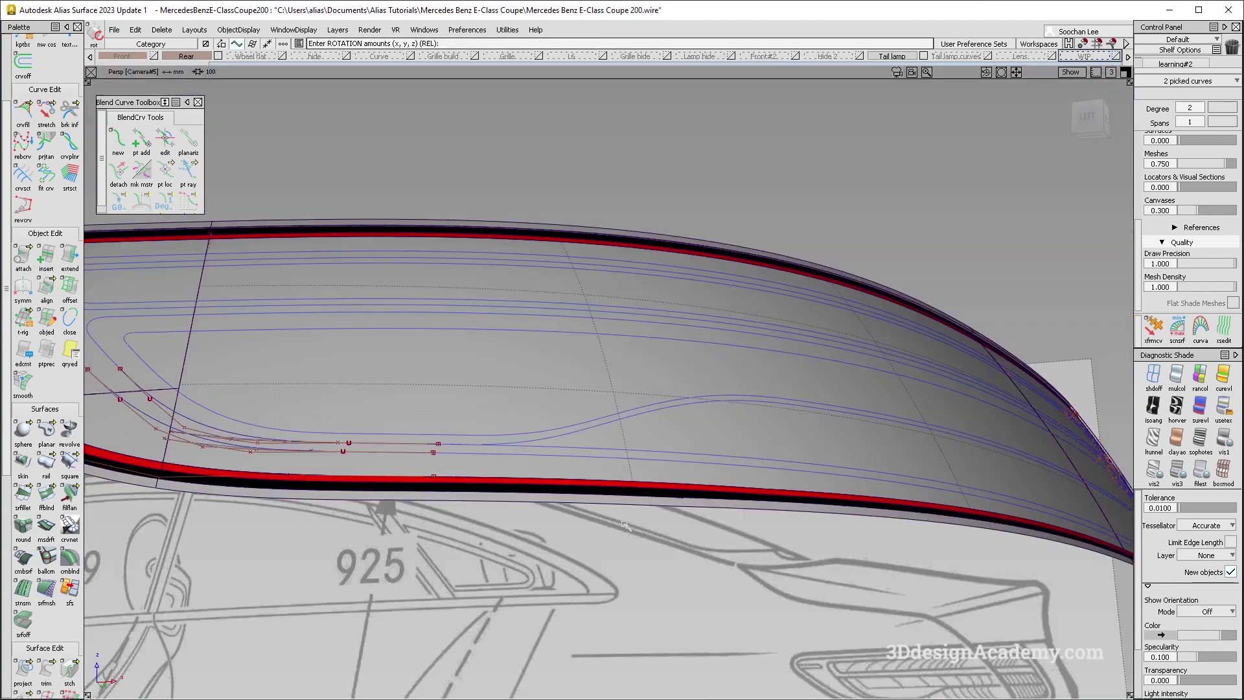
{"action": "left_click_drag", "start_coordinate": [441, 455], "coordinate": [438, 530], "text": "alt+shift"}
{"action": "right_click_drag", "start_coordinate": [745, 431], "coordinate": [666, 433], "text": "alt+shift"}
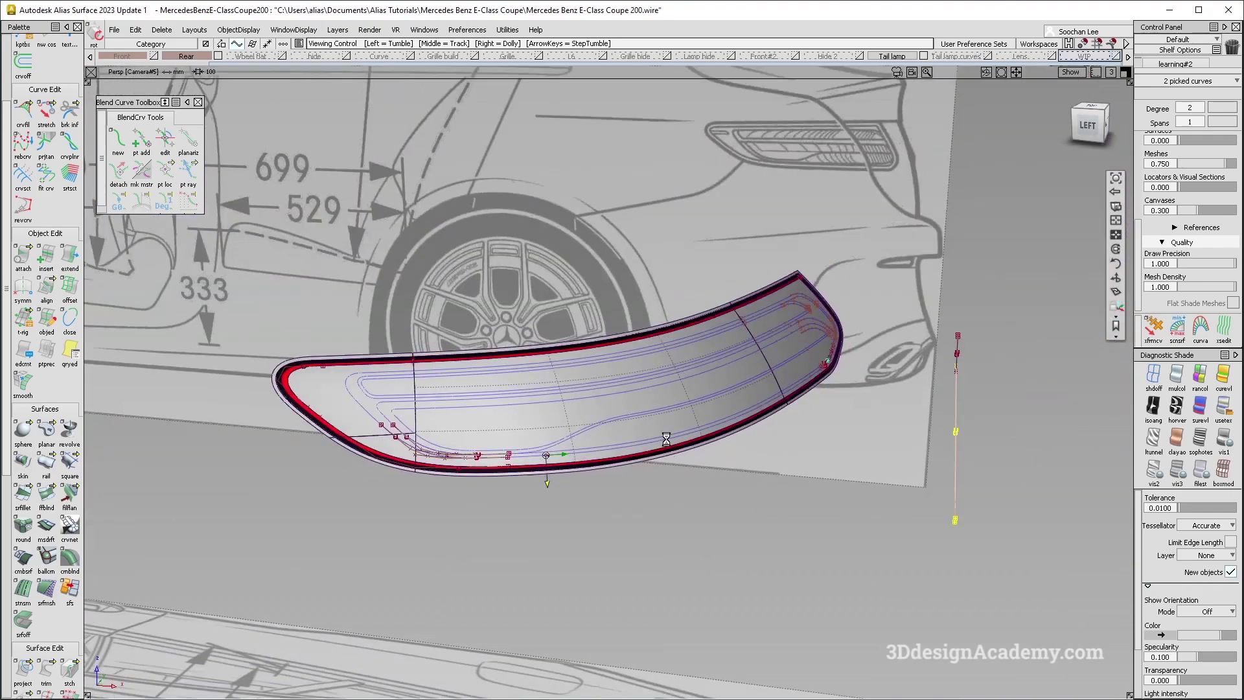
{"action": "left_click_drag", "start_coordinate": [667, 433], "coordinate": [640, 451], "text": "alt+shift"}
{"action": "key", "text": "alt+Tab"}
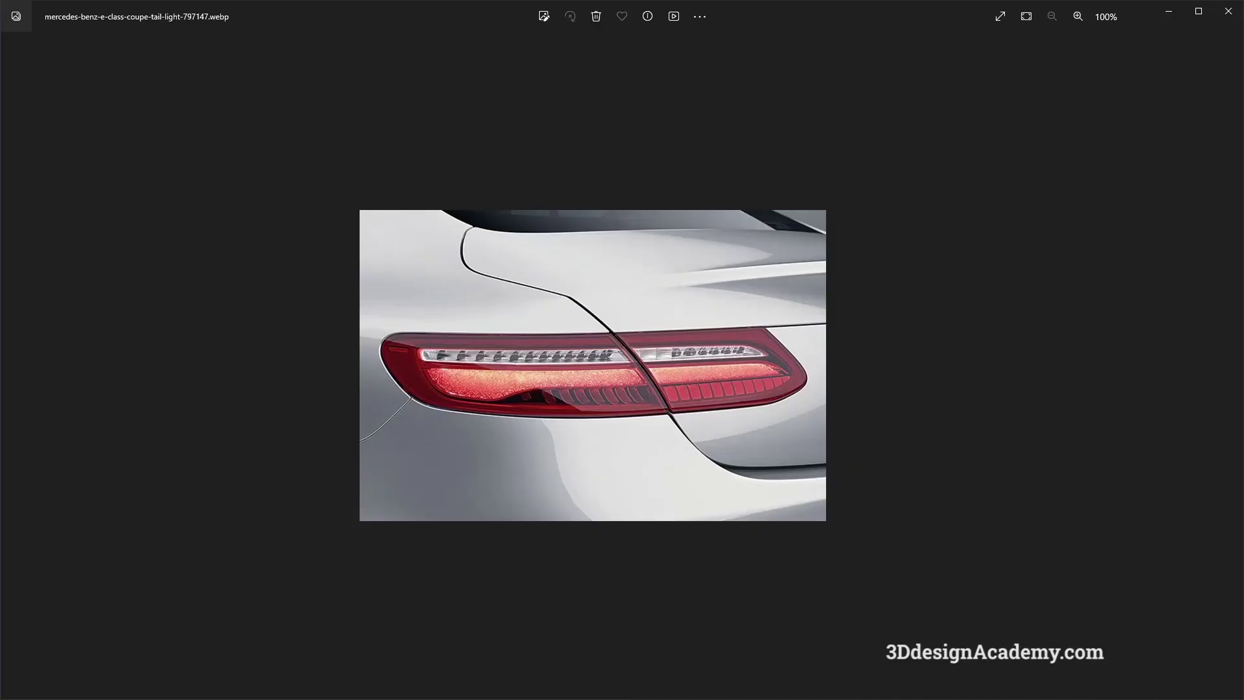
{"action": "key", "text": "alt+Tab"}
{"action": "left_click_drag", "start_coordinate": [659, 506], "coordinate": [562, 471], "text": "alt+shift"}
{"action": "right_click_drag", "start_coordinate": [512, 446], "coordinate": [479, 463], "text": "alt+shift"}
{"action": "mouse_move", "coordinate": [479, 464]}
{"action": "left_mouse_down", "text": "alt+shift"}
{"action": "mouse_move", "coordinate": [569, 505]}
{"action": "mouse_move", "coordinate": [624, 350]}
{"action": "left_mouse_up", "text": "alt+shift"}
Compare the unshaded lower-edge curves with the side blueprint in the left view, and restore the shading in perspective.
{"action": "left_click", "coordinate": [1154, 376]}
{"action": "key", "text": "F6"}
{"action": "right_click_drag", "start_coordinate": [625, 430], "coordinate": [318, 447], "text": "alt+shift"}
{"action": "middle_click_drag", "start_coordinate": [279, 422], "coordinate": [680, 477], "text": "alt+shift"}
{"action": "right_click_drag", "start_coordinate": [647, 441], "coordinate": [797, 424], "text": "alt+shift"}
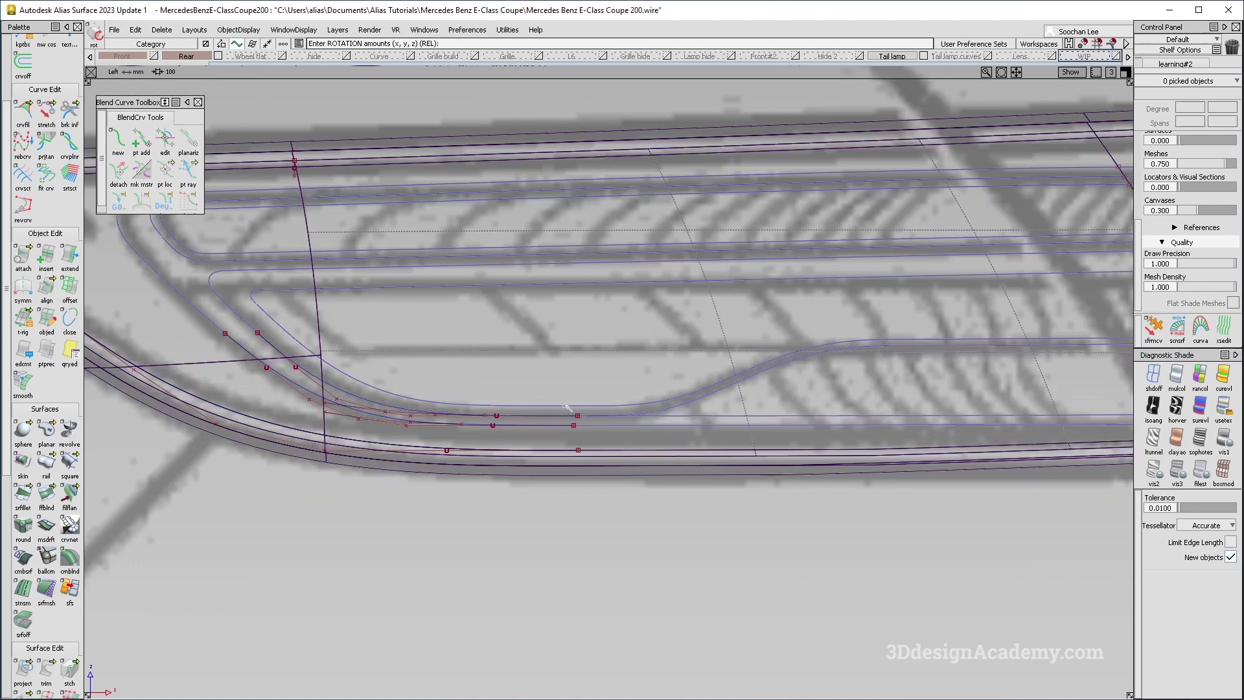
{"action": "key", "text": "F8"}
{"action": "left_click", "coordinate": [1177, 375]}
Show the Tail lamp curves layer to examine the curves along the lower edge, and hide it again.
{"action": "left_click_drag", "start_coordinate": [569, 475], "coordinate": [565, 508], "text": "alt+shift"}
{"action": "right_click_drag", "start_coordinate": [519, 490], "coordinate": [602, 482], "text": "alt+shift"}
{"action": "mouse_move", "coordinate": [512, 487]}
{"action": "middle_mouse_down", "text": "alt+shift"}
{"action": "mouse_move", "coordinate": [675, 445]}
{"action": "mouse_move", "coordinate": [534, 479]}
{"action": "middle_mouse_up", "text": "alt+shift"}
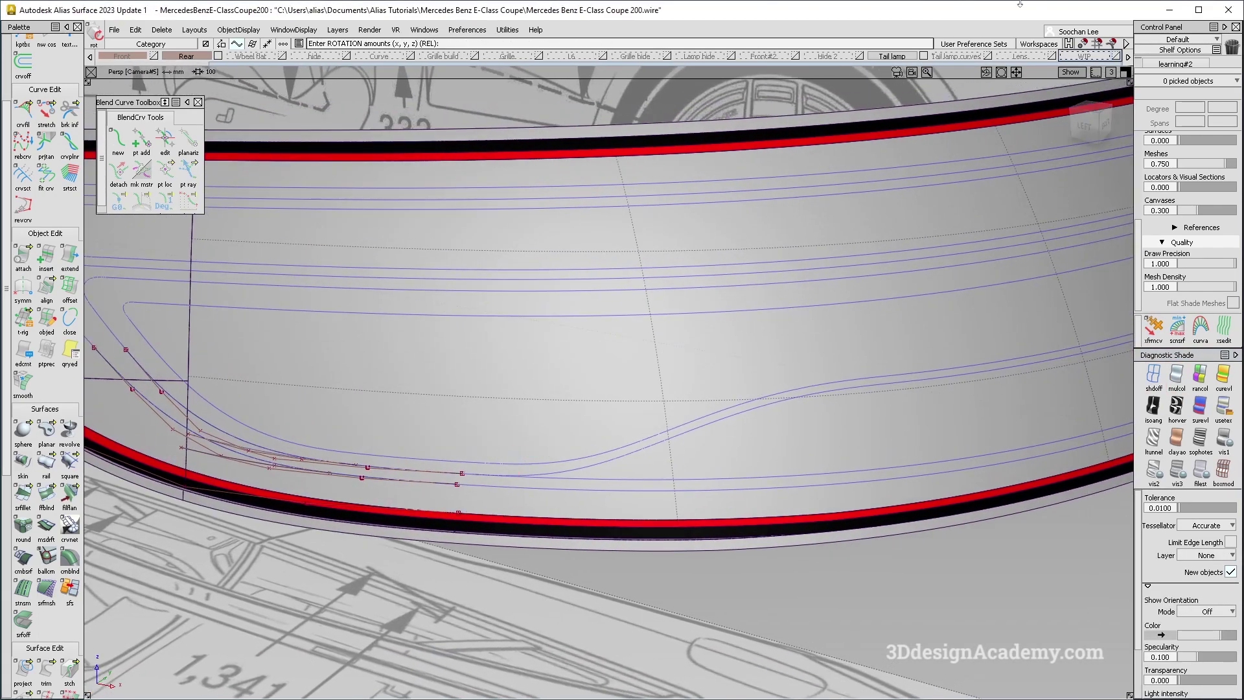
{"action": "left_click_drag", "start_coordinate": [548, 456], "coordinate": [512, 425], "text": "alt+shift"}
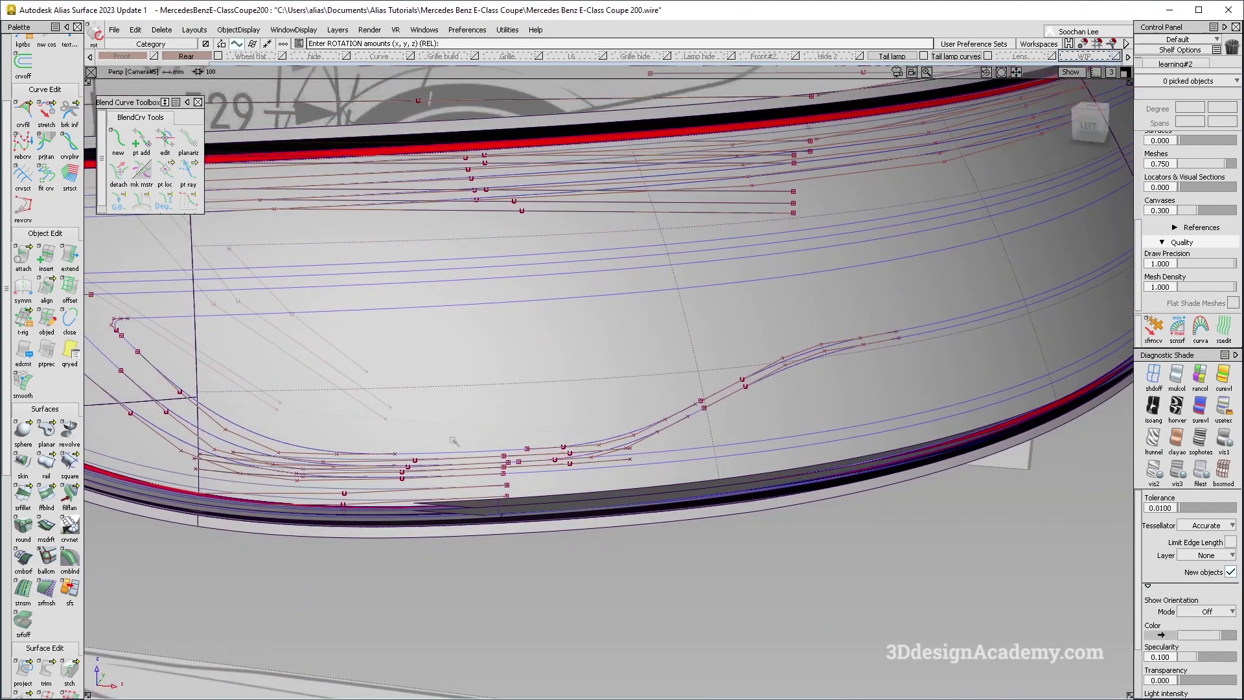
{"action": "left_click", "coordinate": [988, 57]}
{"action": "left_click_drag", "start_coordinate": [588, 480], "coordinate": [604, 458], "text": "alt+shift"}
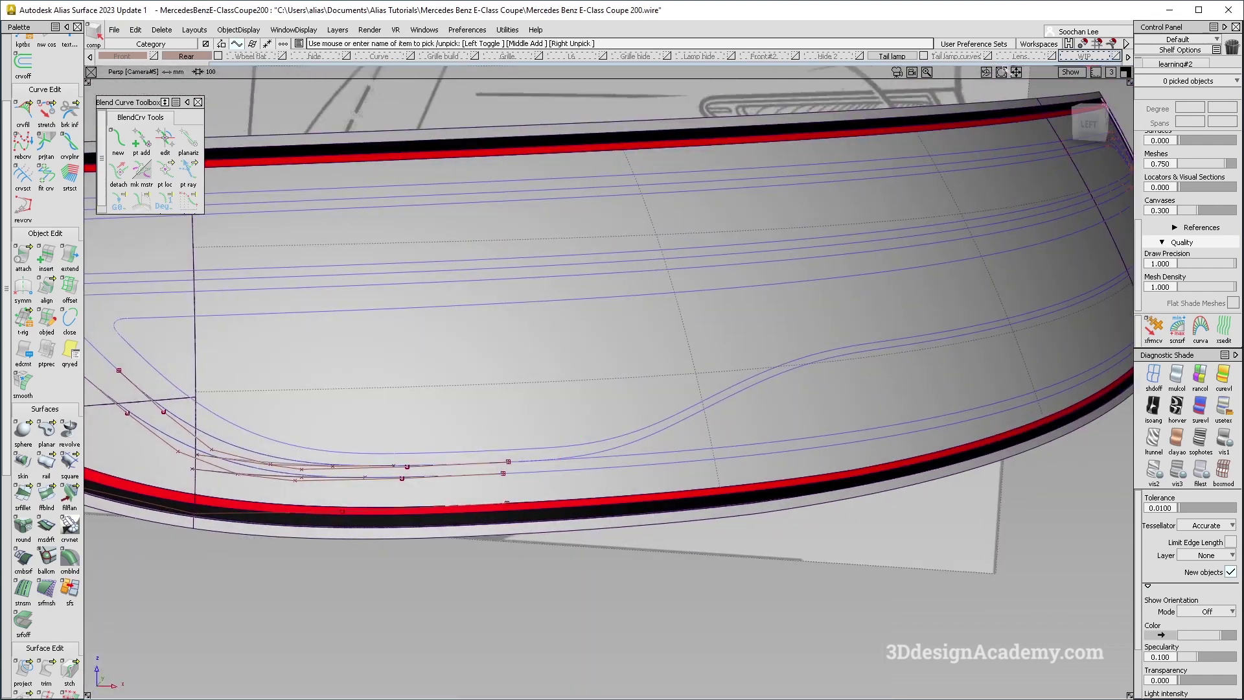
Pick three hidden curves along the inner lower outline, assign them to the Tail lamp layer, and hide the Tail lamp curves layer.
{"action": "left_click", "coordinate": [427, 459]}
{"action": "left_click_drag", "start_coordinate": [570, 439], "coordinate": [574, 500], "text": "alt+shift"}
{"action": "left_click", "coordinate": [266, 435]}
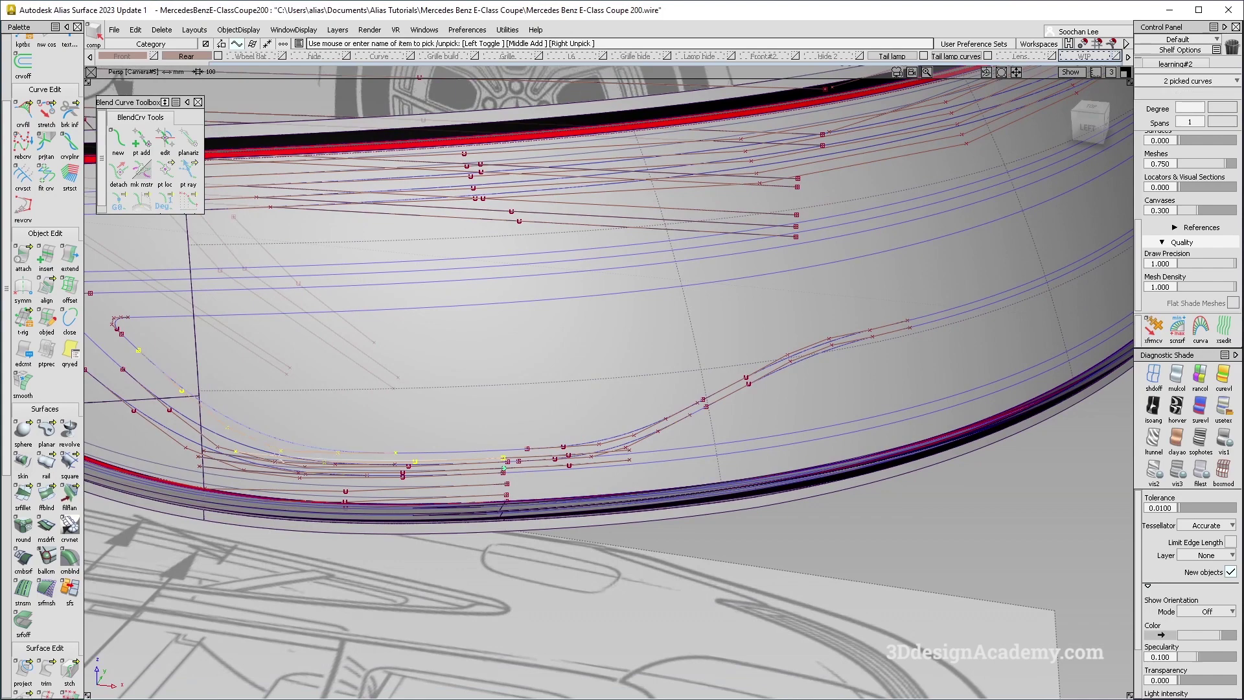
{"action": "right_click_drag", "start_coordinate": [277, 455], "coordinate": [333, 484], "text": "alt+shift"}
{"action": "mouse_move", "coordinate": [334, 485]}
{"action": "left_mouse_down", "text": "alt+shift"}
{"action": "mouse_move", "coordinate": [456, 414]}
{"action": "mouse_move", "coordinate": [423, 446]}
{"action": "left_mouse_up", "text": "alt+shift"}
{"action": "left_click", "coordinate": [680, 431]}
{"action": "left_click_drag", "start_coordinate": [902, 58], "coordinate": [900, 81]}
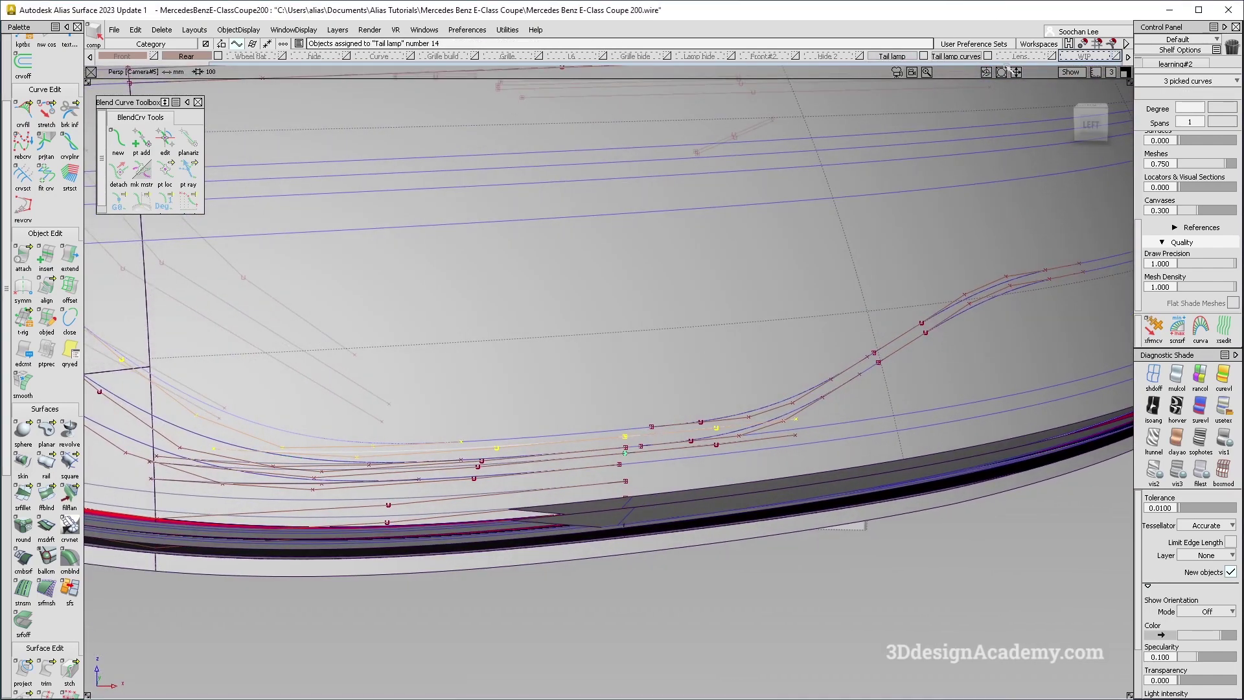
{"action": "left_click", "coordinate": [988, 55]}
Delete the curve on surface at the lower outline in the orthographic left view.
{"action": "left_click_drag", "start_coordinate": [617, 510], "coordinate": [615, 454], "text": "ctrl+shift"}
{"action": "left_click_drag", "start_coordinate": [616, 454], "coordinate": [535, 447], "text": "alt+shift"}
{"action": "left_click_drag", "start_coordinate": [589, 444], "coordinate": [619, 529], "text": "ctrl+shift"}
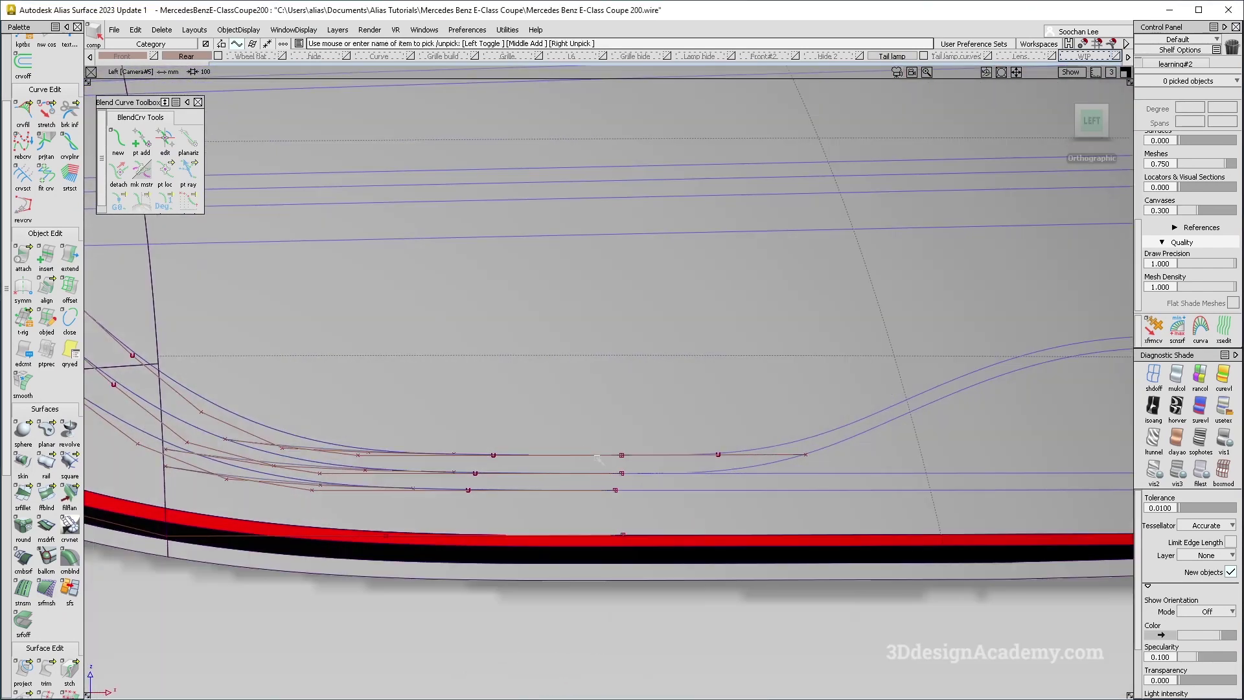
{"action": "left_click_drag", "start_coordinate": [649, 502], "coordinate": [548, 442], "text": "ctrl+shift"}
{"action": "left_click", "coordinate": [544, 472]}
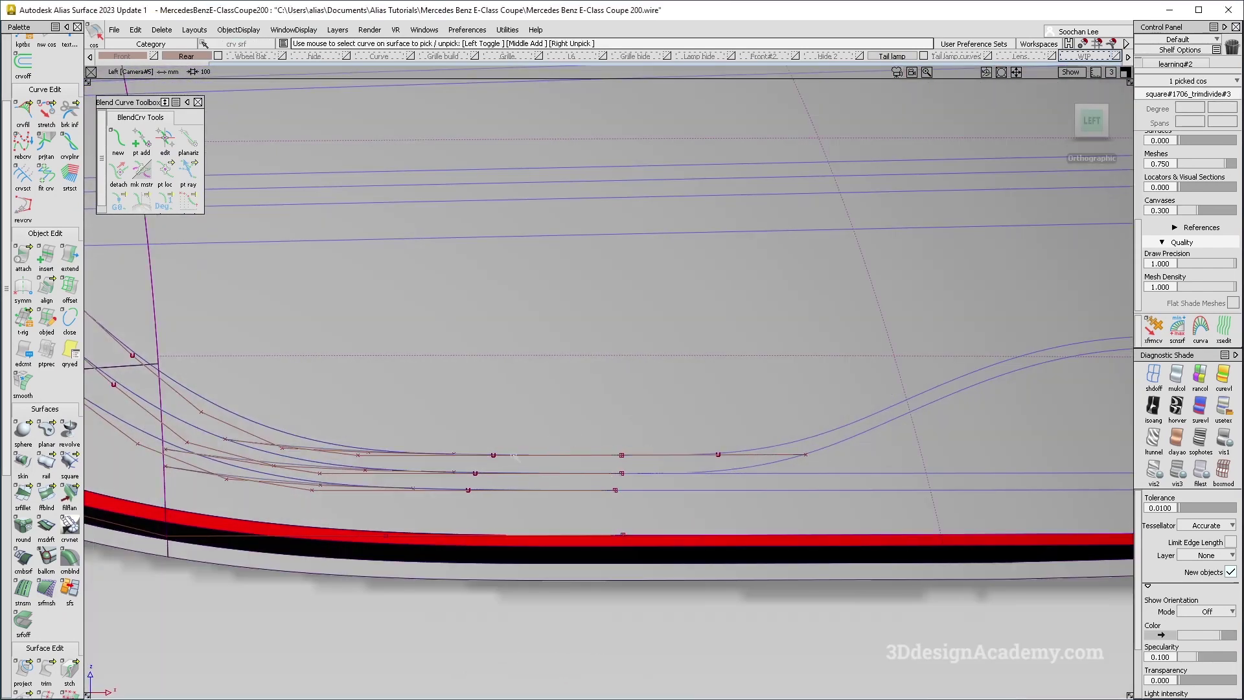
{"action": "key", "text": "Delete"}
{"action": "key", "text": "Return"}
Pick the upper two corner curves at the lower front and move them slightly upward.
{"action": "left_click_drag", "start_coordinate": [532, 478], "coordinate": [543, 479]}
{"action": "left_click", "coordinate": [383, 435]}
{"action": "left_click_drag", "start_coordinate": [428, 440], "coordinate": [522, 477]}
{"action": "middle_click_drag", "start_coordinate": [639, 472], "coordinate": [629, 514], "text": "ctrl+shift"}
{"action": "right_click_drag", "start_coordinate": [621, 514], "coordinate": [619, 504]}
{"action": "middle_click_drag", "start_coordinate": [280, 449], "coordinate": [281, 436], "text": "alt+shift"}
{"action": "left_click_drag", "start_coordinate": [653, 453], "coordinate": [717, 460], "text": "ctrl+shift"}
{"action": "left_click", "coordinate": [692, 443]}
{"action": "middle_click_drag", "start_coordinate": [691, 444], "coordinate": [696, 463], "text": "alt+shift"}
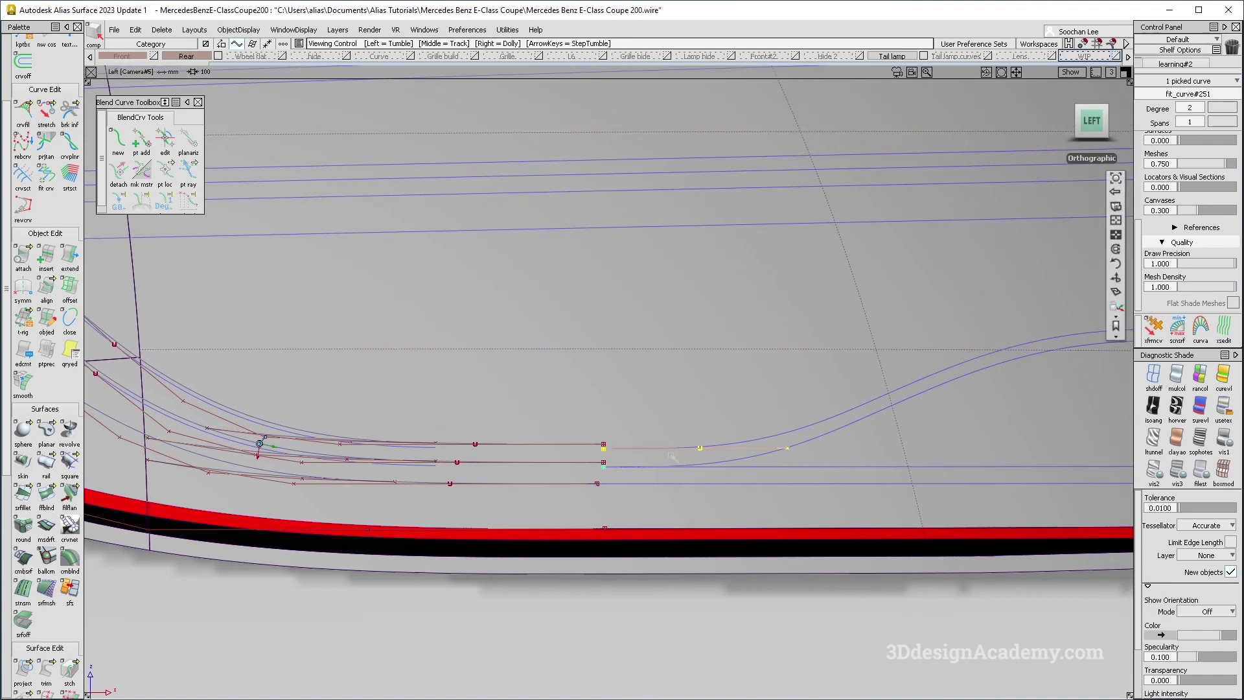
{"action": "middle_click_drag", "start_coordinate": [643, 457], "coordinate": [473, 436], "text": "alt+shift"}
{"action": "left_click", "coordinate": [678, 441]}
Delete the old curves on surface along the lamp's straight lower edge in the back view.
{"action": "key", "text": "F7"}
{"action": "left_click", "coordinate": [24, 667]}
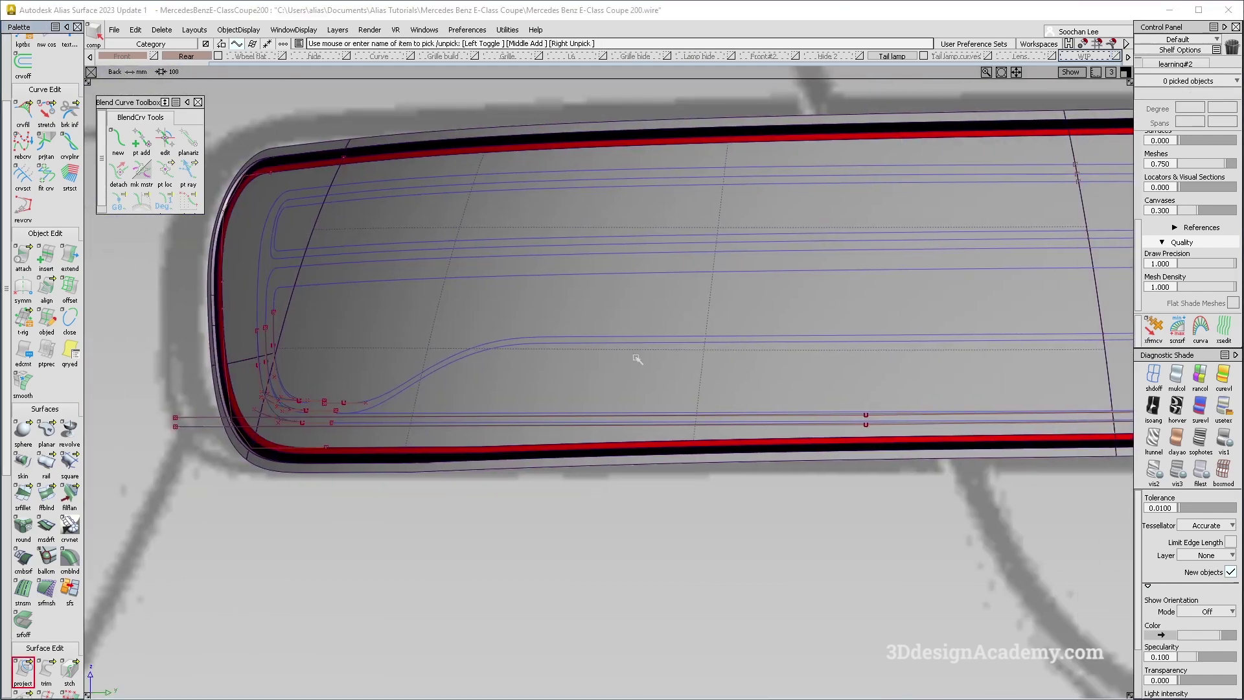
{"action": "left_click", "coordinate": [685, 445]}
{"action": "right_click_drag", "start_coordinate": [580, 432], "coordinate": [735, 428], "text": "alt+shift"}
{"action": "left_click_drag", "start_coordinate": [674, 434], "coordinate": [629, 401], "text": "ctrl+shift"}
{"action": "left_click", "coordinate": [624, 395]}
{"action": "left_click", "coordinate": [624, 415]}
{"action": "right_click_drag", "start_coordinate": [615, 429], "coordinate": [453, 431], "text": "alt+shift"}
{"action": "middle_click_drag", "start_coordinate": [531, 431], "coordinate": [97, 439], "text": "alt+shift"}
{"action": "left_click_drag", "start_coordinate": [622, 382], "coordinate": [622, 347], "text": "ctrl+shift"}
{"action": "left_click", "coordinate": [535, 443], "text": "alt+shift"}
Delete the remaining old lower-edge curves on surface on the inboard surface patch.
{"action": "right_click_drag", "start_coordinate": [609, 458], "coordinate": [741, 458], "text": "alt+shift"}
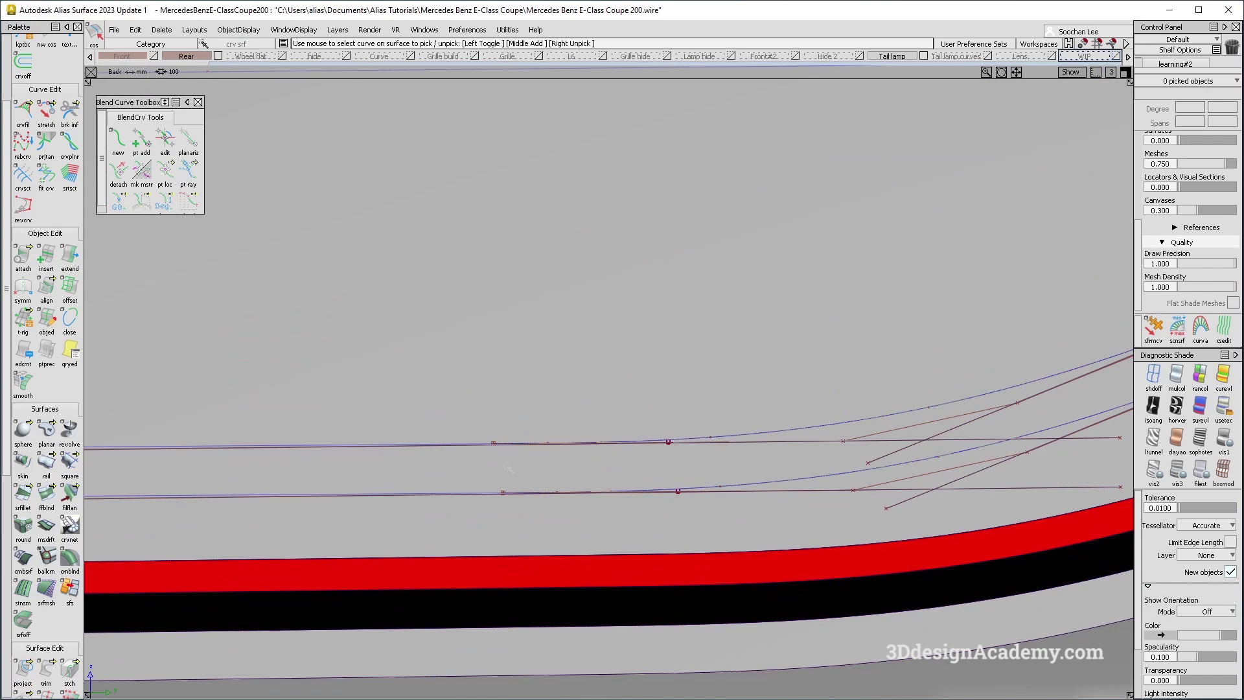
{"action": "left_click", "coordinate": [373, 445]}
{"action": "right_click_drag", "start_coordinate": [324, 502], "coordinate": [192, 512], "text": "alt+shift"}
{"action": "middle_click_drag", "start_coordinate": [192, 511], "coordinate": [427, 504], "text": "alt+shift"}
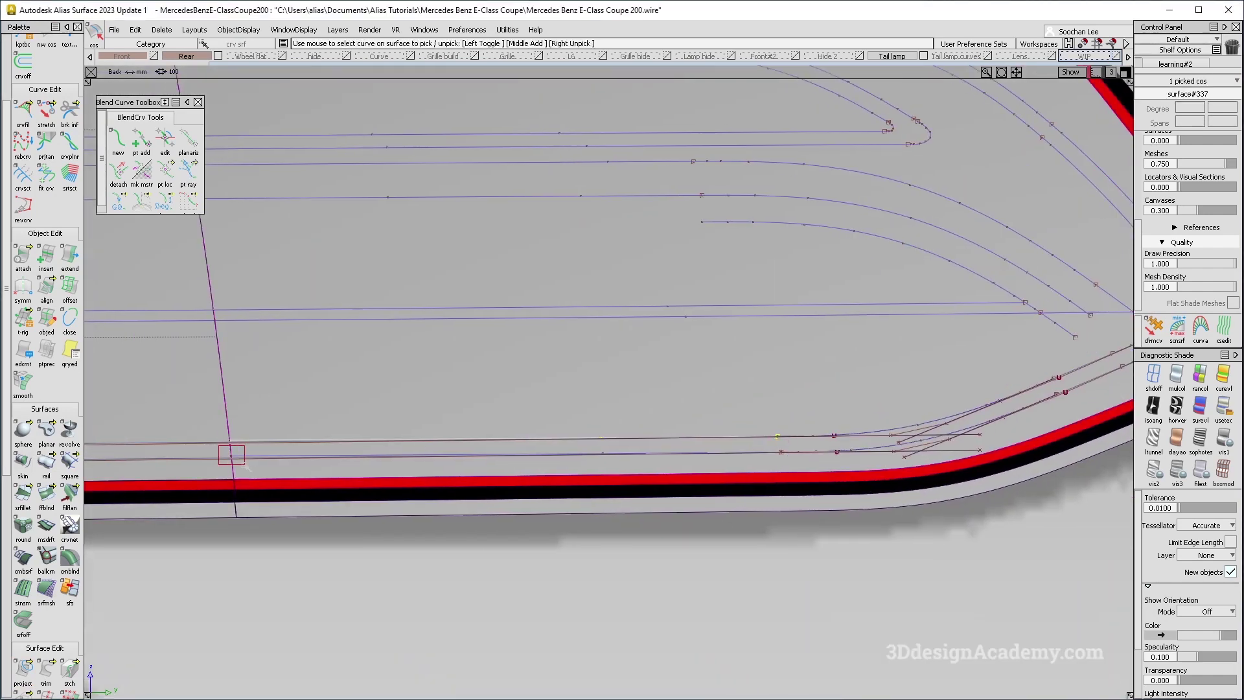
{"action": "left_click_drag", "start_coordinate": [218, 445], "coordinate": [245, 464]}
{"action": "middle_click_drag", "start_coordinate": [265, 457], "coordinate": [423, 429], "text": "alt+shift"}
{"action": "left_click_drag", "start_coordinate": [623, 381], "coordinate": [622, 345], "text": "ctrl+shift"}
Examine the lower edge of the lamp surface and its remaining curves in perspective.
{"action": "key", "text": "F8"}
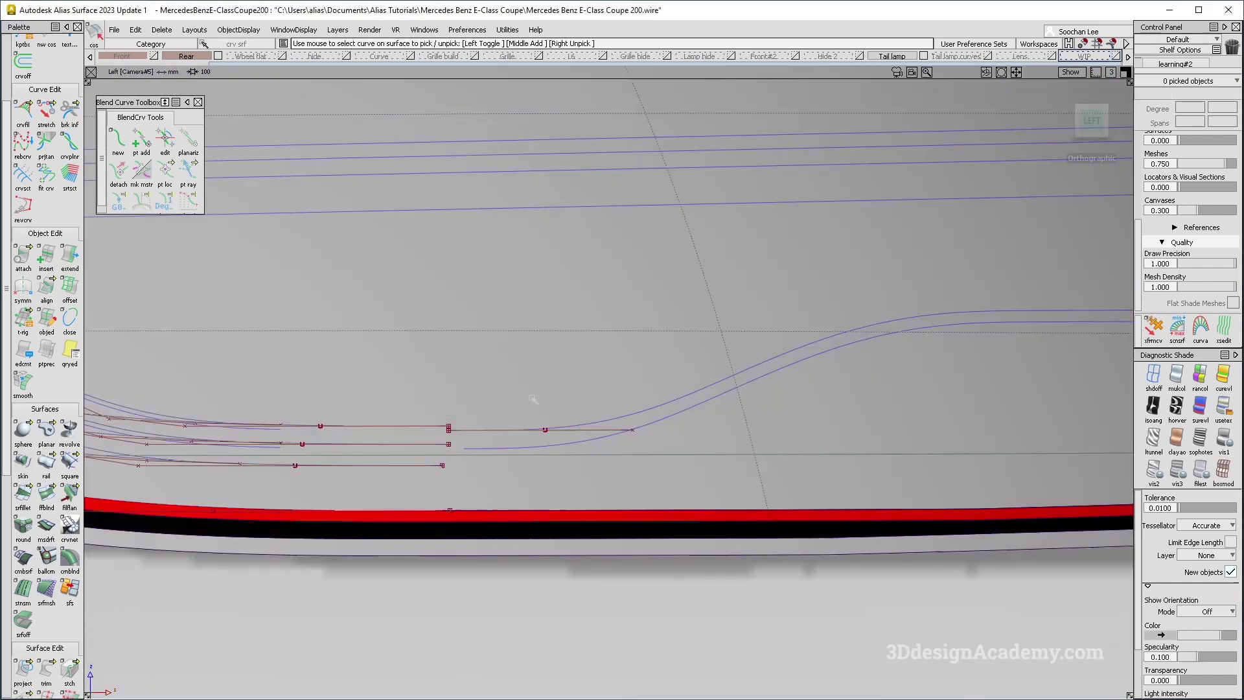
{"action": "right_click_drag", "start_coordinate": [661, 428], "coordinate": [855, 439], "text": "alt+shift"}
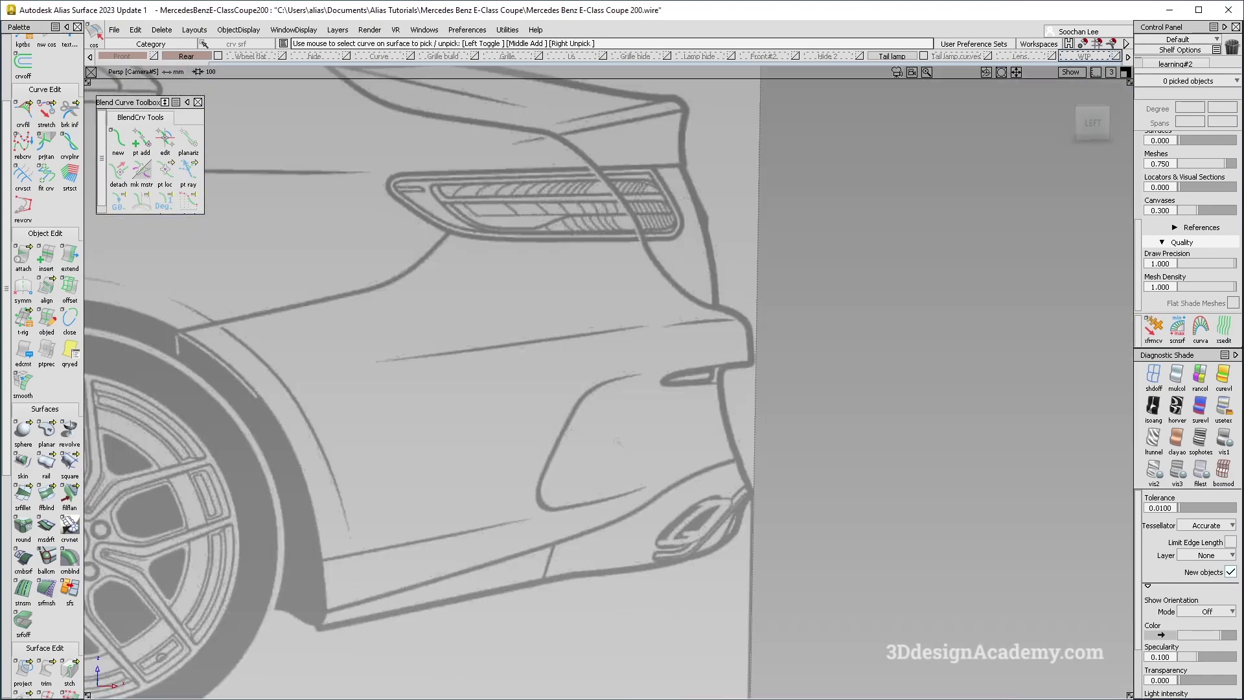
{"action": "key", "text": "alt+l"}
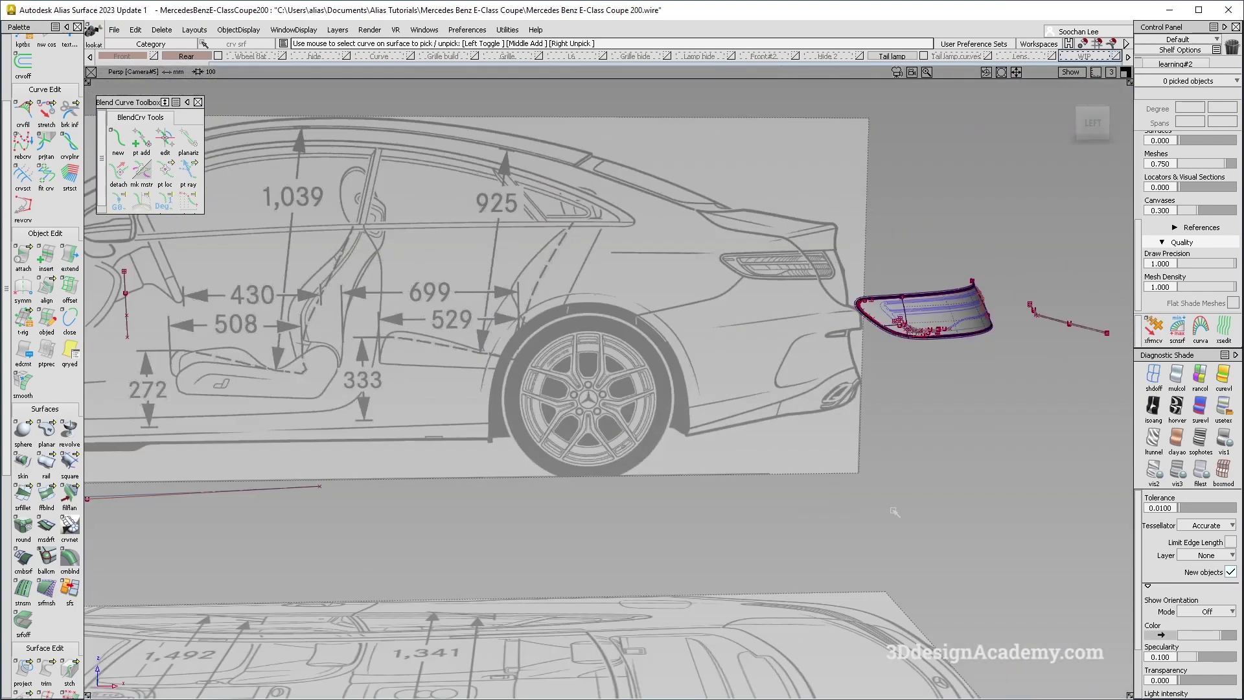
{"action": "right_click_drag", "start_coordinate": [957, 312], "coordinate": [1013, 290], "text": "alt+shift"}
{"action": "left_click_drag", "start_coordinate": [1013, 289], "coordinate": [959, 343], "text": "alt+shift"}
{"action": "middle_click_drag", "start_coordinate": [959, 344], "coordinate": [600, 414], "text": "alt+shift"}
{"action": "left_click_drag", "start_coordinate": [599, 414], "coordinate": [596, 386], "text": "alt+shift"}
{"action": "right_click_drag", "start_coordinate": [597, 387], "coordinate": [680, 402], "text": "alt+shift"}
{"action": "left_click_drag", "start_coordinate": [680, 402], "coordinate": [645, 390], "text": "alt+shift"}
Project the two rotated lower-edge curves onto the main lamp surface from the back view.
{"action": "key", "text": "F7"}
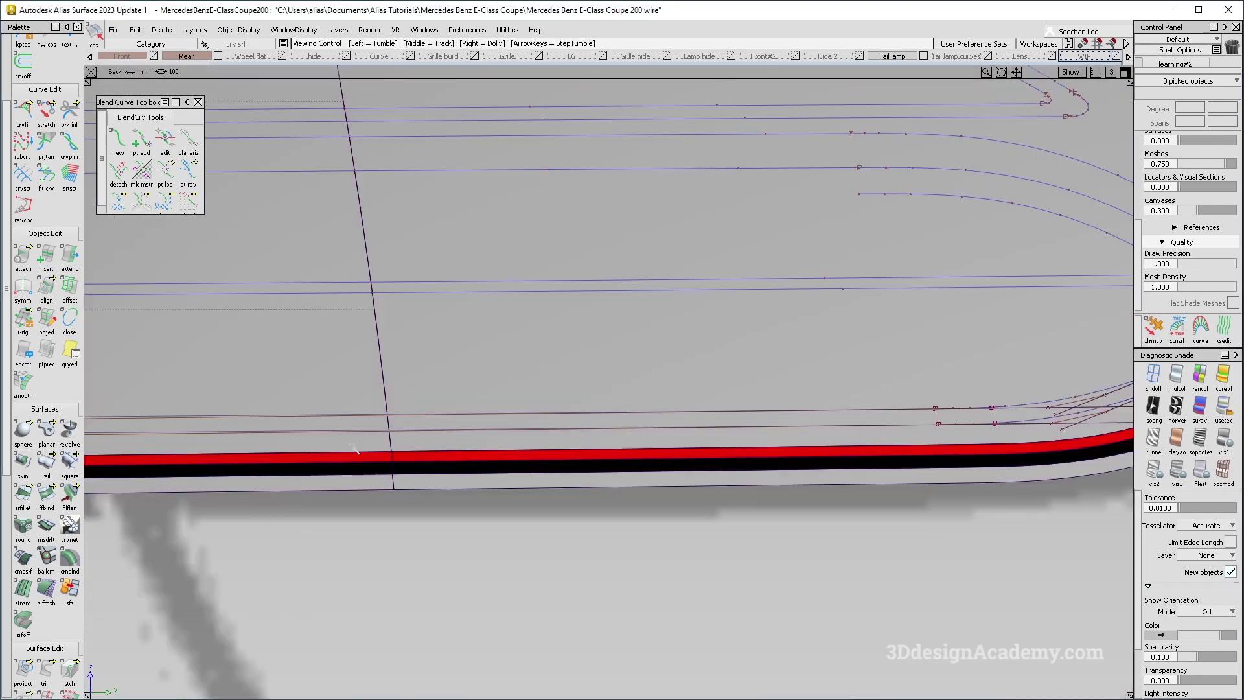
{"action": "middle_click_drag", "start_coordinate": [396, 449], "coordinate": [530, 444], "text": "alt+shift"}
{"action": "left_click", "coordinate": [24, 676]}
{"action": "middle_click_drag", "start_coordinate": [423, 413], "coordinate": [391, 480], "text": "alt+shift"}
{"action": "left_click", "coordinate": [488, 468]}
{"action": "left_click", "coordinate": [491, 453]}
{"action": "right_click_drag", "start_coordinate": [392, 480], "coordinate": [653, 450], "text": "alt+shift"}
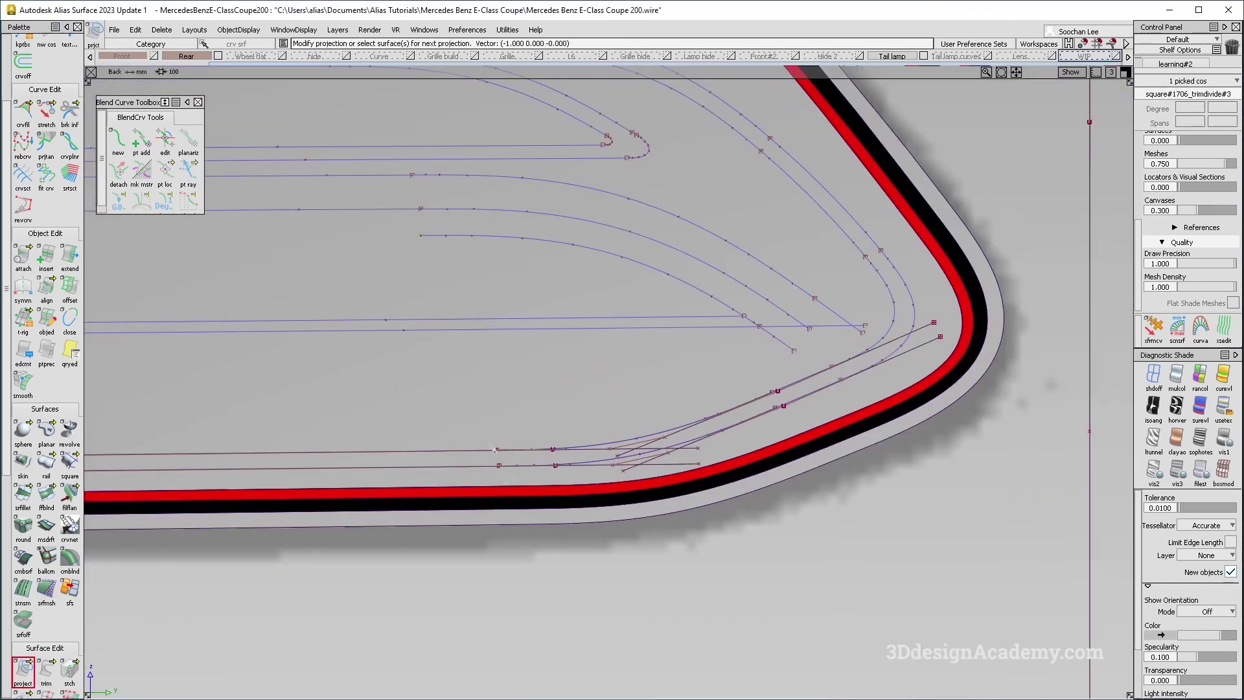
Project the same two lower-edge curves onto the adjoining inboard lamp surface.
{"action": "left_click", "coordinate": [448, 472]}
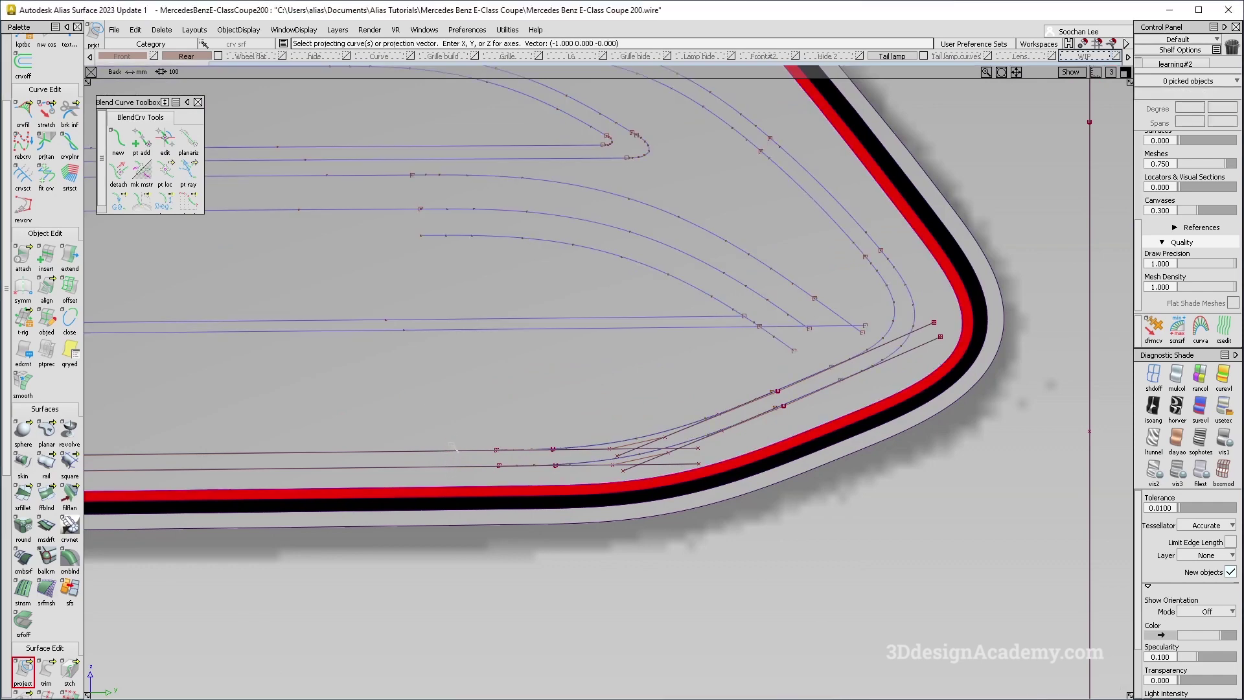
{"action": "left_click", "coordinate": [453, 449]}
{"action": "left_click", "coordinate": [515, 466]}
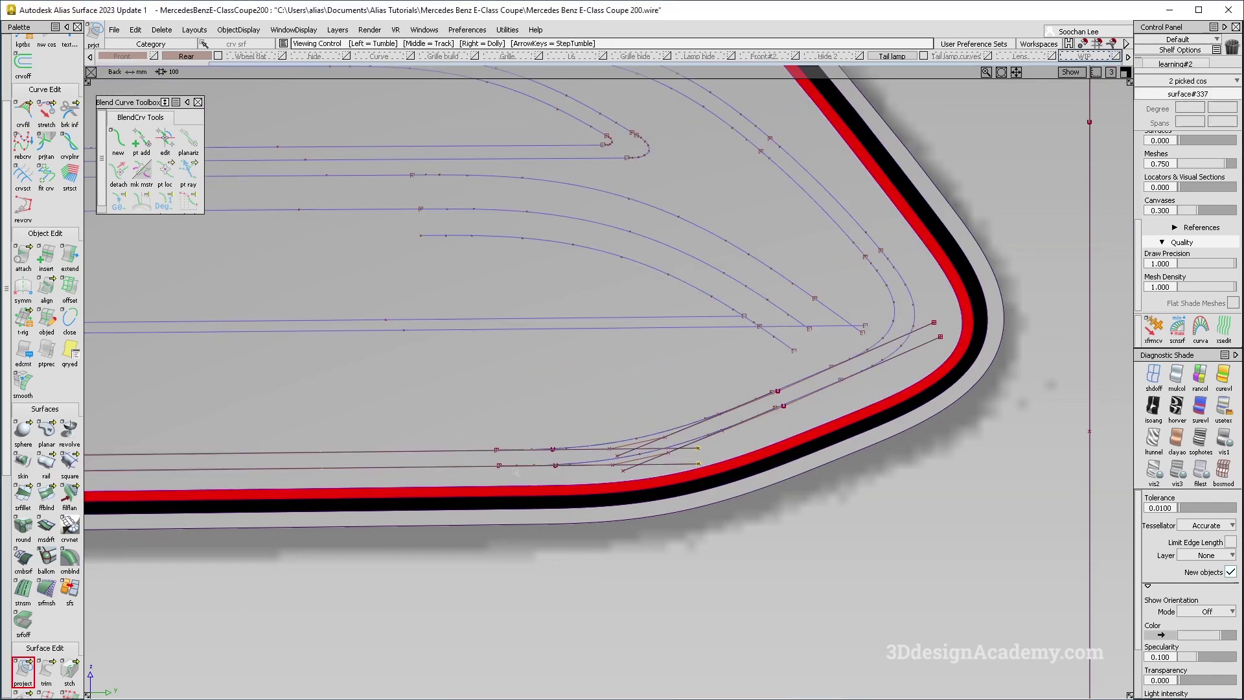
{"action": "middle_click_drag", "start_coordinate": [515, 471], "coordinate": [625, 475], "text": "alt+shift"}
{"action": "right_click_drag", "start_coordinate": [624, 475], "coordinate": [810, 463], "text": "alt+shift"}
Check the new projected curves in perspective and where they meet the corner curves in the orthographic left view.
{"action": "key", "text": "F8"}
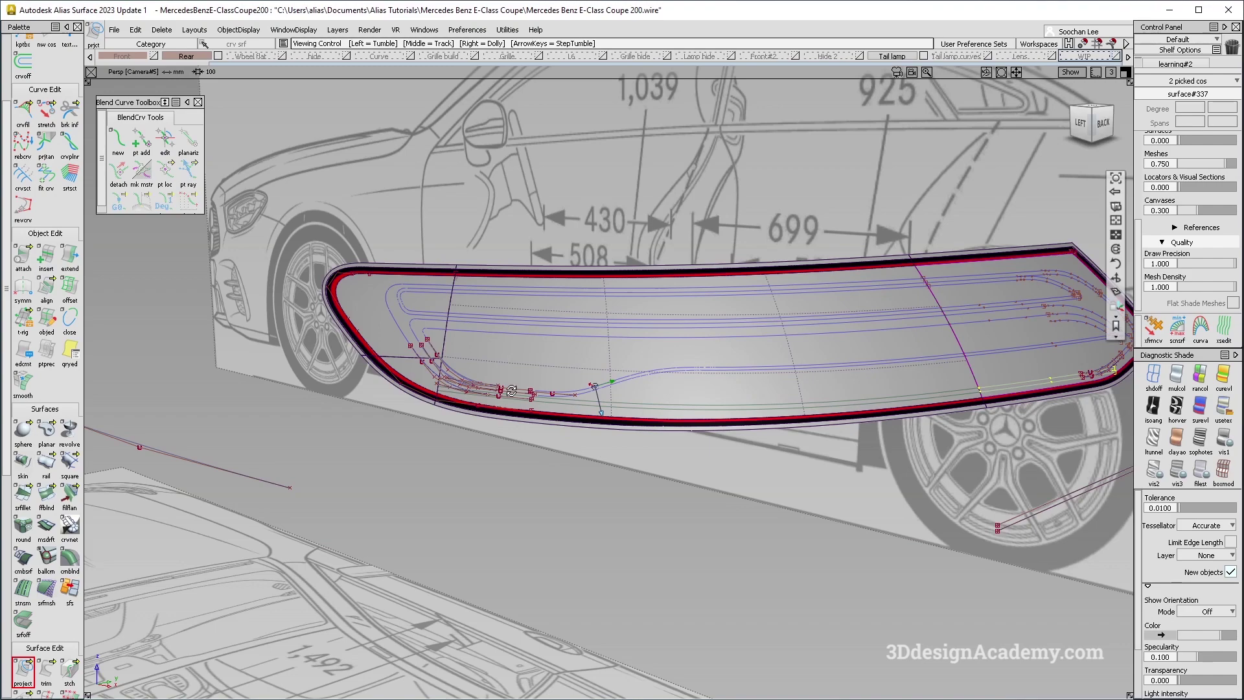
{"action": "right_click_drag", "start_coordinate": [511, 390], "coordinate": [622, 393], "text": "alt+shift"}
{"action": "left_click_drag", "start_coordinate": [622, 393], "coordinate": [665, 355], "text": "alt+shift"}
{"action": "left_click", "coordinate": [1029, 105]}
{"action": "left_click", "coordinate": [1089, 122]}
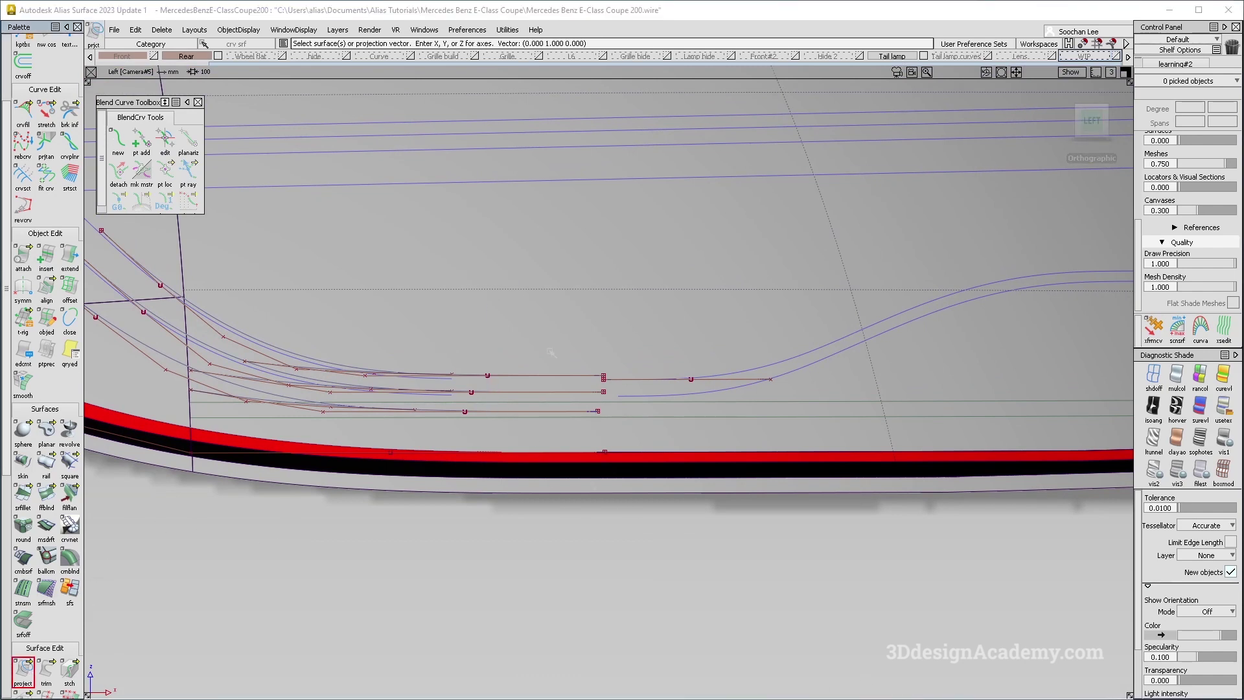
{"action": "left_click", "coordinate": [532, 392]}
{"action": "key", "text": "space"}
{"action": "right_click_drag", "start_coordinate": [439, 383], "coordinate": [525, 386], "text": "alt+shift"}
{"action": "mouse_move", "coordinate": [526, 386]}
{"action": "left_mouse_down", "text": "ctrl+shift"}
{"action": "mouse_move", "coordinate": [526, 363]}
{"action": "mouse_move", "coordinate": [532, 392]}
{"action": "left_mouse_up", "text": "ctrl+shift"}
{"action": "left_click", "coordinate": [532, 373]}
{"action": "left_click", "coordinate": [537, 396]}
{"action": "middle_click_drag", "start_coordinate": [536, 396], "coordinate": [589, 356], "text": "alt+shift"}
Move the short straight curve at the start of the S-shaped outline so its start snaps to the upper corner curve's end.
{"action": "left_click", "coordinate": [520, 334]}
{"action": "left_click", "coordinate": [517, 331]}
{"action": "right_click_drag", "start_coordinate": [455, 359], "coordinate": [548, 272], "text": "ctrl+shift"}
{"action": "left_click", "coordinate": [455, 334], "text": "ctrl"}
{"action": "right_click_drag", "start_coordinate": [474, 354], "coordinate": [475, 304], "text": "ctrl+shift"}
{"action": "left_click", "coordinate": [471, 316], "text": "ctrl"}
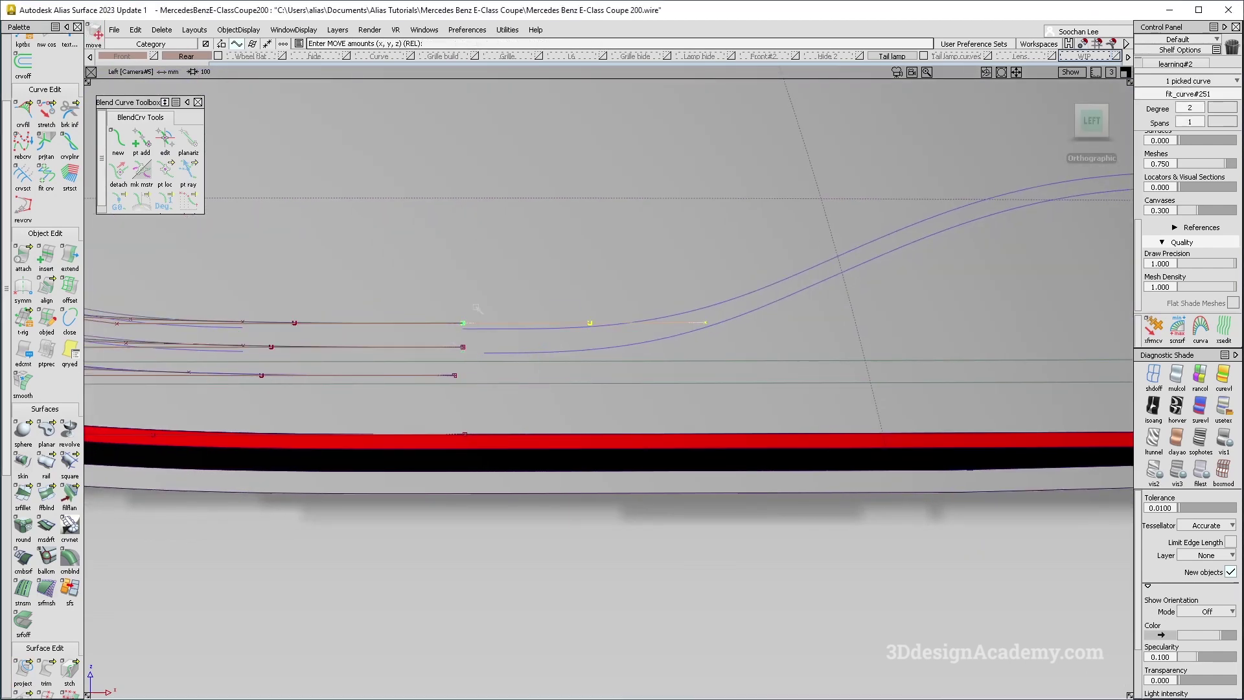
{"action": "middle_click_drag", "start_coordinate": [586, 276], "coordinate": [573, 291], "text": "alt+shift"}
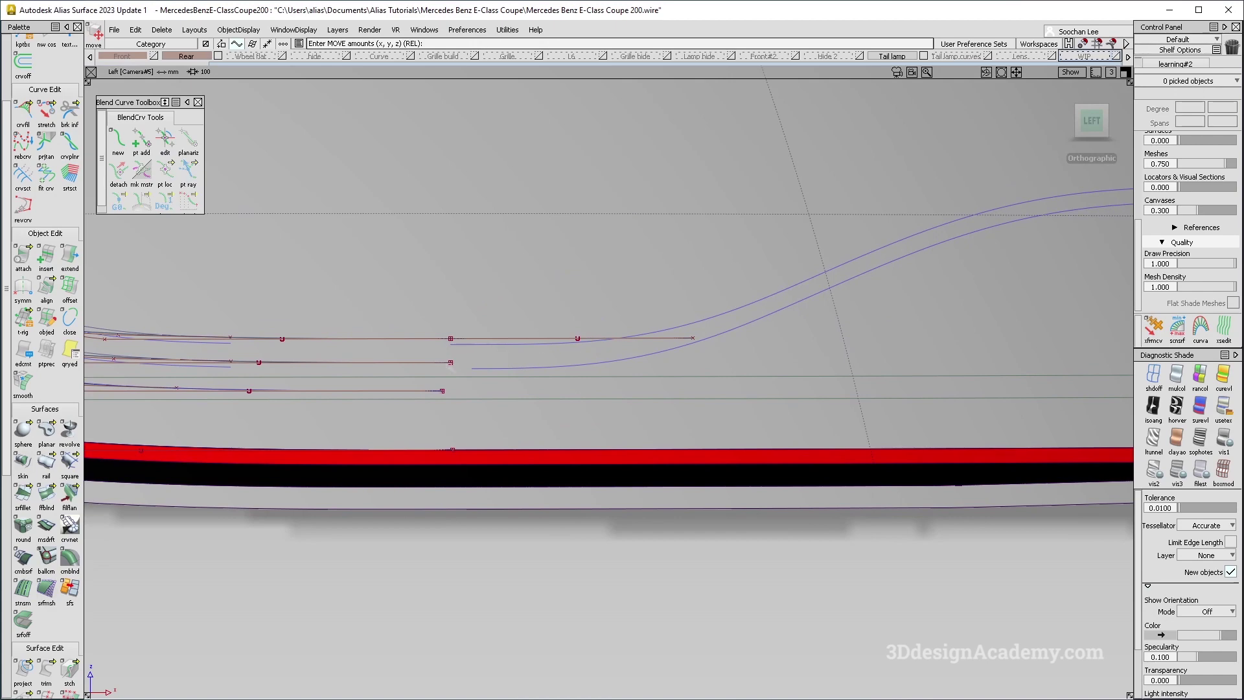
Duplicate the upper straight lower-edge curve in the back view and raise the copy slightly toward the corner curves.
{"action": "right_click_drag", "start_coordinate": [861, 364], "coordinate": [442, 373], "text": "alt+shift"}
{"action": "key", "text": "F7"}
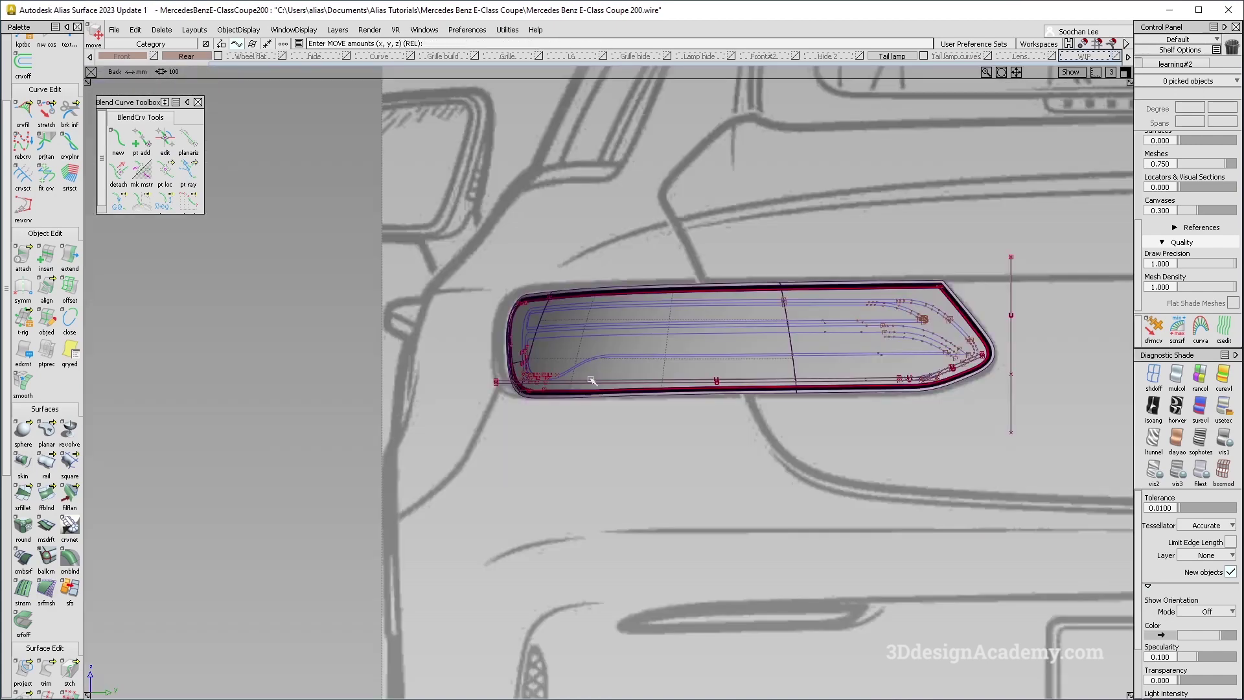
{"action": "right_click_drag", "start_coordinate": [548, 375], "coordinate": [786, 355], "text": "alt+shift"}
{"action": "left_click_drag", "start_coordinate": [581, 360], "coordinate": [597, 407], "text": "ctrl+shift"}
{"action": "left_click", "coordinate": [598, 401]}
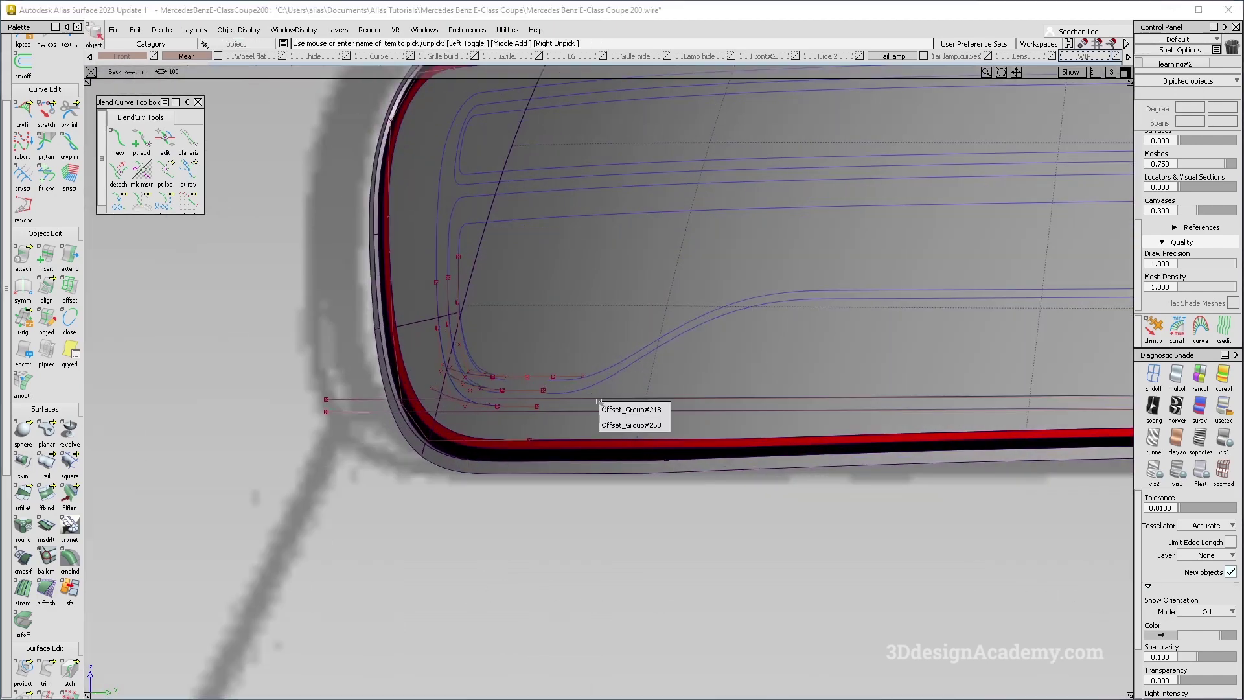
{"action": "left_click", "coordinate": [614, 425]}
{"action": "right_click_drag", "start_coordinate": [580, 397], "coordinate": [726, 392], "text": "alt+shift"}
{"action": "key", "text": "ctrl+c"}
{"action": "key", "text": "ctrl+v"}
{"action": "middle_click_drag", "start_coordinate": [478, 422], "coordinate": [569, 436], "text": "ctrl+shift"}
{"action": "right_click_drag", "start_coordinate": [519, 452], "coordinate": [525, 448]}
Draw a short vertical helper curve from the middle corner curve's end down across the copied lower-edge curve.
{"action": "left_click_drag", "start_coordinate": [507, 408], "coordinate": [447, 370], "text": "ctrl+shift"}
{"action": "scroll", "coordinate": [46, 130], "scroll_direction": "up", "scroll_amount": 3}
{"action": "left_click", "coordinate": [500, 375]}
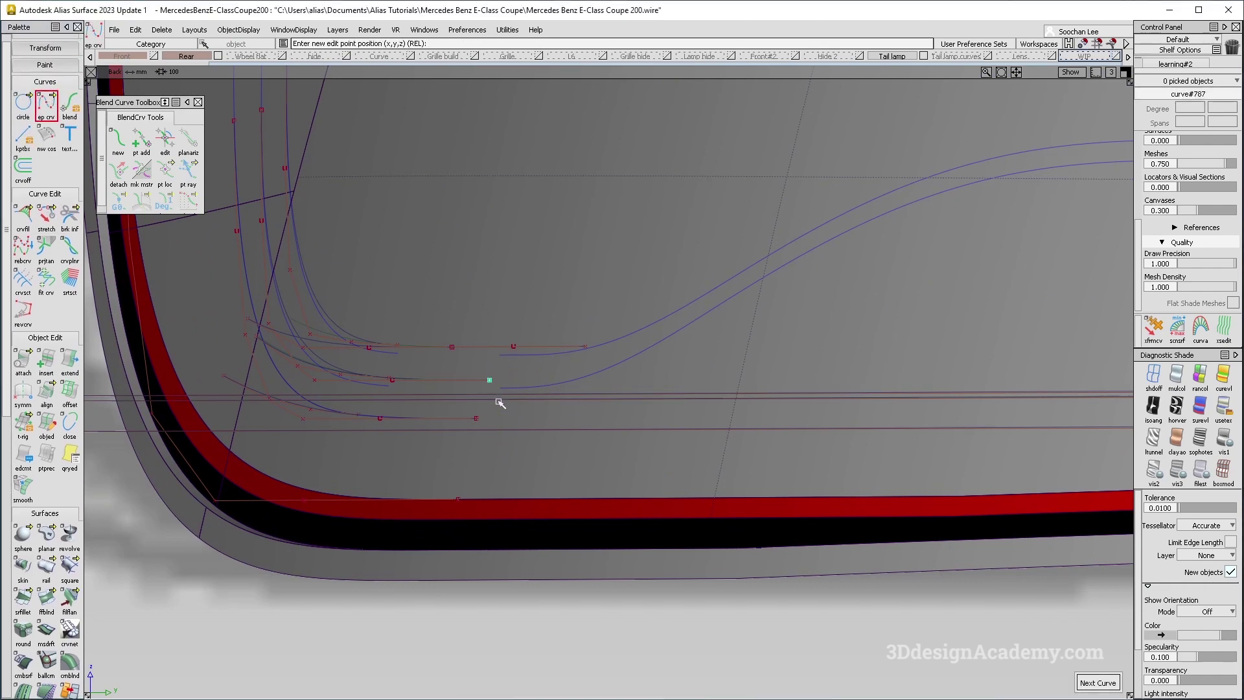
{"action": "left_click_drag", "start_coordinate": [534, 355], "coordinate": [570, 412], "text": "ctrl+shift"}
{"action": "right_click_drag", "start_coordinate": [495, 383], "coordinate": [516, 391], "text": "alt+shift"}
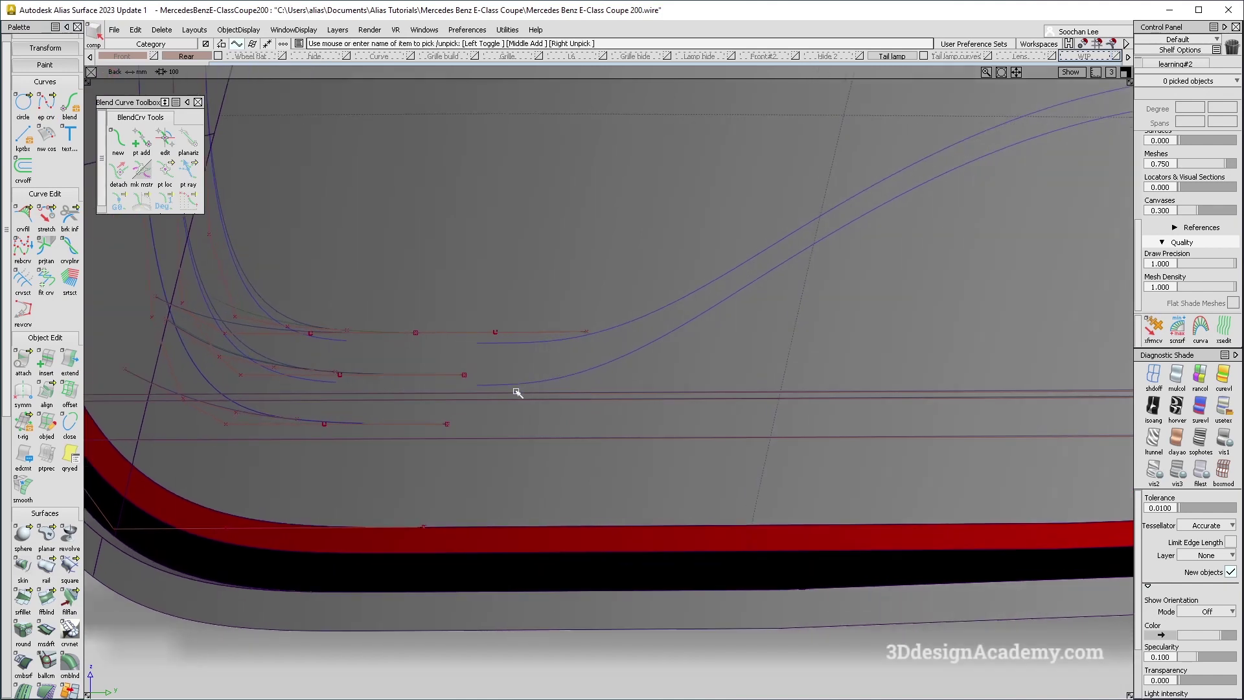
{"action": "left_click", "coordinate": [472, 394]}
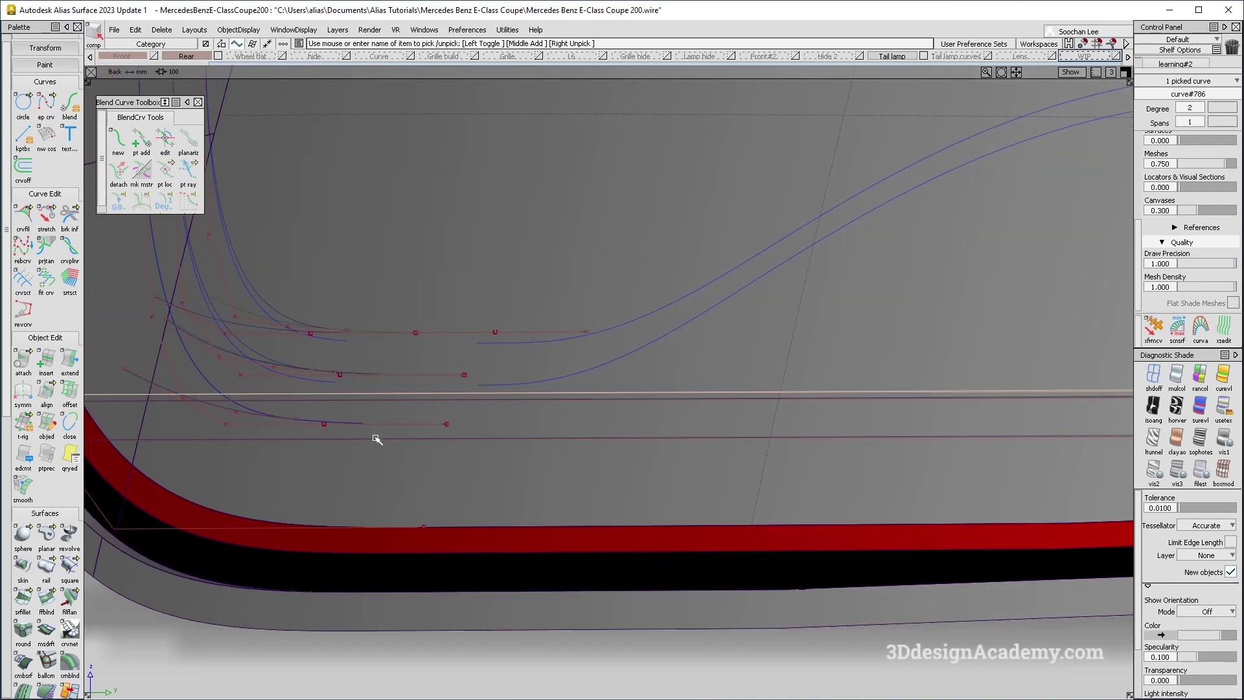
{"action": "middle_click_drag", "start_coordinate": [376, 438], "coordinate": [337, 389], "text": "ctrl+shift"}
{"action": "left_click", "coordinate": [466, 376]}
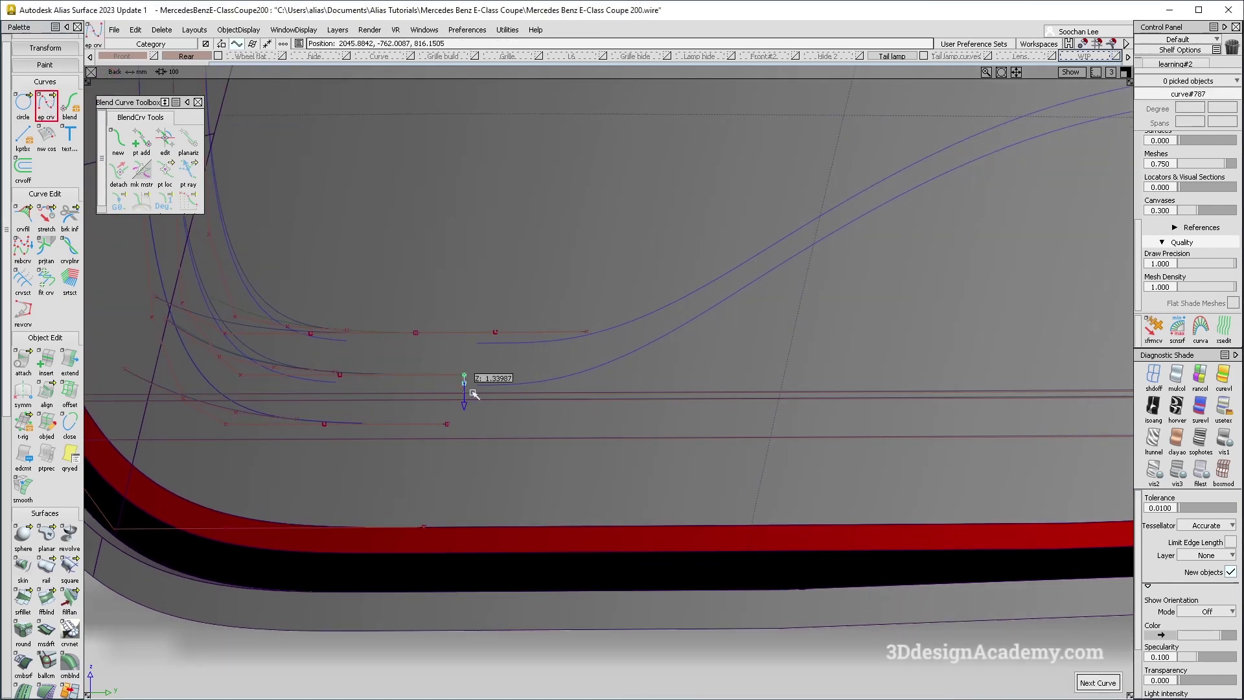
{"action": "scroll", "coordinate": [473, 395], "scroll_direction": "up", "scroll_amount": 6}
Set the copied curve's pivot where it crosses the vertical helper and snap the curve to the middle corner curve's end.
{"action": "key", "text": "Escape"}
{"action": "left_click", "coordinate": [449, 394]}
{"action": "middle_click_drag", "start_coordinate": [415, 425], "coordinate": [450, 398], "text": "ctrl+shift"}
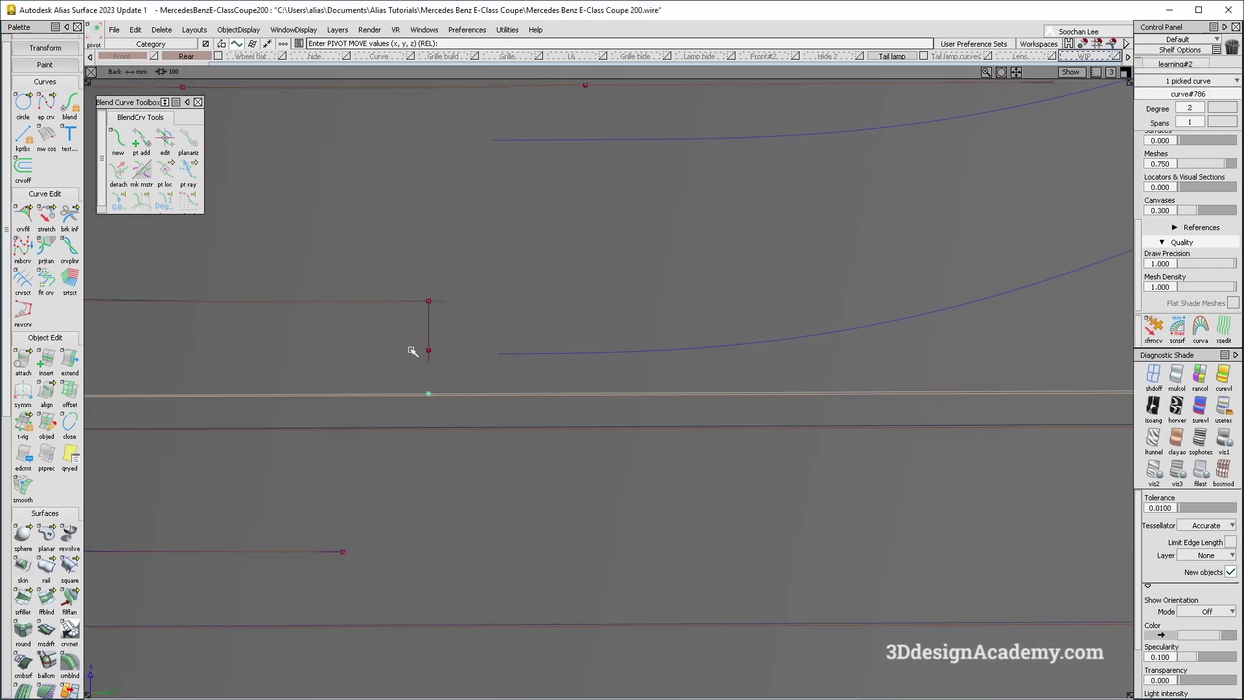
{"action": "left_click", "coordinate": [442, 284], "text": "ctrl"}
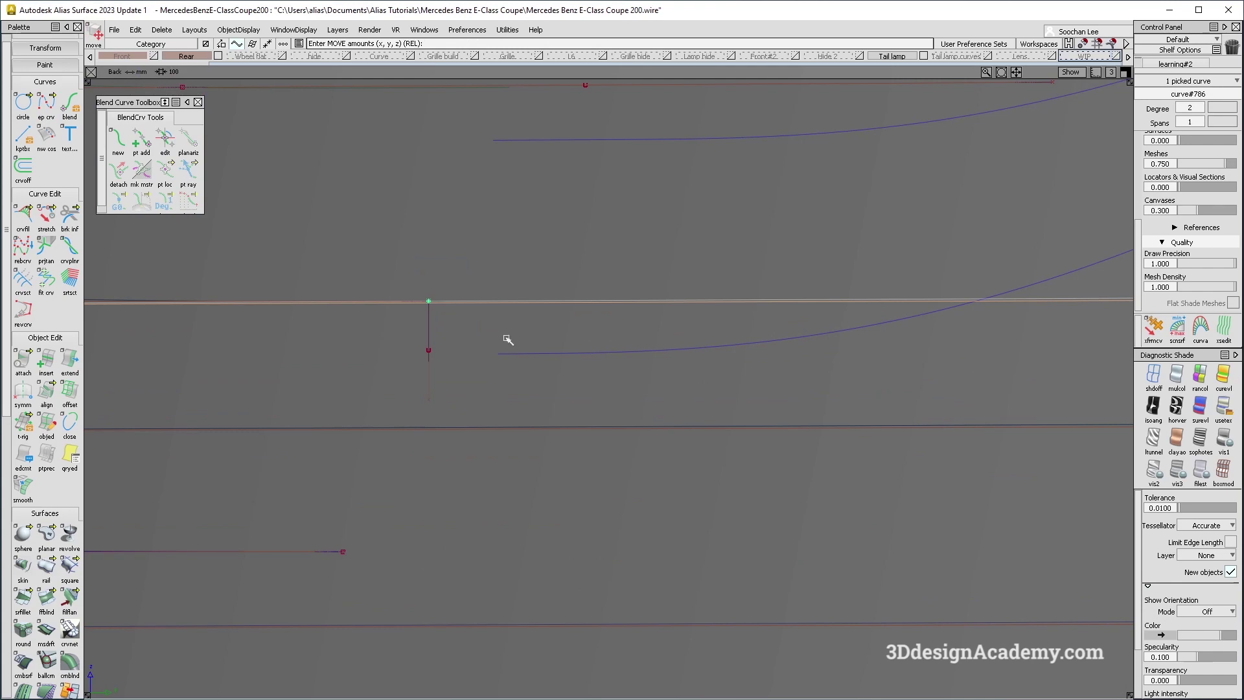
Project the aligned lower-edge curve onto the main lamp surface from the back view and check it in perspective.
{"action": "key", "text": "F8"}
{"action": "key", "text": "F7"}
{"action": "right_click_drag", "start_coordinate": [572, 395], "coordinate": [317, 431], "text": "alt+shift"}
{"action": "left_click_drag", "start_coordinate": [240, 582], "coordinate": [234, 619], "text": "ctrl+shift"}
{"action": "scroll", "coordinate": [23, 675], "scroll_direction": "down", "scroll_amount": 3}
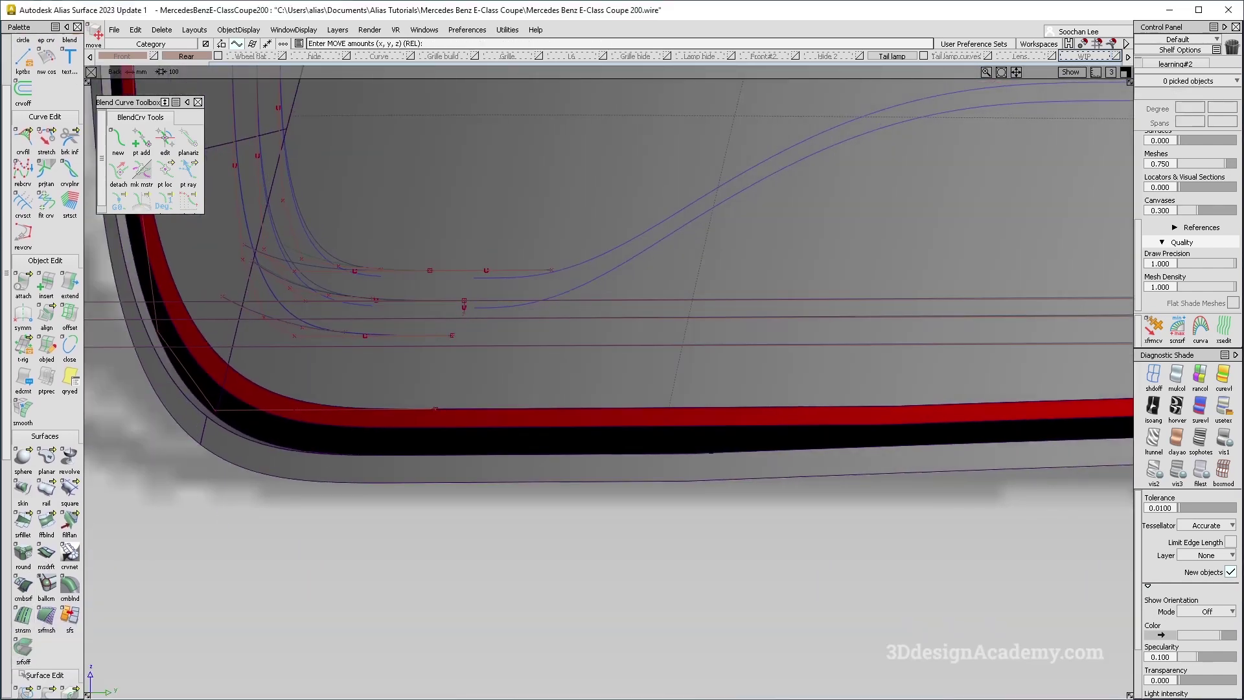
{"action": "left_click", "coordinate": [23, 692]}
{"action": "left_click", "coordinate": [610, 285]}
{"action": "key", "text": "space"}
{"action": "left_click", "coordinate": [616, 300]}
{"action": "key", "text": "space"}
{"action": "key", "text": "F8"}
{"action": "left_click_drag", "start_coordinate": [632, 348], "coordinate": [674, 370], "text": "alt+shift"}
{"action": "right_click_drag", "start_coordinate": [674, 369], "coordinate": [703, 372], "text": "alt+shift"}
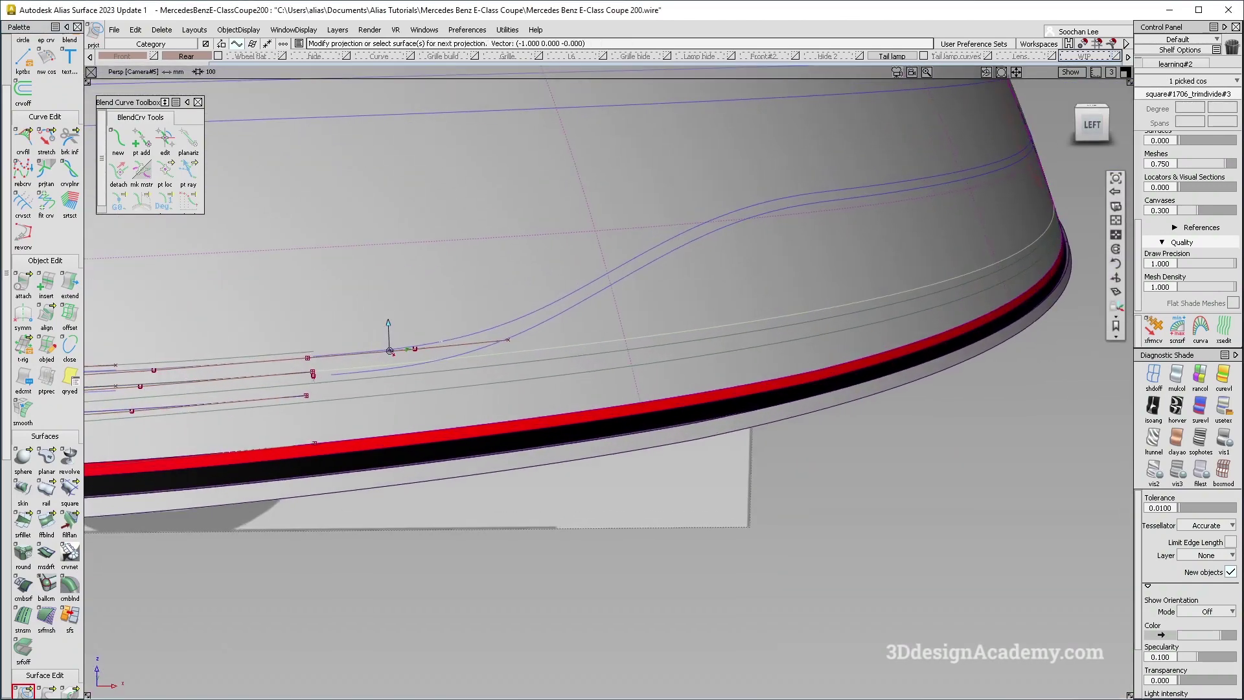
Delete the leftover curve-on-surface piece at the start of the upper S-shaped outline.
{"action": "middle_click_drag", "start_coordinate": [703, 373], "coordinate": [805, 391], "text": "alt+shift"}
{"action": "mouse_move", "coordinate": [570, 382]}
{"action": "left_mouse_down", "text": "alt+shift"}
{"action": "mouse_move", "coordinate": [441, 396]}
{"action": "mouse_move", "coordinate": [458, 369]}
{"action": "left_mouse_up", "text": "alt+shift"}
{"action": "scroll", "coordinate": [486, 353], "scroll_direction": "up", "scroll_amount": 3}
{"action": "left_click_drag", "start_coordinate": [536, 427], "coordinate": [497, 393], "text": "ctrl+shift"}
{"action": "left_click", "coordinate": [480, 374]}
{"action": "left_click_drag", "start_coordinate": [581, 375], "coordinate": [583, 377]}
{"action": "key", "text": "Delete"}
{"action": "key", "text": "Return"}
Copy the aligned lower-edge curve in the back view and move the copy up near the upper corner curve.
{"action": "key", "text": "F7"}
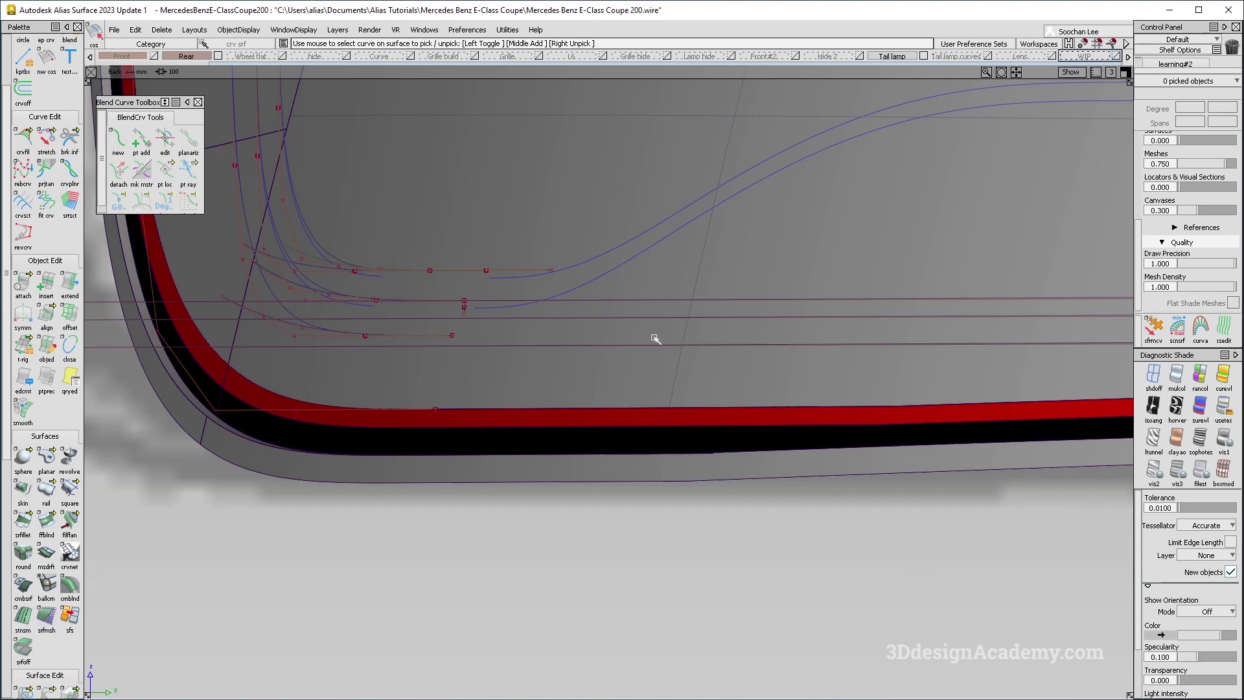
{"action": "left_click", "coordinate": [620, 305]}
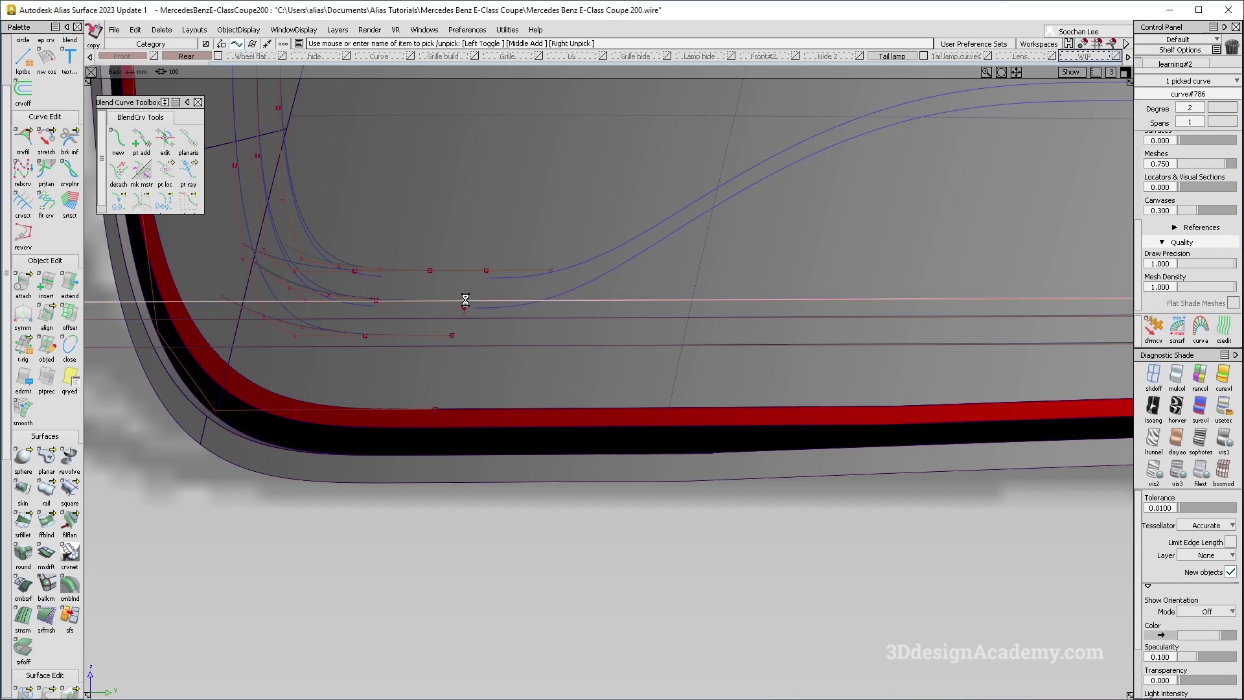
{"action": "right_click_drag", "start_coordinate": [491, 273], "coordinate": [599, 275], "text": "alt+shift"}
{"action": "right_click_drag", "start_coordinate": [518, 327], "coordinate": [528, 257]}
{"action": "middle_click_drag", "start_coordinate": [516, 279], "coordinate": [556, 321], "text": "alt+shift"}
Move the short vertical helper curve up toward the newly copied upper curve.
{"action": "left_click", "coordinate": [419, 234]}
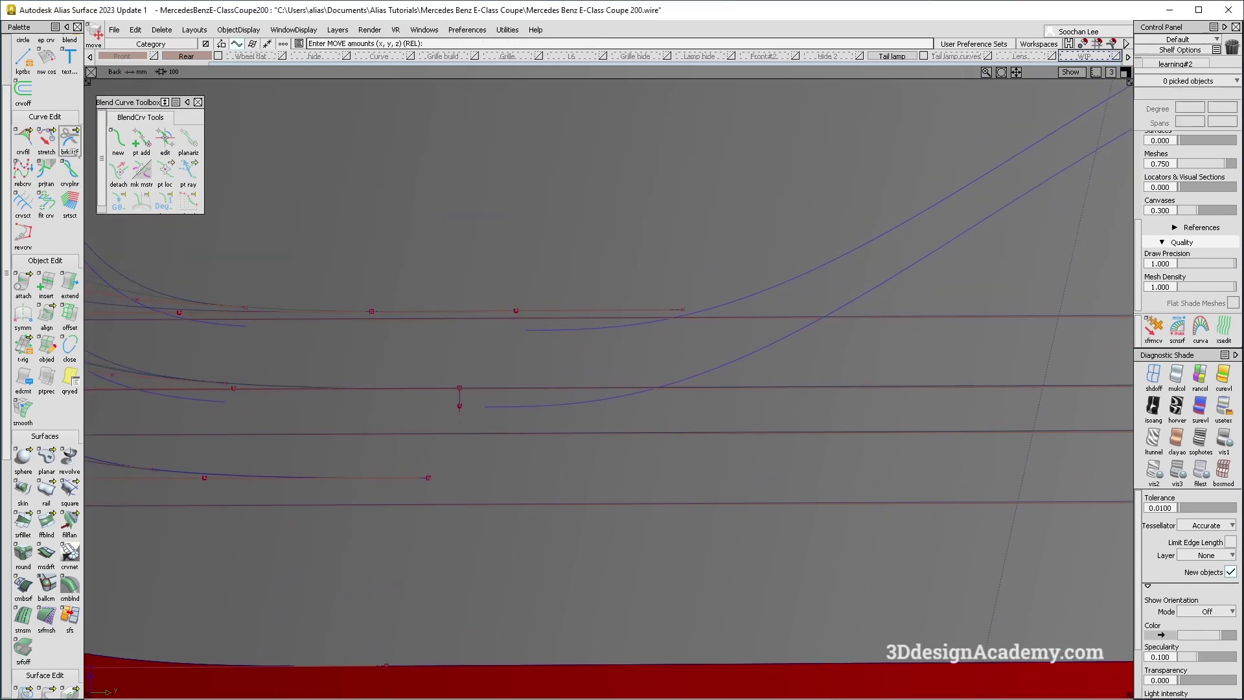
{"action": "scroll", "coordinate": [65, 130], "scroll_direction": "up", "scroll_amount": 2}
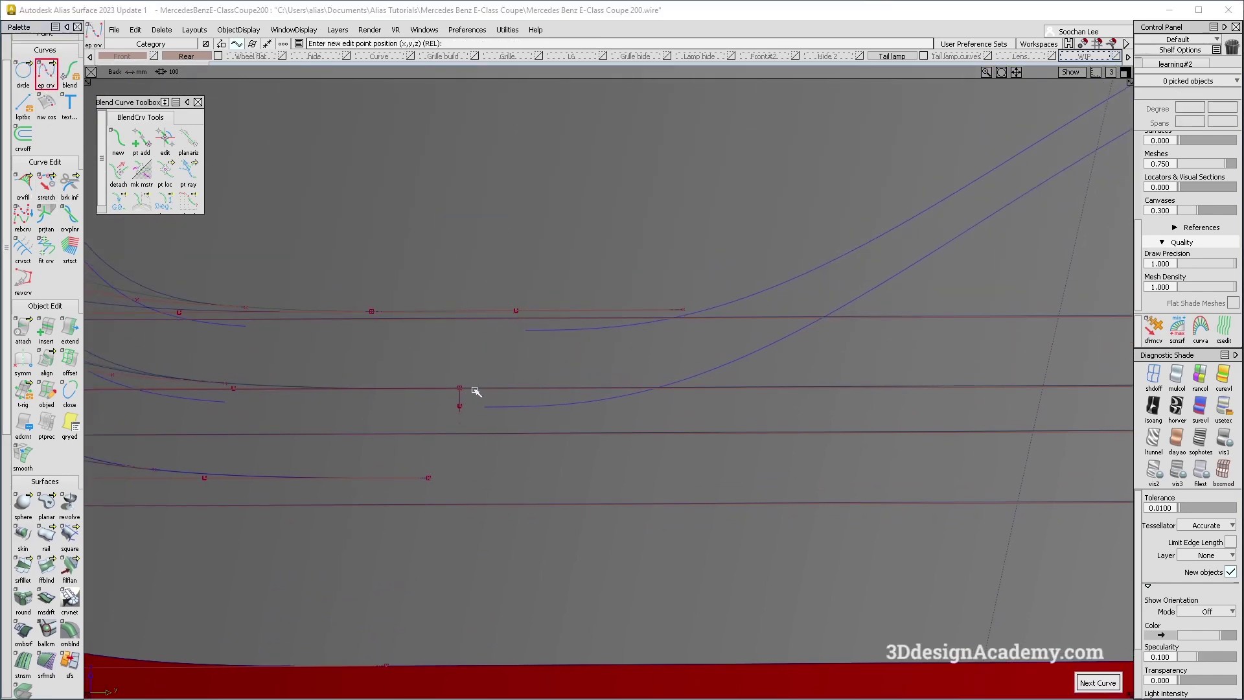
{"action": "left_click_drag", "start_coordinate": [424, 376], "coordinate": [477, 425], "text": "ctrl+shift"}
{"action": "left_click", "coordinate": [460, 409]}
{"action": "right_click_drag", "start_coordinate": [498, 407], "coordinate": [502, 344], "text": "ctrl+shift"}
{"action": "right_click_drag", "start_coordinate": [503, 337], "coordinate": [506, 313]}
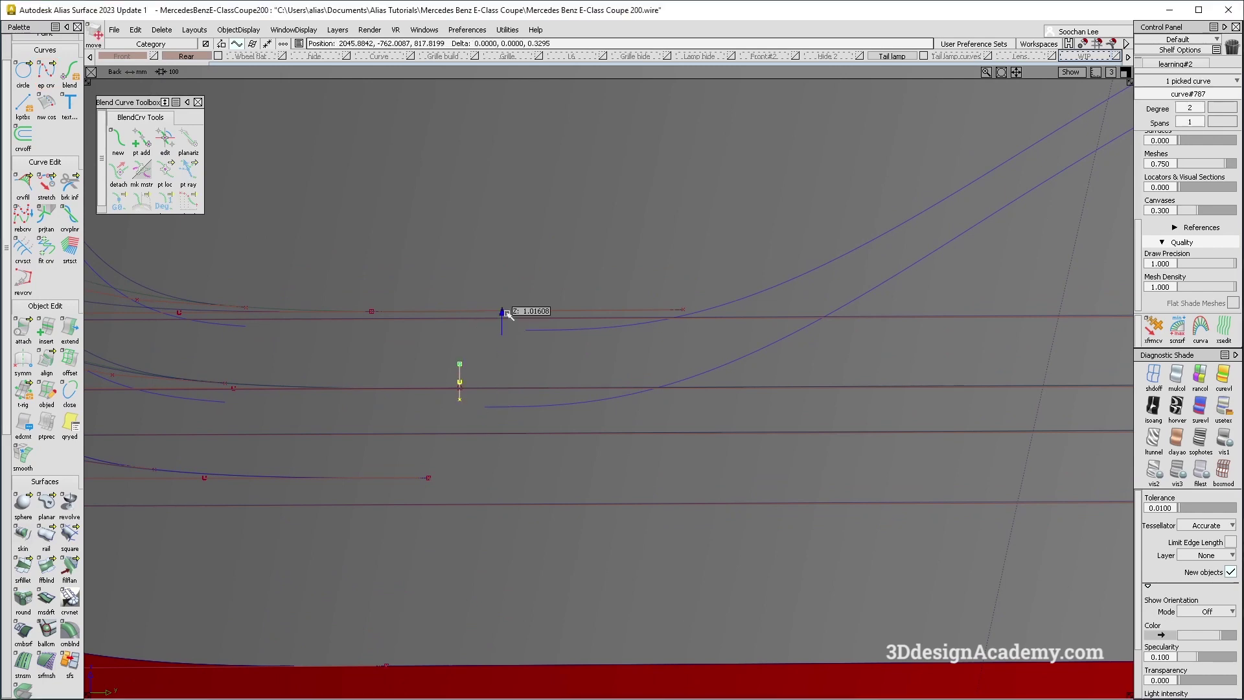
Set the upper copy's pivot at the helper curve and snap the copy onto the short straight curve extending the upper corner curve.
{"action": "left_click_drag", "start_coordinate": [495, 345], "coordinate": [478, 260], "text": "ctrl+shift"}
{"action": "left_click_drag", "start_coordinate": [458, 280], "coordinate": [487, 319], "text": "ctrl+shift"}
{"action": "left_click", "coordinate": [476, 318]}
{"action": "right_click_drag", "start_coordinate": [409, 360], "coordinate": [458, 315], "text": "ctrl+shift"}
{"action": "key", "text": "Insert"}
{"action": "left_click_drag", "start_coordinate": [461, 320], "coordinate": [460, 313]}
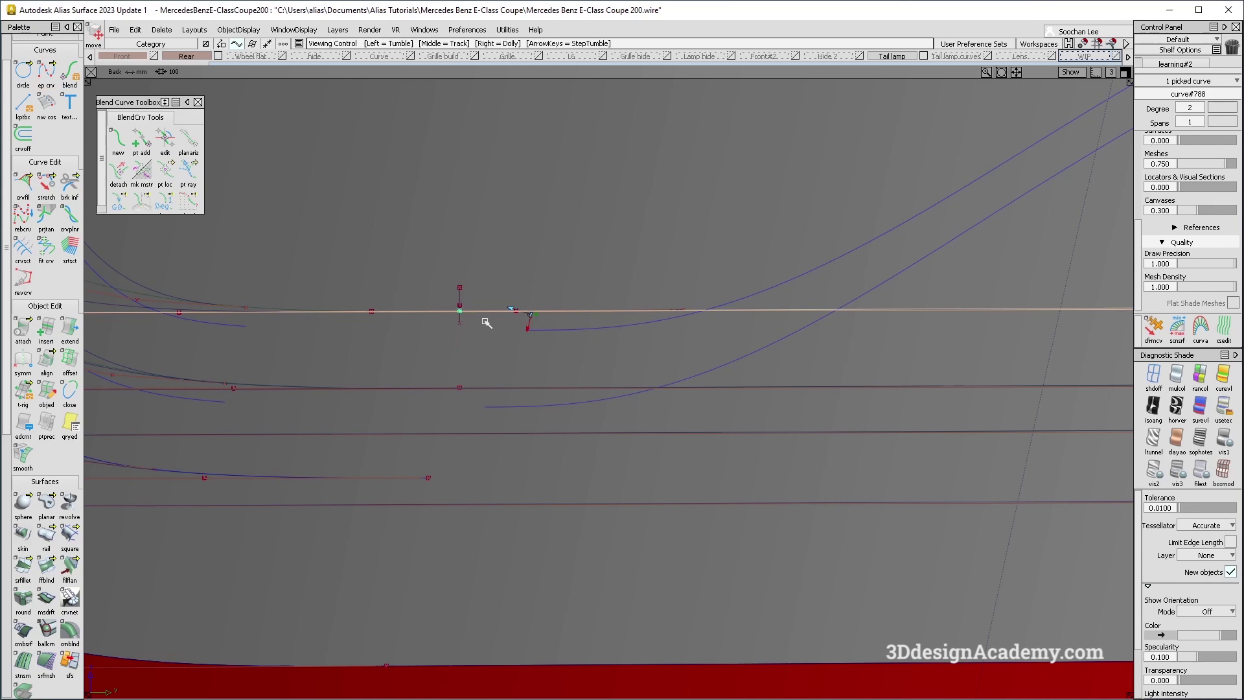
Delete the short vertical helper curve.
{"action": "middle_click_drag", "start_coordinate": [461, 312], "coordinate": [422, 363], "text": "alt+shift"}
{"action": "mouse_move", "coordinate": [429, 390]}
{"action": "left_mouse_down", "text": "ctrl+shift"}
{"action": "mouse_move", "coordinate": [433, 343]}
{"action": "mouse_move", "coordinate": [447, 376]}
{"action": "left_mouse_up", "text": "ctrl+shift"}
{"action": "left_click", "coordinate": [422, 350]}
{"action": "key", "text": "Delete"}
{"action": "key", "text": "Return"}
Project the upper copied curve, curve#788, onto the main lamp surface and check the projection in perspective.
{"action": "scroll", "coordinate": [46, 518], "scroll_direction": "down", "scroll_amount": 2}
{"action": "left_click", "coordinate": [22, 660]}
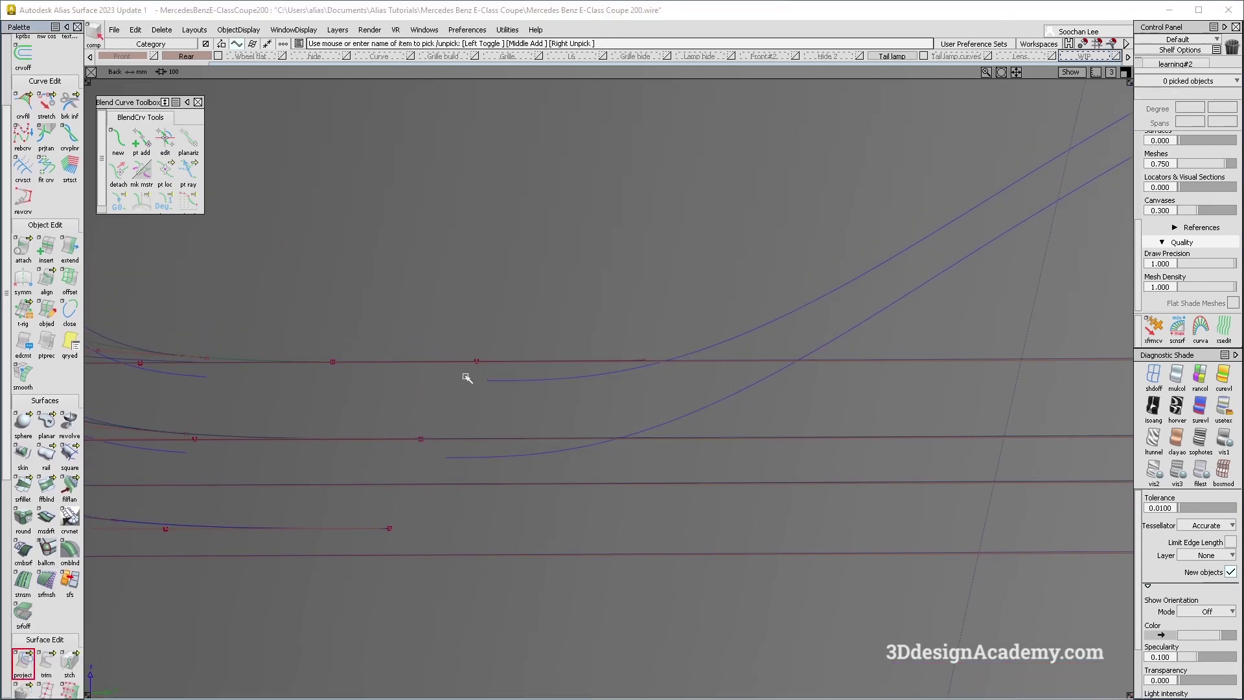
{"action": "left_click", "coordinate": [474, 361]}
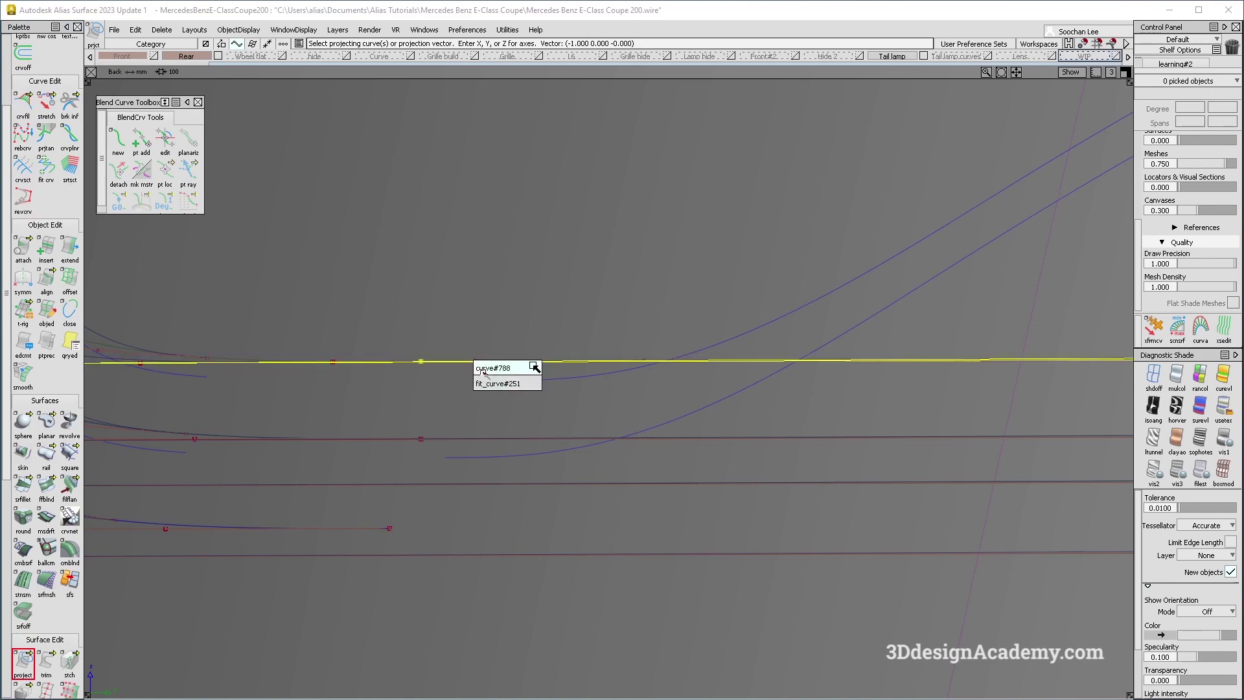
{"action": "left_click", "coordinate": [483, 370]}
{"action": "key", "text": "F8"}
{"action": "left_click_drag", "start_coordinate": [519, 357], "coordinate": [514, 396], "text": "alt+shift"}
{"action": "left_click", "coordinate": [703, 305]}
{"action": "middle_click_drag", "start_coordinate": [722, 304], "coordinate": [631, 360], "text": "alt+shift"}
{"action": "right_click_drag", "start_coordinate": [630, 361], "coordinate": [563, 363], "text": "alt+shift"}
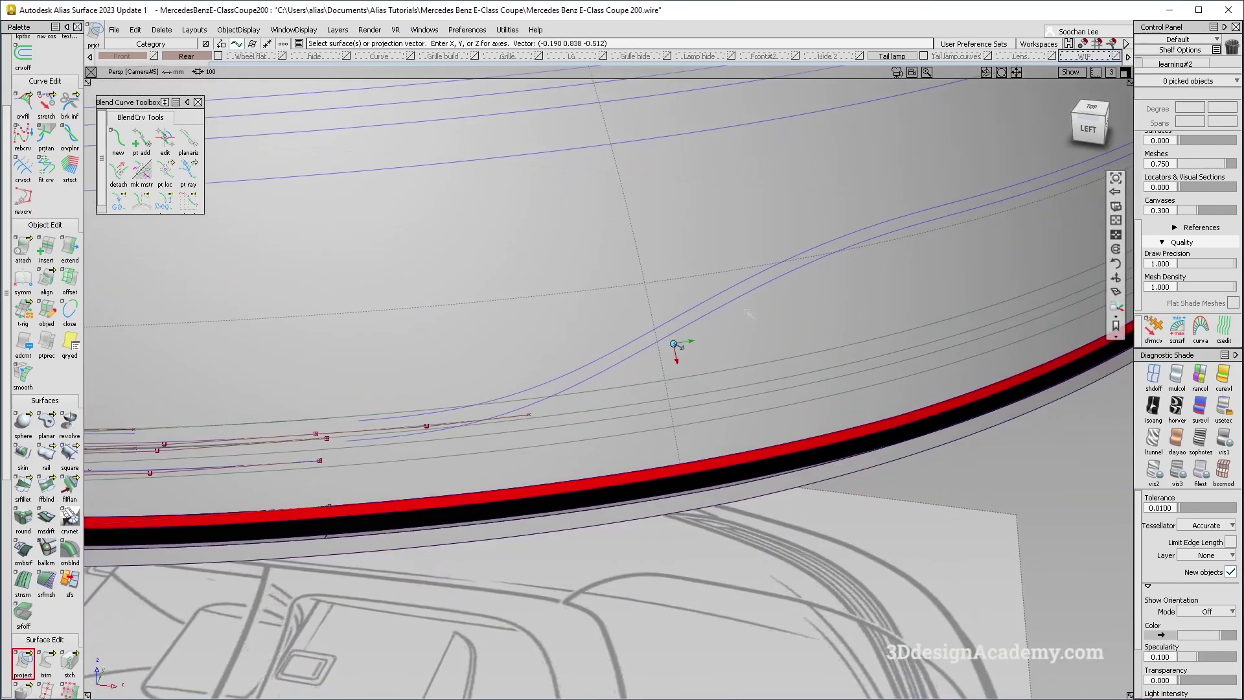
{"action": "left_click_drag", "start_coordinate": [674, 350], "coordinate": [598, 379], "text": "alt+shift"}
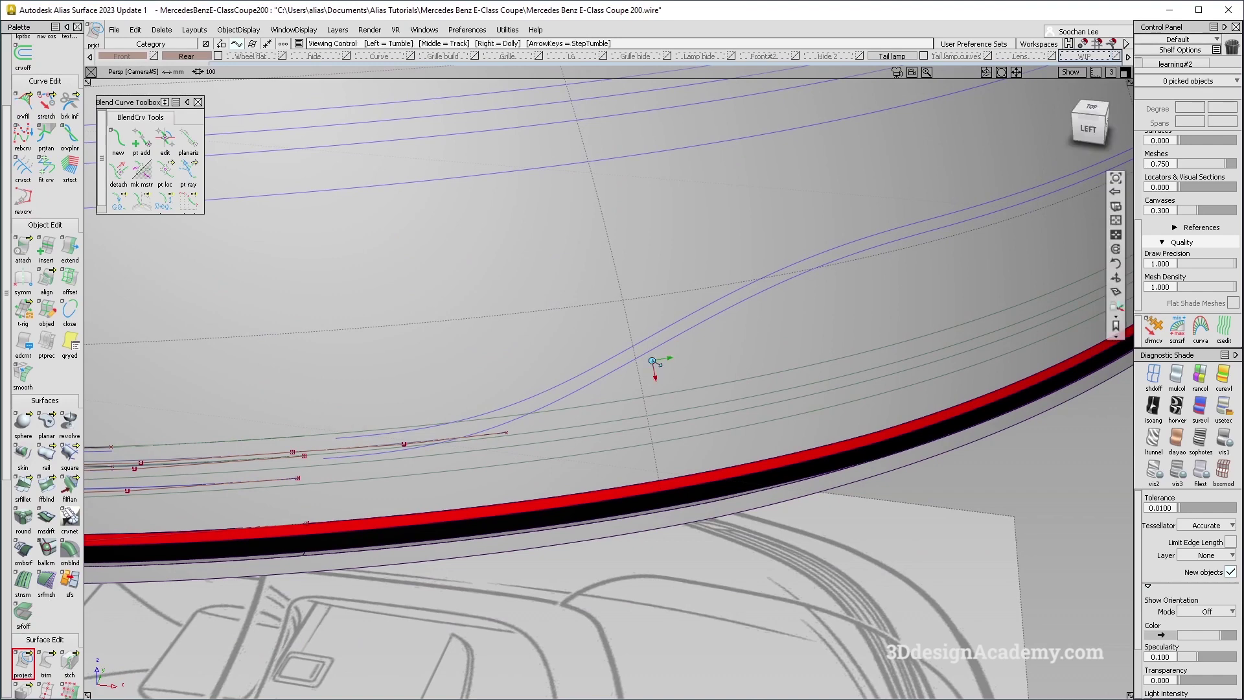
Pick curve on surface cos54 from the overlapping curves between the upper corner curve and the S-shaped outline.
{"action": "middle_click_drag", "start_coordinate": [305, 446], "coordinate": [642, 426], "text": "alt+shift"}
{"action": "left_click_drag", "start_coordinate": [642, 426], "coordinate": [583, 424], "text": "alt+shift"}
{"action": "left_click", "coordinate": [577, 426]}
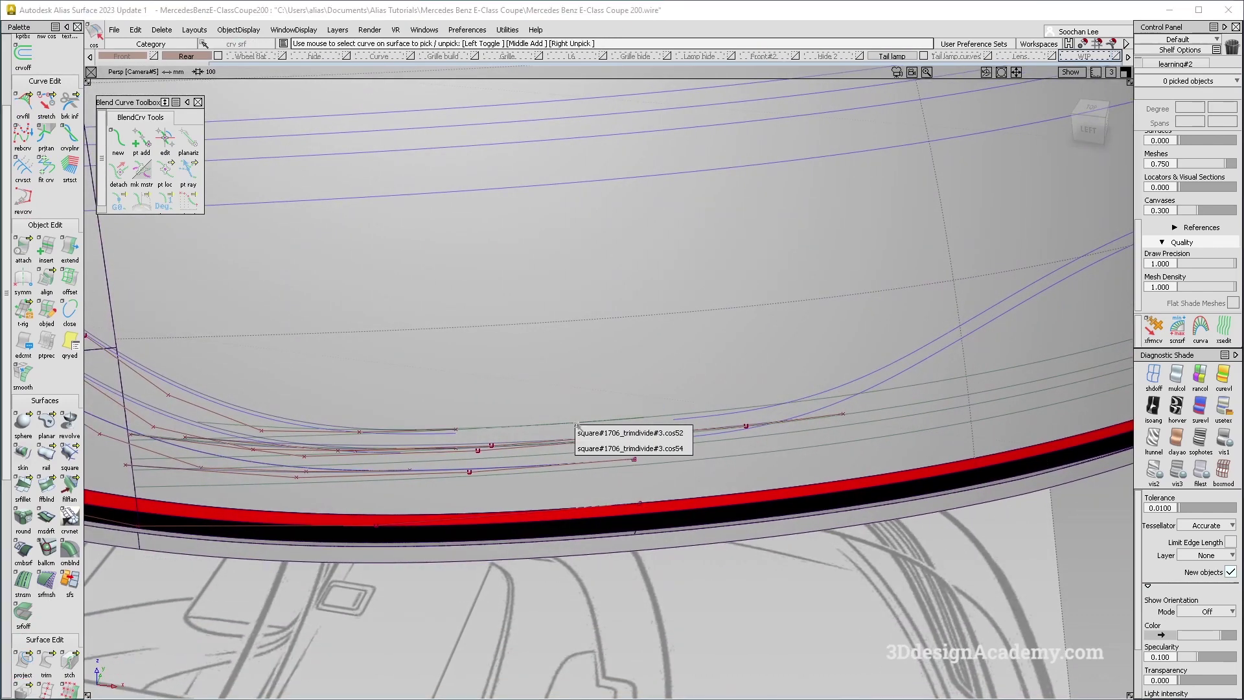
{"action": "left_click", "coordinate": [614, 448]}
{"action": "middle_click_drag", "start_coordinate": [972, 350], "coordinate": [711, 356], "text": "alt+shift"}
{"action": "left_click_drag", "start_coordinate": [710, 356], "coordinate": [719, 350], "text": "alt+shift"}
Make the Tail lamp curves layer visible and leave the Lens layer hidden.
{"action": "left_click", "coordinate": [991, 116]}
{"action": "left_click", "coordinate": [1051, 56]}
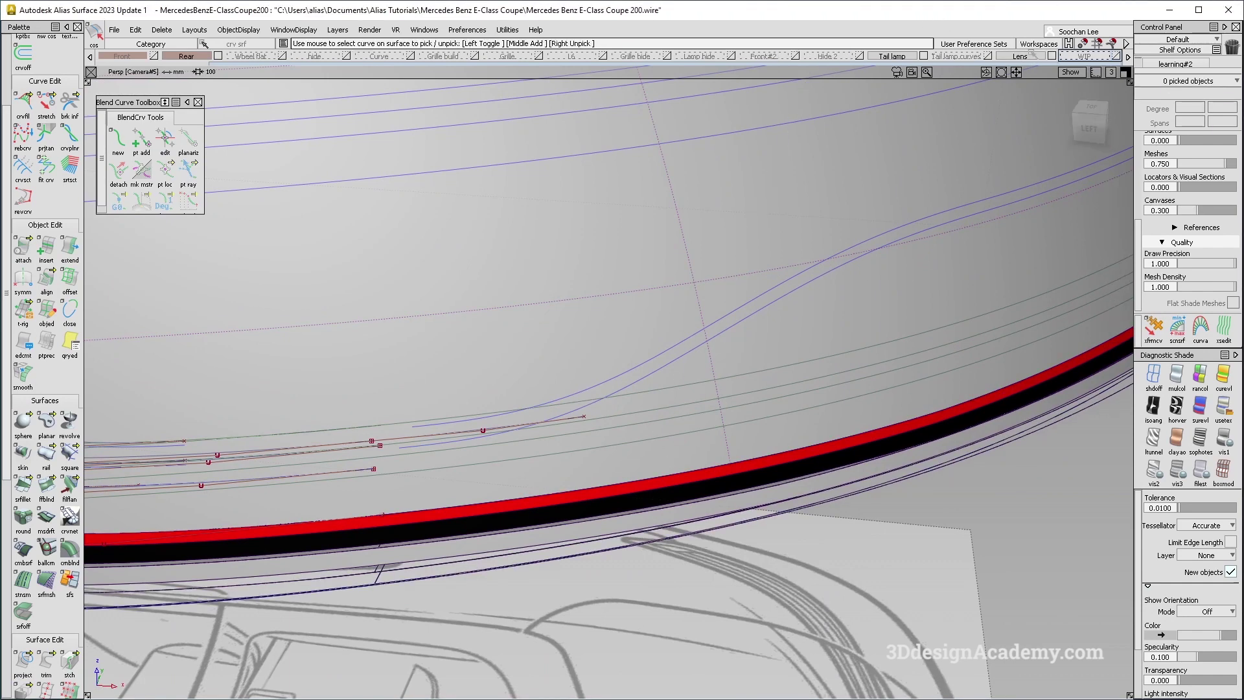
{"action": "left_click", "coordinate": [1051, 56]}
{"action": "left_click", "coordinate": [987, 57]}
Inspect the construction metadata of the two fillet curves forming the lower bend of the S-shaped outline.
{"action": "left_click_drag", "start_coordinate": [674, 313], "coordinate": [574, 339], "text": "alt+shift"}
{"action": "left_click_drag", "start_coordinate": [575, 339], "coordinate": [640, 413], "text": "ctrl+shift"}
{"action": "left_click", "coordinate": [620, 369]}
{"action": "left_click", "coordinate": [622, 382]}
{"action": "key", "text": "ctrl+5"}
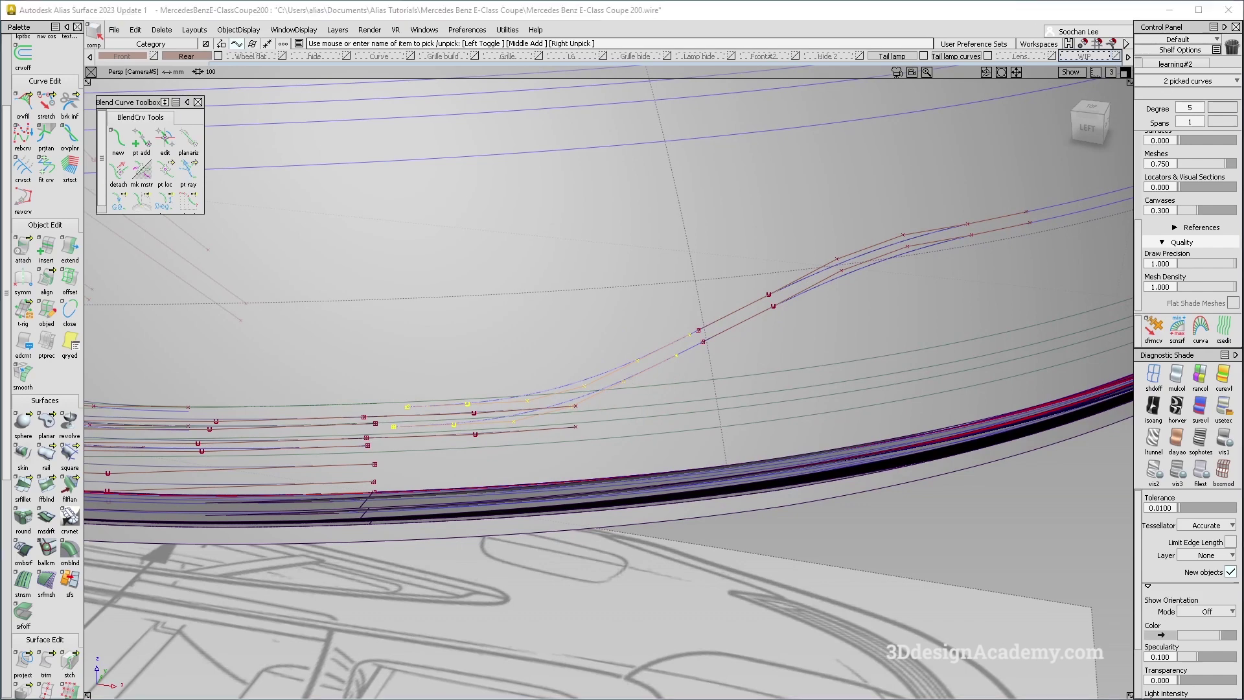
{"action": "left_click_drag", "start_coordinate": [796, 411], "coordinate": [796, 353], "text": "ctrl+shift"}
{"action": "left_click", "coordinate": [622, 368]}
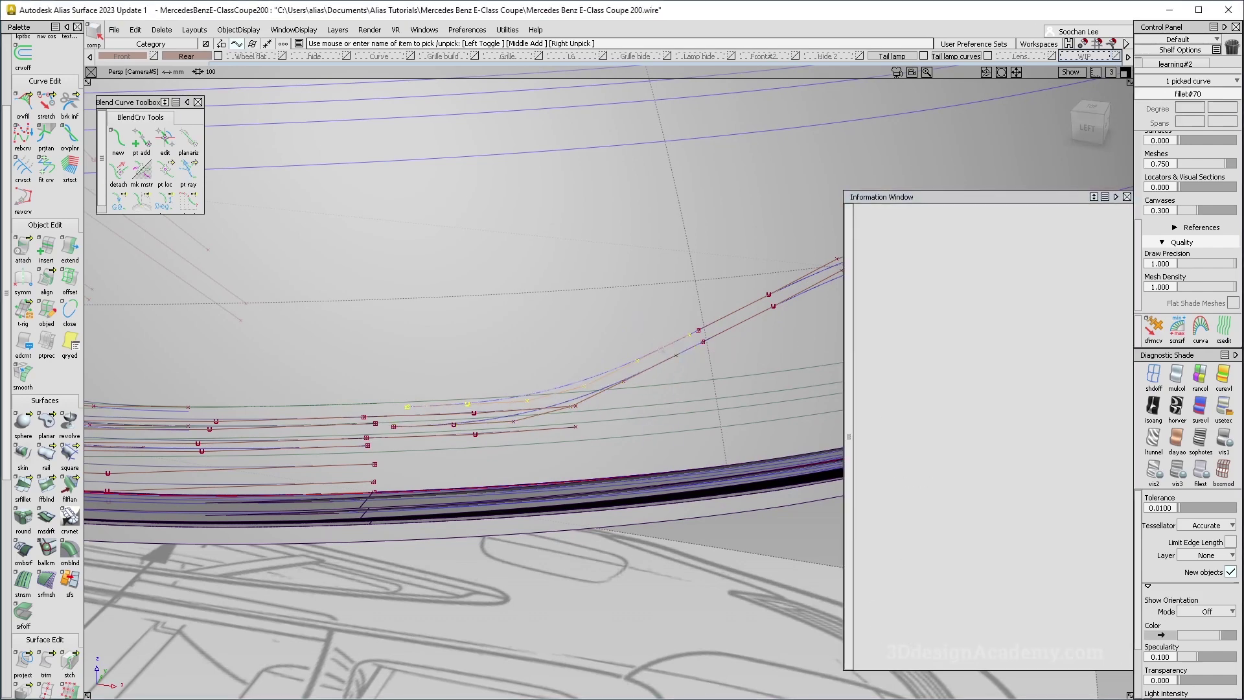
{"action": "left_click_drag", "start_coordinate": [654, 412], "coordinate": [672, 368], "text": "ctrl+shift"}
{"action": "left_click", "coordinate": [623, 380]}
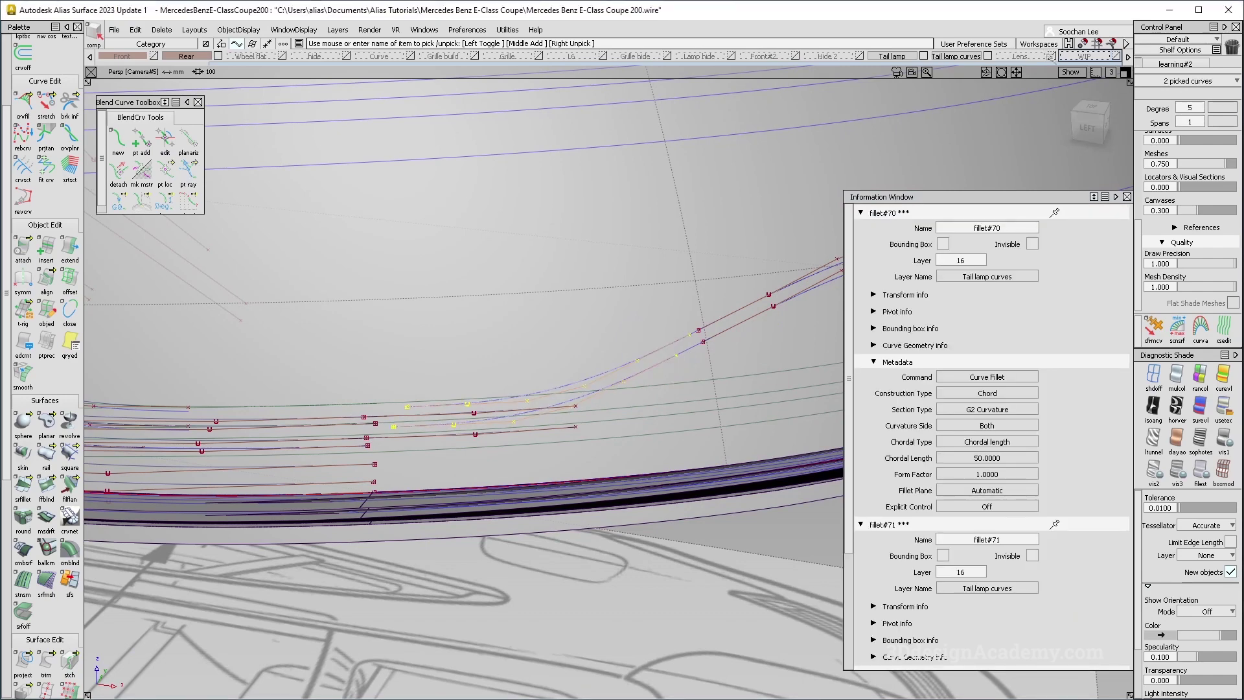
Delete the two lower bend sections of the S-shaped curves on the main lamp surface.
{"action": "key", "text": "Delete"}
{"action": "key", "text": "Return"}
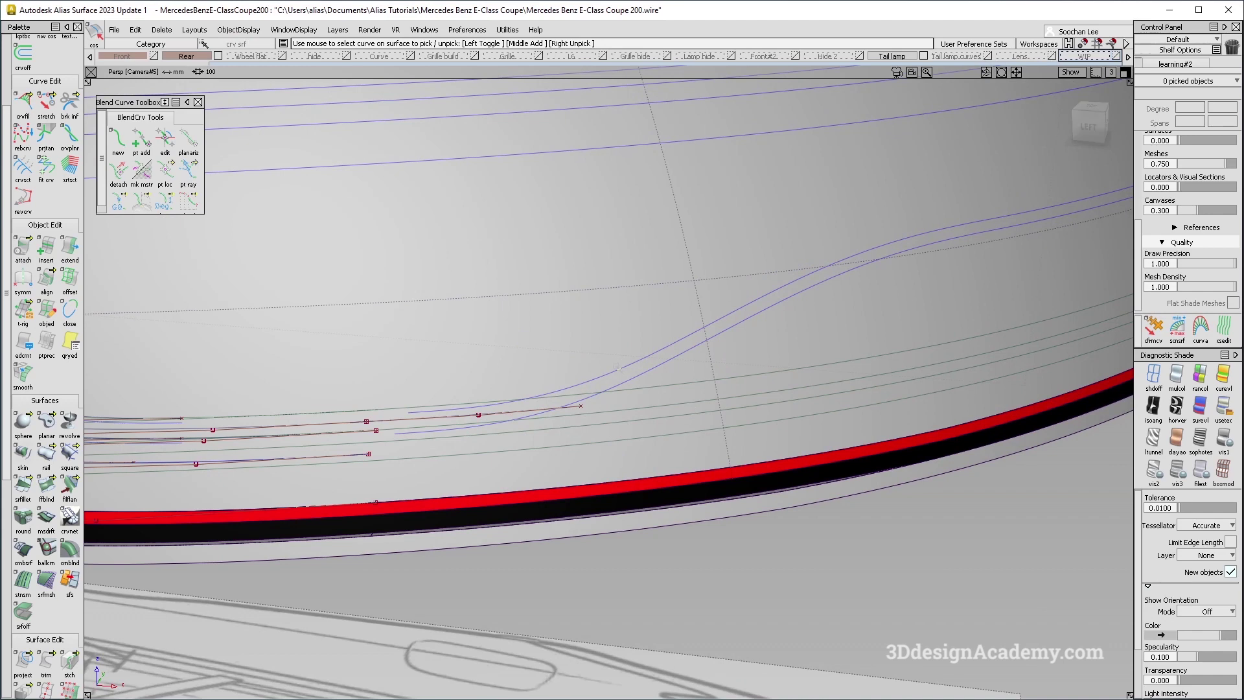
{"action": "left_click", "coordinate": [616, 373]}
{"action": "left_click", "coordinate": [751, 322]}
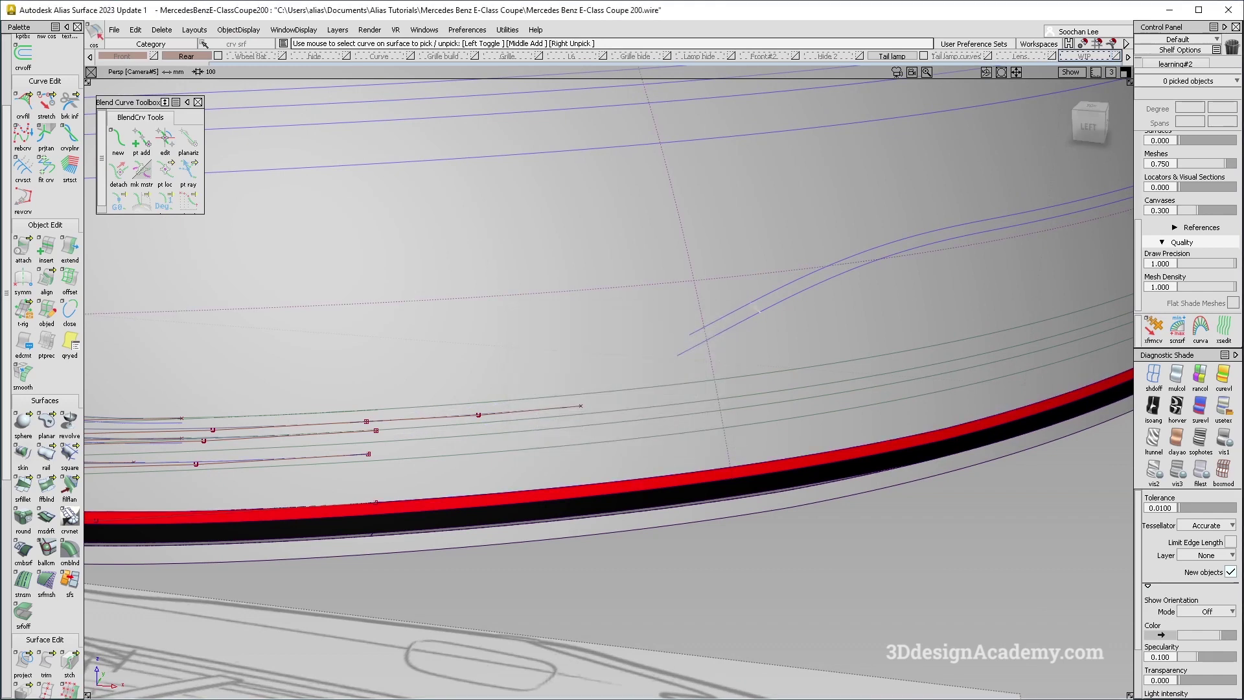
{"action": "key", "text": "Delete"}
Extend the open lower ends of the two S-shaped curves on surface toward the lower-edge curves by about 25.4 mm.
{"action": "scroll", "coordinate": [46, 215], "scroll_direction": "up", "scroll_amount": 1}
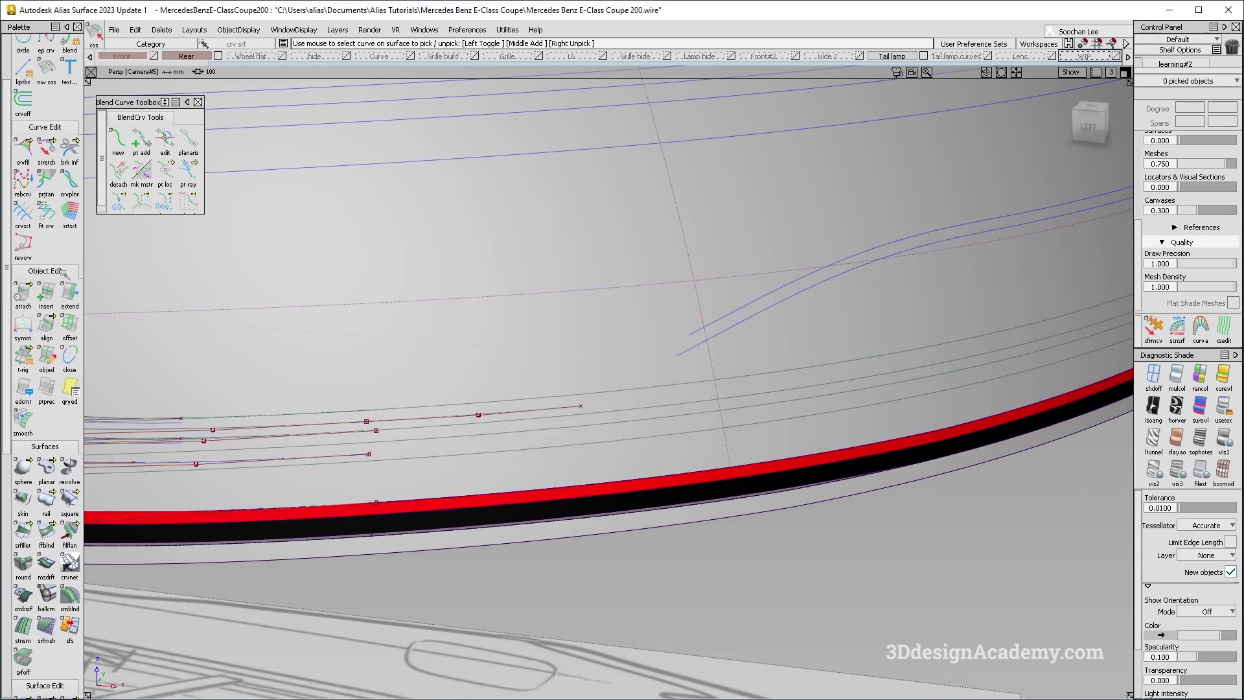
{"action": "left_click", "coordinate": [74, 303]}
{"action": "left_click_drag", "start_coordinate": [694, 332], "coordinate": [574, 410]}
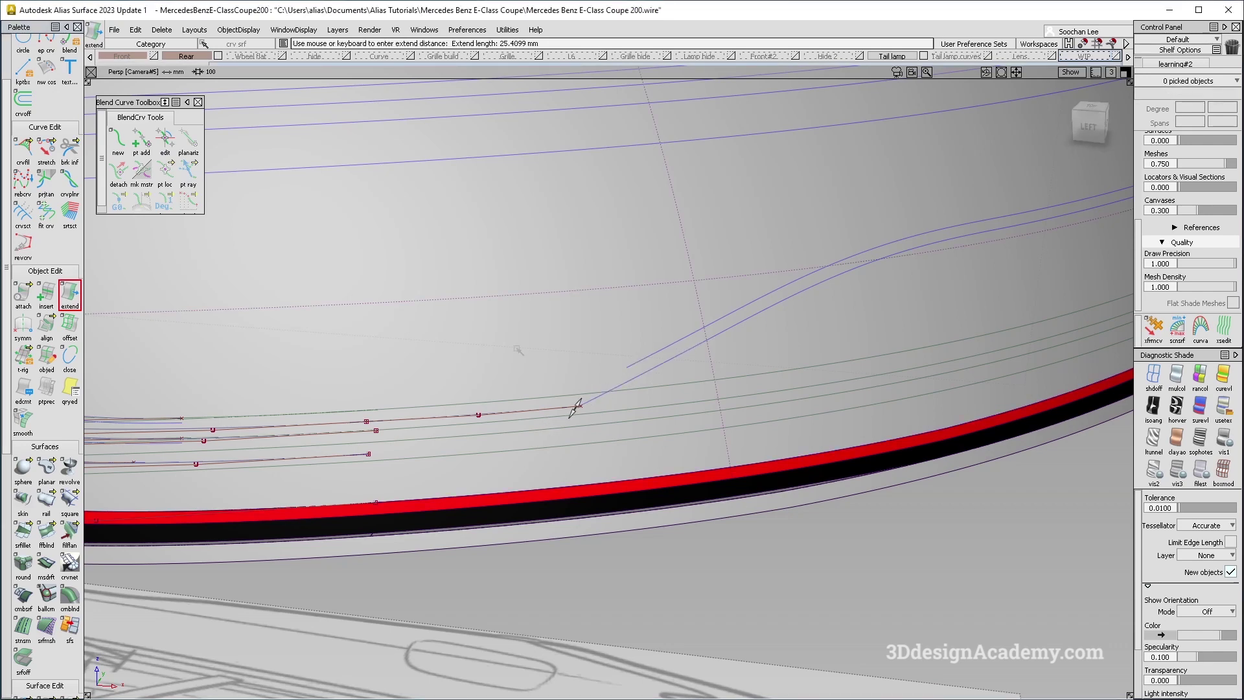
Try a G2 chord fillet with chordal length 45 between the upper projected lower-edge curve and the upper S-shaped curve.
{"action": "double_click", "coordinate": [24, 150]}
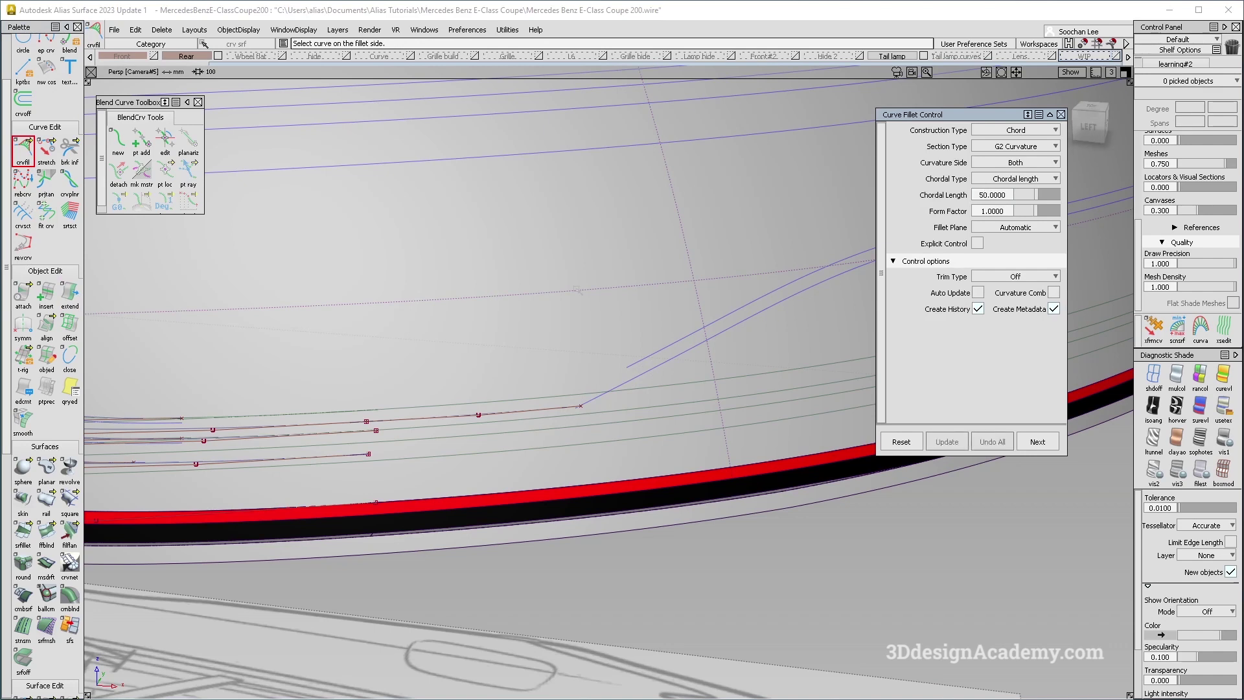
{"action": "left_click", "coordinate": [477, 403]}
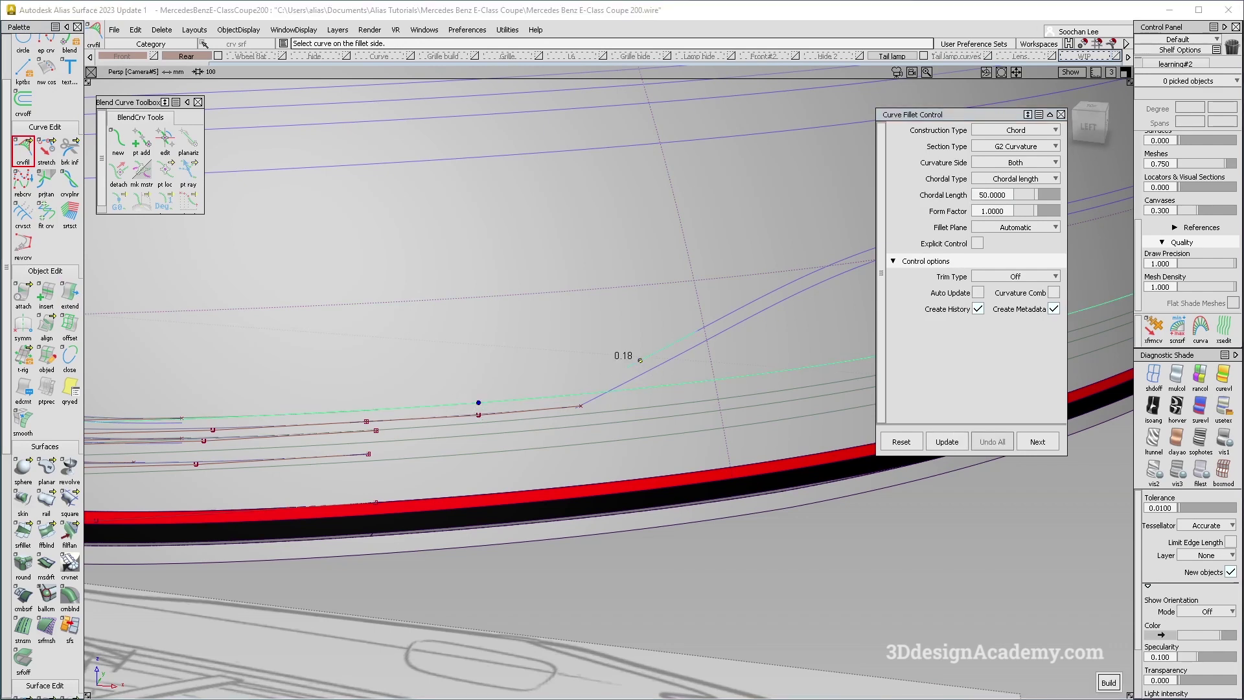
{"action": "left_click", "coordinate": [640, 360]}
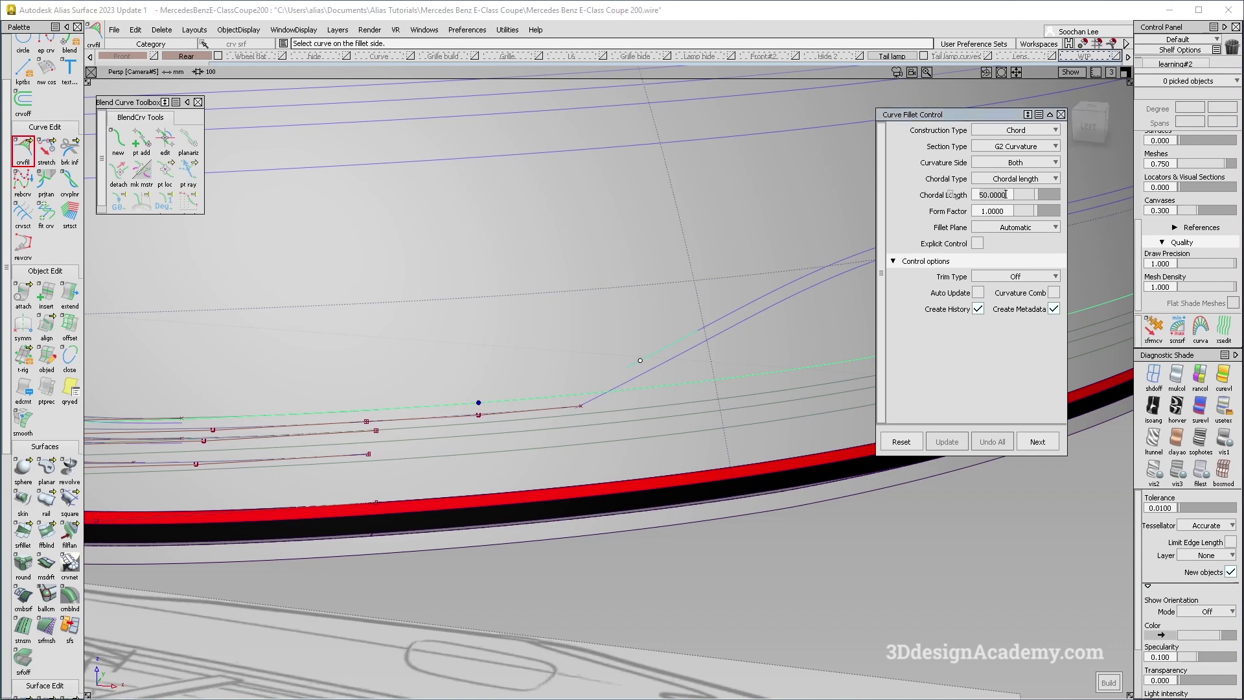
{"action": "key", "text": "Return"}
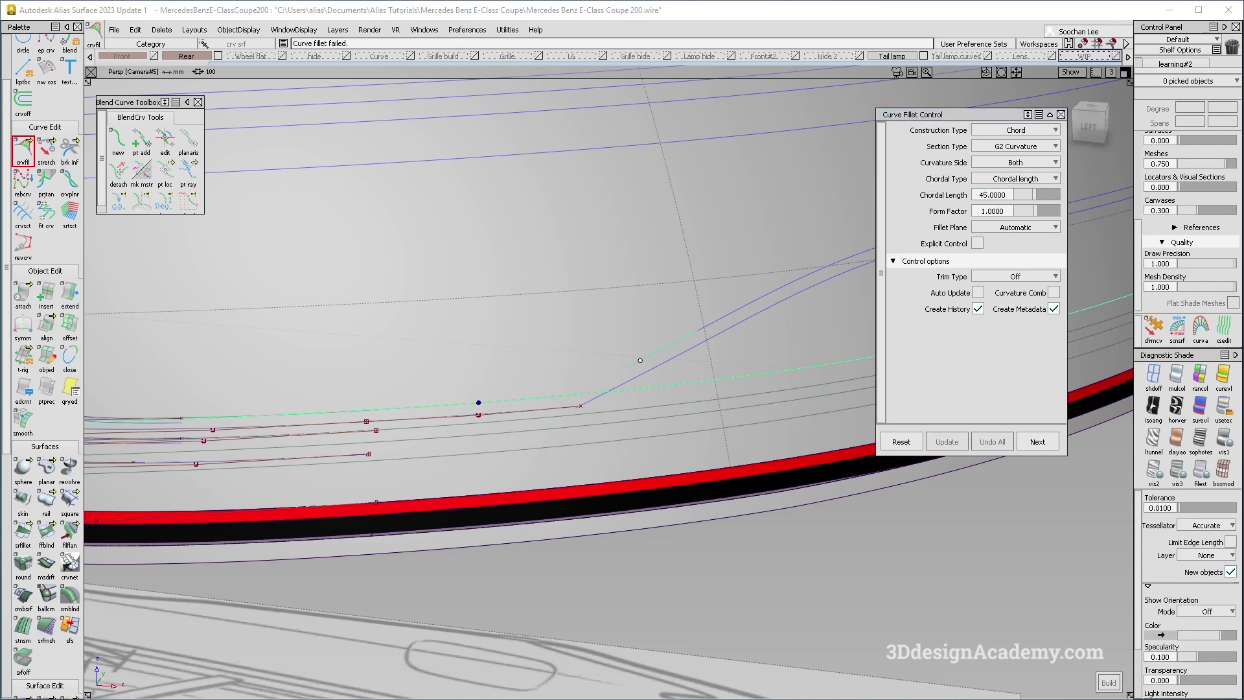
Build a curve fillet between the middle projected lower-edge curve and the extended lower S-shaped curve.
{"action": "left_click_drag", "start_coordinate": [613, 378], "coordinate": [612, 441], "text": "ctrl+shift"}
{"action": "left_click", "coordinate": [546, 417]}
{"action": "left_click", "coordinate": [628, 380]}
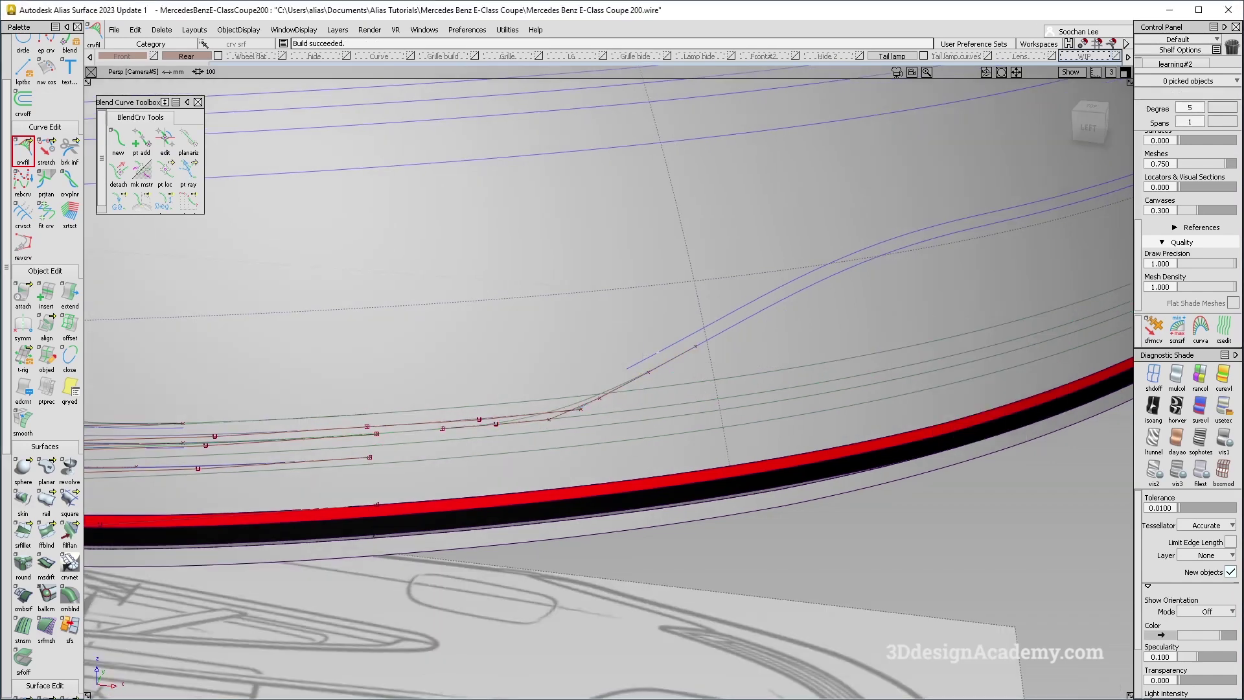
Build a G2 chord fillet with chordal length 40 between the upper S-shaped curve and the upper projected lower-edge curve.
{"action": "right_click_drag", "start_coordinate": [726, 344], "coordinate": [708, 501], "text": "alt+shift"}
{"action": "left_click_drag", "start_coordinate": [708, 503], "coordinate": [736, 531], "text": "ctrl+shift"}
{"action": "left_click", "coordinate": [632, 350]}
{"action": "right_click_drag", "start_coordinate": [632, 350], "coordinate": [466, 389], "text": "alt+shift"}
{"action": "left_click", "coordinate": [337, 441]}
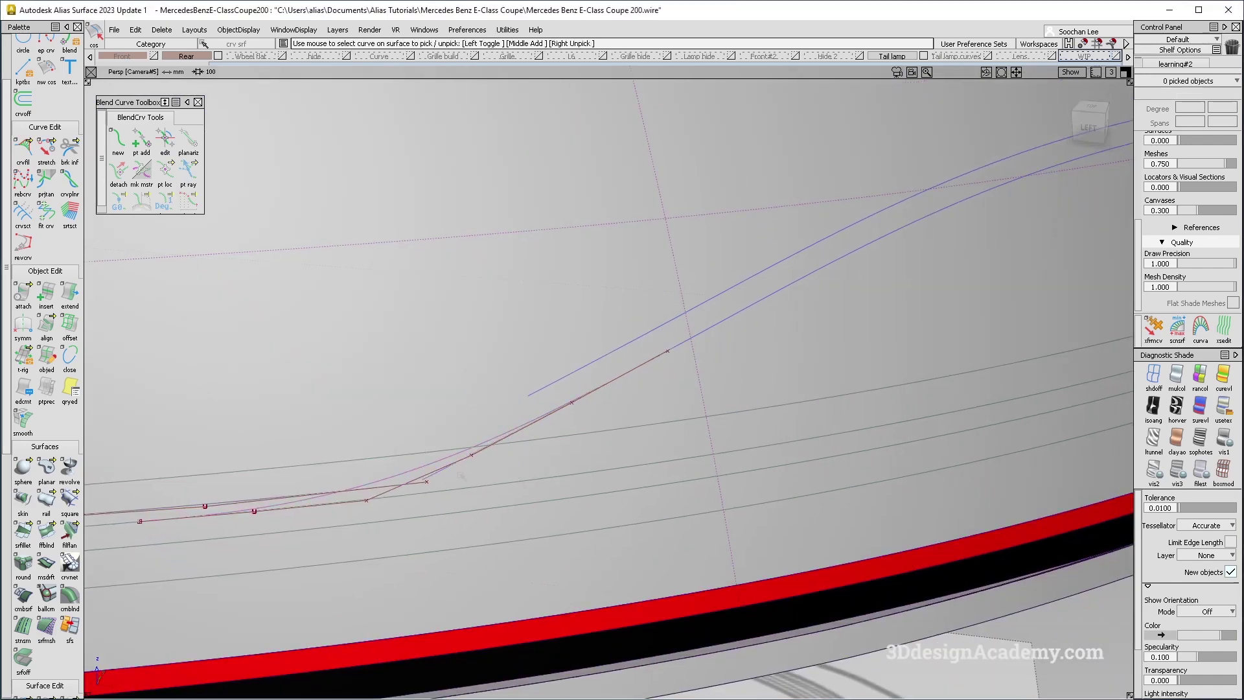
{"action": "middle_click_drag", "start_coordinate": [303, 468], "coordinate": [361, 446], "text": "alt+shift"}
{"action": "left_click", "coordinate": [457, 411]}
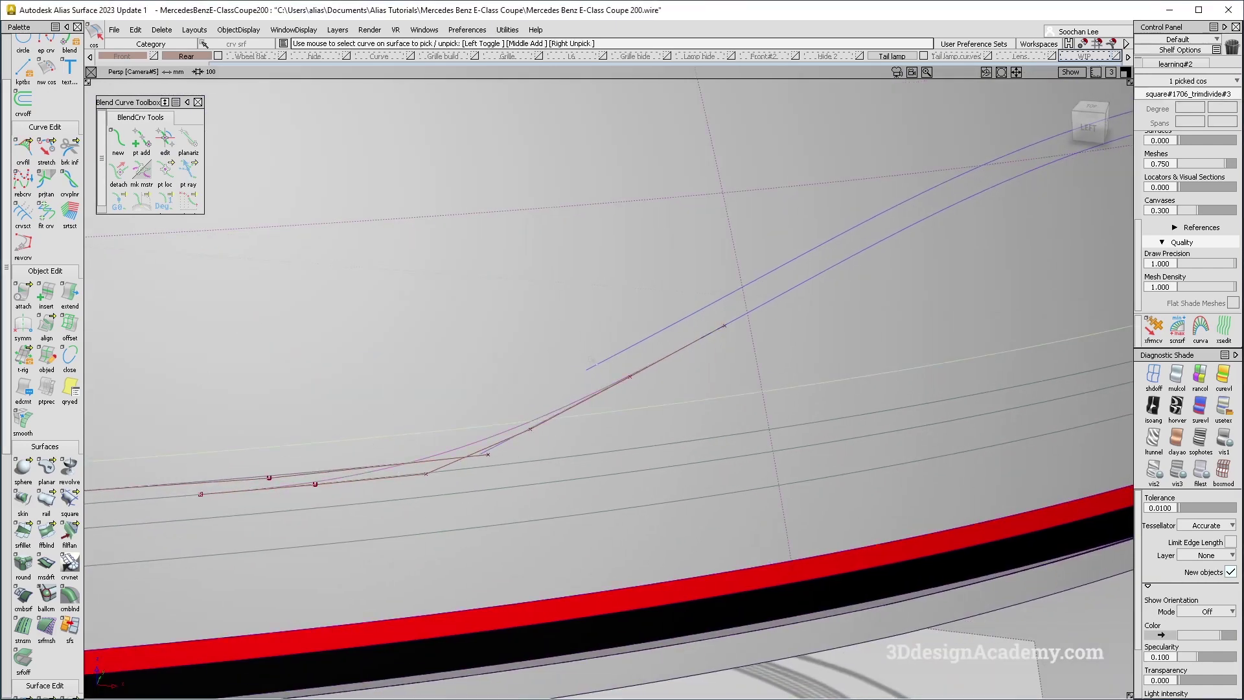
{"action": "left_click", "coordinate": [386, 279]}
{"action": "left_click", "coordinate": [604, 361]}
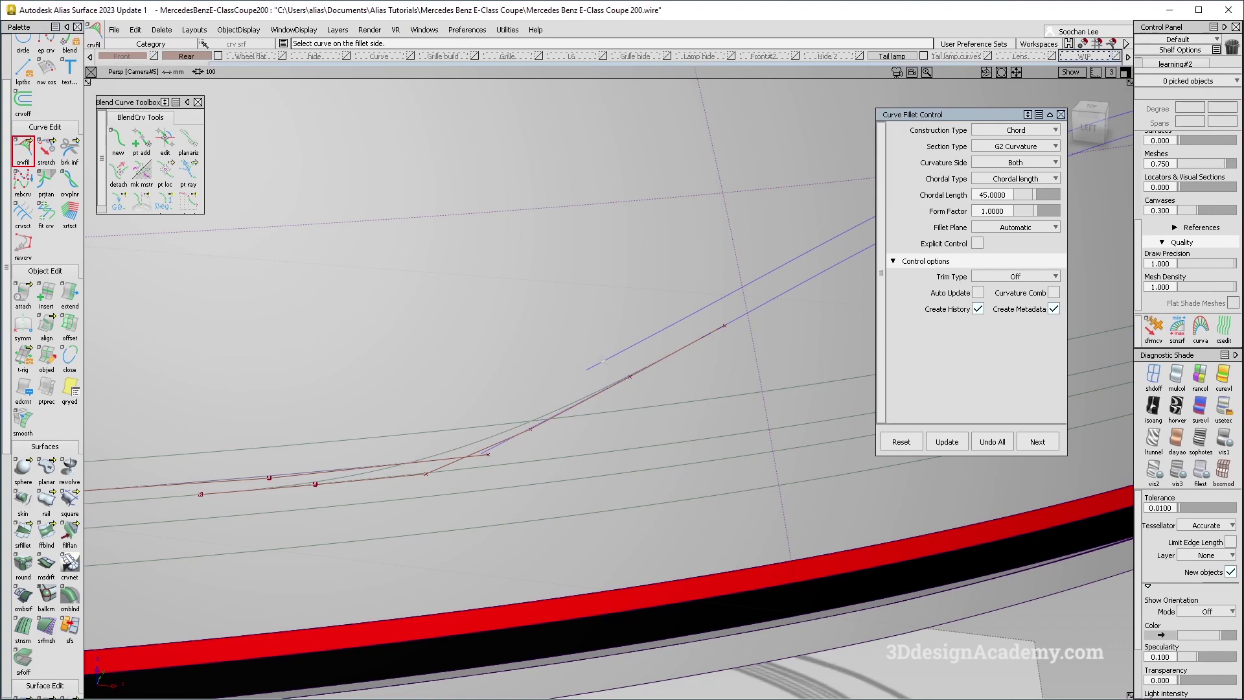
{"action": "left_click", "coordinate": [467, 428]}
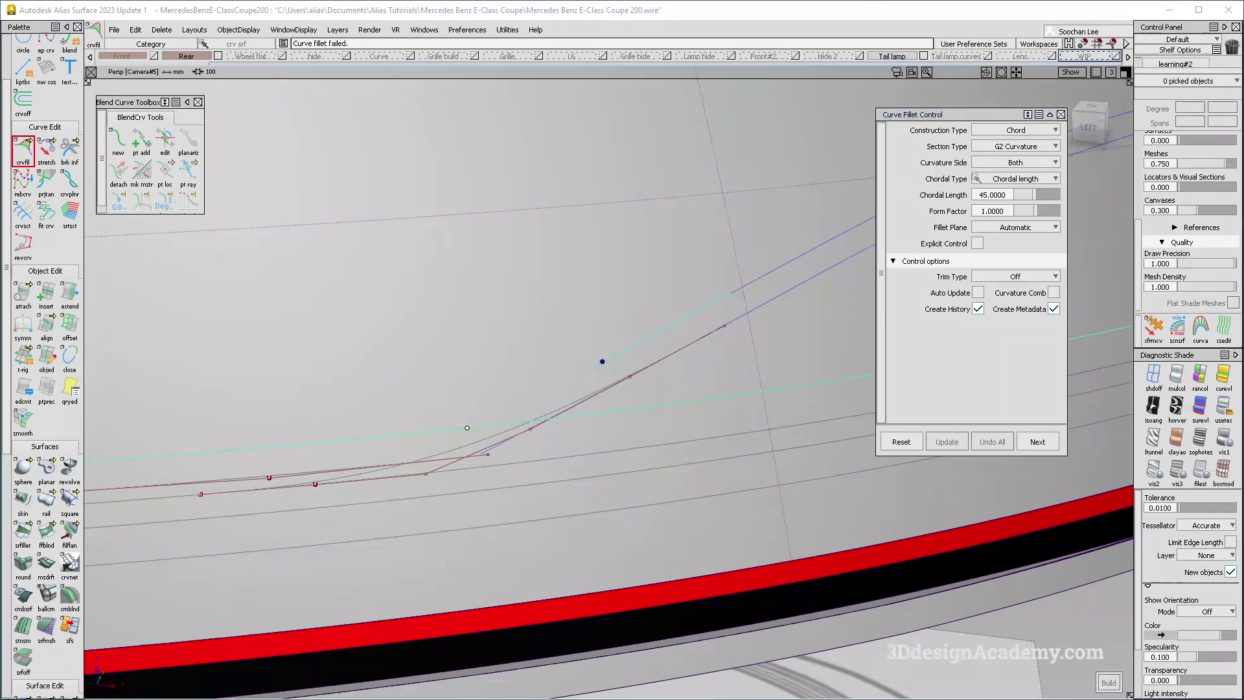
{"action": "left_click", "coordinate": [1006, 194]}
{"action": "type", "text": "40"}
{"action": "key", "text": "Return"}
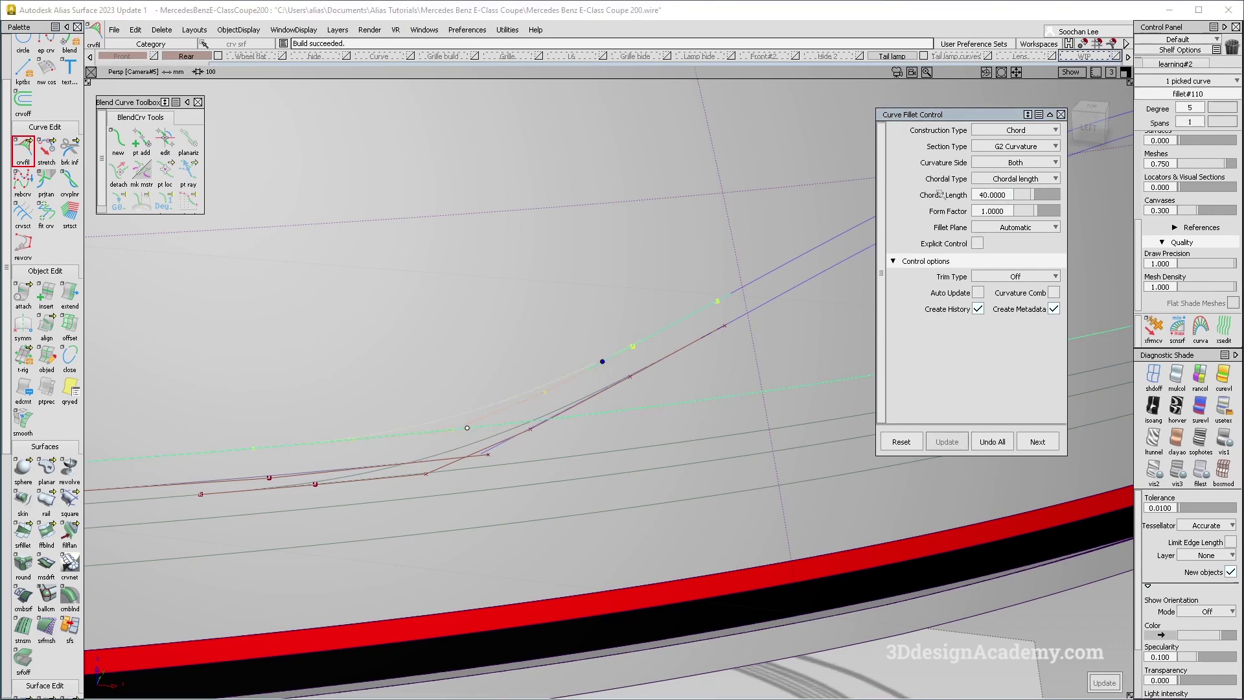
Turn off the diagnostic shading and compare the new fillets with the side blueprint in the left view.
{"action": "left_click_drag", "start_coordinate": [642, 369], "coordinate": [622, 413], "text": "alt+shift"}
{"action": "left_click", "coordinate": [1087, 126]}
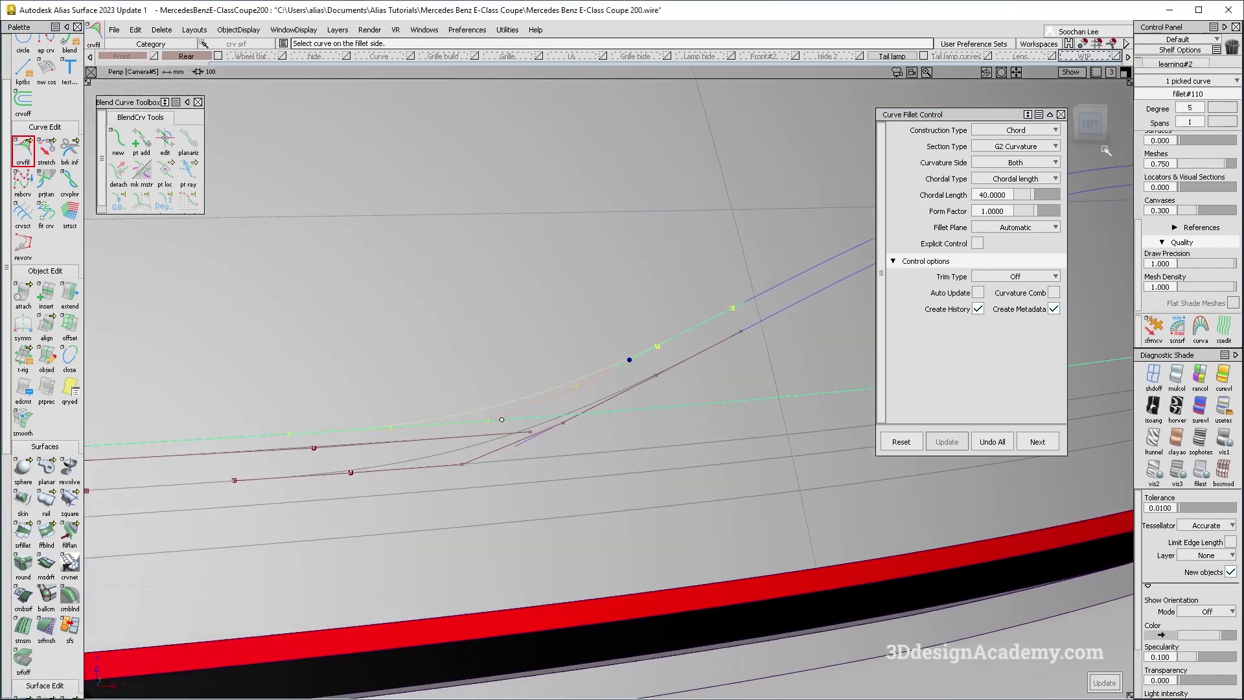
{"action": "left_click", "coordinate": [1037, 442]}
{"action": "left_click", "coordinate": [1154, 374]}
{"action": "right_click_drag", "start_coordinate": [771, 395], "coordinate": [665, 429], "text": "alt+shift"}
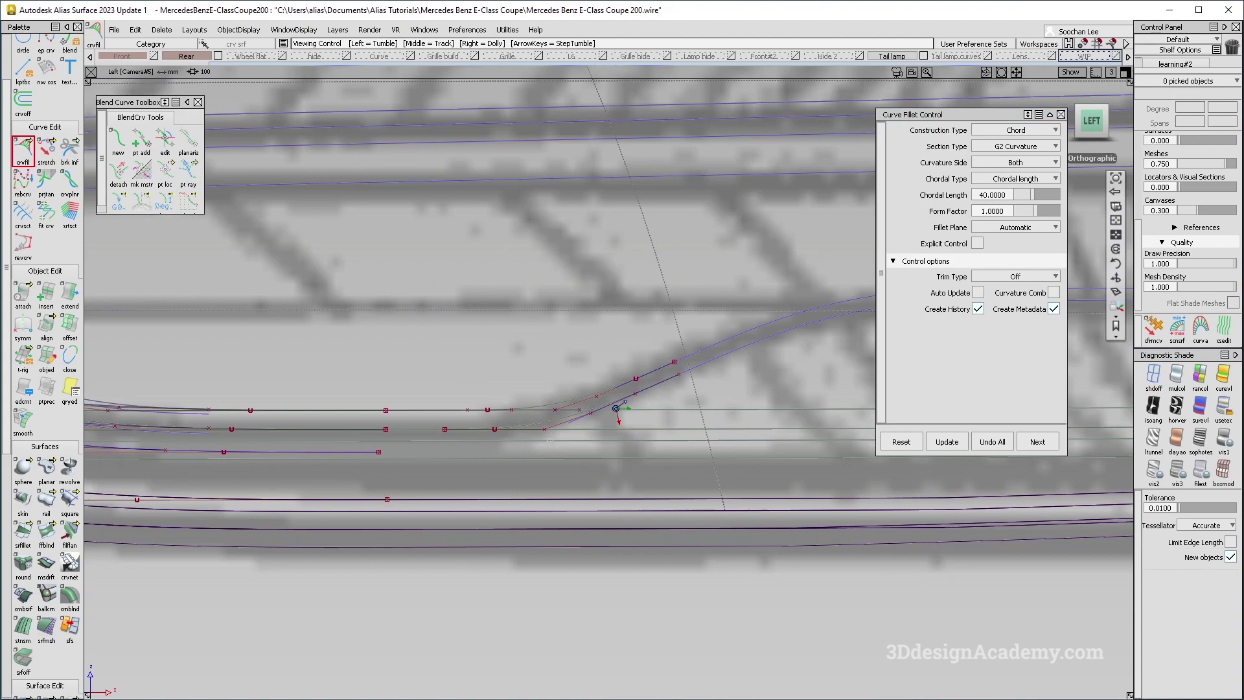
{"action": "left_click_drag", "start_coordinate": [434, 429], "coordinate": [597, 418], "text": "alt+shift"}
{"action": "left_click_drag", "start_coordinate": [598, 419], "coordinate": [565, 421], "text": "ctrl+shift"}
Open the construction history of the lower S-shaped curve's fillet and compare the outline with the tail lamp reference photo.
{"action": "left_click", "coordinate": [601, 410]}
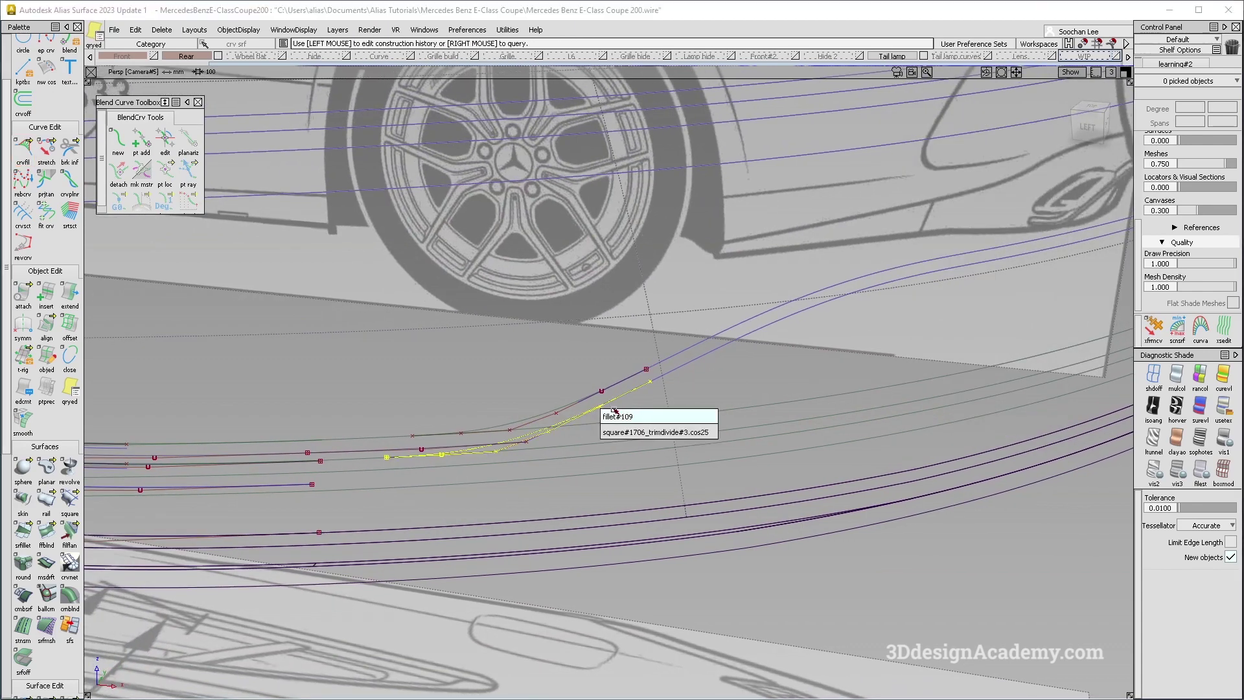
{"action": "left_click", "coordinate": [634, 409]}
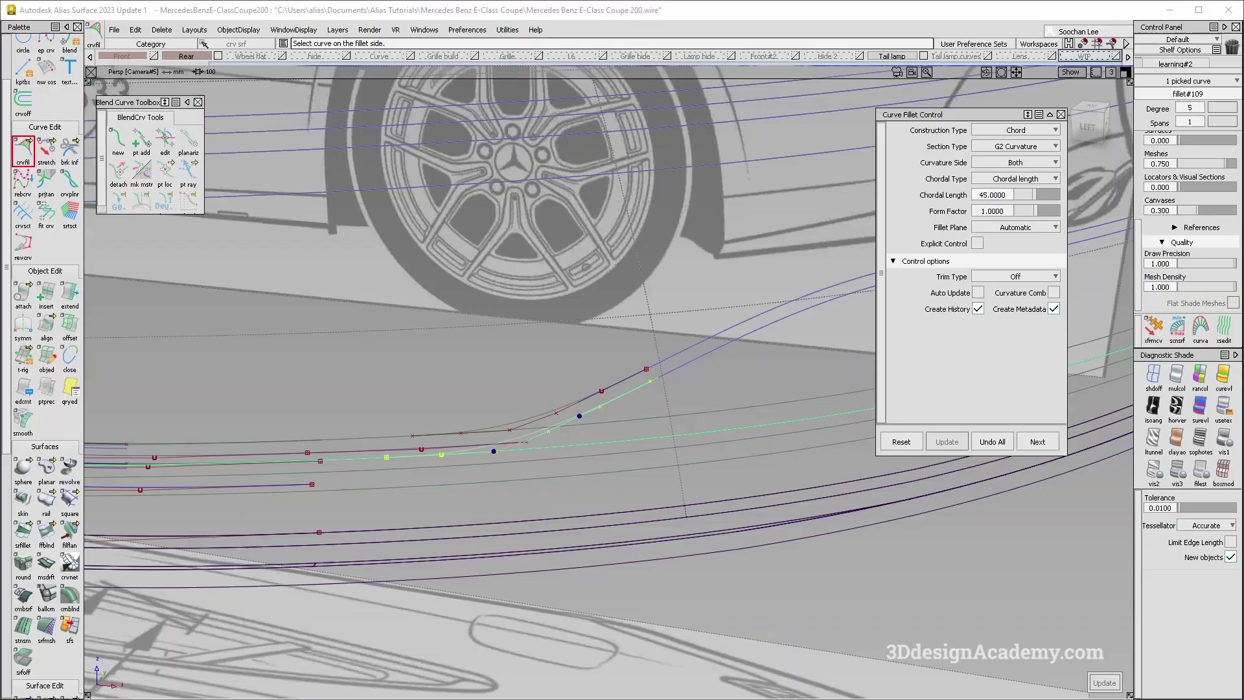
{"action": "left_click_drag", "start_coordinate": [668, 461], "coordinate": [693, 397], "text": "alt+shift"}
{"action": "middle_click_drag", "start_coordinate": [693, 396], "coordinate": [661, 425], "text": "alt+shift"}
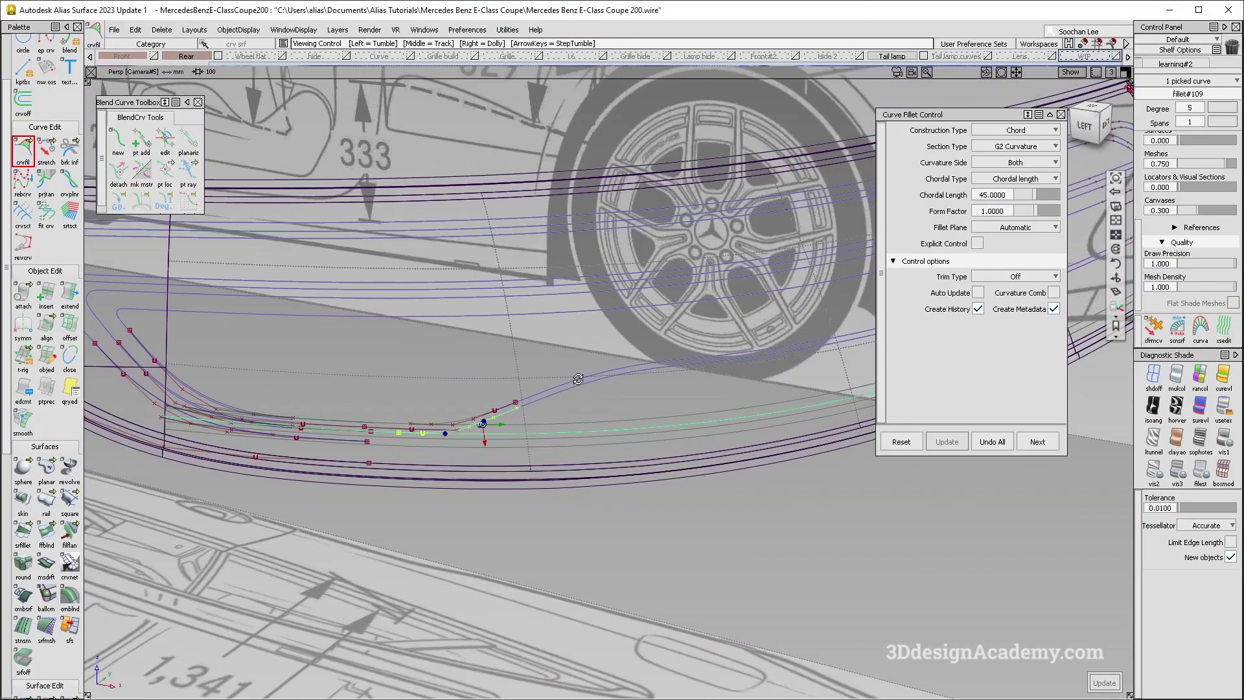
{"action": "right_click_drag", "start_coordinate": [661, 425], "coordinate": [633, 453], "text": "alt+shift"}
{"action": "left_click_drag", "start_coordinate": [633, 453], "coordinate": [610, 465], "text": "alt+shift"}
{"action": "key", "text": "alt+Tab"}
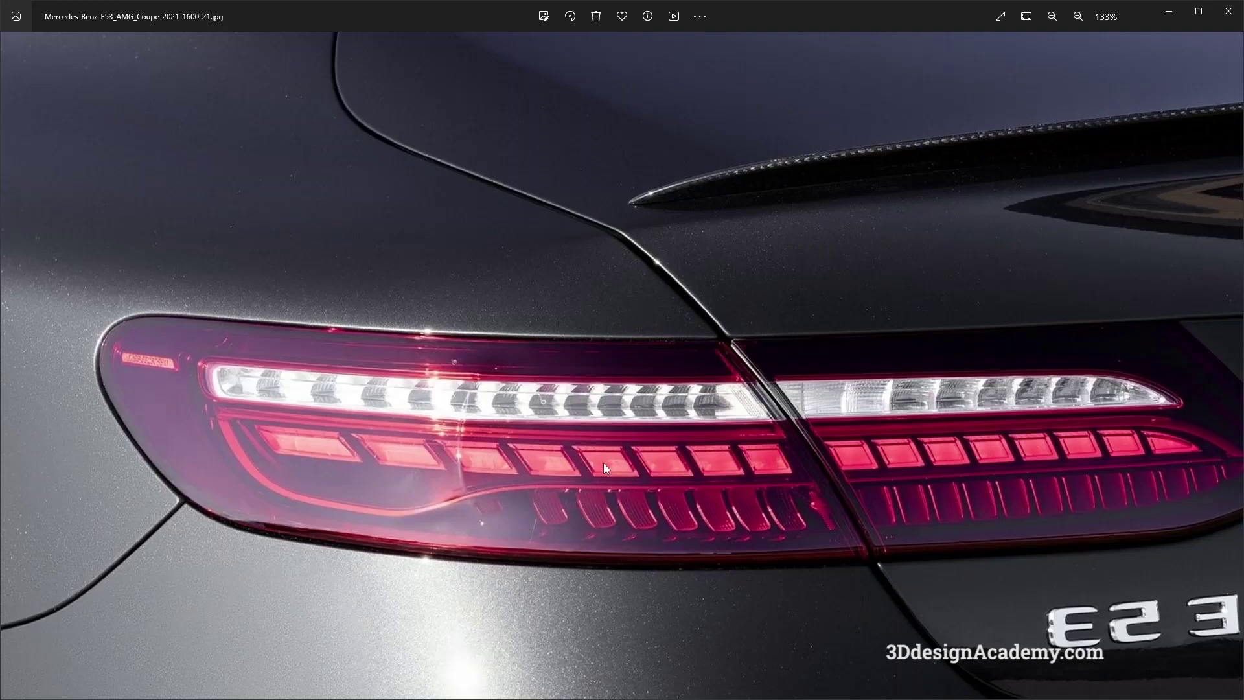
{"action": "key", "text": "alt+Tab"}
Edit the lower S-shaped curve's fillet through its construction history, setting the chordal length to 42.
{"action": "right_click_drag", "start_coordinate": [495, 416], "coordinate": [416, 333], "text": "alt+shift"}
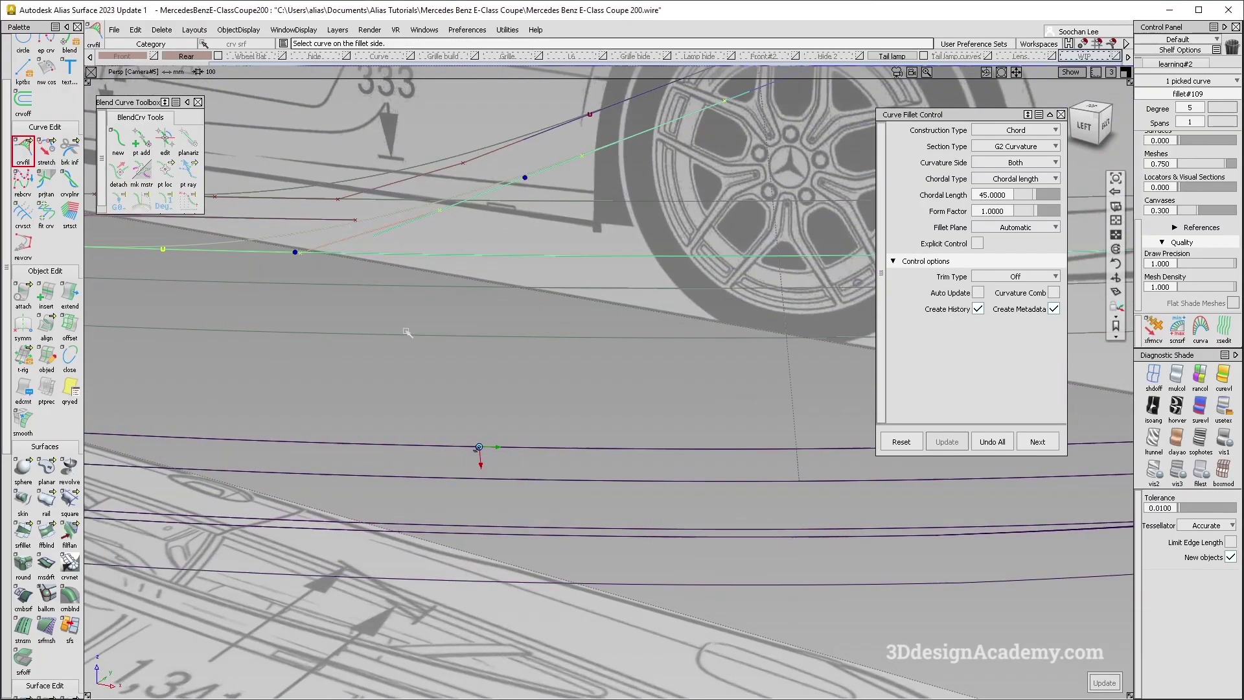
{"action": "right_click_drag", "start_coordinate": [483, 280], "coordinate": [514, 318], "text": "alt+shift"}
{"action": "left_click_drag", "start_coordinate": [514, 317], "coordinate": [489, 299], "text": "ctrl+shift"}
{"action": "left_click", "coordinate": [501, 326]}
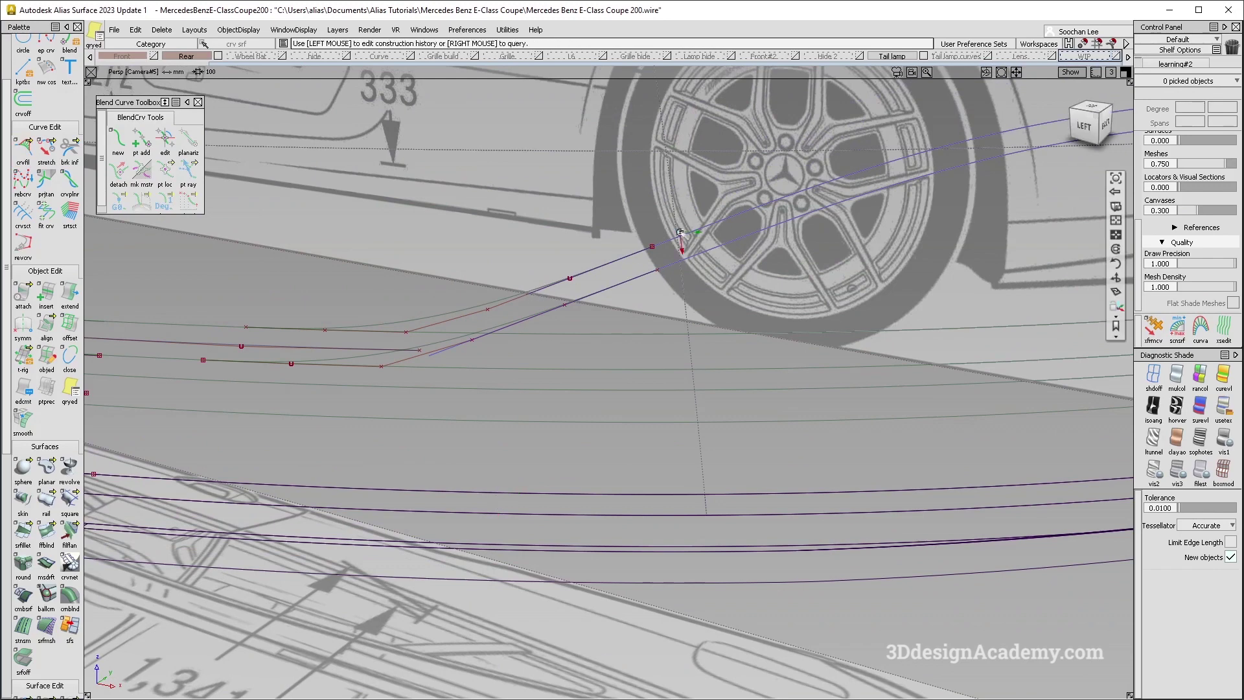
{"action": "right_click_drag", "start_coordinate": [681, 233], "coordinate": [655, 249], "text": "alt+shift"}
{"action": "left_click_drag", "start_coordinate": [655, 249], "coordinate": [627, 259], "text": "ctrl+shift"}
{"action": "left_click", "coordinate": [599, 270]}
{"action": "right_click_drag", "start_coordinate": [596, 275], "coordinate": [642, 316], "text": "alt+shift"}
{"action": "left_click_drag", "start_coordinate": [536, 383], "coordinate": [517, 295], "text": "ctrl+shift"}
{"action": "left_click", "coordinate": [515, 309]}
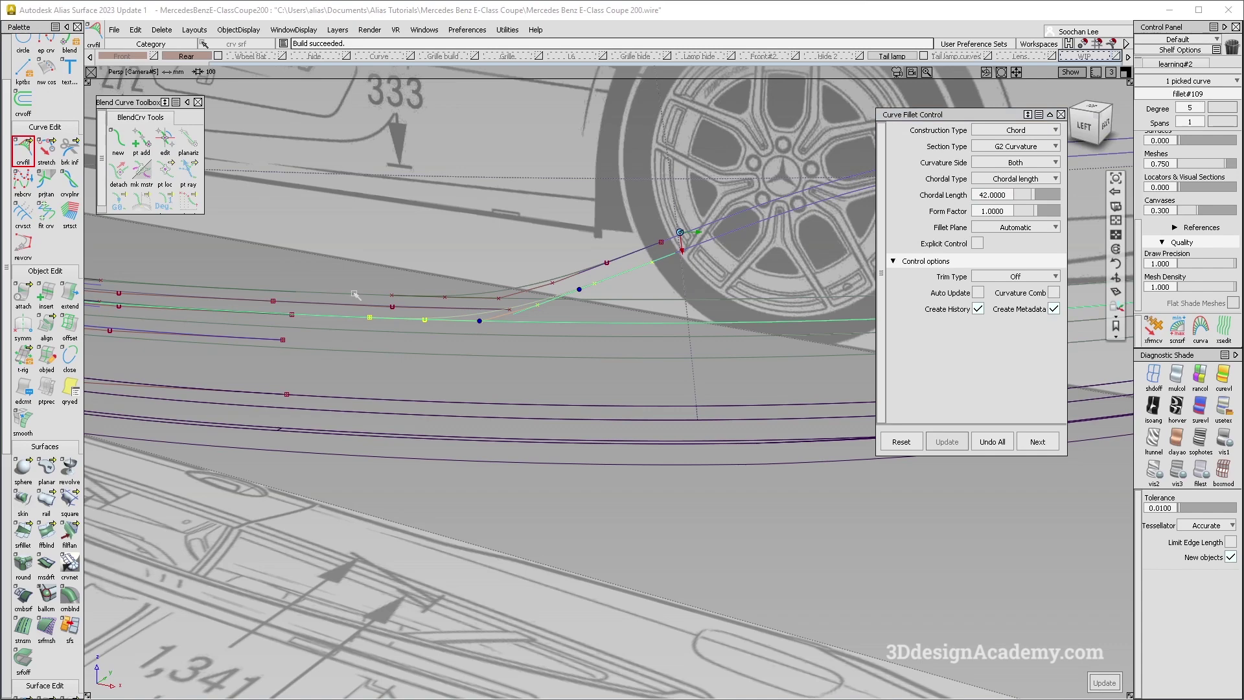
{"action": "left_click_drag", "start_coordinate": [419, 276], "coordinate": [561, 292], "text": "alt+shift"}
{"action": "mouse_move", "coordinate": [574, 412]}
{"action": "left_mouse_down", "text": "ctrl+shift"}
{"action": "mouse_move", "coordinate": [555, 347]}
{"action": "mouse_move", "coordinate": [665, 356]}
{"action": "left_mouse_up", "text": "ctrl+shift"}
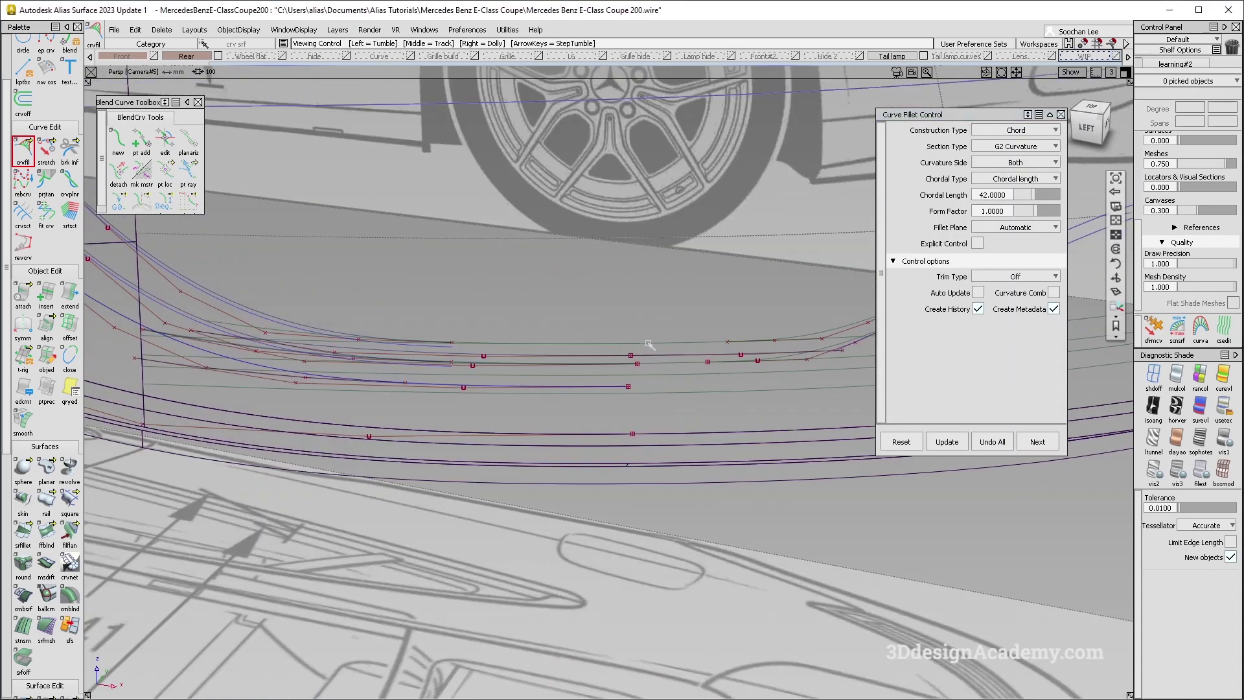
Select the upper lower-edge fit curve and move its open end onto the upper projected lower-edge curve.
{"action": "left_click_drag", "start_coordinate": [750, 409], "coordinate": [719, 363], "text": "ctrl+shift"}
{"action": "left_click_drag", "start_coordinate": [322, 305], "coordinate": [345, 342], "text": "ctrl+shift"}
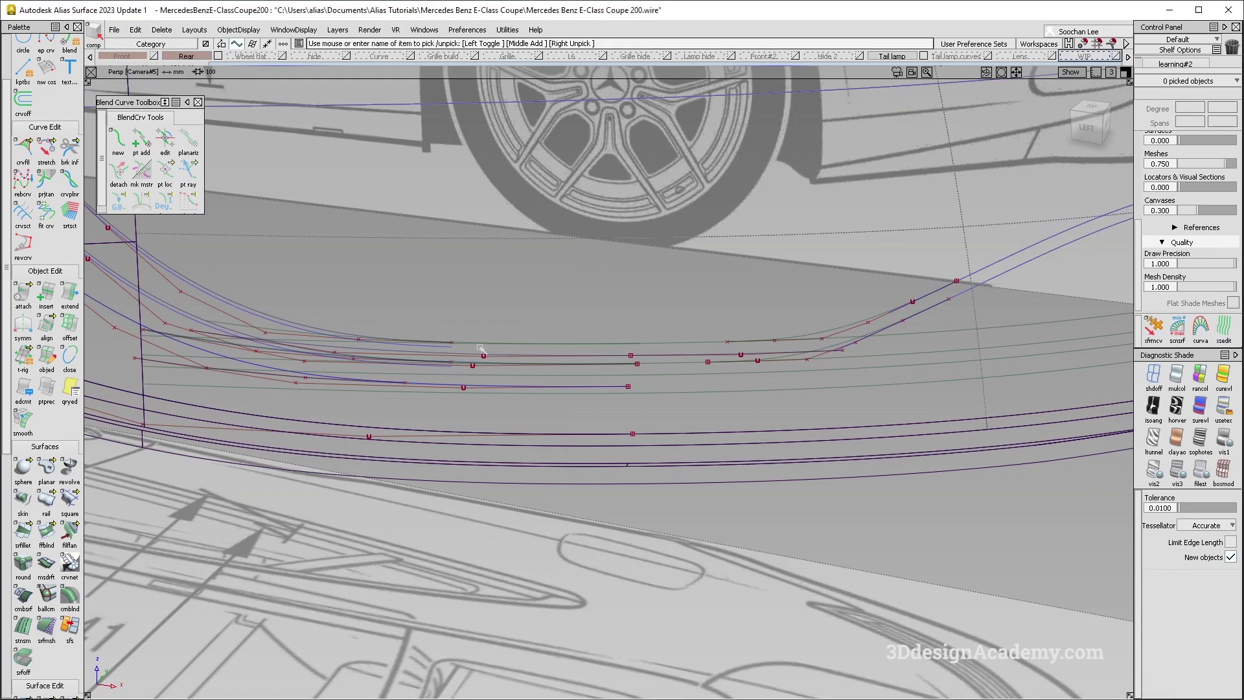
{"action": "left_click", "coordinate": [512, 357]}
{"action": "mouse_move", "coordinate": [633, 353]}
{"action": "left_mouse_down", "text": "alt+shift"}
{"action": "mouse_move", "coordinate": [628, 428]}
{"action": "mouse_move", "coordinate": [541, 336]}
{"action": "mouse_move", "coordinate": [422, 352]}
{"action": "mouse_move", "coordinate": [625, 363]}
{"action": "left_mouse_up", "text": "alt+shift"}
{"action": "mouse_move", "coordinate": [625, 362]}
{"action": "right_mouse_down", "text": "alt+shift"}
{"action": "mouse_move", "coordinate": [600, 368]}
{"action": "mouse_move", "coordinate": [644, 373]}
{"action": "right_mouse_up", "text": "alt+shift"}
{"action": "middle_click_drag", "start_coordinate": [566, 377], "coordinate": [572, 402], "text": "alt+shift"}
{"action": "left_click_drag", "start_coordinate": [572, 403], "coordinate": [601, 385], "text": "alt+shift"}
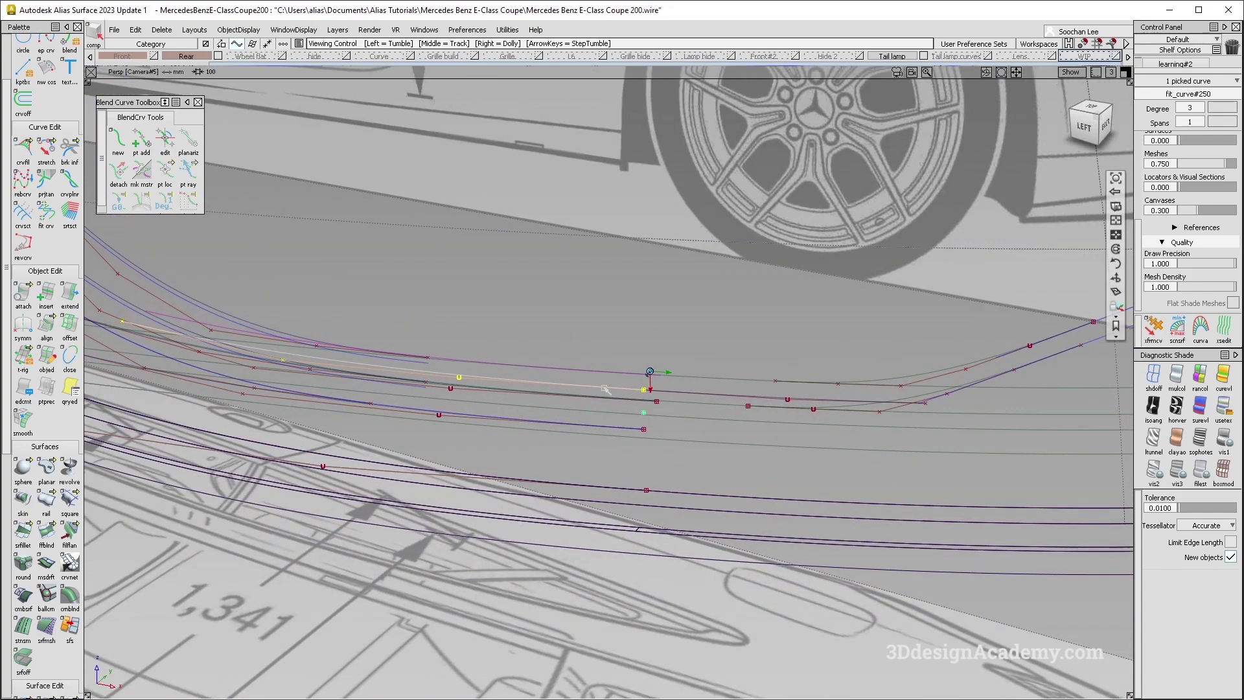
{"action": "middle_click_drag", "start_coordinate": [591, 423], "coordinate": [667, 382], "text": "ctrl+shift"}
{"action": "left_click", "coordinate": [660, 400]}
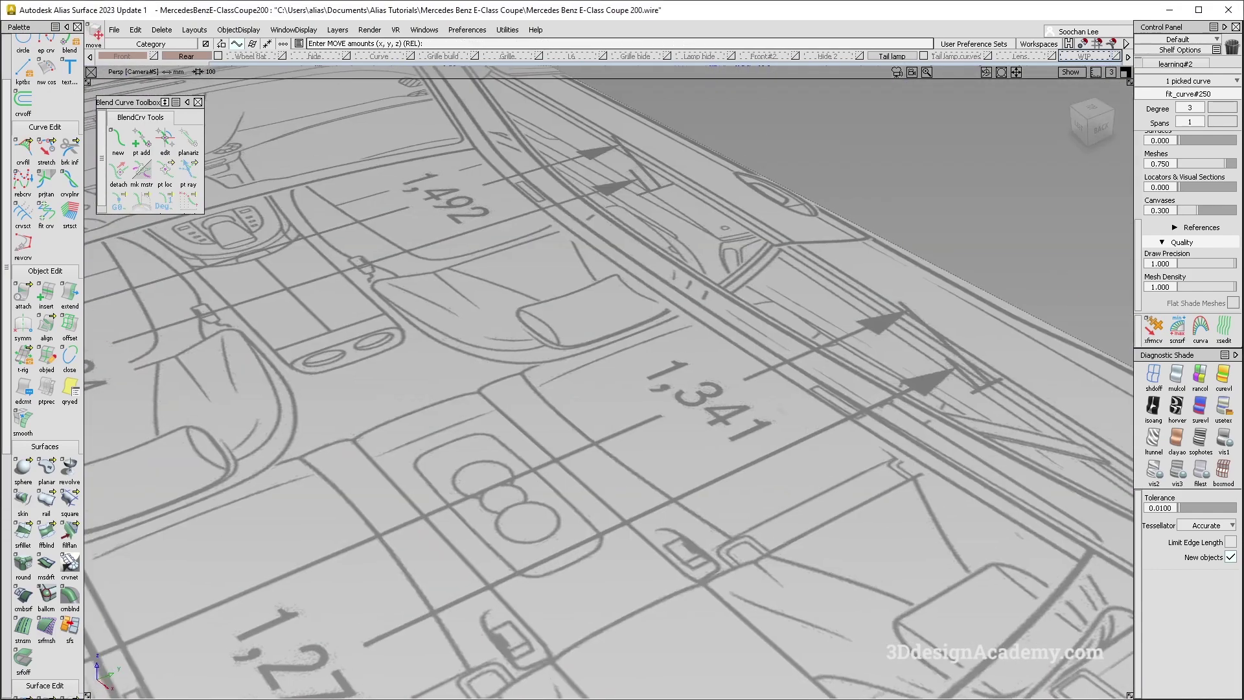
{"action": "scroll", "coordinate": [711, 442], "scroll_direction": "down", "scroll_amount": 4}
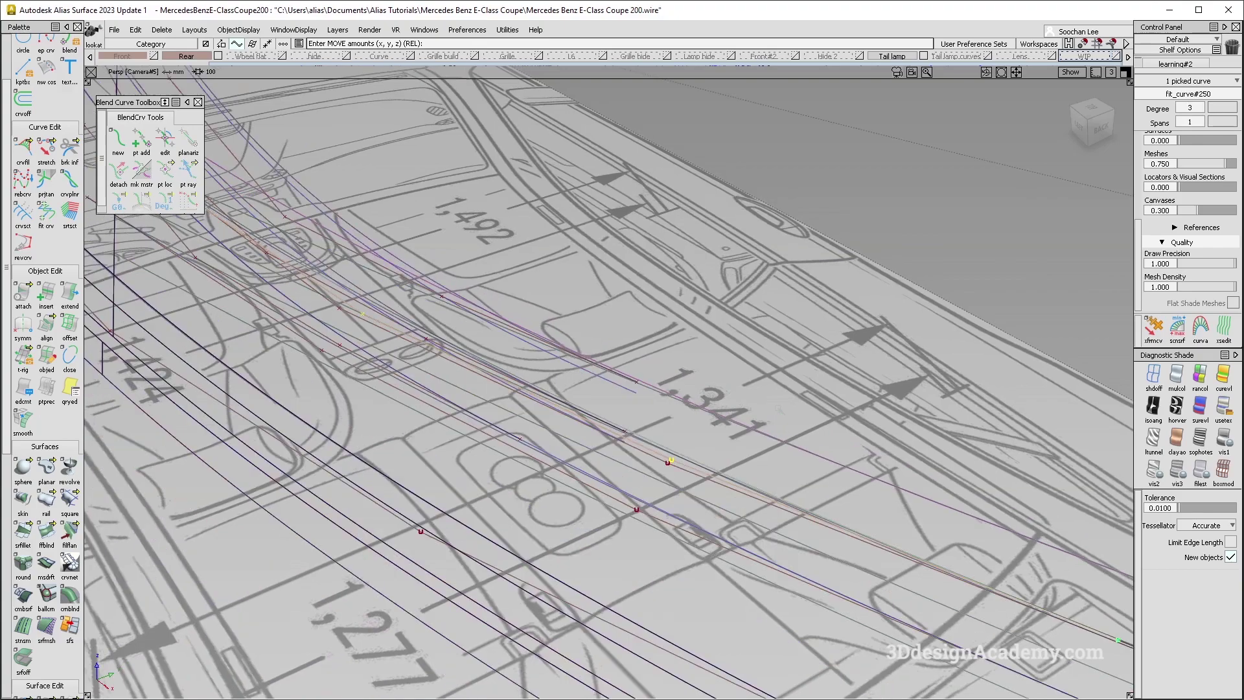
{"action": "mouse_move", "coordinate": [713, 441]}
{"action": "left_mouse_down", "text": "alt+shift"}
{"action": "mouse_move", "coordinate": [725, 435]}
{"action": "mouse_move", "coordinate": [710, 461]}
{"action": "left_mouse_up", "text": "alt+shift"}
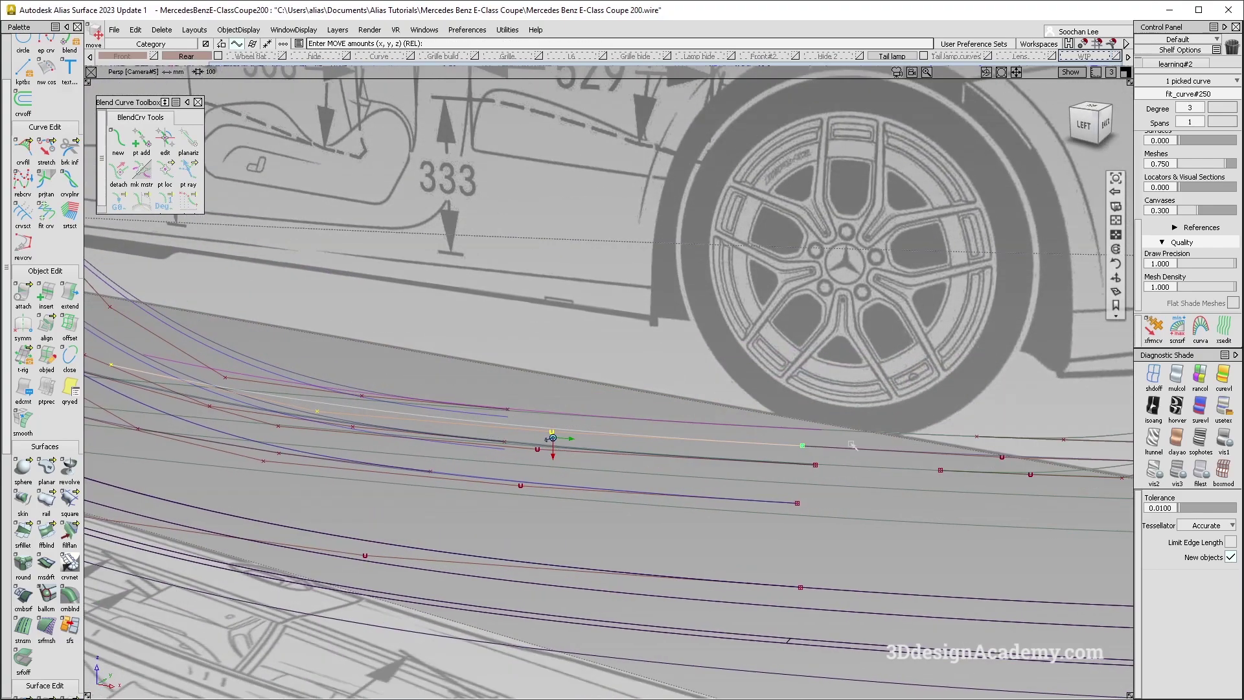
{"action": "left_click", "coordinate": [805, 435], "text": "alt+shift"}
{"action": "left_click_drag", "start_coordinate": [844, 417], "coordinate": [828, 439], "text": "alt+shift"}
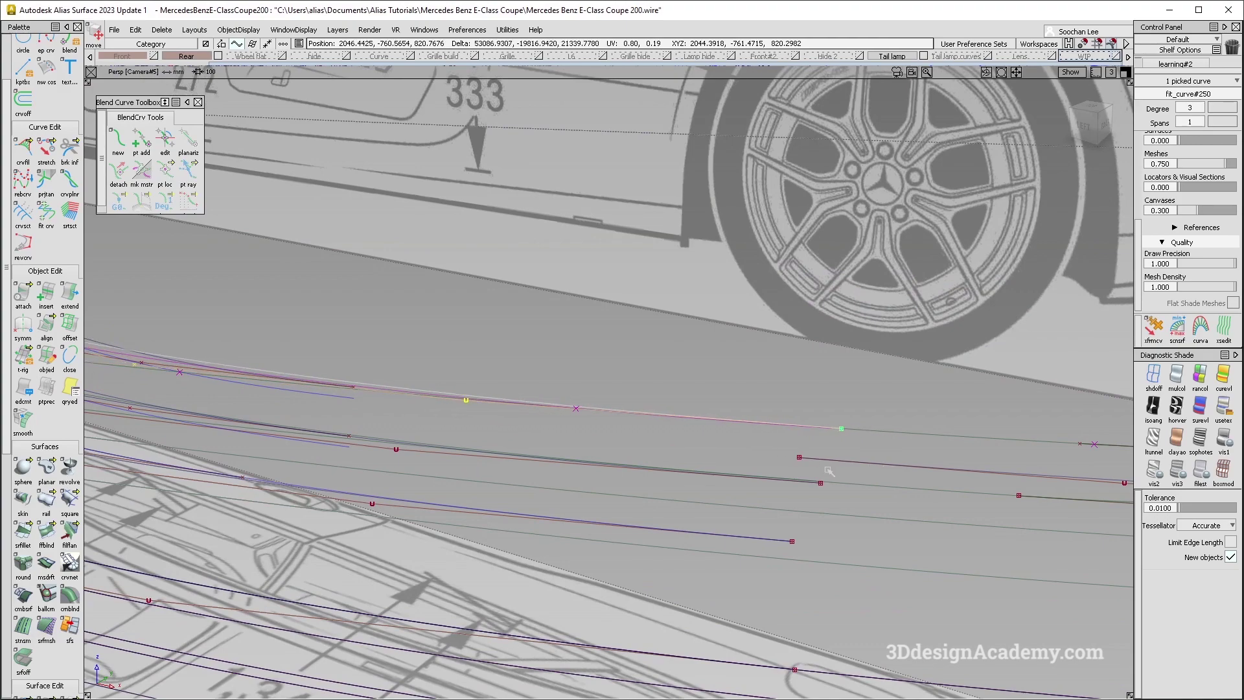
{"action": "left_click_drag", "start_coordinate": [833, 440], "coordinate": [297, 263], "text": "alt+shift"}
Align the end of the moved lower-edge fit curve with G2 continuity, using the Edge alignment type.
{"action": "left_click_drag", "start_coordinate": [726, 415], "coordinate": [745, 424], "text": "ctrl+shift"}
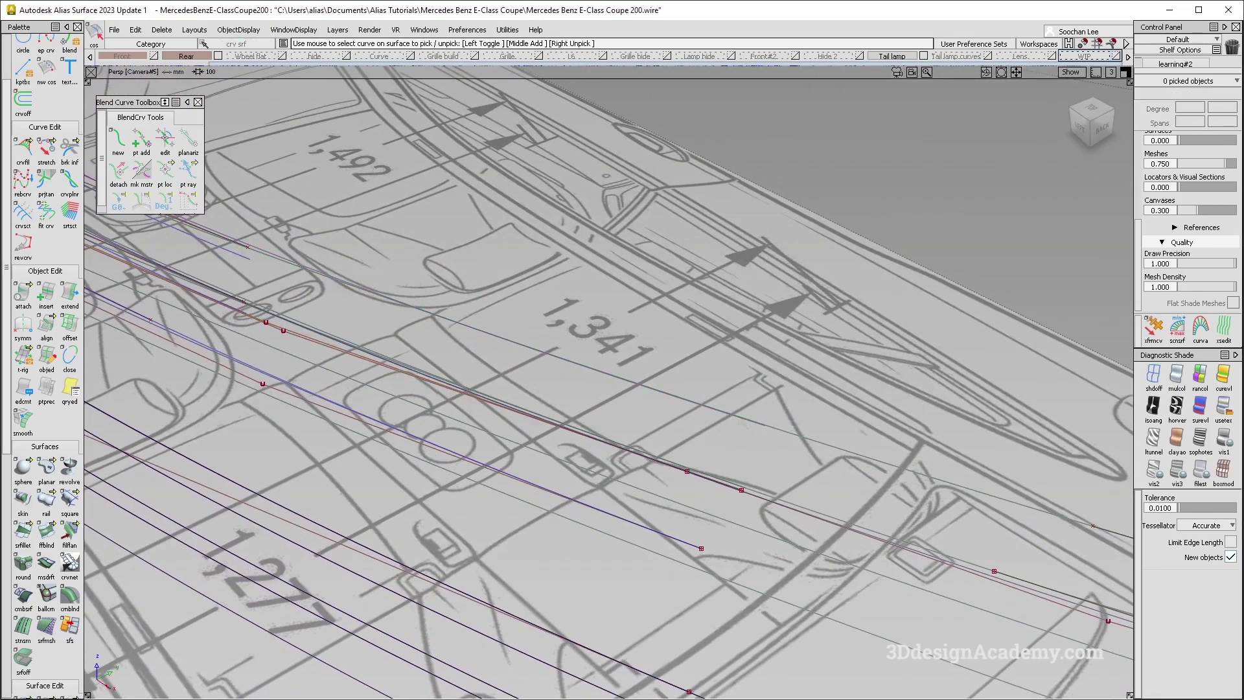
{"action": "left_click", "coordinate": [743, 423]}
{"action": "left_click", "coordinate": [791, 429]}
{"action": "left_click_drag", "start_coordinate": [672, 308], "coordinate": [699, 348], "text": "ctrl+shift"}
{"action": "mouse_move", "coordinate": [703, 425]}
{"action": "left_mouse_down", "text": "alt+shift"}
{"action": "mouse_move", "coordinate": [605, 356]}
{"action": "mouse_move", "coordinate": [522, 345]}
{"action": "mouse_move", "coordinate": [630, 392]}
{"action": "mouse_move", "coordinate": [517, 332]}
{"action": "left_mouse_up", "text": "alt+shift"}
{"action": "left_click", "coordinate": [517, 383]}
{"action": "left_click_drag", "start_coordinate": [642, 464], "coordinate": [672, 387], "text": "ctrl+shift"}
{"action": "left_click", "coordinate": [672, 385], "text": "ctrl"}
{"action": "left_click_drag", "start_coordinate": [480, 377], "coordinate": [416, 137], "text": "ctrl+shift"}
{"action": "left_click", "coordinate": [46, 326]}
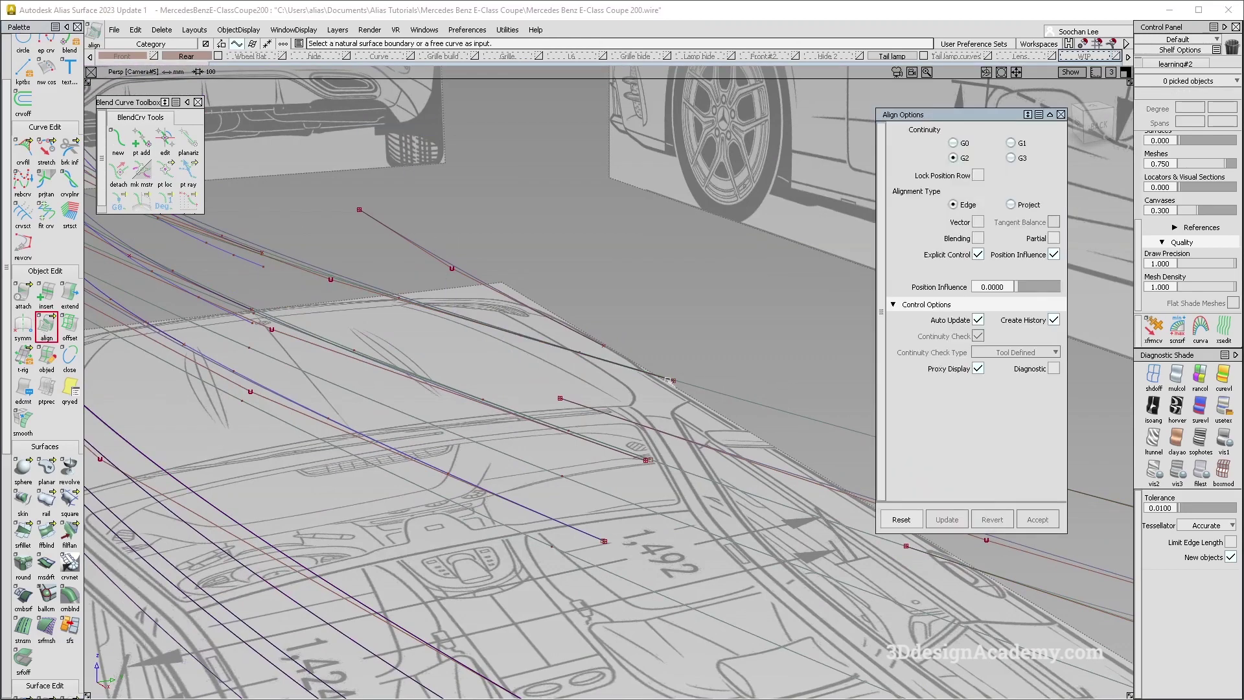
{"action": "left_click", "coordinate": [668, 379]}
{"action": "key", "text": "Return"}
Box-select the curves on surface at the lamp's lower bend and examine how they meet the realigned lower-edge curve.
{"action": "left_click_drag", "start_coordinate": [706, 357], "coordinate": [467, 259], "text": "alt+shift"}
{"action": "middle_click_drag", "start_coordinate": [466, 259], "coordinate": [722, 356], "text": "alt+shift"}
{"action": "mouse_move", "coordinate": [722, 355]}
{"action": "left_mouse_down", "text": "alt+shift"}
{"action": "mouse_move", "coordinate": [507, 347]}
{"action": "mouse_move", "coordinate": [597, 383]}
{"action": "mouse_move", "coordinate": [510, 439]}
{"action": "left_mouse_up", "text": "alt+shift"}
{"action": "mouse_move", "coordinate": [510, 439]}
{"action": "left_mouse_down", "text": "ctrl+shift"}
{"action": "mouse_move", "coordinate": [510, 337]}
{"action": "mouse_move", "coordinate": [474, 470]}
{"action": "mouse_move", "coordinate": [391, 382]}
{"action": "left_mouse_up", "text": "ctrl+shift"}
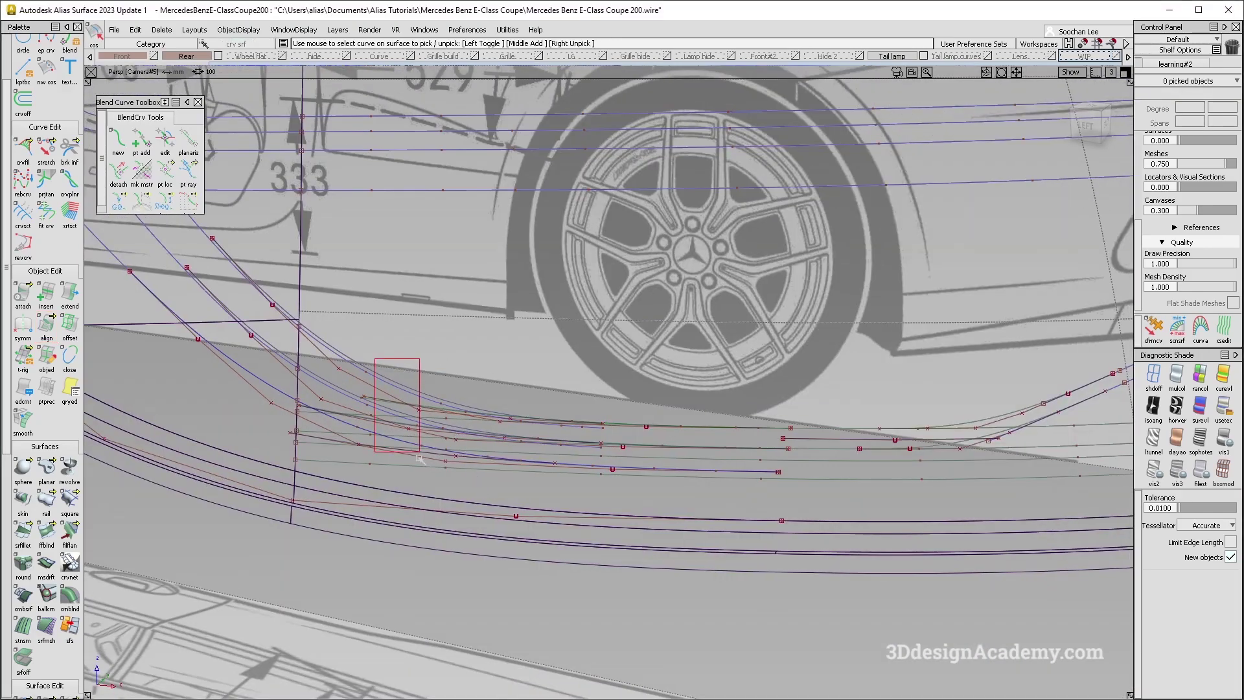
{"action": "left_click_drag", "start_coordinate": [417, 456], "coordinate": [420, 458]}
{"action": "left_click_drag", "start_coordinate": [804, 379], "coordinate": [819, 433], "text": "alt+shift"}
{"action": "right_click_drag", "start_coordinate": [828, 485], "coordinate": [829, 485]}
{"action": "middle_click_drag", "start_coordinate": [496, 405], "coordinate": [684, 430], "text": "alt+shift"}
{"action": "left_click_drag", "start_coordinate": [486, 447], "coordinate": [482, 364], "text": "ctrl+shift"}
{"action": "left_click_drag", "start_coordinate": [391, 269], "coordinate": [718, 439], "text": "alt+shift"}
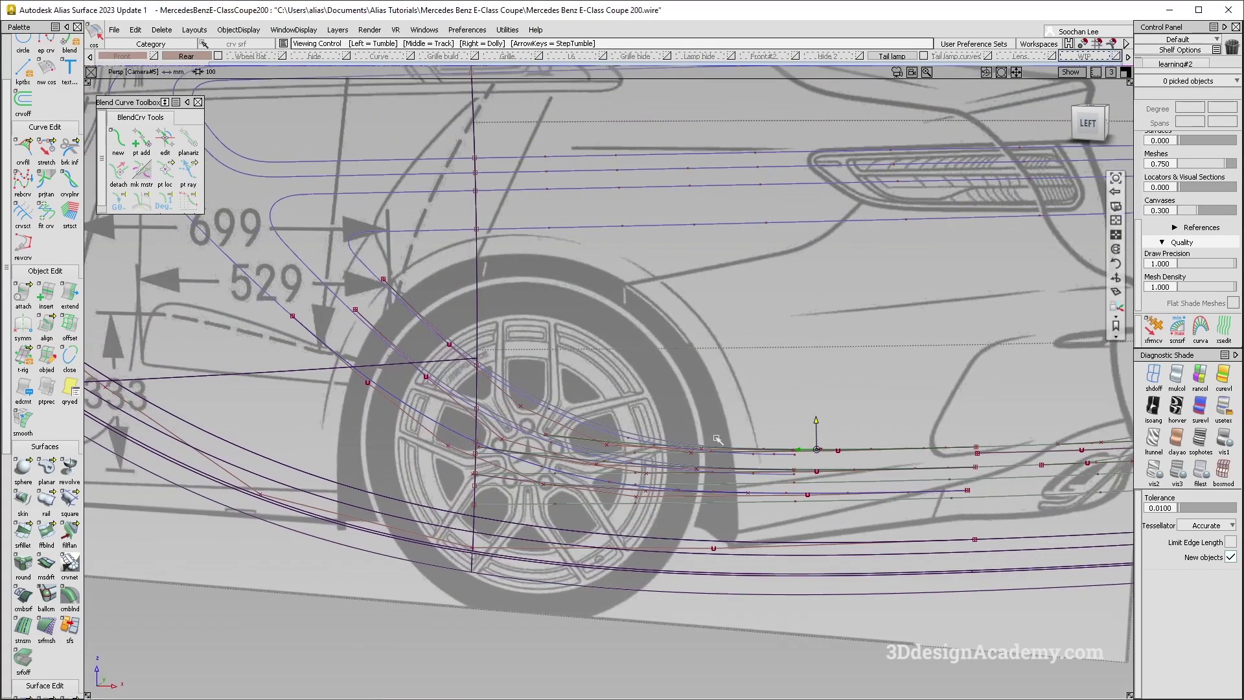
Check the construction metadata of the innermost outline's lower-corner curve fillet and delete that fillet.
{"action": "left_click_drag", "start_coordinate": [545, 401], "coordinate": [583, 408], "text": "ctrl+shift"}
{"action": "left_click", "coordinate": [564, 410]}
{"action": "left_click_drag", "start_coordinate": [583, 364], "coordinate": [645, 358], "text": "alt+shift"}
{"action": "right_click_drag", "start_coordinate": [645, 358], "coordinate": [591, 351], "text": "ctrl+shift"}
{"action": "left_click_drag", "start_coordinate": [591, 350], "coordinate": [629, 397], "text": "alt+shift"}
{"action": "key", "text": "Delete"}
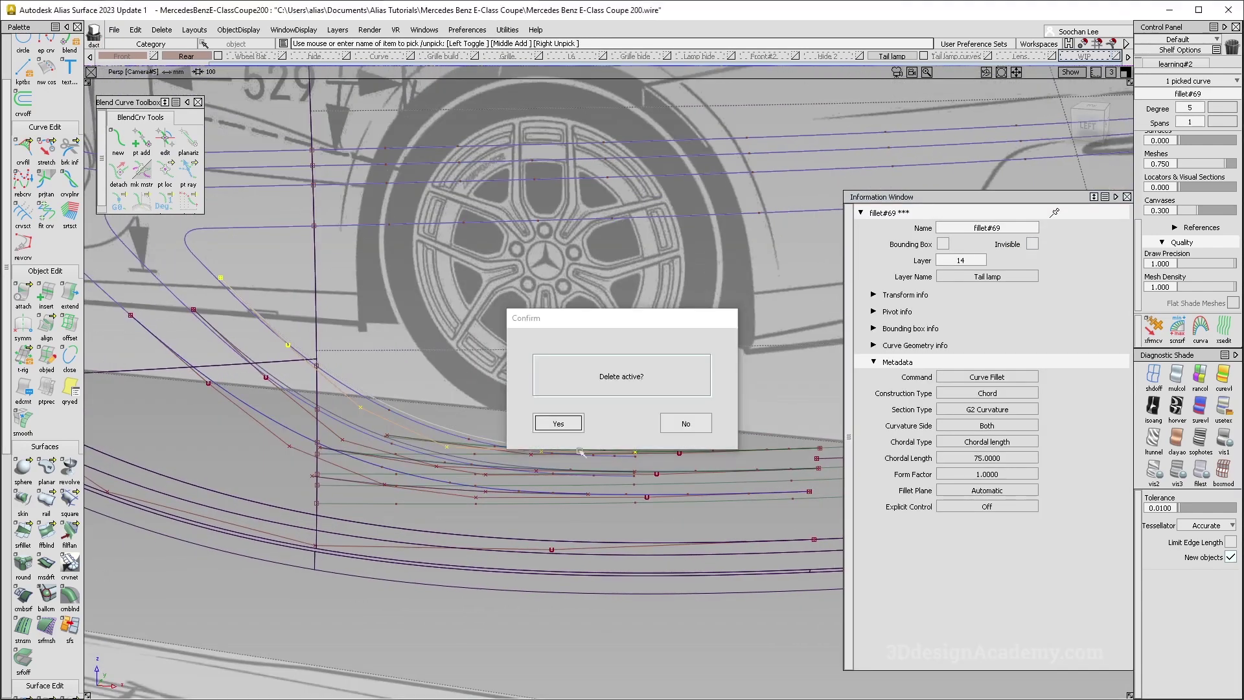
{"action": "key", "text": "Return"}
Pick the innermost outline's curve-on-surface section above the lower bend to examine where the outline is split.
{"action": "left_click_drag", "start_coordinate": [599, 451], "coordinate": [463, 431], "text": "alt+shift"}
{"action": "left_click_drag", "start_coordinate": [430, 496], "coordinate": [387, 375], "text": "ctrl+shift"}
{"action": "left_click_drag", "start_coordinate": [479, 506], "coordinate": [422, 571], "text": "ctrl+shift"}
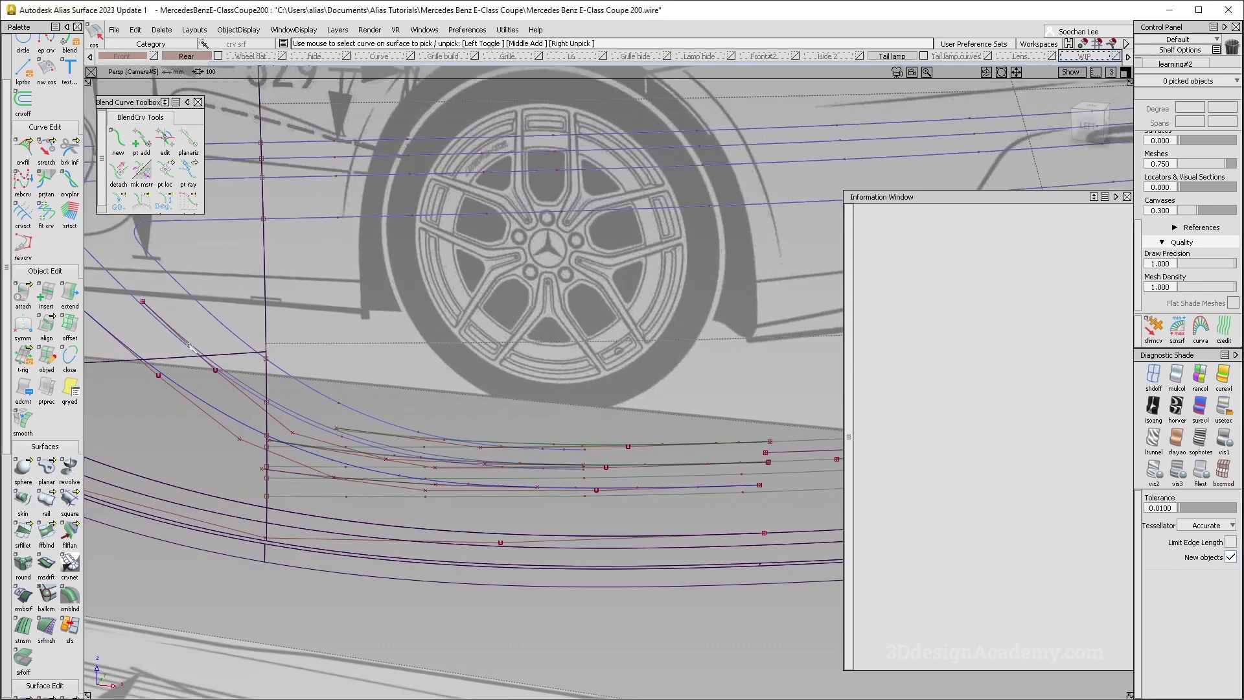
{"action": "left_click", "coordinate": [192, 356]}
{"action": "left_click_drag", "start_coordinate": [263, 391], "coordinate": [262, 338], "text": "ctrl+shift"}
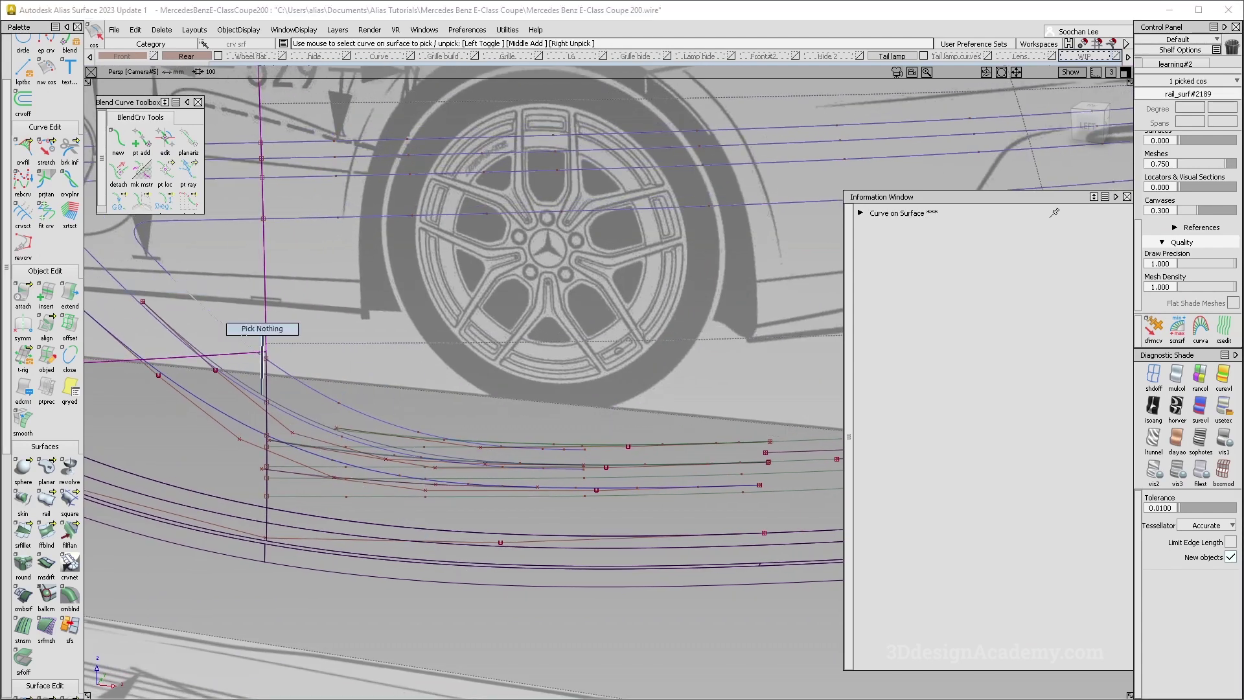
{"action": "middle_click_drag", "start_coordinate": [258, 325], "coordinate": [294, 337], "text": "alt+shift"}
{"action": "left_click_drag", "start_coordinate": [283, 280], "coordinate": [211, 364], "text": "ctrl+shift"}
{"action": "left_click", "coordinate": [194, 275]}
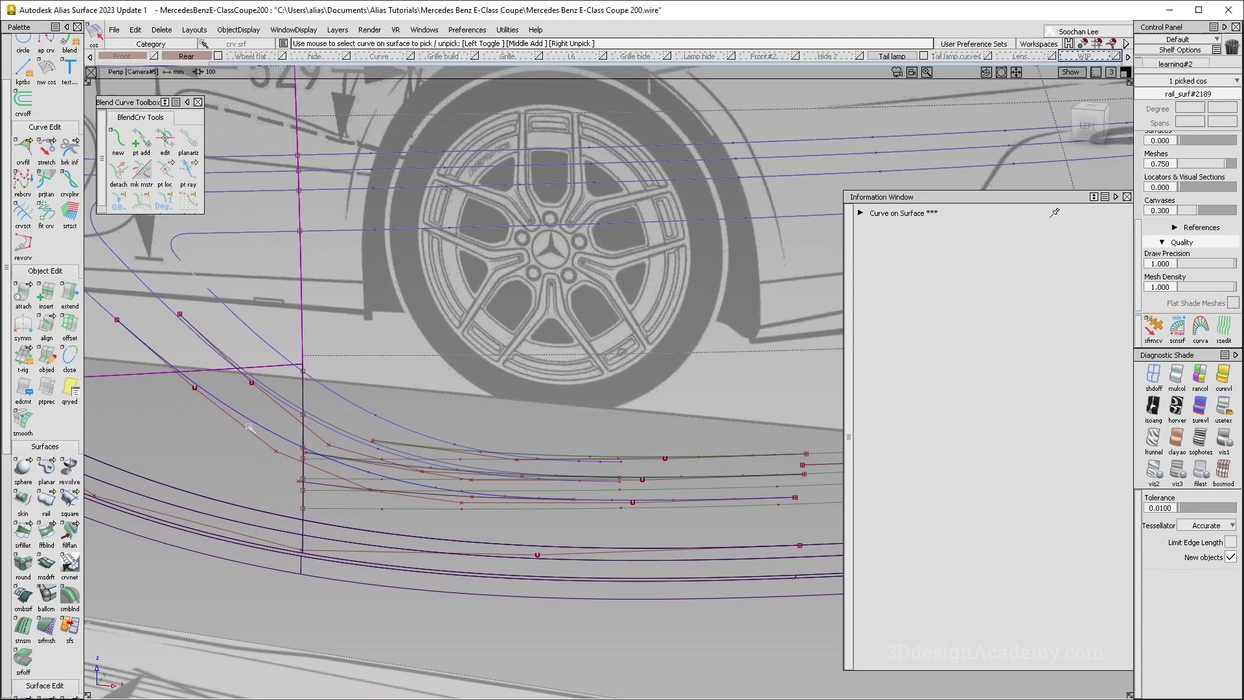
Try a G2 chord fillet with chordal length 75 between the innermost outline's side curve and the realigned lower-edge fit curve.
{"action": "left_click", "coordinate": [22, 149]}
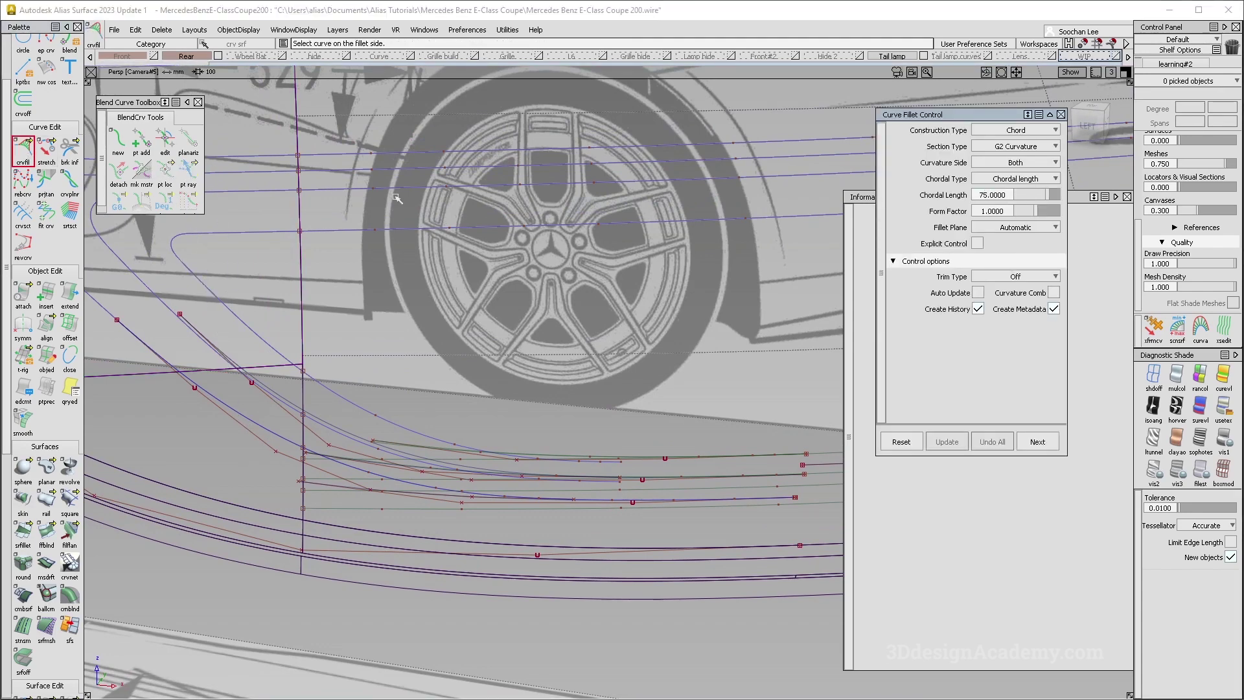
{"action": "left_click", "coordinate": [211, 291]}
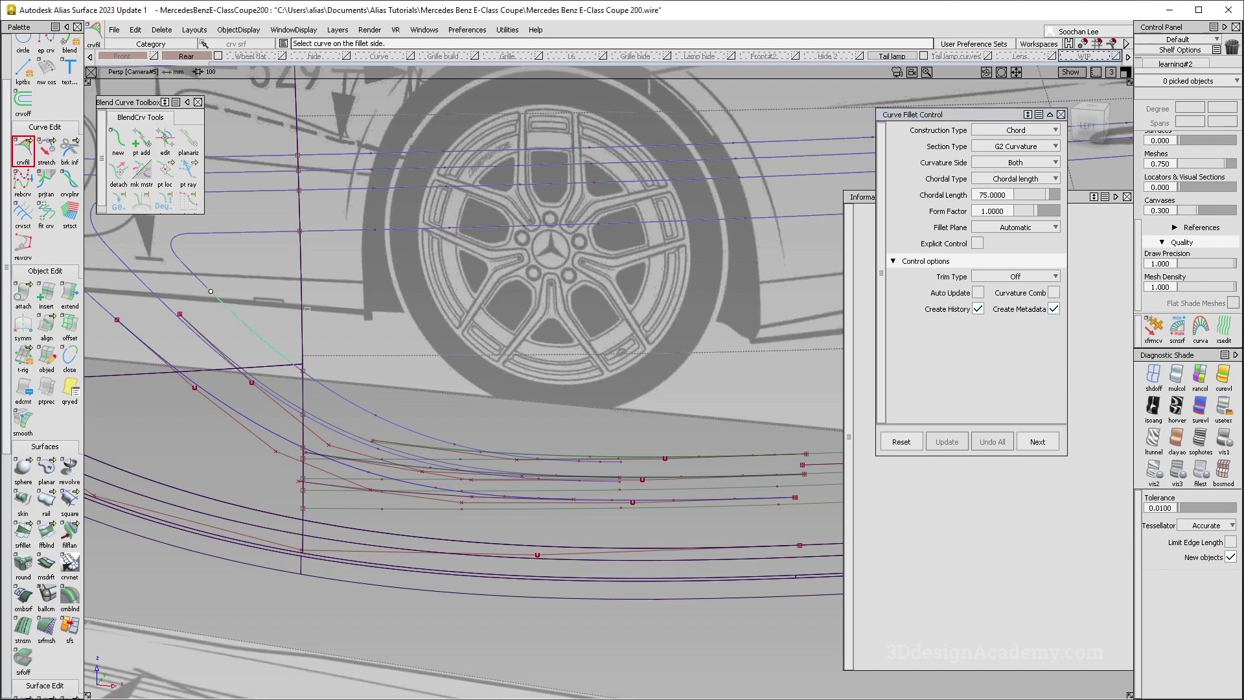
{"action": "key", "text": "ctrl+z"}
{"action": "left_click", "coordinate": [201, 281]}
{"action": "mouse_move", "coordinate": [749, 478]}
{"action": "middle_mouse_down", "text": "alt+shift"}
{"action": "mouse_move", "coordinate": [610, 447]}
{"action": "mouse_move", "coordinate": [380, 435]}
{"action": "middle_mouse_up", "text": "alt+shift"}
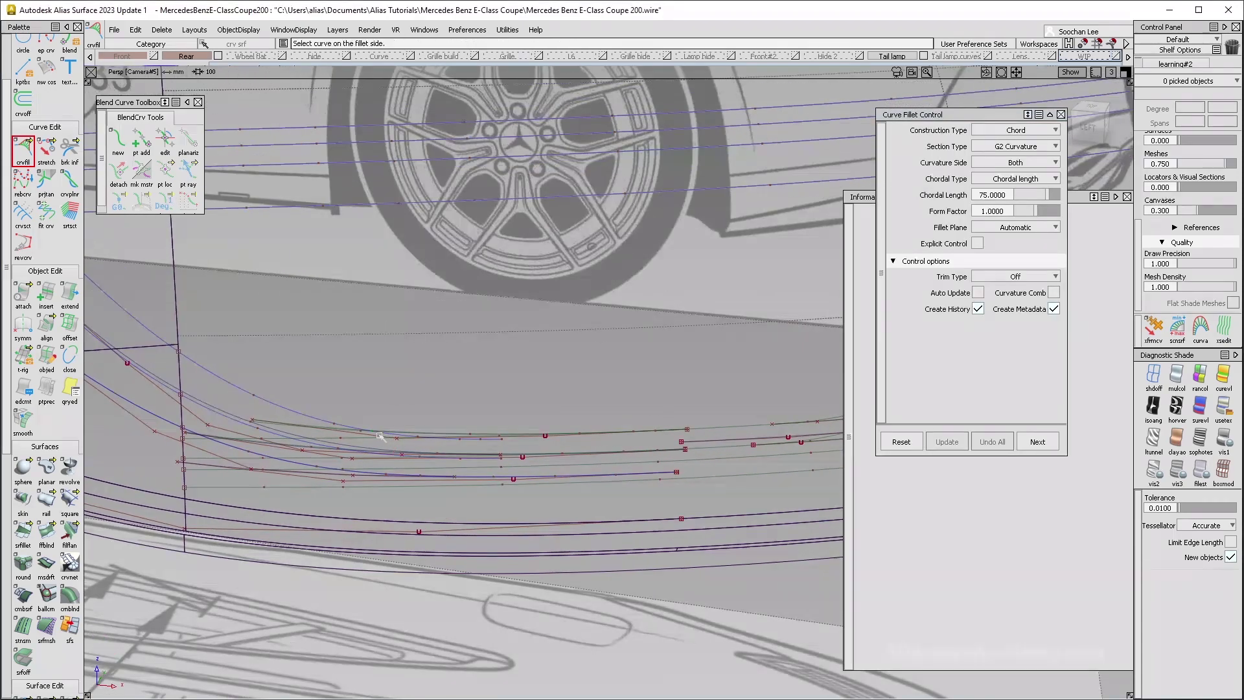
{"action": "left_click", "coordinate": [341, 433]}
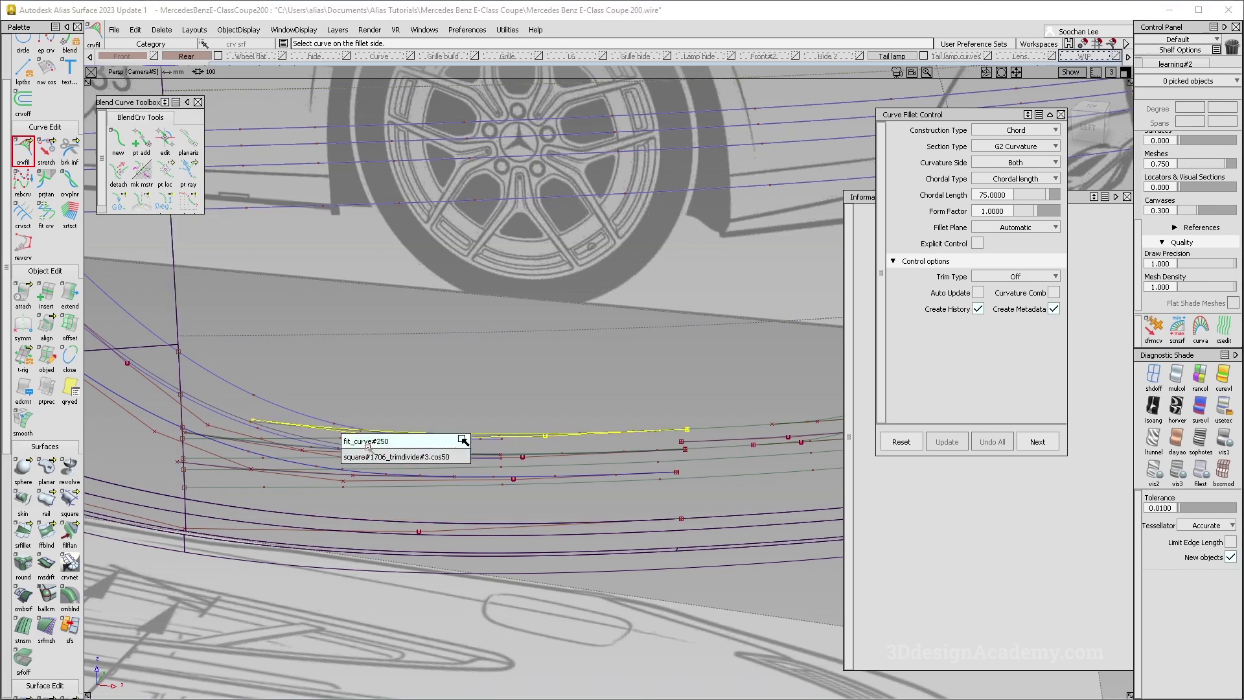
{"action": "left_click", "coordinate": [463, 439]}
{"action": "key", "text": "space"}
{"action": "right_click_drag", "start_coordinate": [432, 391], "coordinate": [412, 383], "text": "alt+shift"}
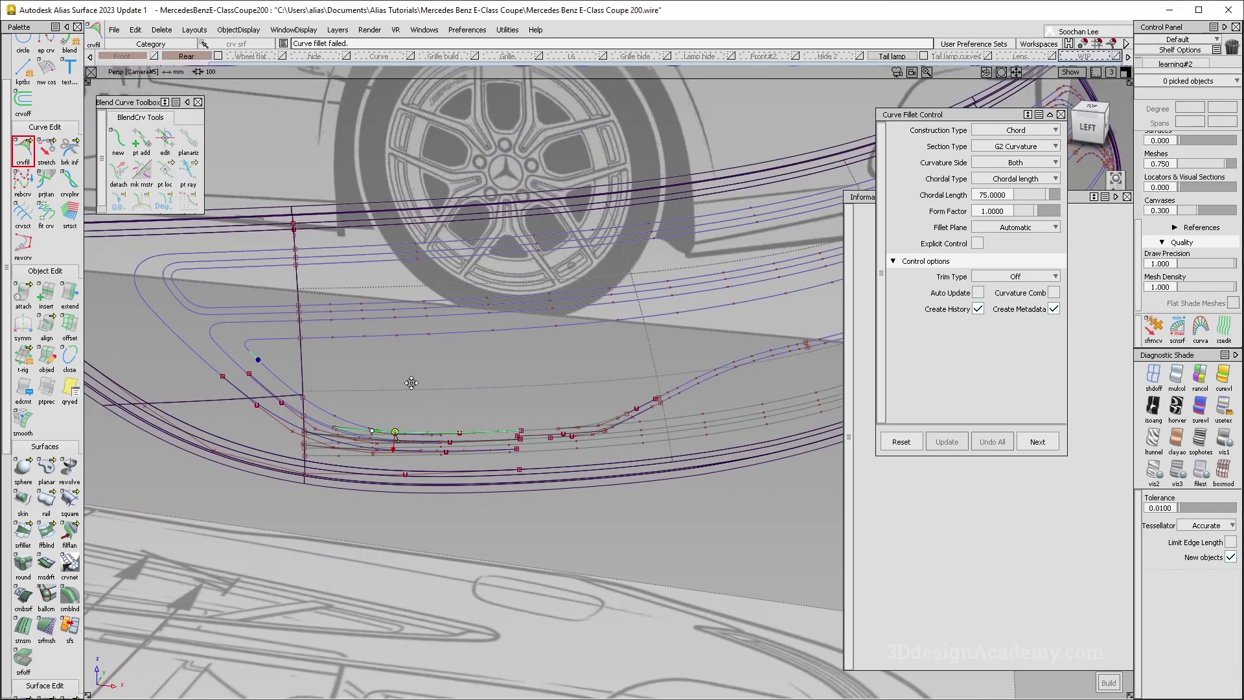
Delete the two old lower bend sections of the innermost outline's curves on surface.
{"action": "left_click_drag", "start_coordinate": [412, 383], "coordinate": [478, 377], "text": "alt+shift"}
{"action": "right_click_drag", "start_coordinate": [275, 415], "coordinate": [396, 480], "text": "alt+shift"}
{"action": "left_click_drag", "start_coordinate": [406, 487], "coordinate": [405, 371], "text": "ctrl+shift"}
{"action": "left_click", "coordinate": [363, 397]}
{"action": "key", "text": "Delete"}
{"action": "left_click", "coordinate": [555, 422]}
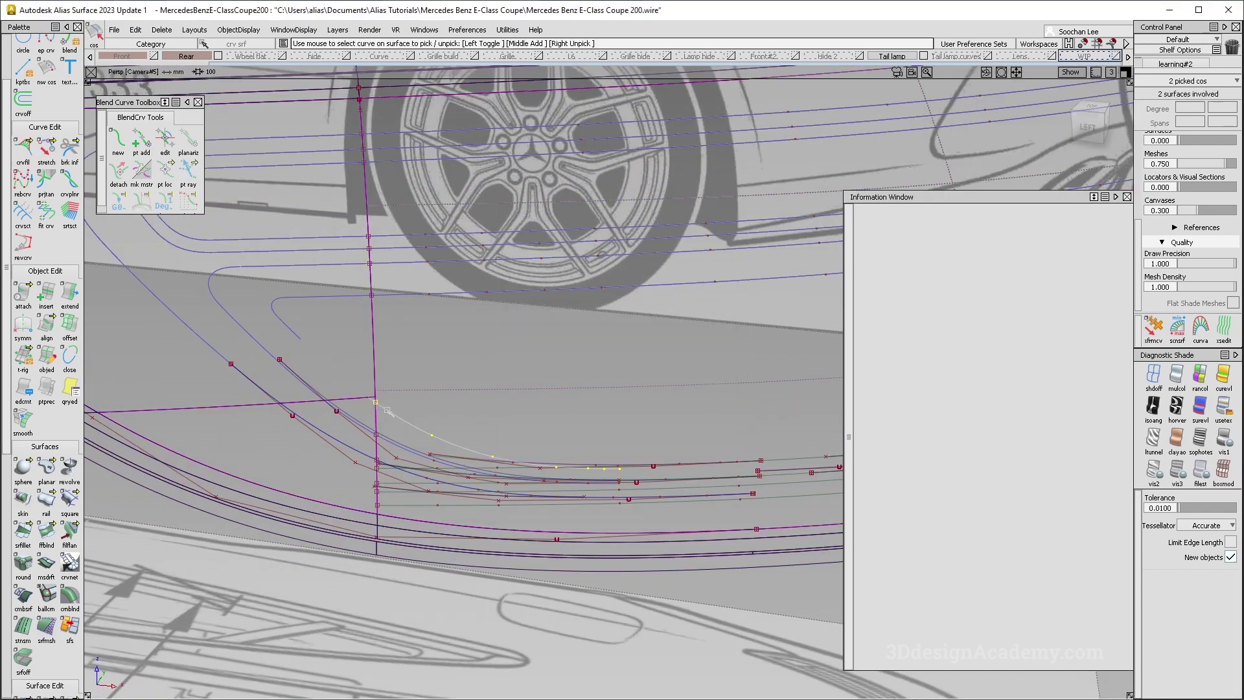
Extend the innermost outline's side curve on surface and rebuild its lower-corner fillet to the lower-edge curve as a G2 chord of 75.
{"action": "left_click", "coordinate": [70, 295]}
{"action": "left_click", "coordinate": [361, 391]}
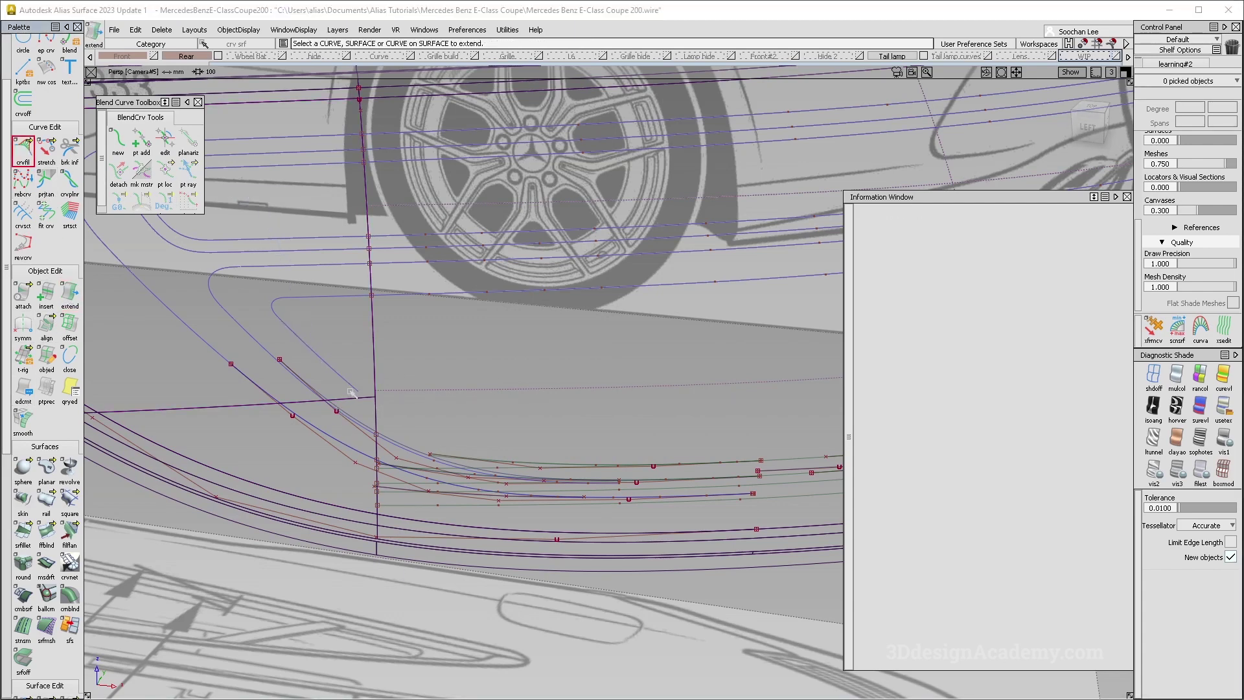
{"action": "left_click", "coordinate": [555, 481]}
{"action": "left_click", "coordinate": [556, 483]}
{"action": "left_click_drag", "start_coordinate": [486, 423], "coordinate": [395, 416], "text": "alt+shift"}
Delete the second outline's old lower-corner fillet and its two old curve-on-surface sections at that bend.
{"action": "left_click_drag", "start_coordinate": [314, 492], "coordinate": [324, 438], "text": "ctrl+shift"}
{"action": "left_click", "coordinate": [324, 434]}
{"action": "key", "text": "Delete"}
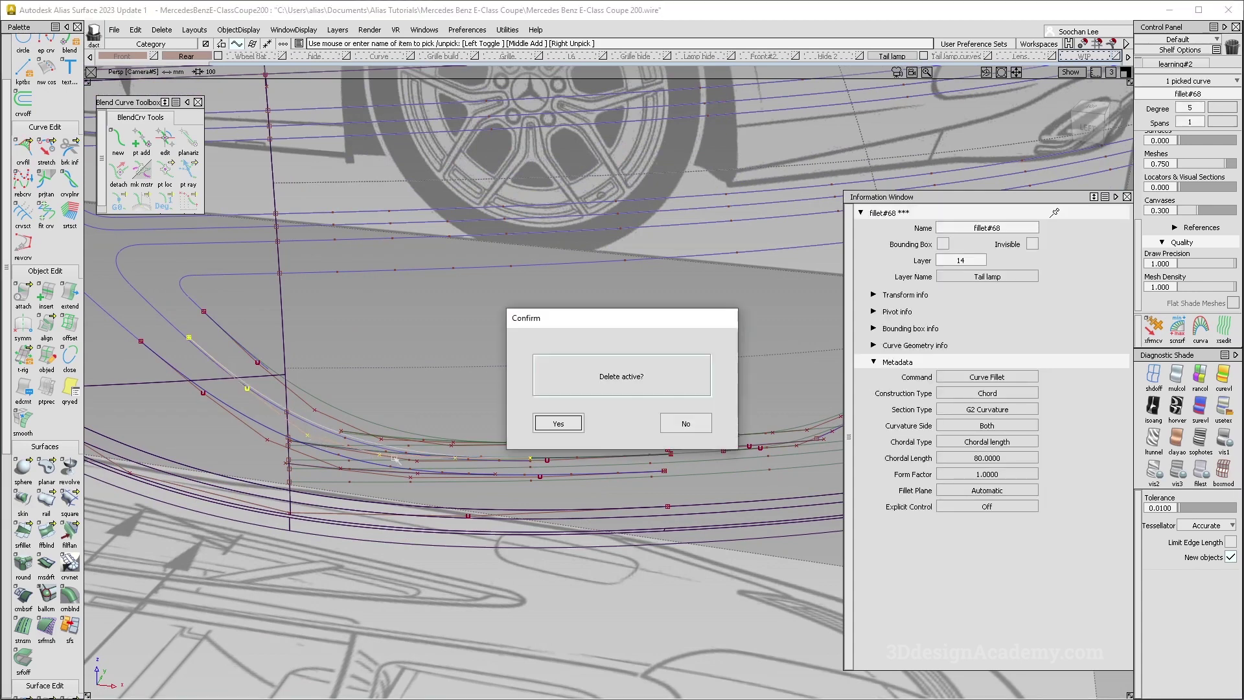
{"action": "key", "text": "Return"}
{"action": "left_click", "coordinate": [228, 374]}
{"action": "left_click", "coordinate": [278, 405]}
{"action": "key", "text": "Delete"}
{"action": "key", "text": "Return"}
Extend the second outline's side curve by about 19.5 mm and build a G2 chord fillet to its lower-edge fit curve.
{"action": "left_click", "coordinate": [69, 295]}
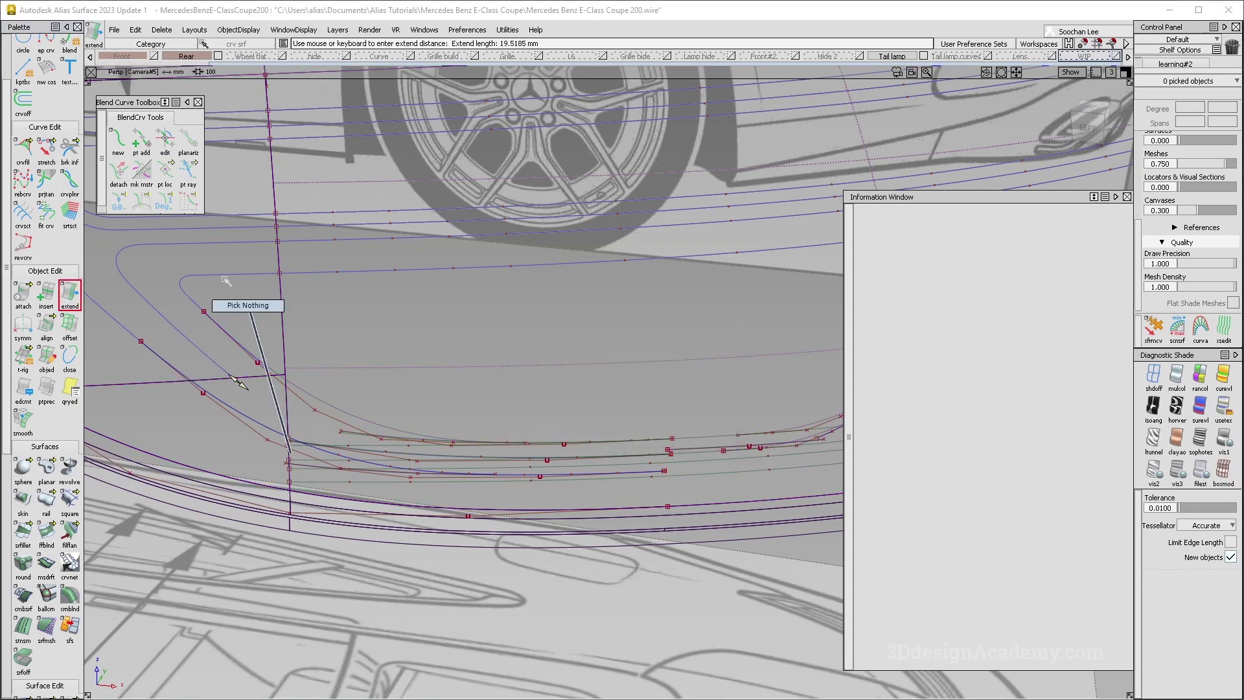
{"action": "left_click", "coordinate": [23, 149]}
{"action": "left_click", "coordinate": [222, 368]}
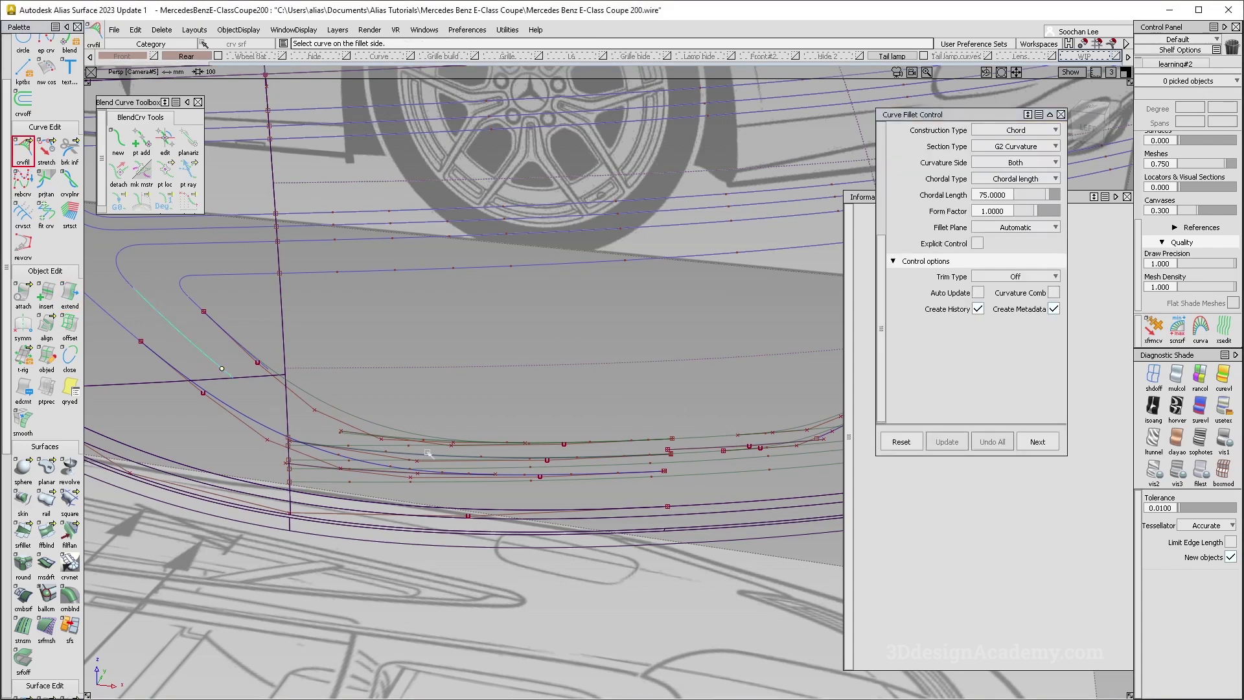
{"action": "right_click_drag", "start_coordinate": [392, 453], "coordinate": [418, 454], "text": "alt+shift"}
{"action": "left_click_drag", "start_coordinate": [418, 454], "coordinate": [438, 459], "text": "alt+shift"}
{"action": "left_click", "coordinate": [421, 463]}
{"action": "left_click", "coordinate": [422, 464]}
{"action": "right_click_drag", "start_coordinate": [438, 459], "coordinate": [424, 459], "text": "alt+shift"}
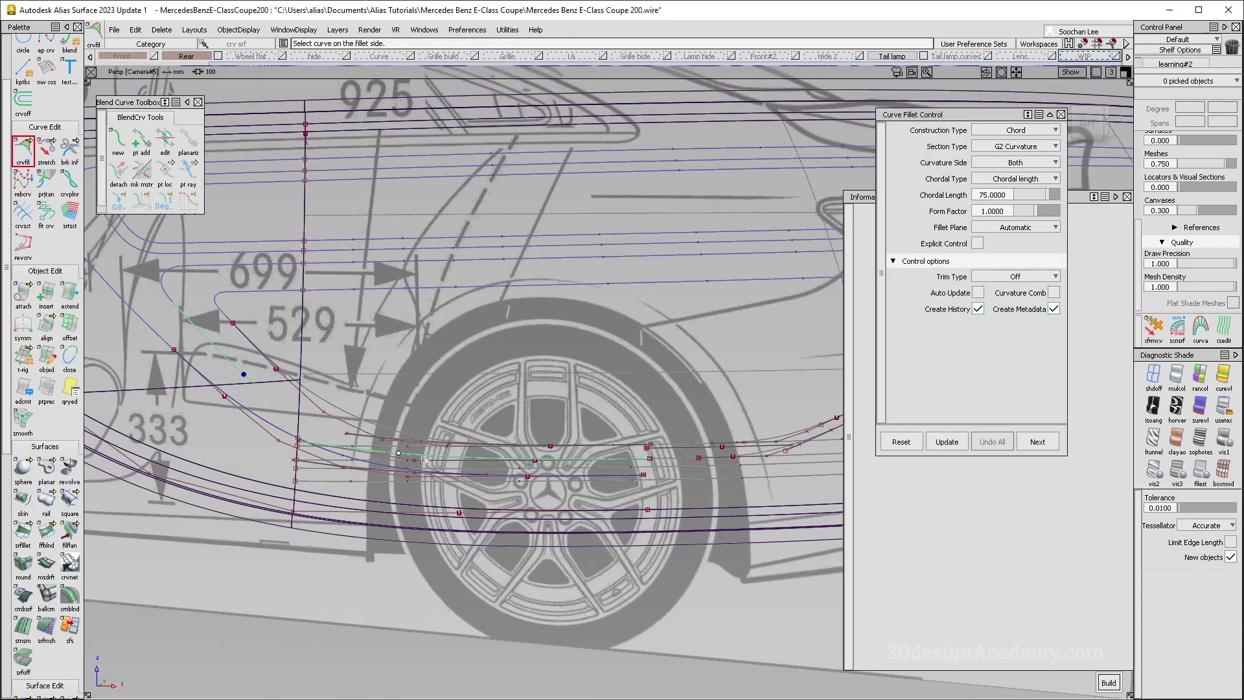
{"action": "key", "text": "space"}
{"action": "left_click_drag", "start_coordinate": [398, 443], "coordinate": [402, 475], "text": "alt+shift"}
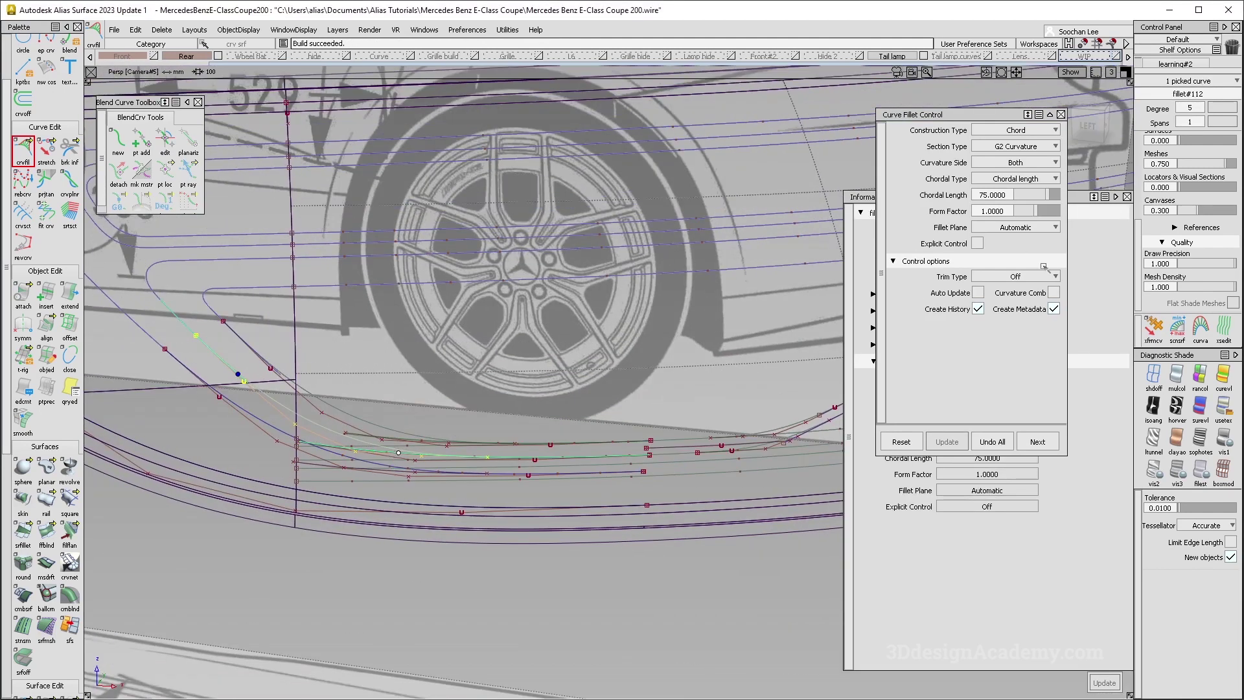
Set the new fillet's chordal length to 80.
{"action": "left_click", "coordinate": [1006, 195]}
{"action": "type", "text": "80"}
{"action": "key", "text": "Return"}
Check the third outline's fillet metadata and compare the lower corner with the tail lamp reference photo in the image viewer.
{"action": "mouse_move", "coordinate": [242, 368]}
{"action": "left_mouse_down", "text": "alt+shift"}
{"action": "mouse_move", "coordinate": [277, 431]}
{"action": "mouse_move", "coordinate": [508, 465]}
{"action": "left_mouse_up", "text": "alt+shift"}
{"action": "left_click", "coordinate": [281, 434]}
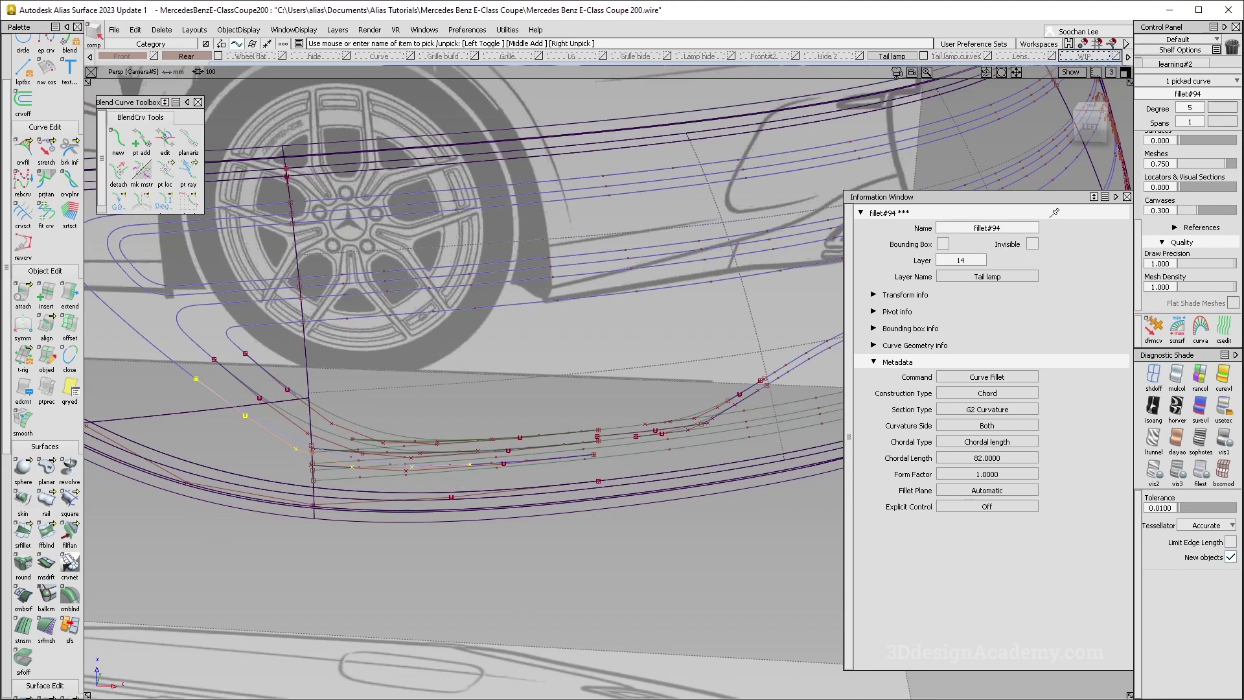
{"action": "key", "text": "alt+Tab"}
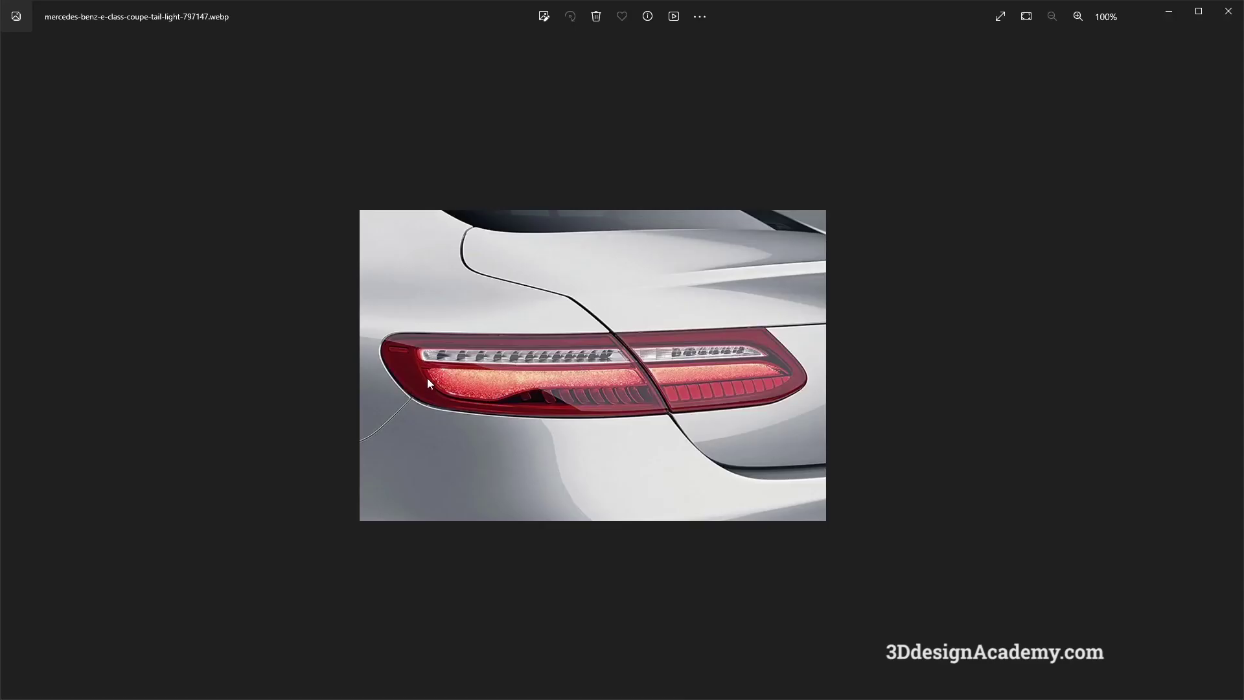
{"action": "key", "text": "alt+Tab"}
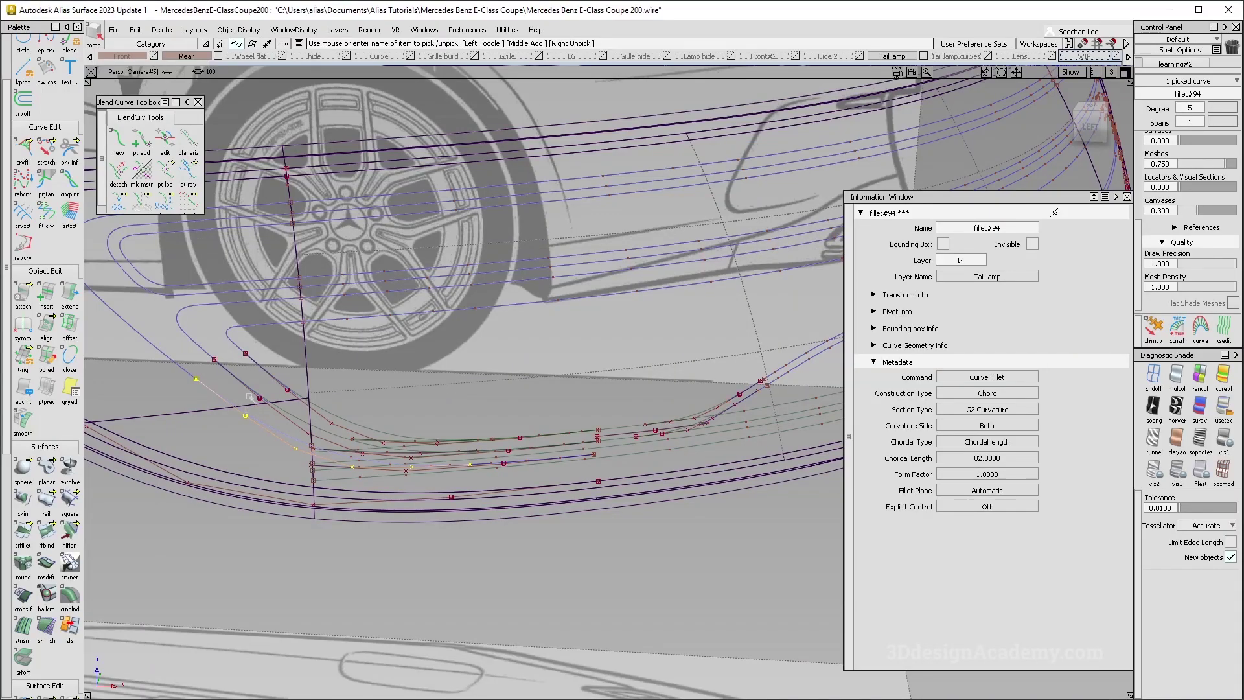
{"action": "left_click_drag", "start_coordinate": [250, 402], "coordinate": [235, 411], "text": "alt+shift"}
{"action": "key", "text": "alt+Tab"}
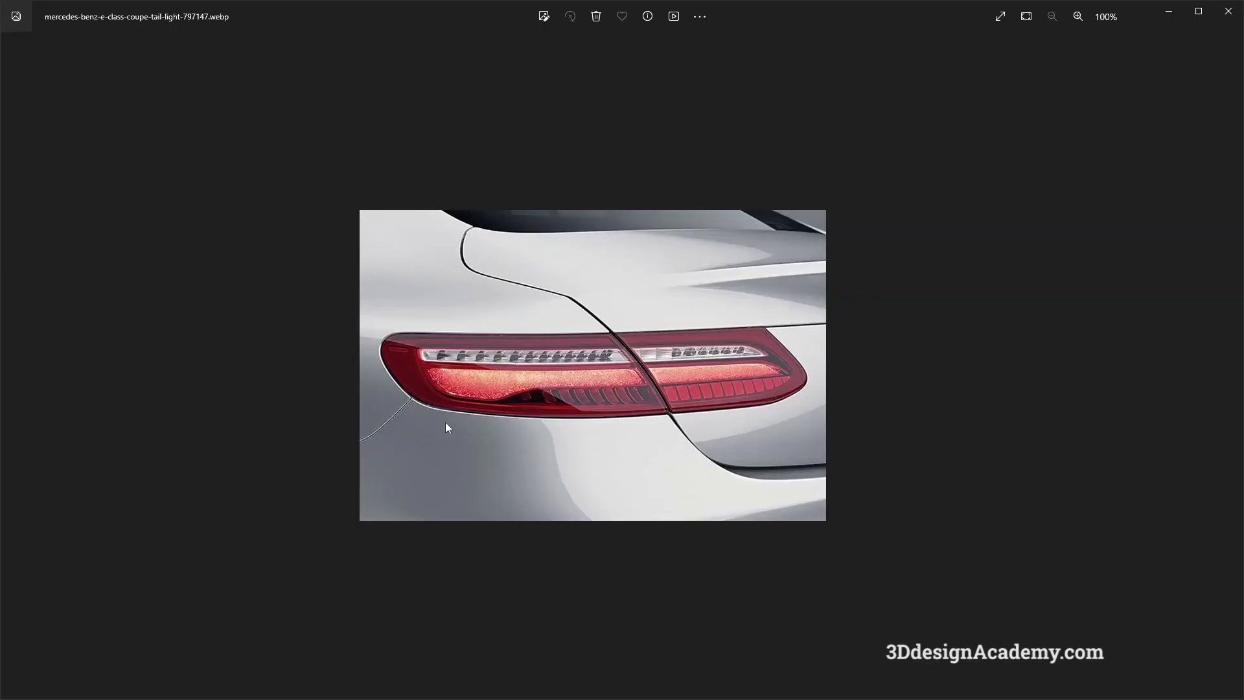
{"action": "key", "text": "alt+Tab"}
{"action": "left_click_drag", "start_coordinate": [446, 430], "coordinate": [453, 428], "text": "alt+shift"}
{"action": "key", "text": "alt+Tab"}
{"action": "key", "text": "alt+Tab"}
{"action": "left_click_drag", "start_coordinate": [381, 432], "coordinate": [357, 431], "text": "alt+shift"}
Duplicate the second outline's new lower-corner fillet in place.
{"action": "left_click_drag", "start_coordinate": [277, 433], "coordinate": [441, 471], "text": "ctrl+shift"}
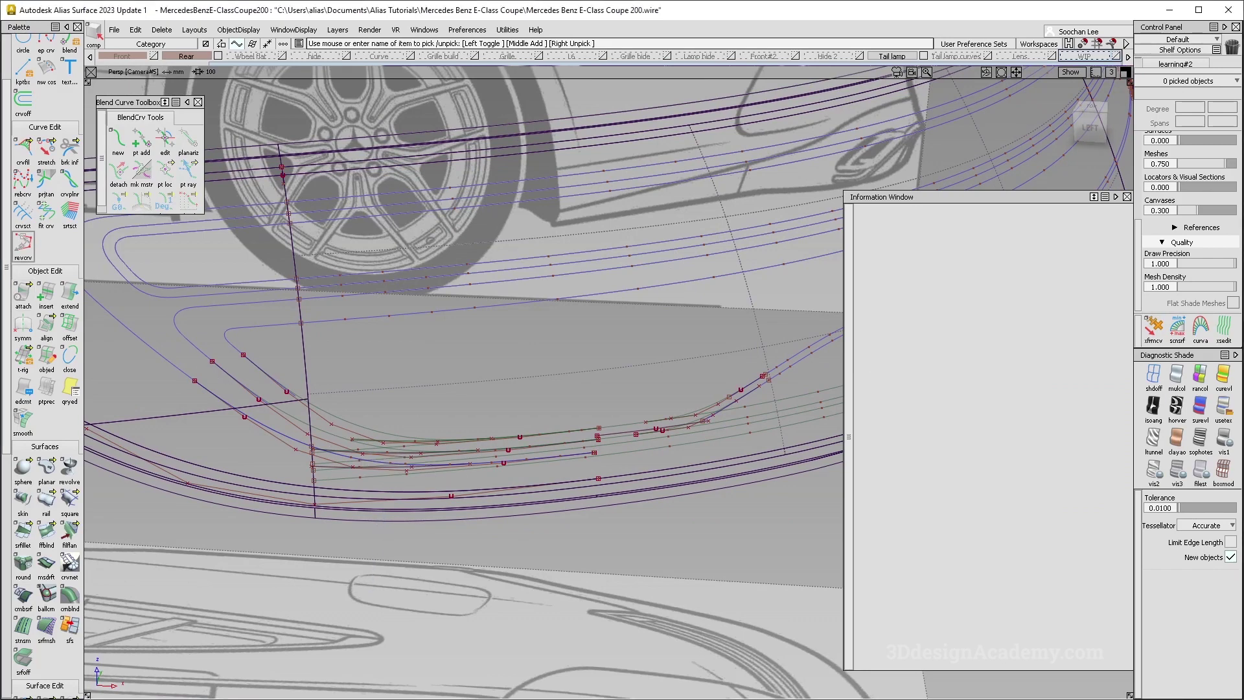
{"action": "left_click", "coordinate": [332, 433]}
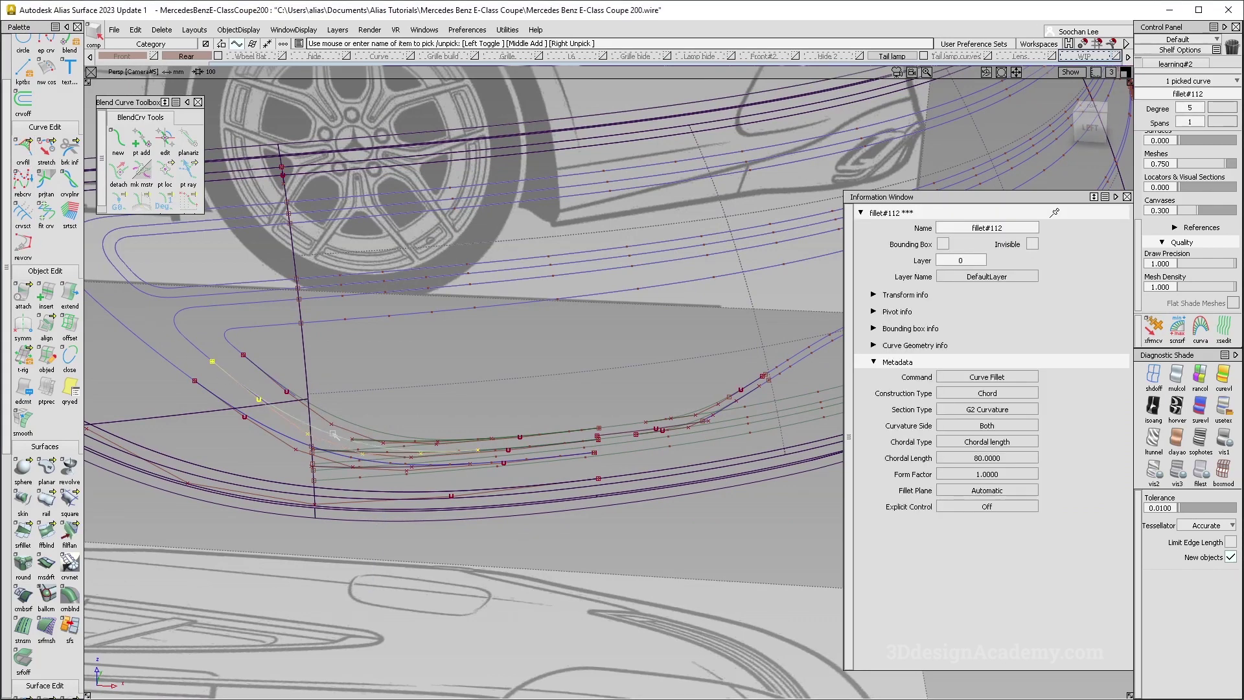
{"action": "key", "text": "ctrl+v"}
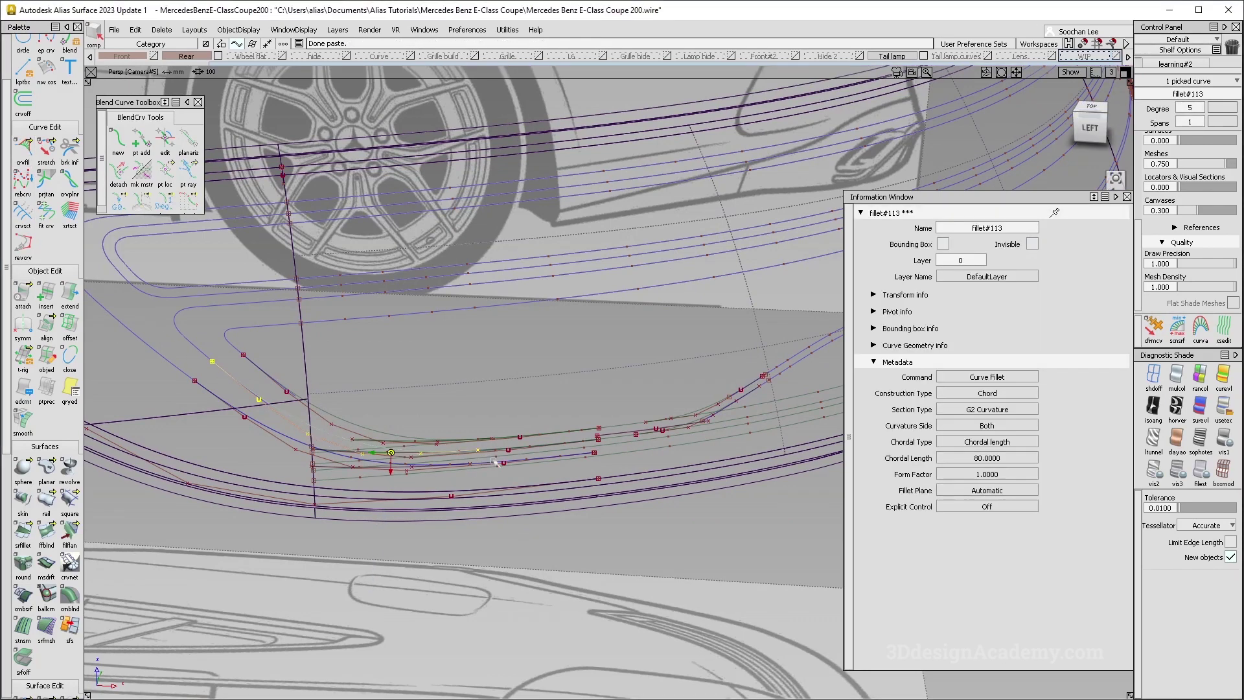
{"action": "scroll", "coordinate": [464, 453], "scroll_direction": "up", "scroll_amount": 3}
{"action": "left_click_drag", "start_coordinate": [458, 458], "coordinate": [347, 459], "text": "alt+shift"}
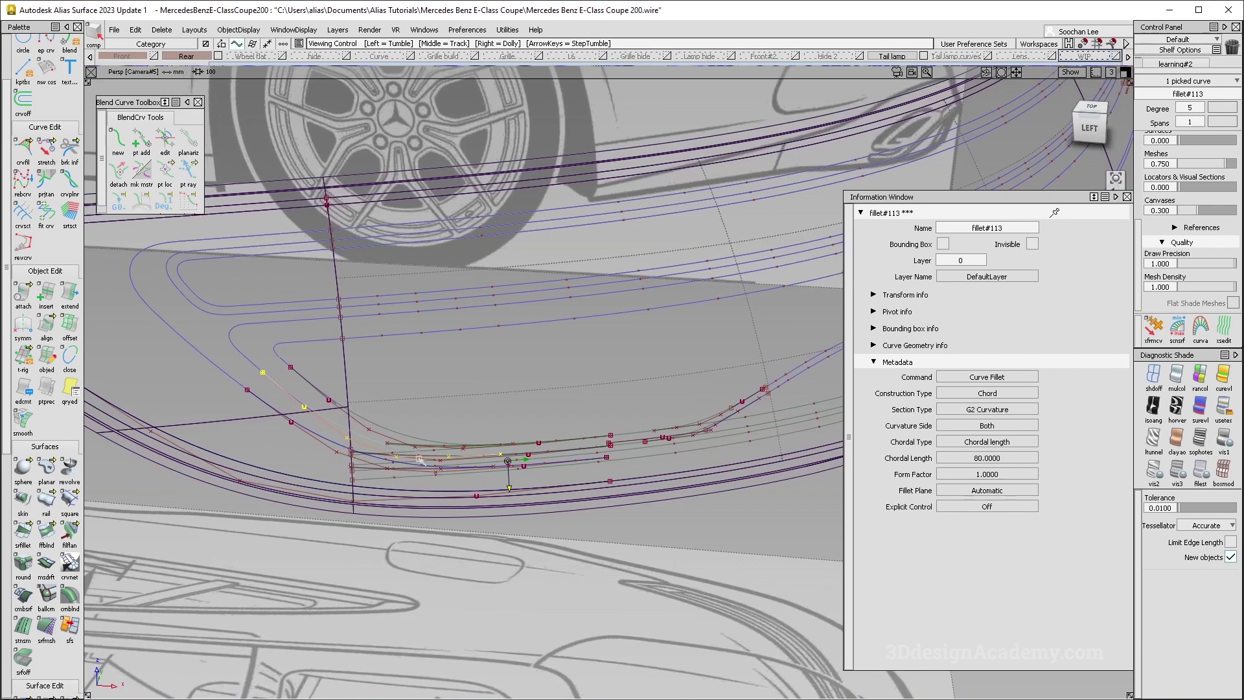
{"action": "scroll", "coordinate": [425, 455], "scroll_direction": "up", "scroll_amount": 5}
{"action": "left_click_drag", "start_coordinate": [445, 541], "coordinate": [415, 295], "text": "ctrl+shift"}
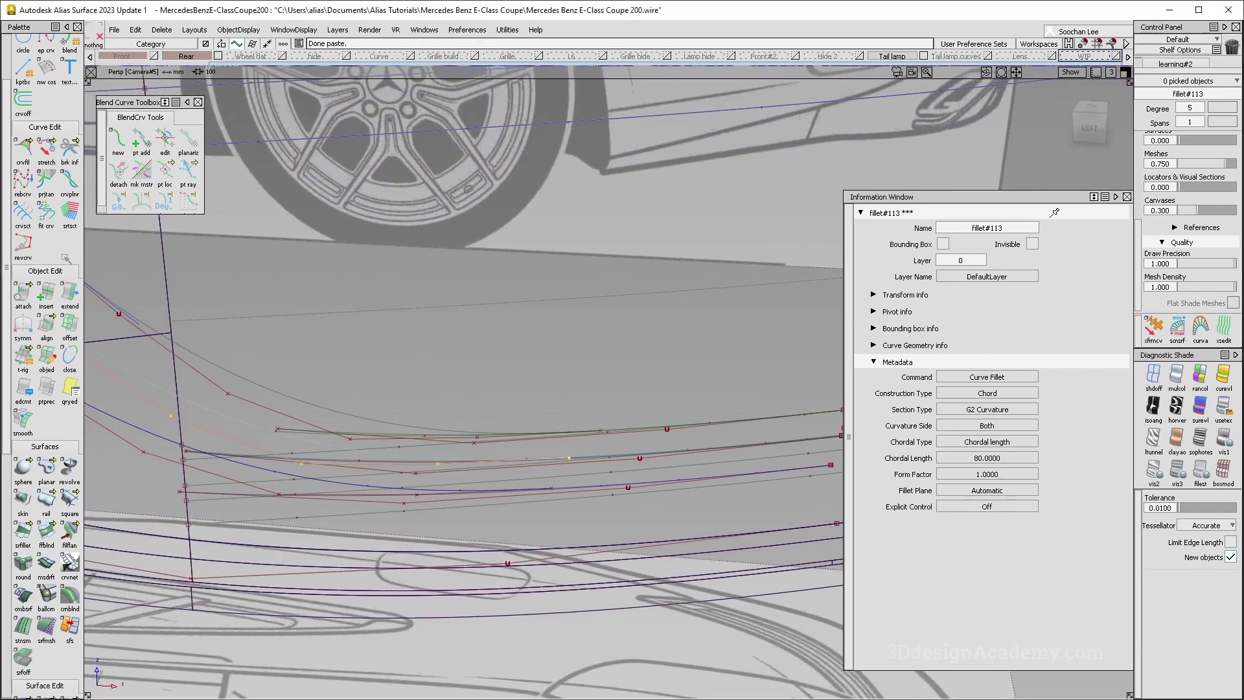
{"action": "double_click", "coordinate": [50, 324]}
{"action": "left_click", "coordinate": [497, 462]}
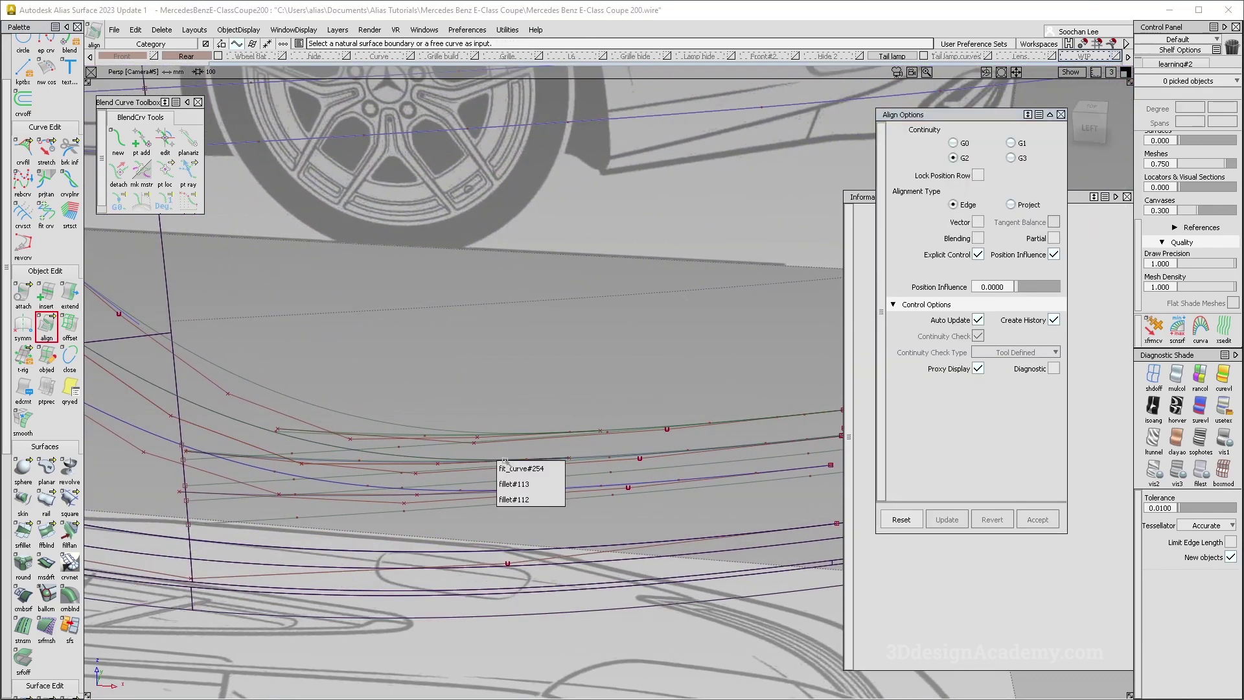
{"action": "left_click", "coordinate": [556, 482]}
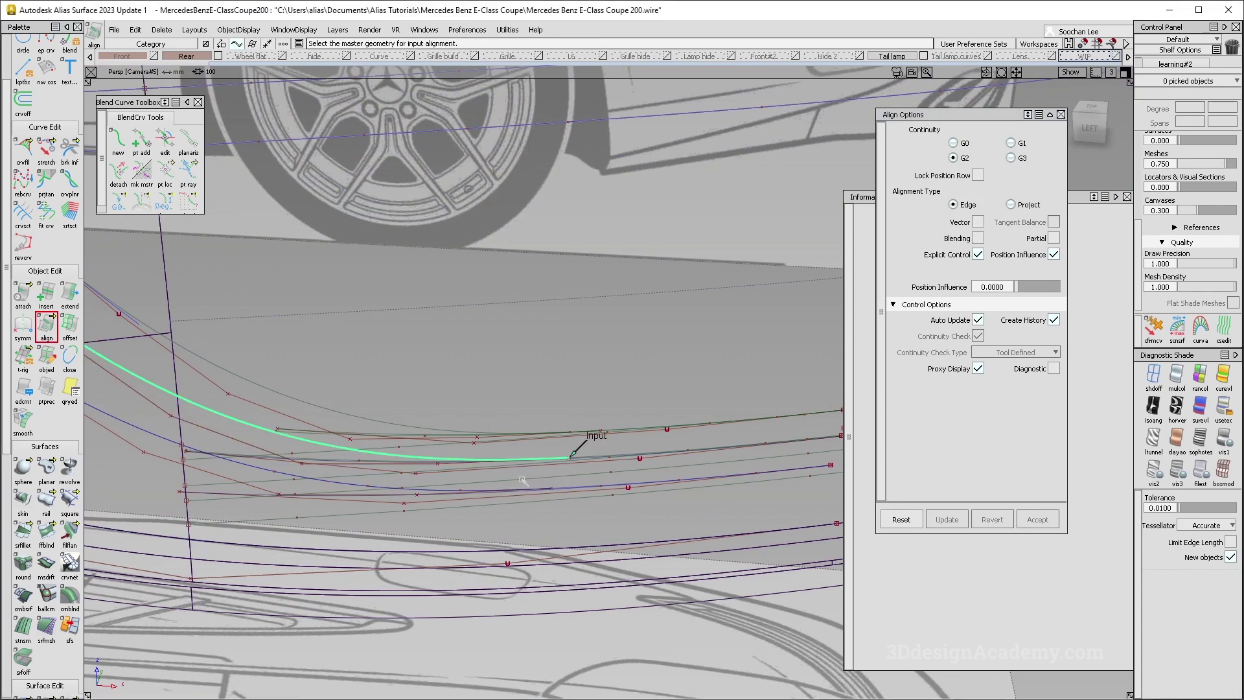
{"action": "left_click_drag", "start_coordinate": [536, 478], "coordinate": [679, 448], "text": "alt+shift"}
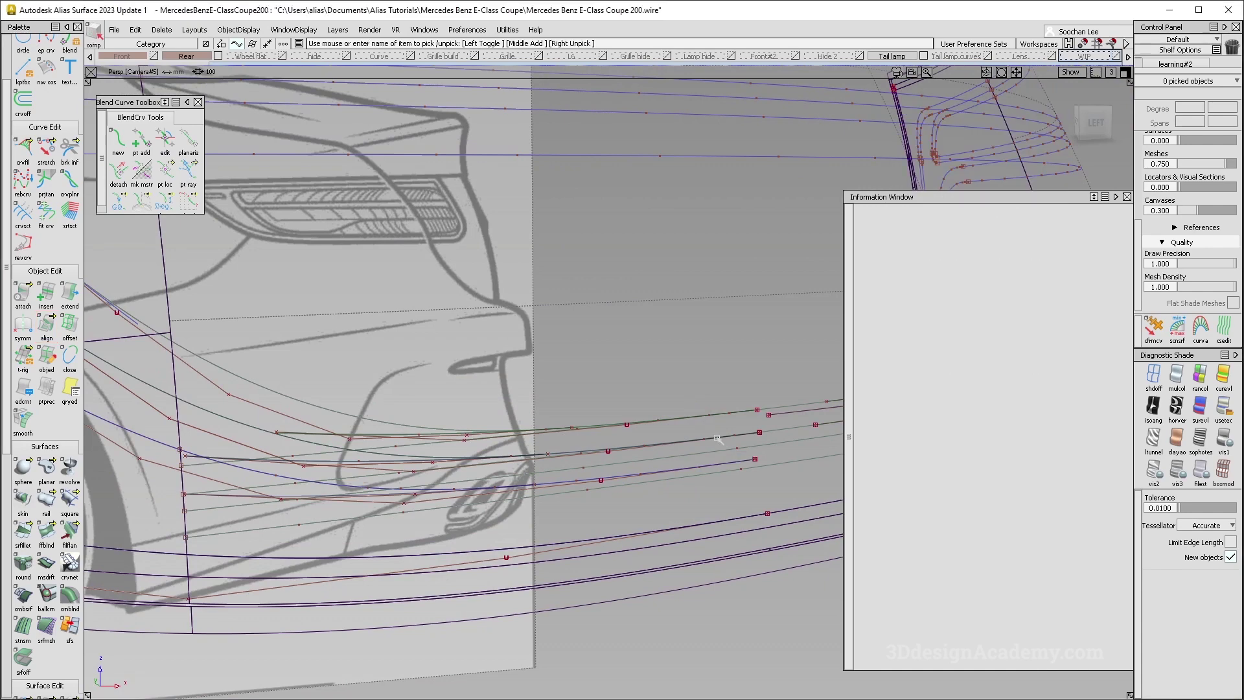
Duplicate the second outline's lower-edge fit curve and move the copy down between it and the third outline's lower-edge curve.
{"action": "left_click", "coordinate": [729, 445]}
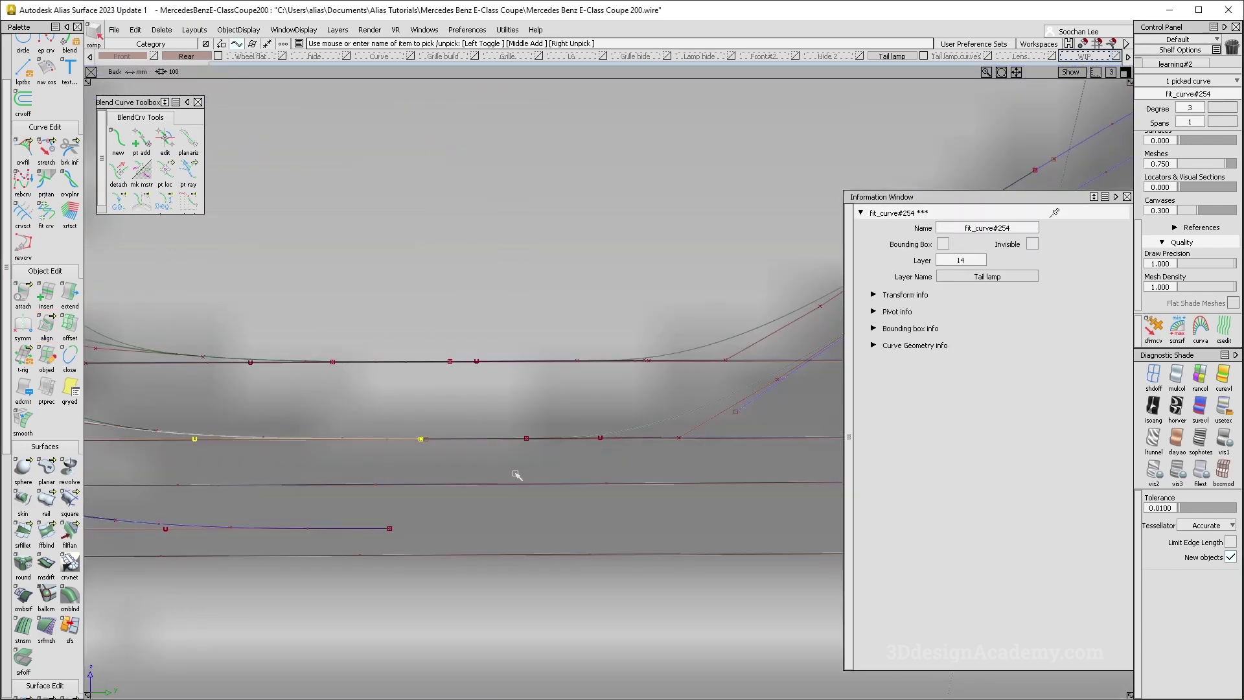
{"action": "right_click_drag", "start_coordinate": [383, 405], "coordinate": [303, 446], "text": "alt+shift"}
{"action": "right_click_drag", "start_coordinate": [439, 430], "coordinate": [543, 421], "text": "alt+shift"}
{"action": "middle_click_drag", "start_coordinate": [543, 421], "coordinate": [661, 417], "text": "alt+shift"}
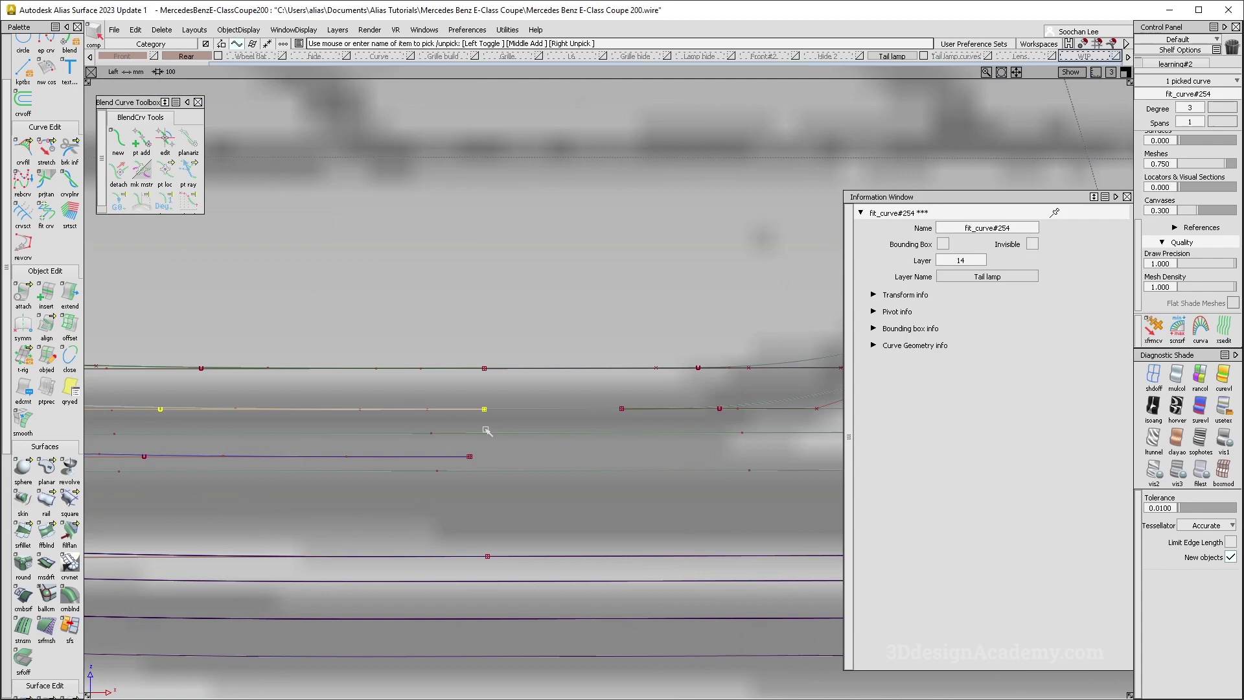
{"action": "right_click_drag", "start_coordinate": [486, 429], "coordinate": [387, 439], "text": "alt+shift"}
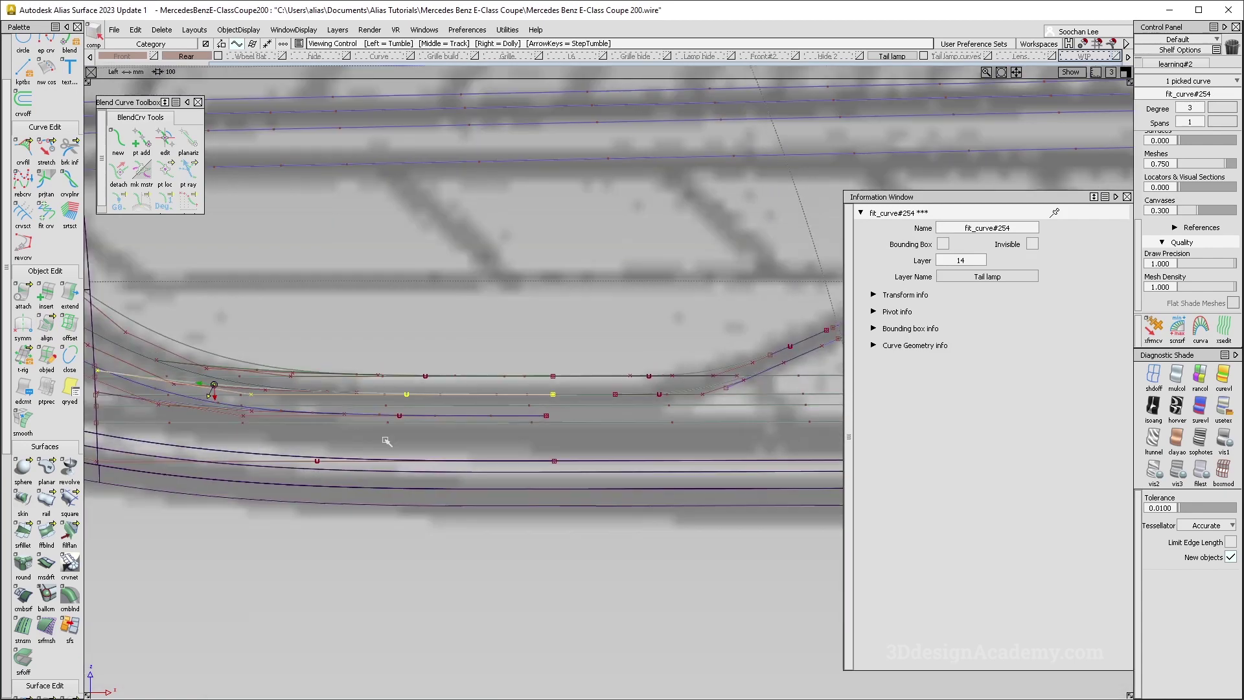
{"action": "middle_click_drag", "start_coordinate": [395, 438], "coordinate": [494, 437], "text": "alt+shift"}
{"action": "middle_click_drag", "start_coordinate": [583, 434], "coordinate": [533, 435], "text": "alt+shift"}
{"action": "right_click_drag", "start_coordinate": [598, 432], "coordinate": [575, 434], "text": "alt+shift"}
{"action": "middle_click_drag", "start_coordinate": [575, 433], "coordinate": [667, 428], "text": "alt+shift"}
{"action": "right_click_drag", "start_coordinate": [608, 425], "coordinate": [705, 421], "text": "alt+shift"}
{"action": "middle_click_drag", "start_coordinate": [704, 421], "coordinate": [617, 425], "text": "alt+shift"}
{"action": "key", "text": "ctrl+c"}
{"action": "key", "text": "ctrl+v"}
{"action": "left_click_drag", "start_coordinate": [679, 421], "coordinate": [679, 443]}
{"action": "middle_click_drag", "start_coordinate": [679, 443], "coordinate": [379, 418], "text": "alt+shift"}
{"action": "scroll", "coordinate": [56, 104], "scroll_direction": "up", "scroll_amount": 1}
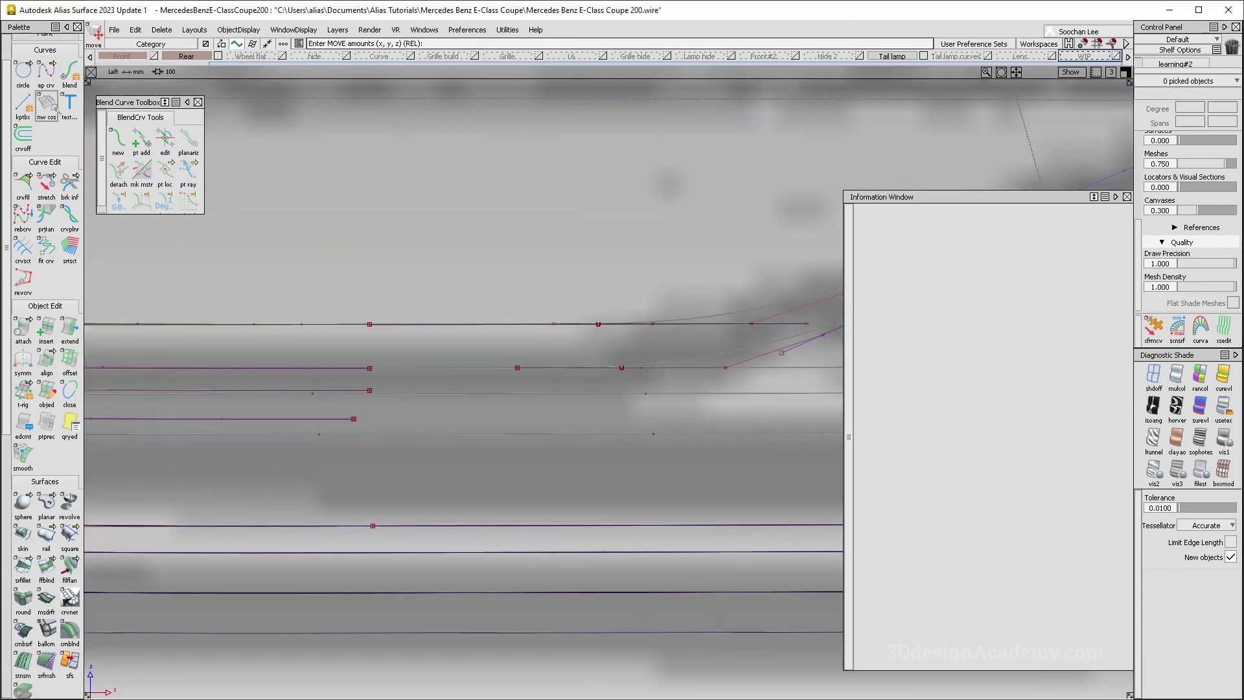
Draw a short vertical guide line downward from the inner end of the second outline's lower-edge fit curve.
{"action": "left_click", "coordinate": [46, 72]}
{"action": "left_click", "coordinate": [383, 363], "text": "ctrl"}
{"action": "left_click", "coordinate": [382, 409], "text": "ctrl"}
{"action": "left_click_drag", "start_coordinate": [358, 356], "coordinate": [353, 313], "text": "ctrl+shift"}
Move the copied fit curve so that its end point snaps onto the vertical guide line.
{"action": "left_click", "coordinate": [322, 390]}
{"action": "right_click_drag", "start_coordinate": [364, 390], "coordinate": [162, 429], "text": "alt+shift"}
{"action": "middle_click_drag", "start_coordinate": [162, 429], "coordinate": [366, 347], "text": "ctrl+shift"}
{"action": "left_click", "coordinate": [391, 403], "text": "ctrl"}
{"action": "middle_click_drag", "start_coordinate": [389, 452], "coordinate": [387, 409], "text": "ctrl+shift"}
{"action": "left_click", "coordinate": [386, 401], "text": "ctrl+alt"}
{"action": "left_click_drag", "start_coordinate": [250, 259], "coordinate": [204, 259], "text": "ctrl+shift"}
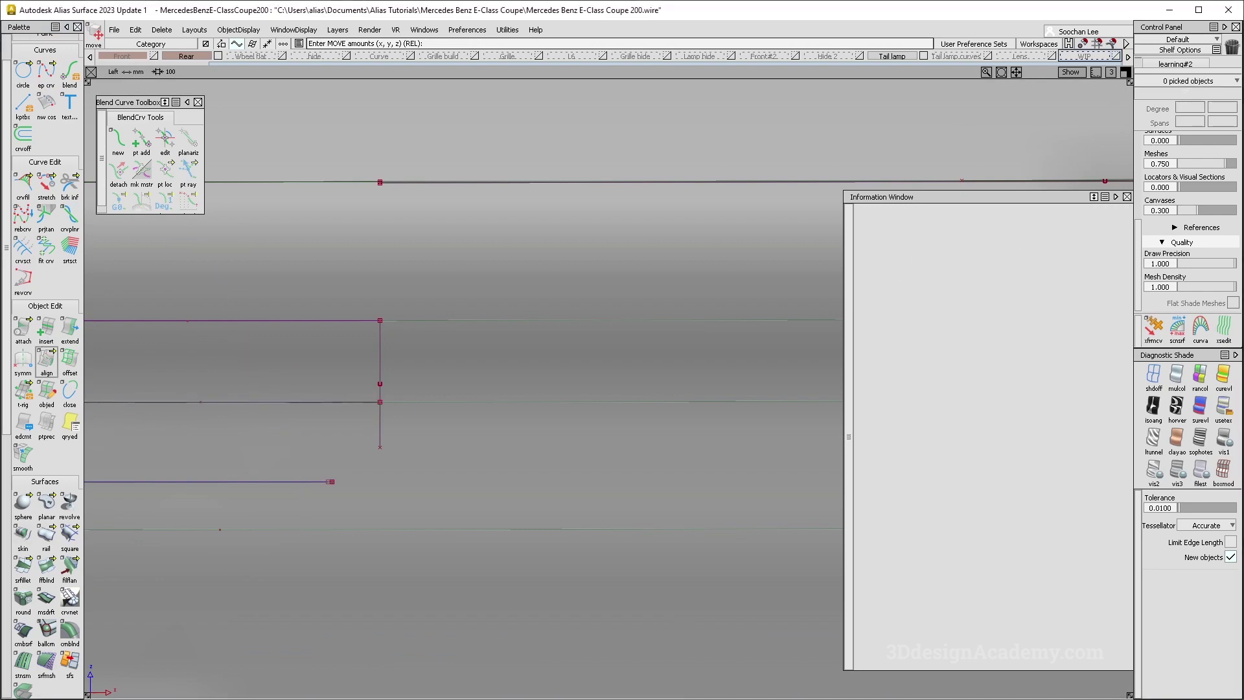
Try to align the end of the copied lower-edge curve with the vertical guide line.
{"action": "left_click", "coordinate": [47, 360]}
{"action": "left_click", "coordinate": [380, 406]}
{"action": "left_click", "coordinate": [397, 401]}
{"action": "right_click_drag", "start_coordinate": [364, 397], "coordinate": [78, 427], "text": "alt+shift"}
{"action": "middle_click_drag", "start_coordinate": [78, 427], "coordinate": [391, 445], "text": "alt+shift"}
{"action": "left_click_drag", "start_coordinate": [391, 444], "coordinate": [343, 420], "text": "ctrl+shift"}
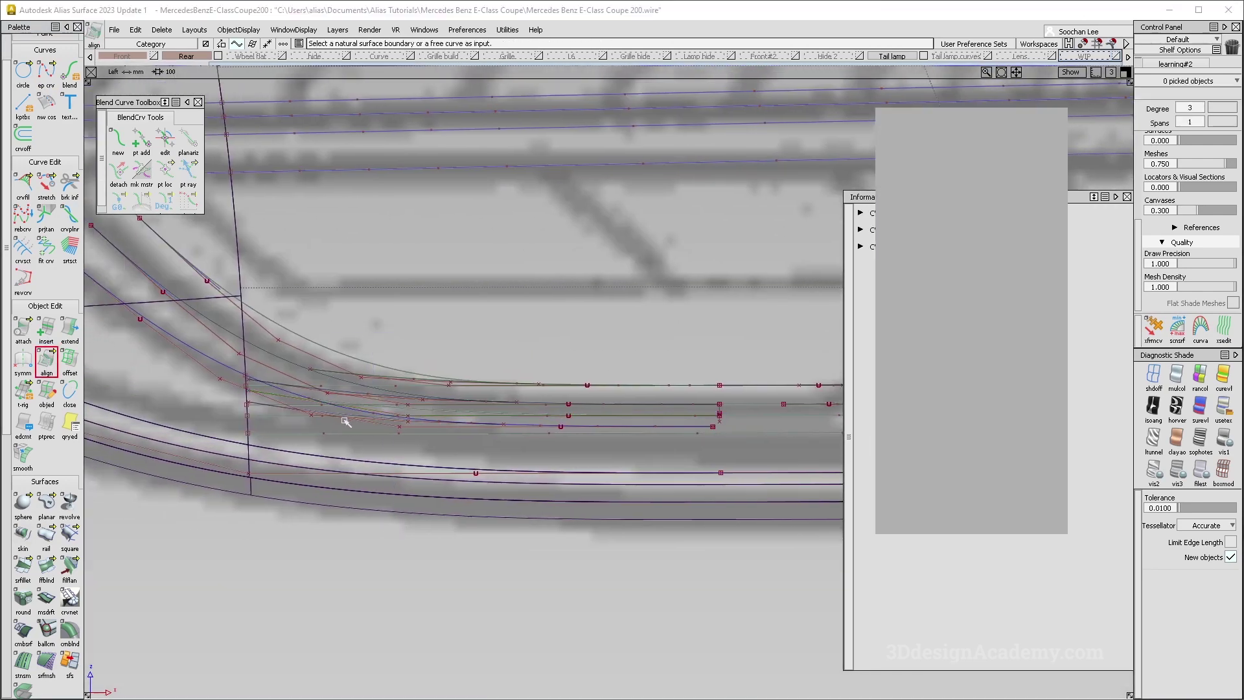
{"action": "right_click_drag", "start_coordinate": [343, 420], "coordinate": [397, 415], "text": "alt+shift"}
{"action": "left_click_drag", "start_coordinate": [392, 418], "coordinate": [347, 414], "text": "ctrl+shift"}
Project the copied lower-edge curve onto the tail lamp surface in the side view.
{"action": "scroll", "coordinate": [24, 642], "scroll_direction": "down", "scroll_amount": 4}
{"action": "left_click", "coordinate": [24, 632]}
{"action": "left_click", "coordinate": [671, 417]}
{"action": "key", "text": "space"}
{"action": "left_click", "coordinate": [671, 418]}
{"action": "left_click", "coordinate": [580, 431]}
{"action": "right_click_drag", "start_coordinate": [580, 430], "coordinate": [505, 370], "text": "alt+shift"}
{"action": "left_click", "coordinate": [457, 395]}
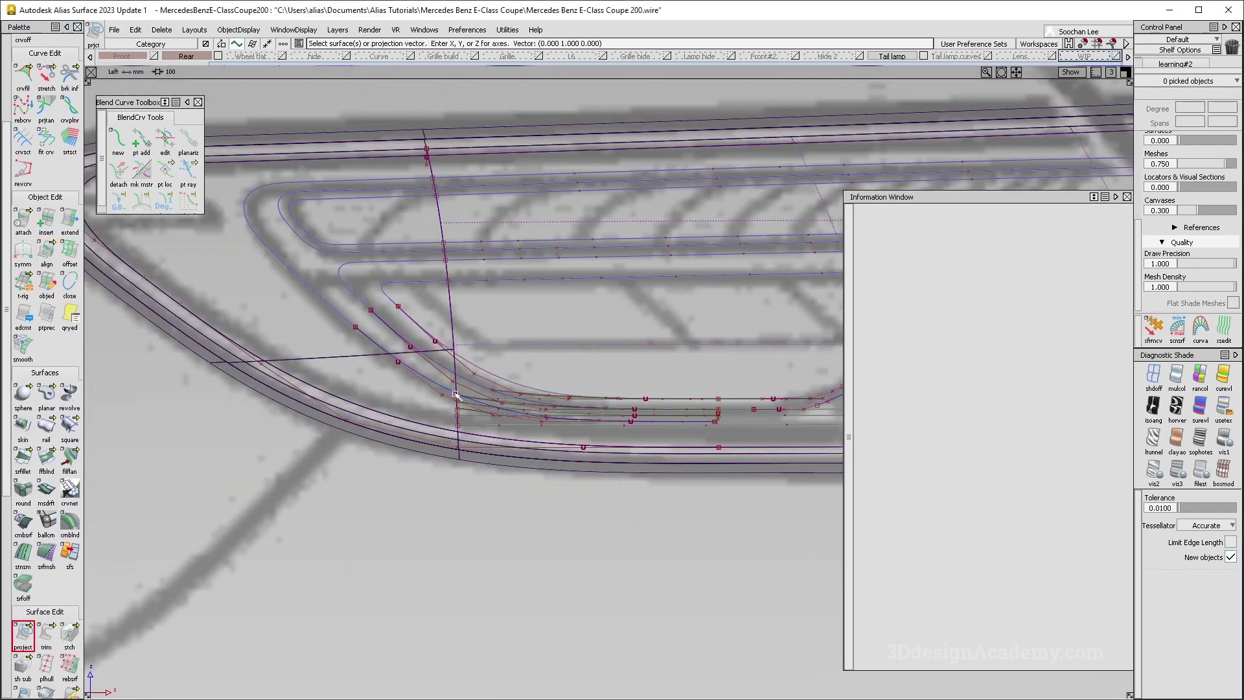
Try to align the duplicated fillet's lower end to the projected lower-edge curve with G2 continuity in the perspective view.
{"action": "key", "text": "F8"}
{"action": "left_click", "coordinate": [410, 451], "text": "alt+shift"}
{"action": "left_click_drag", "start_coordinate": [412, 456], "coordinate": [387, 489], "text": "alt+shift"}
{"action": "right_click_drag", "start_coordinate": [462, 477], "coordinate": [409, 481], "text": "alt+shift"}
{"action": "left_click_drag", "start_coordinate": [408, 481], "coordinate": [343, 493], "text": "alt+shift"}
{"action": "left_click_drag", "start_coordinate": [249, 382], "coordinate": [377, 425], "text": "alt+shift"}
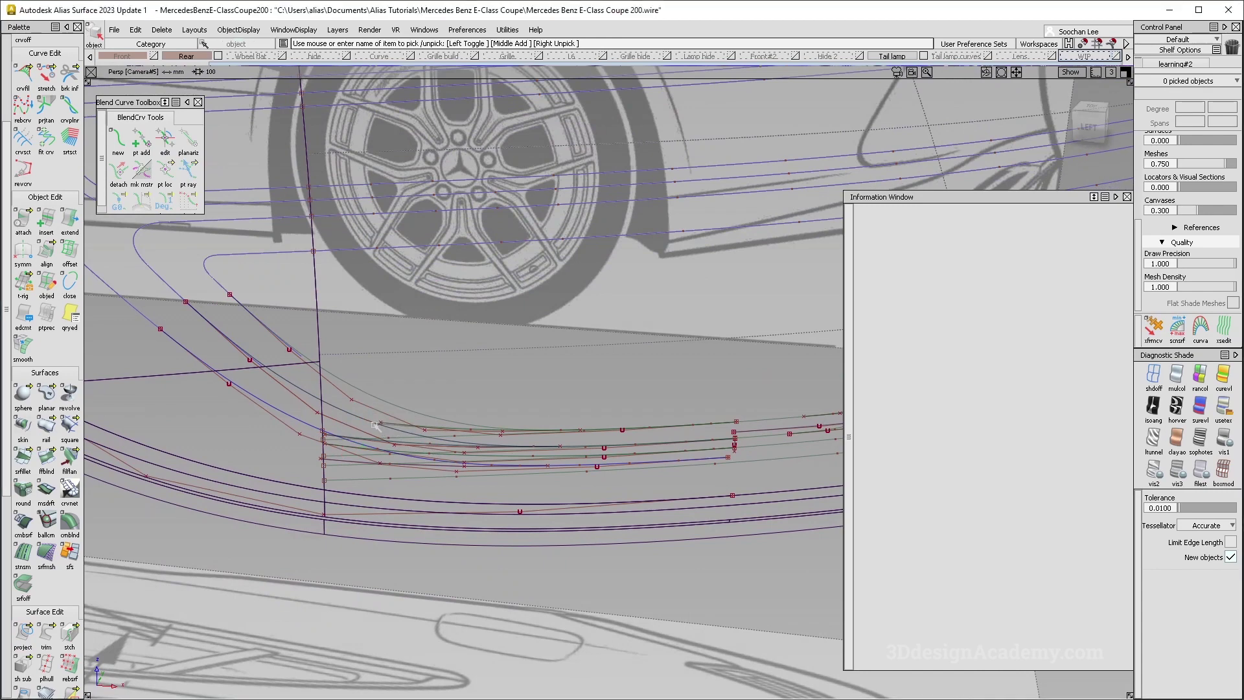
{"action": "left_click", "coordinate": [391, 443]}
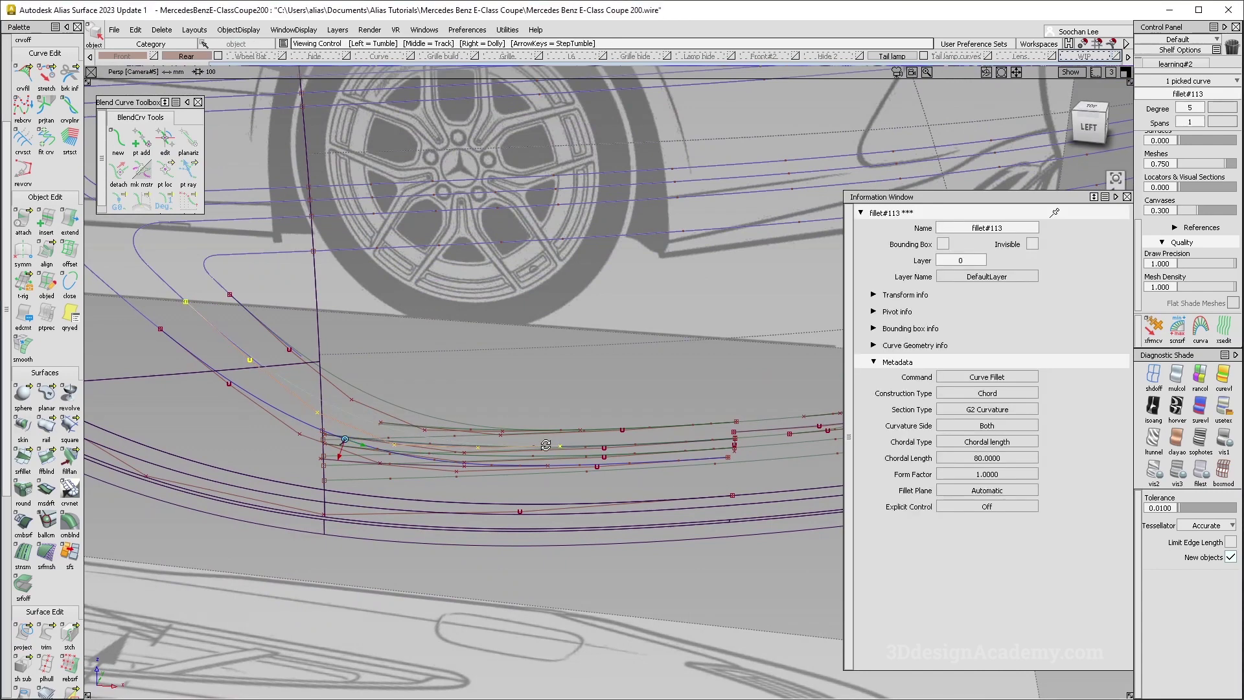
{"action": "left_click_drag", "start_coordinate": [546, 445], "coordinate": [539, 457], "text": "alt+shift"}
{"action": "left_click", "coordinate": [539, 456]}
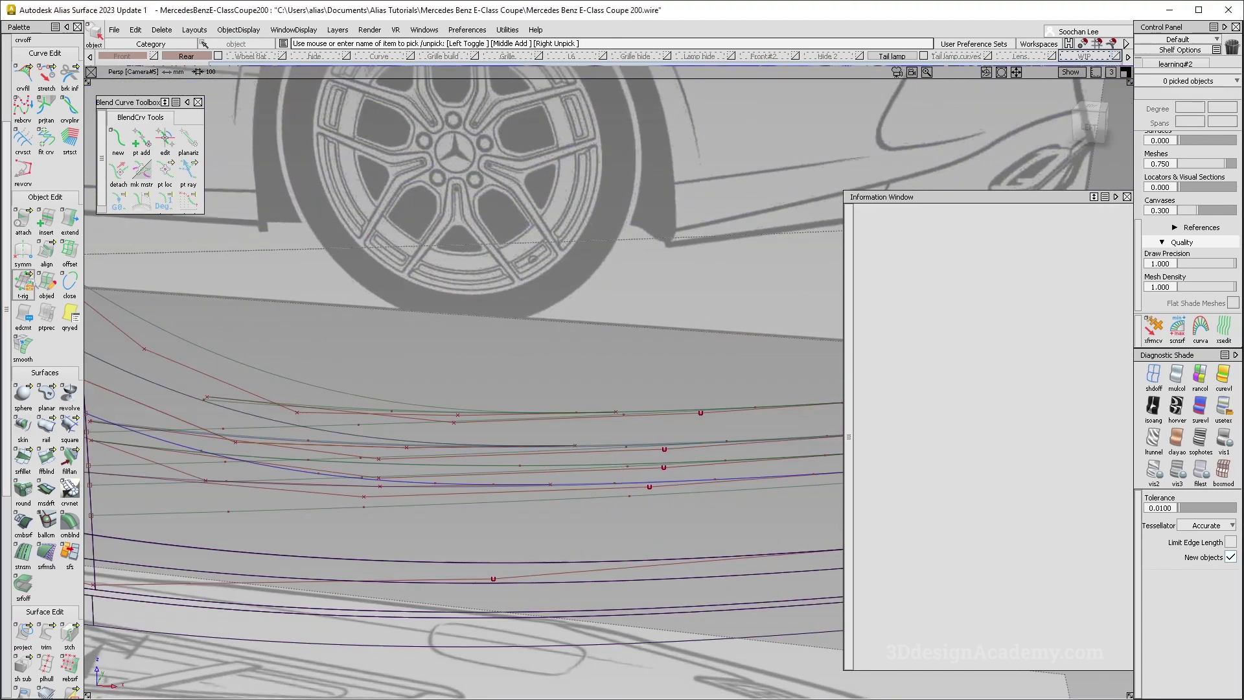
{"action": "double_click", "coordinate": [47, 251]}
{"action": "left_click", "coordinate": [535, 449]}
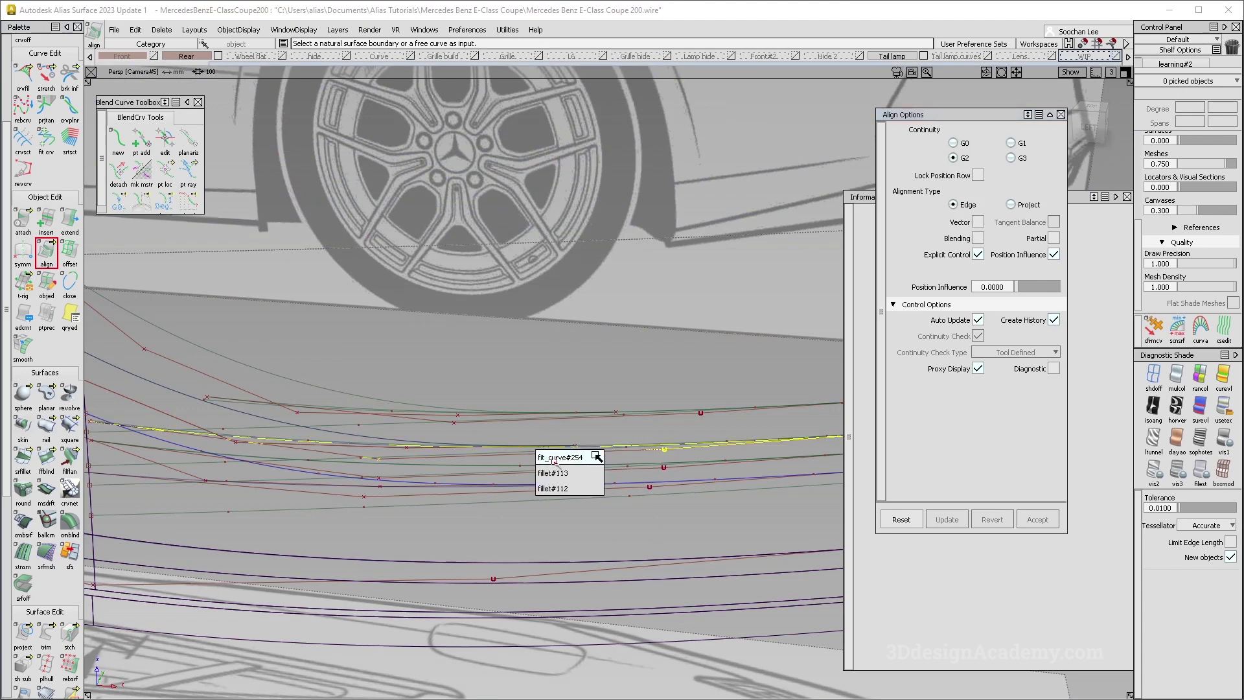
{"action": "left_click", "coordinate": [555, 459]}
{"action": "left_click", "coordinate": [590, 468]}
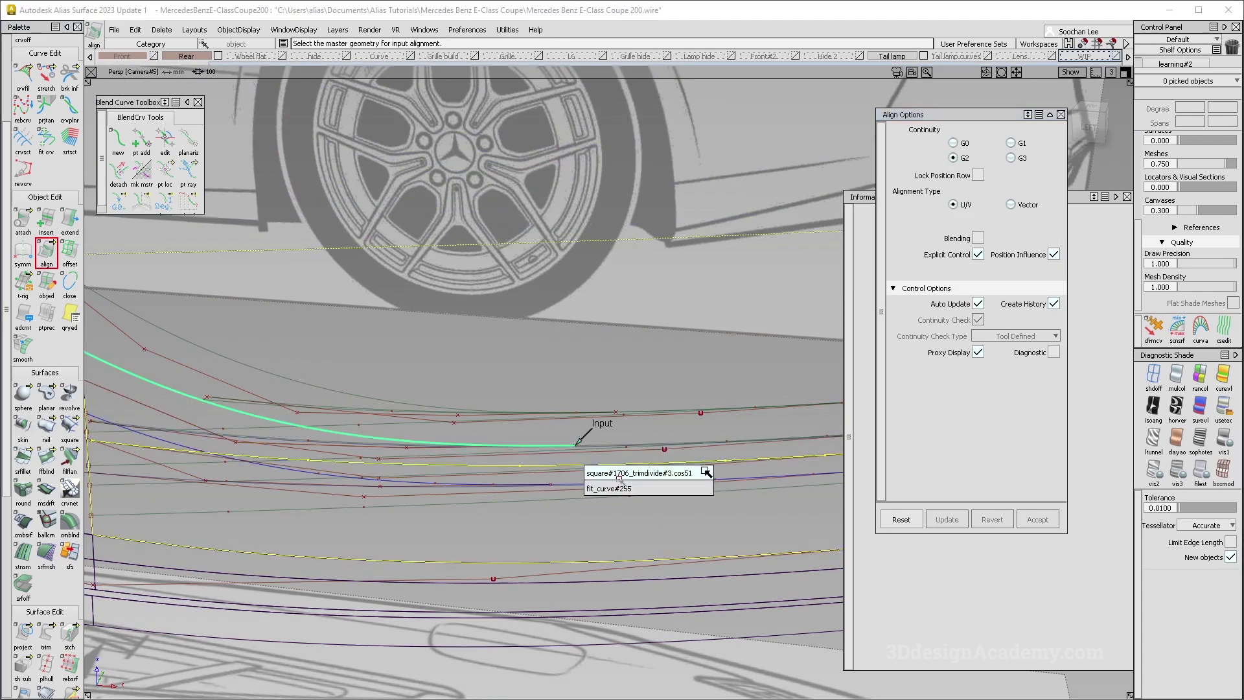
{"action": "left_click", "coordinate": [623, 474]}
Delete the duplicated lower-corner fillet.
{"action": "left_click_drag", "start_coordinate": [624, 475], "coordinate": [356, 444], "text": "alt+shift"}
{"action": "left_click_drag", "start_coordinate": [273, 426], "coordinate": [425, 425], "text": "alt+shift"}
{"action": "left_click", "coordinate": [428, 422]}
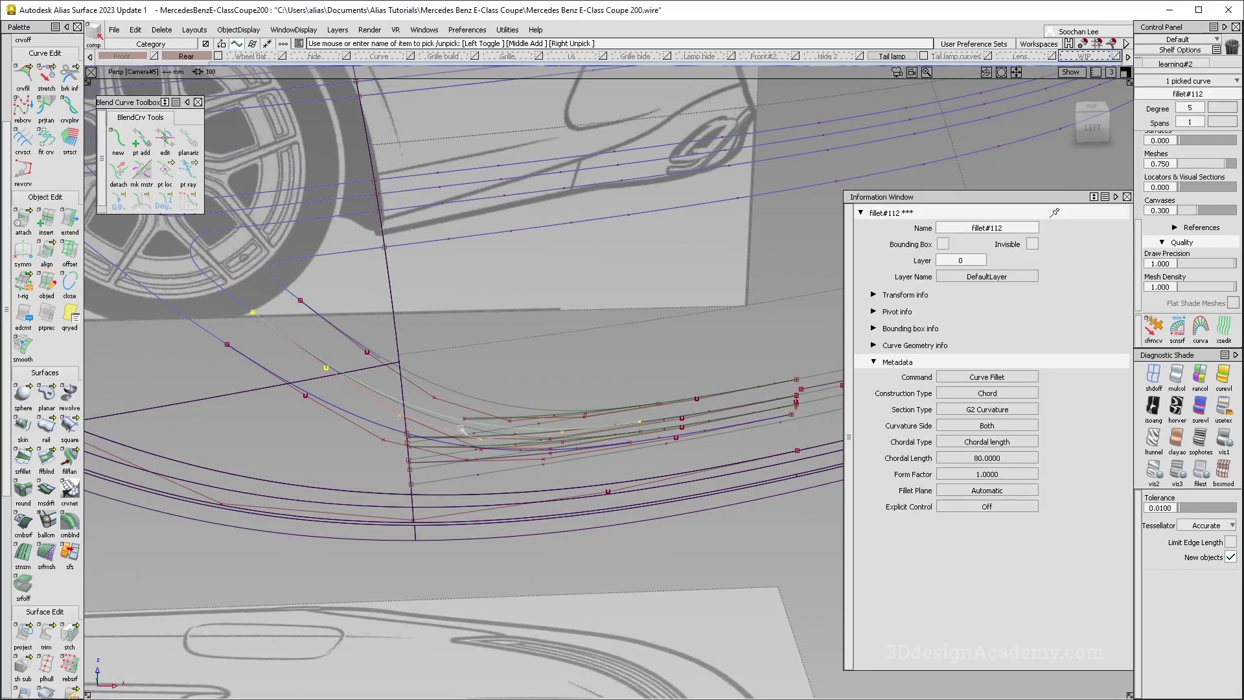
{"action": "key", "text": "Delete"}
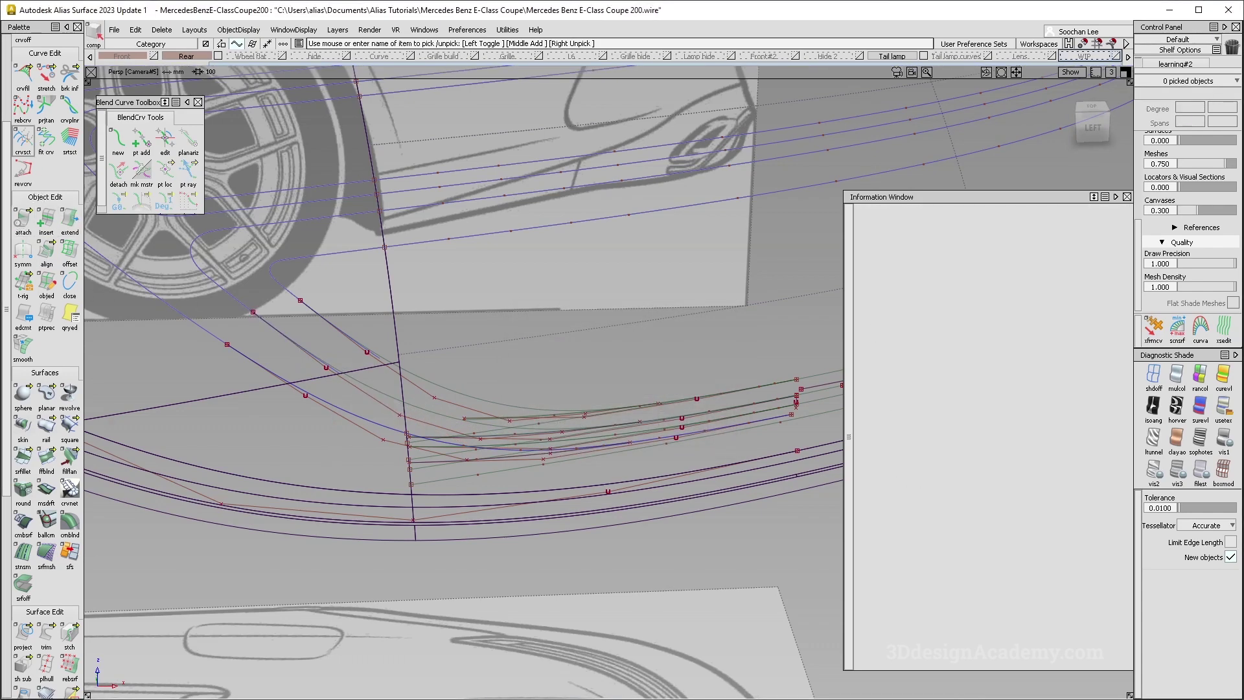
Fillet the lower corner between the surface boundary curve and the projected lower-edge curve with Chord construction, G2 curvature and chordal length 80.
{"action": "left_click", "coordinate": [23, 76]}
{"action": "left_click", "coordinate": [326, 365]}
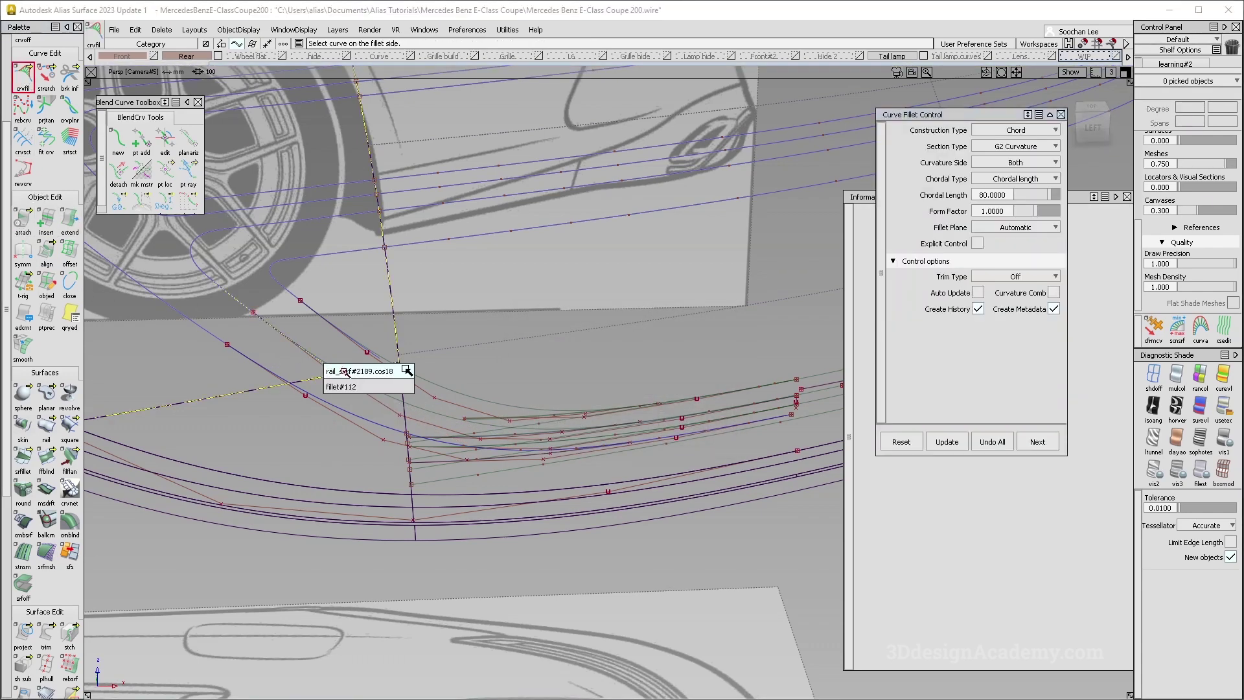
{"action": "left_click", "coordinate": [349, 374]}
{"action": "middle_click_drag", "start_coordinate": [657, 436], "coordinate": [610, 445], "text": "alt+shift"}
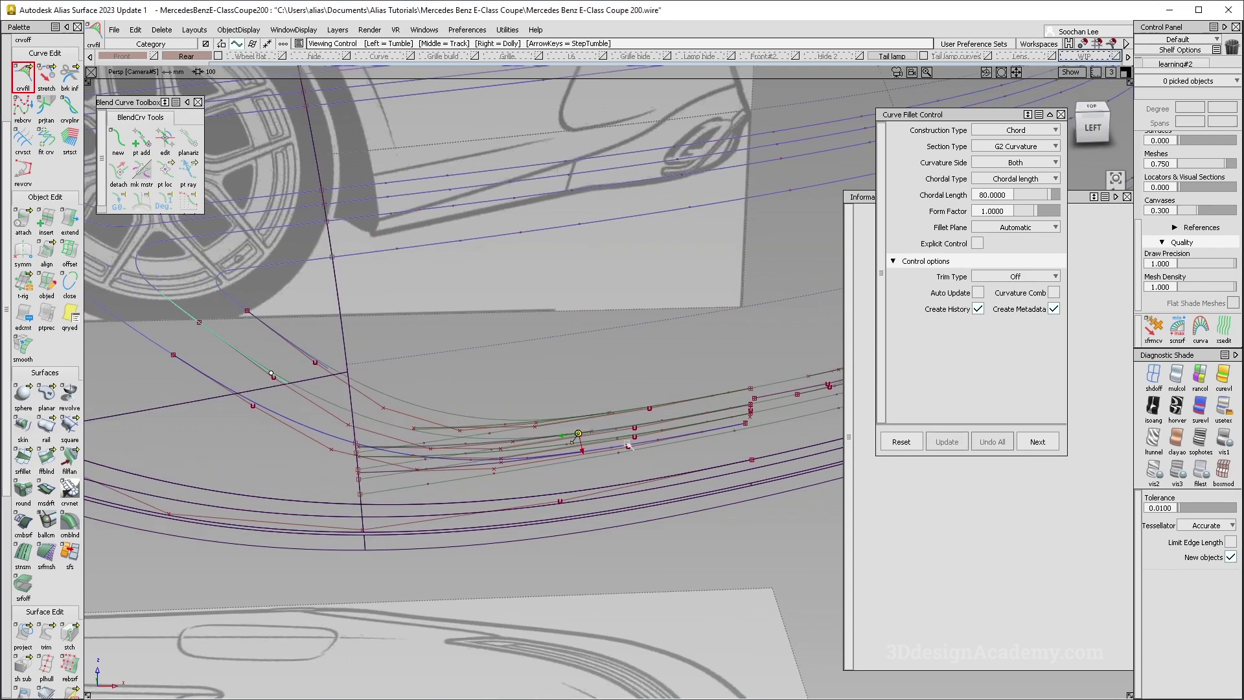
{"action": "left_click_drag", "start_coordinate": [622, 444], "coordinate": [624, 445], "text": "alt+shift"}
{"action": "left_click", "coordinate": [635, 443]}
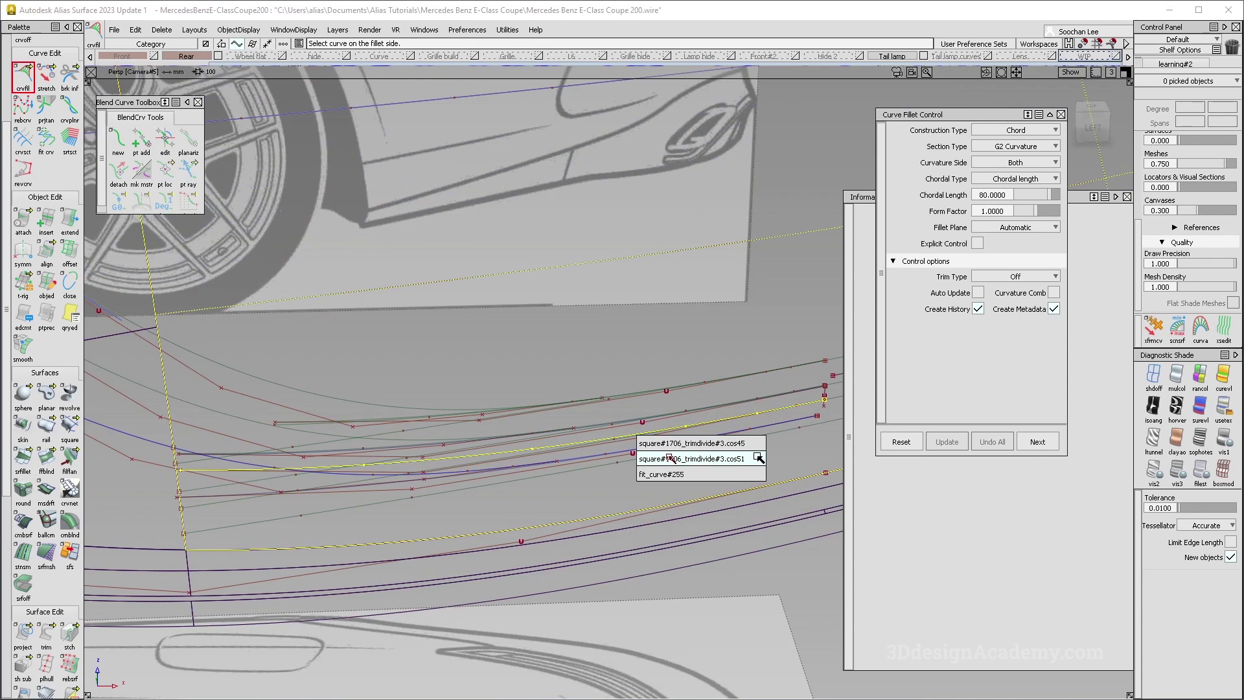
{"action": "left_click", "coordinate": [669, 458]}
{"action": "left_click_drag", "start_coordinate": [436, 422], "coordinate": [389, 426], "text": "alt+shift"}
{"action": "key", "text": "alt+shift"}
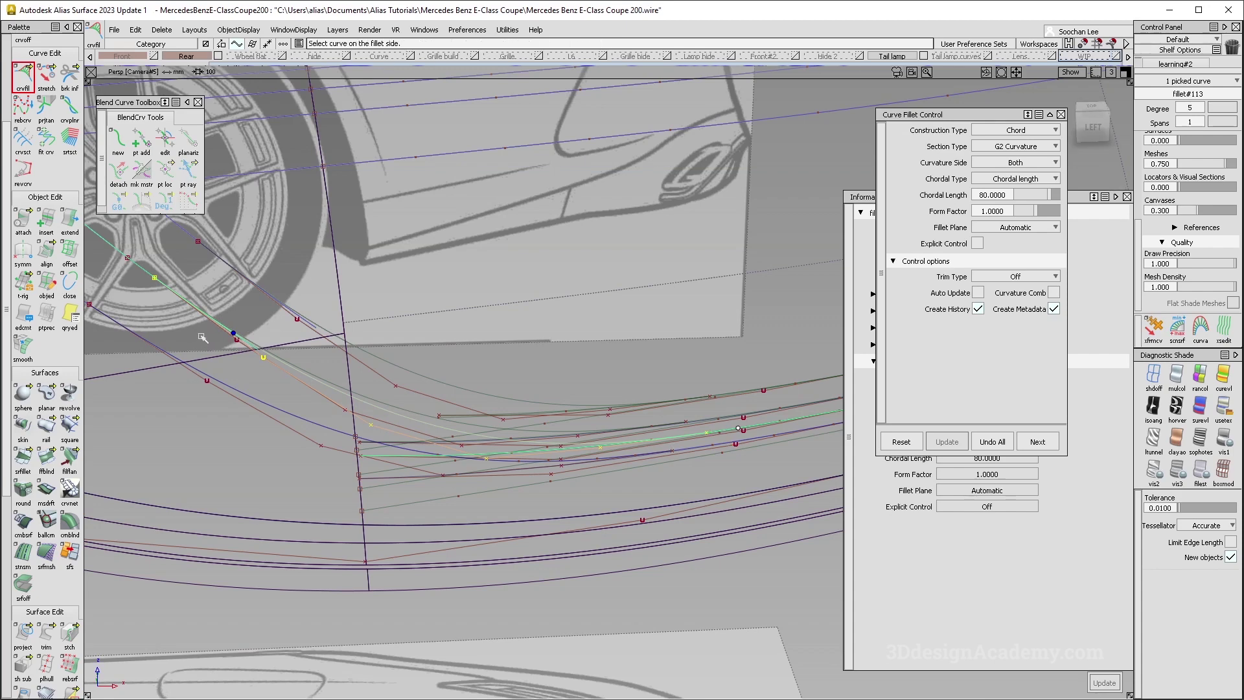
{"action": "left_click_drag", "start_coordinate": [214, 303], "coordinate": [530, 417], "text": "alt+shift"}
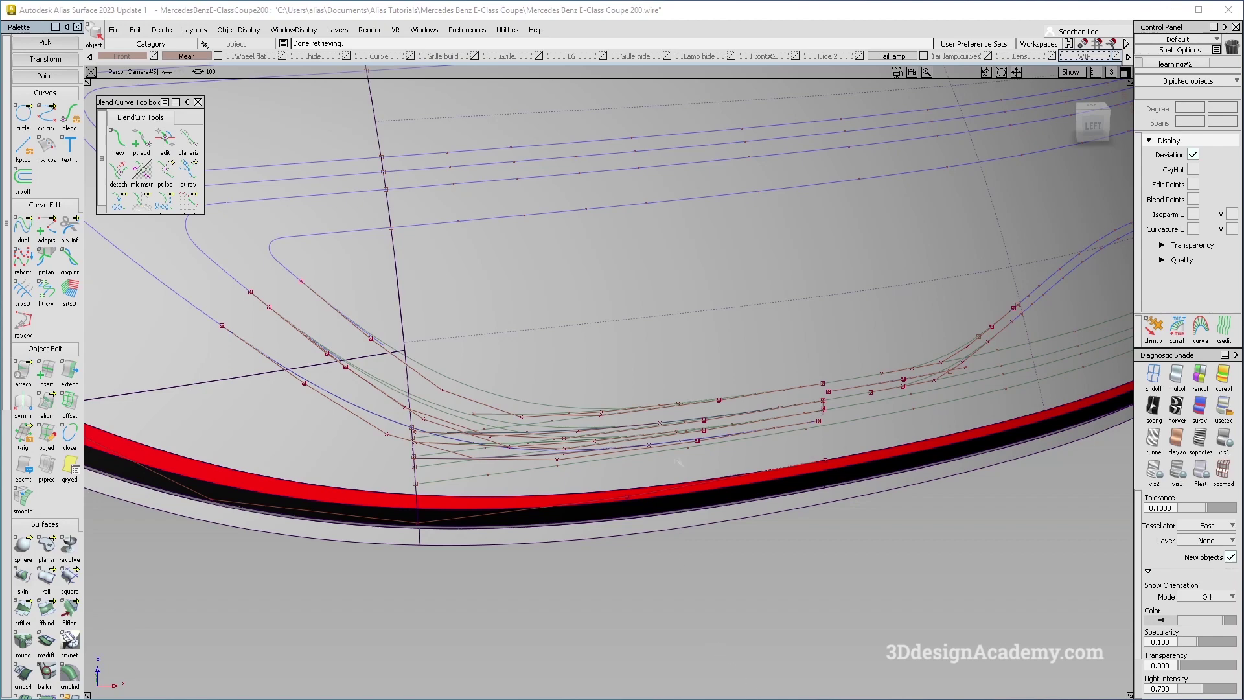
Check the outermost lower-corner fillet's chordal length and delete that fillet.
{"action": "middle_click_drag", "start_coordinate": [474, 445], "coordinate": [559, 434], "text": "alt+shift"}
{"action": "scroll", "coordinate": [531, 409], "scroll_direction": "up", "scroll_amount": 2}
{"action": "mouse_move", "coordinate": [531, 409]}
{"action": "left_mouse_down", "text": "alt+shift"}
{"action": "mouse_move", "coordinate": [455, 426]}
{"action": "mouse_move", "coordinate": [541, 389]}
{"action": "left_mouse_up", "text": "alt+shift"}
{"action": "middle_click_drag", "start_coordinate": [541, 390], "coordinate": [547, 416], "text": "alt+shift"}
{"action": "right_click_drag", "start_coordinate": [547, 417], "coordinate": [447, 402], "text": "alt+shift"}
{"action": "left_click_drag", "start_coordinate": [447, 402], "coordinate": [453, 382], "text": "alt+shift"}
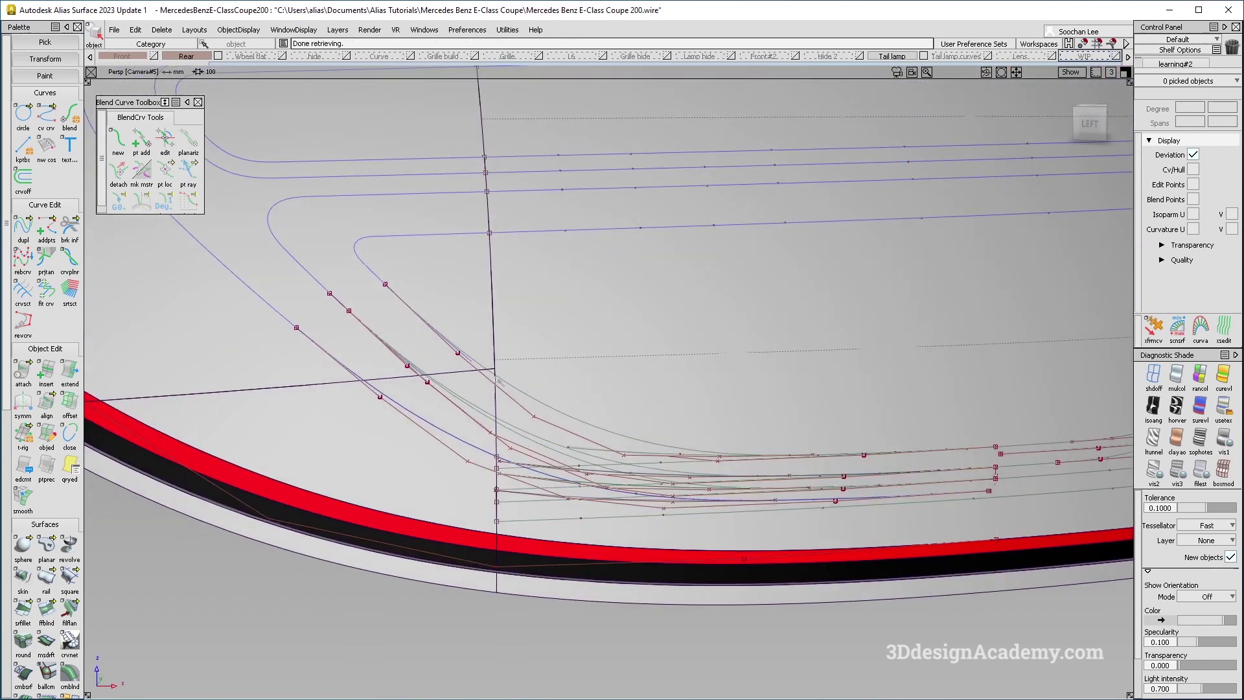
{"action": "left_click", "coordinate": [451, 436]}
{"action": "left_click_drag", "start_coordinate": [456, 444], "coordinate": [588, 475], "text": "alt+shift"}
{"action": "left_click", "coordinate": [481, 470]}
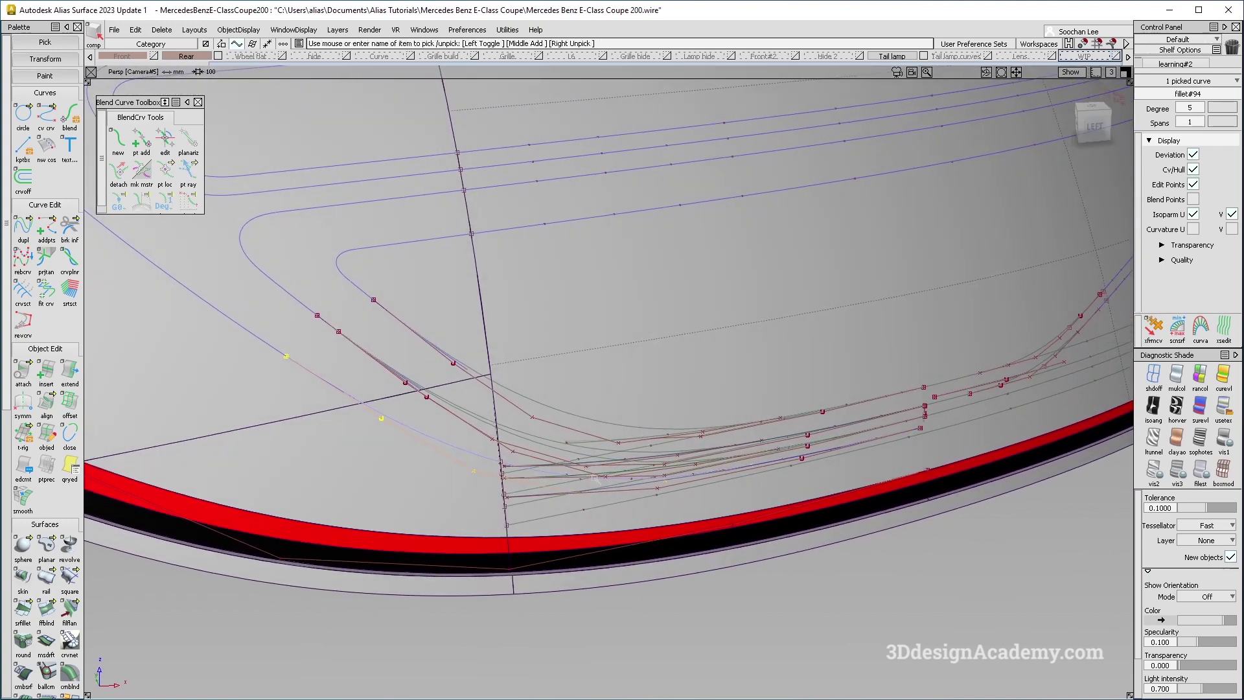
{"action": "right_click_drag", "start_coordinate": [673, 513], "coordinate": [672, 445], "text": "ctrl+shift"}
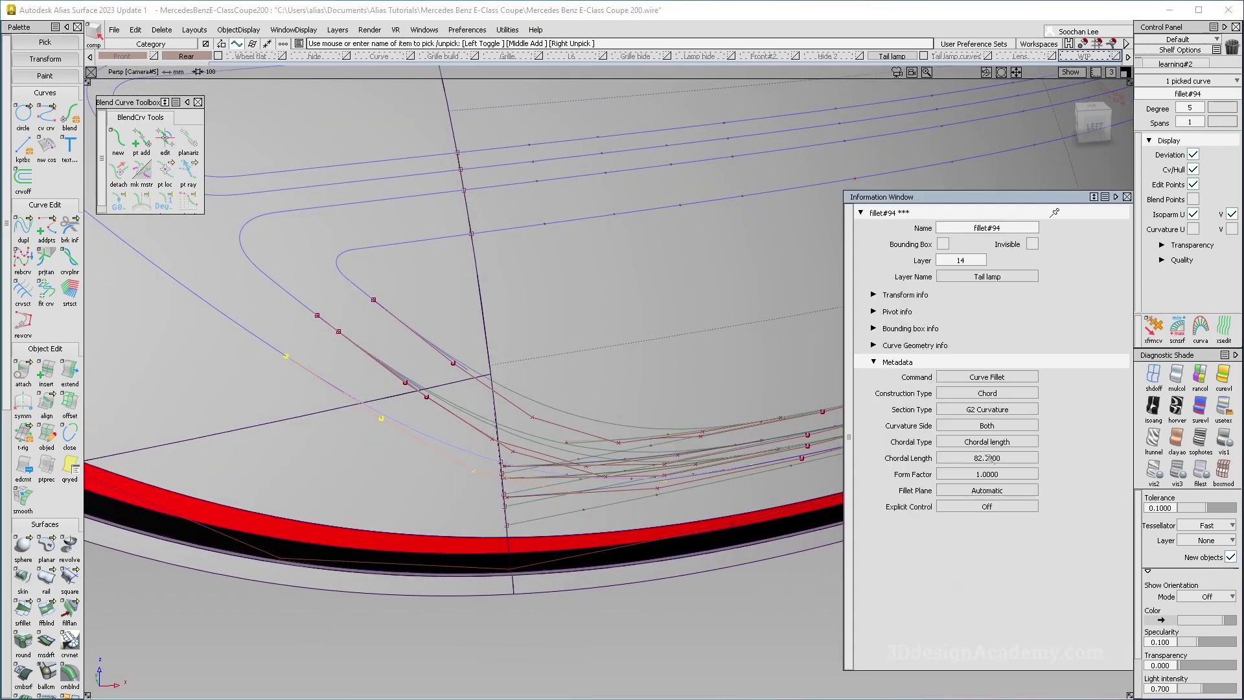
{"action": "left_click", "coordinate": [1127, 197]}
{"action": "key", "text": "Delete"}
{"action": "key", "text": "Return"}
Inspect the lowest edge curve in the side view and set the canvas transparency to 0.3.
{"action": "left_click_drag", "start_coordinate": [780, 488], "coordinate": [766, 455], "text": "alt+shift"}
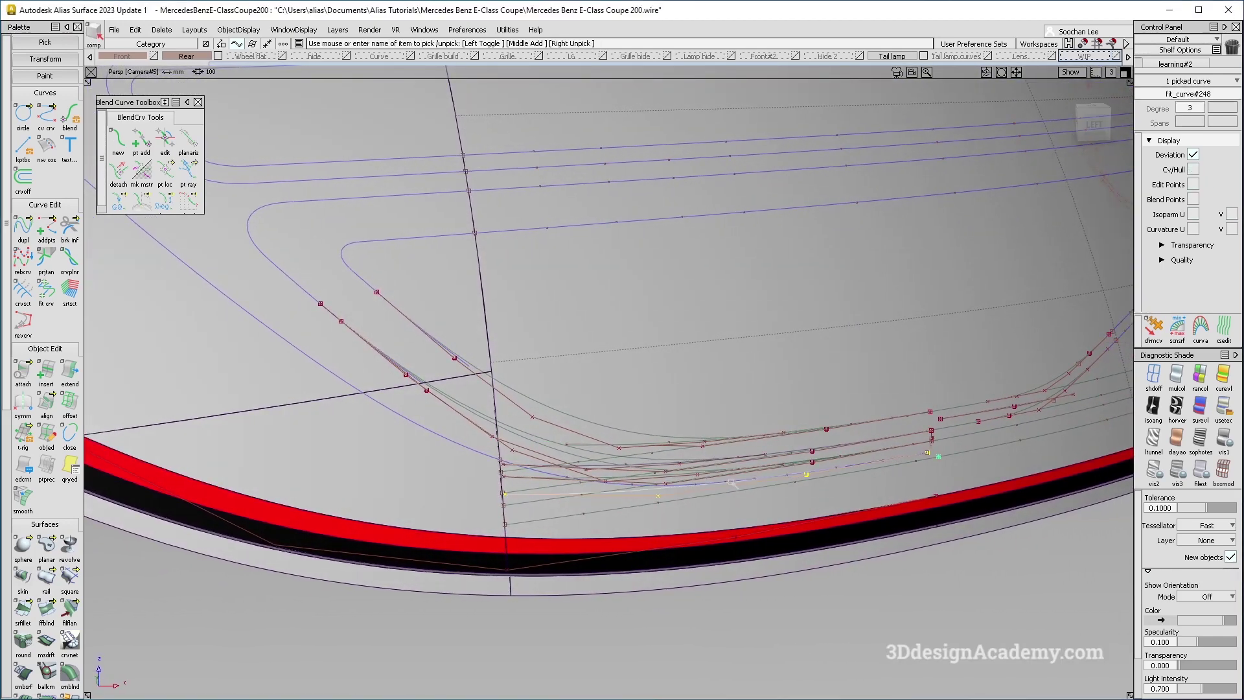
{"action": "left_click", "coordinate": [745, 478]}
{"action": "middle_click_drag", "start_coordinate": [745, 477], "coordinate": [600, 463], "text": "alt+shift"}
{"action": "key", "text": "F6"}
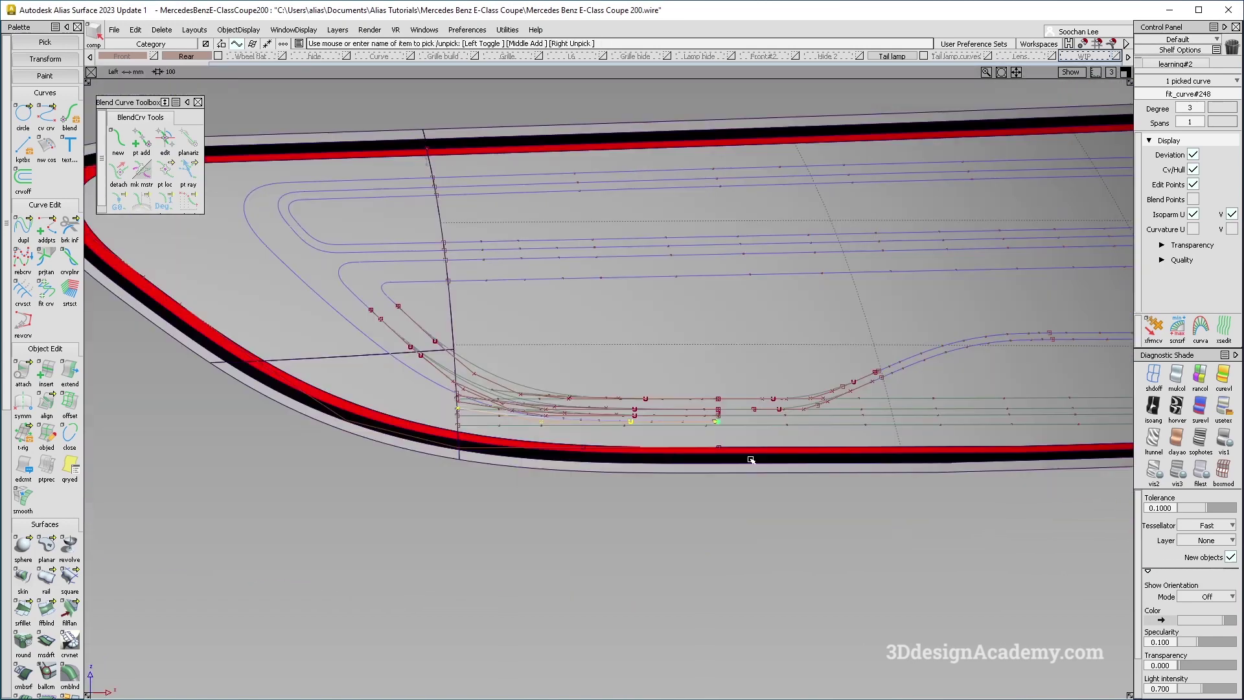
{"action": "key", "text": "F7"}
{"action": "key", "text": "F5"}
{"action": "key", "text": "F6"}
{"action": "left_click", "coordinate": [1197, 260]}
{"action": "left_click", "coordinate": [1210, 227]}
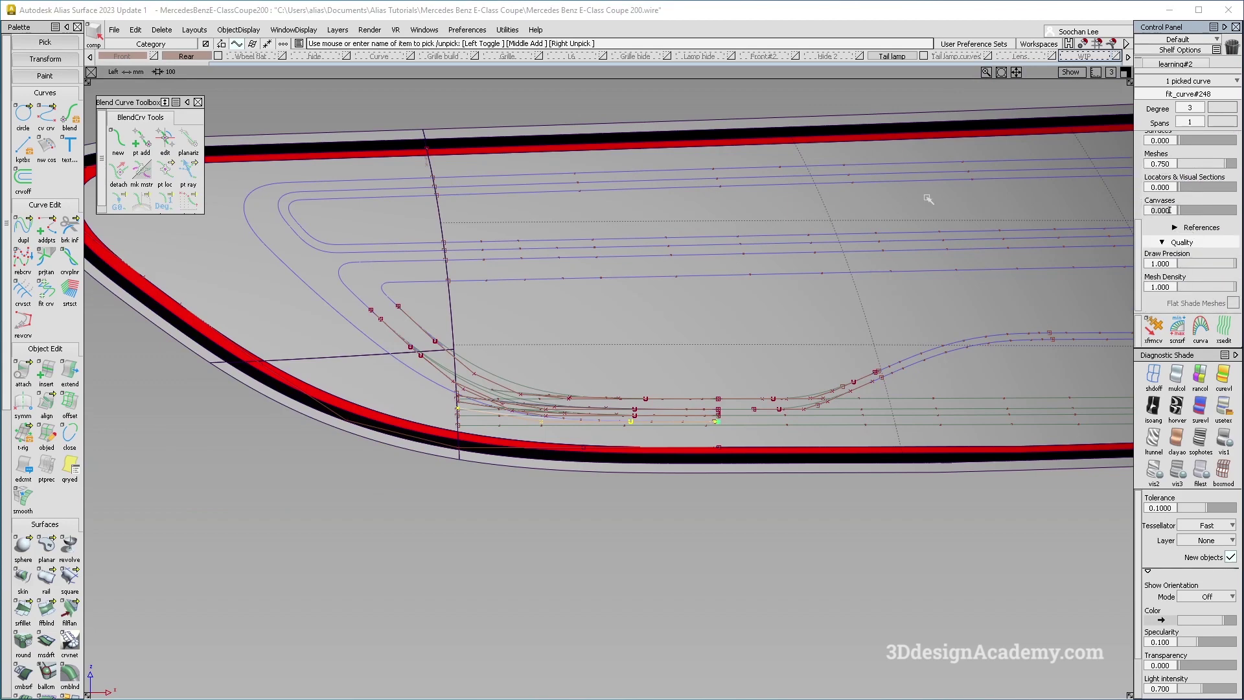
Draw a vertical guide line from the end of the intermediate lower-edge curve down across the lowest edge curve.
{"action": "scroll", "coordinate": [477, 383], "scroll_direction": "up", "scroll_amount": 3, "text": "alt+shift"}
{"action": "middle_click_drag", "start_coordinate": [478, 383], "coordinate": [46, 358], "text": "alt+shift"}
{"action": "scroll", "coordinate": [437, 386], "scroll_direction": "up", "scroll_amount": 3, "text": "alt+shift"}
{"action": "left_click", "coordinate": [658, 497]}
{"action": "right_click_drag", "start_coordinate": [661, 479], "coordinate": [708, 454], "text": "alt+shift"}
{"action": "left_click_drag", "start_coordinate": [55, 126], "coordinate": [78, 116]}
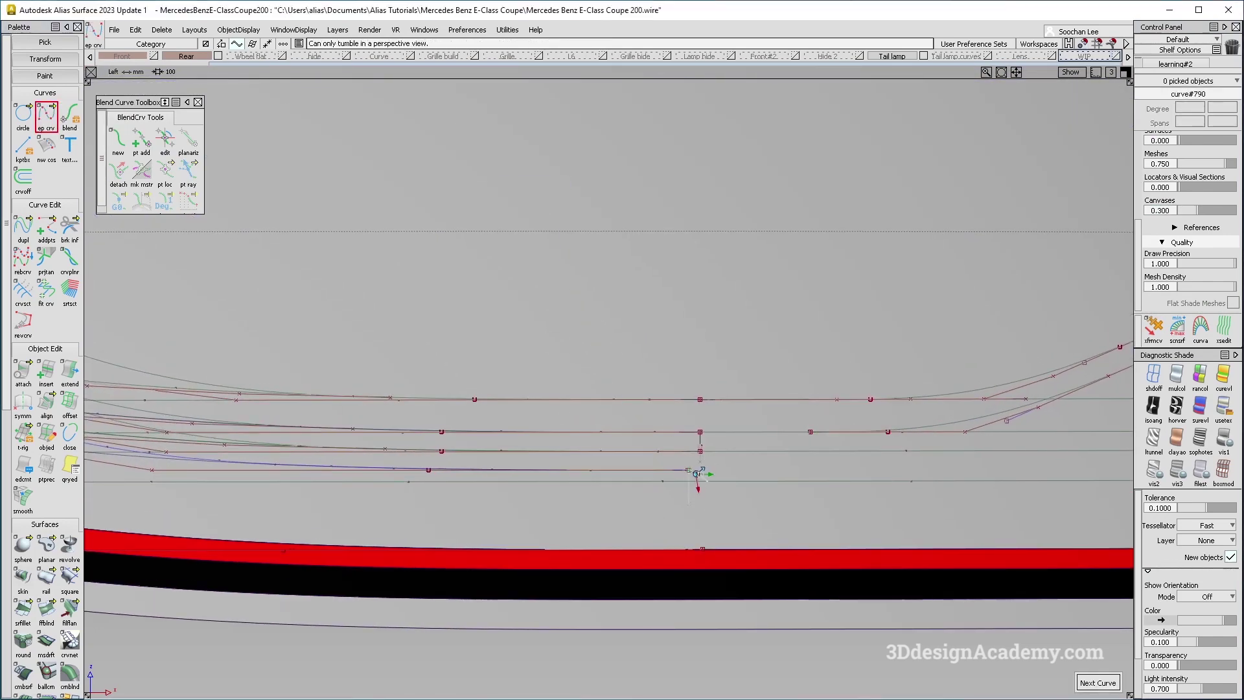
{"action": "scroll", "coordinate": [699, 478], "scroll_direction": "up", "scroll_amount": 5}
{"action": "left_click", "coordinate": [617, 429], "text": "ctrl"}
{"action": "right_click", "coordinate": [635, 575]}
Snap the lowest edge curve's end point to the vertical guide line and align it there with G0 continuity.
{"action": "left_click_drag", "start_coordinate": [569, 625], "coordinate": [569, 382], "text": "ctrl+shift"}
{"action": "left_click", "coordinate": [609, 440]}
{"action": "middle_click_drag", "start_coordinate": [610, 442], "coordinate": [658, 411], "text": "ctrl+shift"}
{"action": "left_click", "coordinate": [620, 438], "text": "ctrl"}
{"action": "middle_click_drag", "start_coordinate": [614, 573], "coordinate": [620, 511], "text": "ctrl+shift"}
{"action": "left_click", "coordinate": [623, 549], "text": "ctrl+alt"}
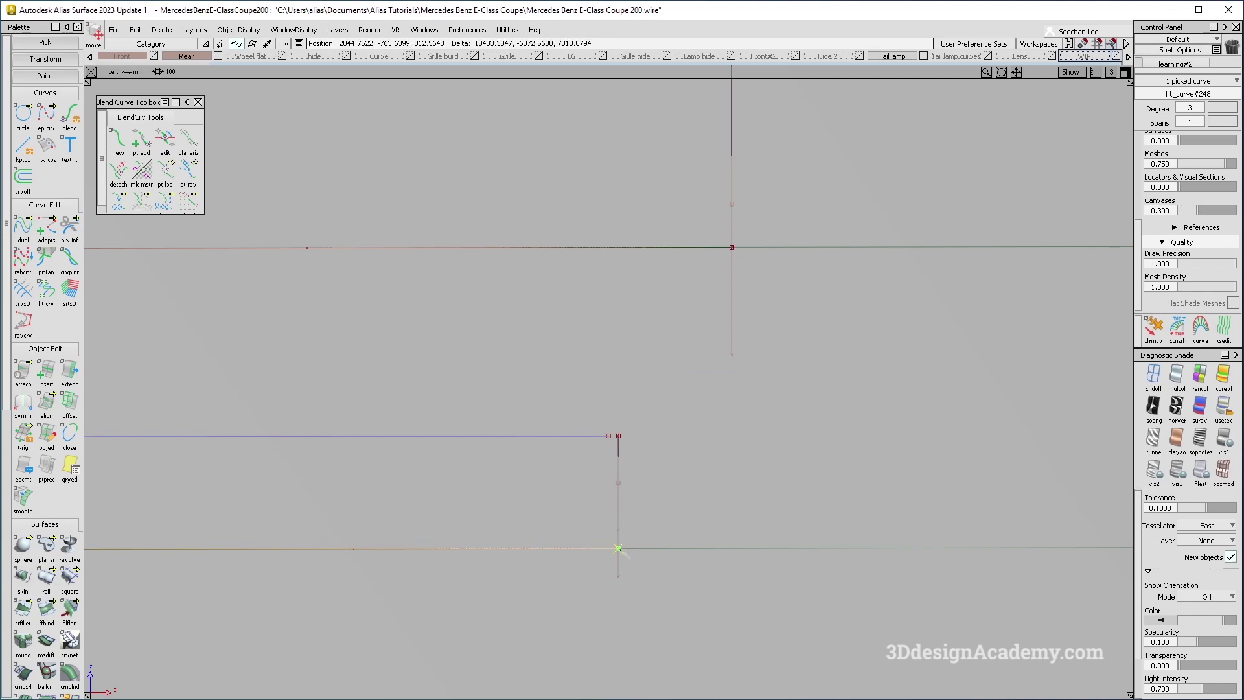
{"action": "scroll", "coordinate": [690, 479], "scroll_direction": "down", "scroll_amount": 3}
{"action": "left_click_drag", "start_coordinate": [337, 298], "coordinate": [336, 250], "text": "ctrl+shift"}
{"action": "left_click", "coordinate": [47, 403]}
{"action": "left_click", "coordinate": [650, 508]}
{"action": "left_click", "coordinate": [660, 517]}
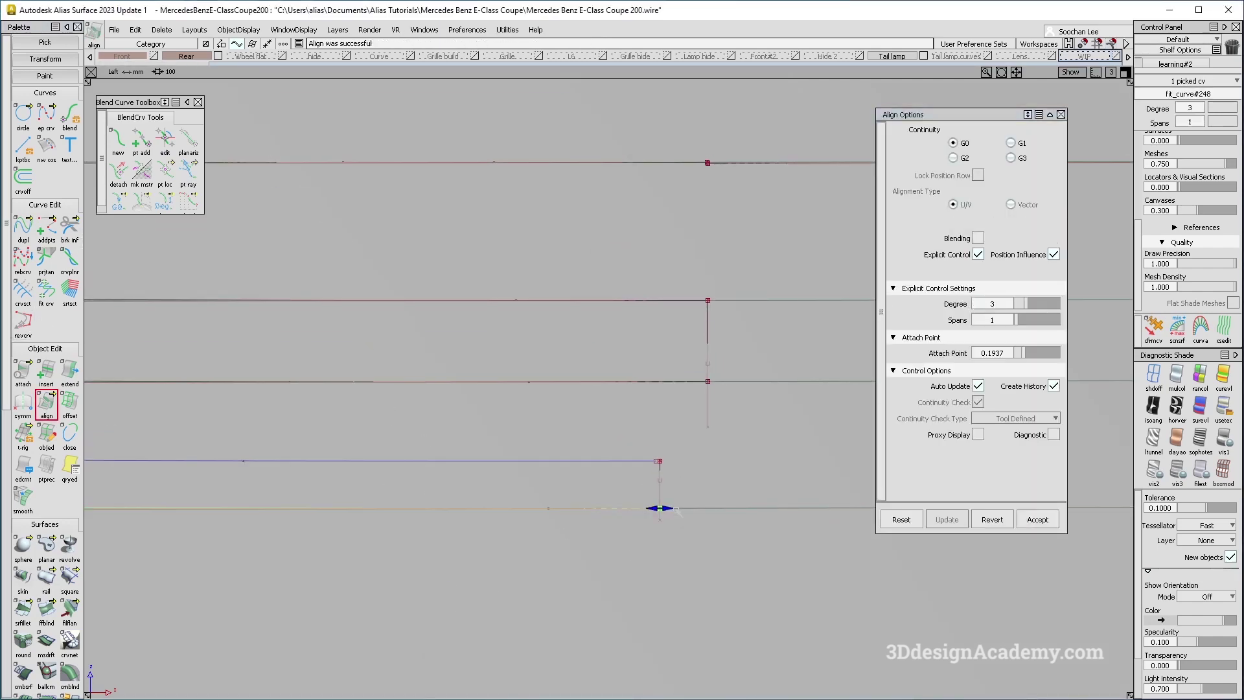
Delete the two old curve-on-surface segments around the outer lower corner of the tail lamp.
{"action": "scroll", "coordinate": [677, 512], "scroll_direction": "down", "scroll_amount": 3}
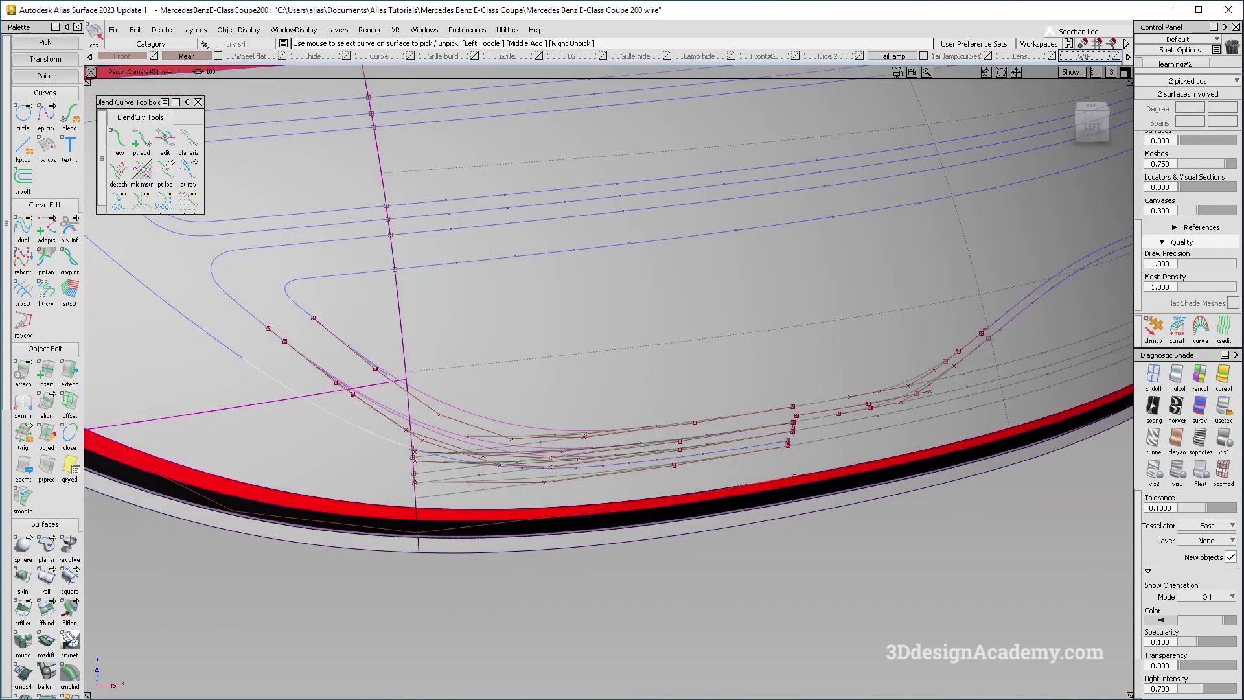
{"action": "key", "text": "Delete"}
{"action": "key", "text": "Return"}
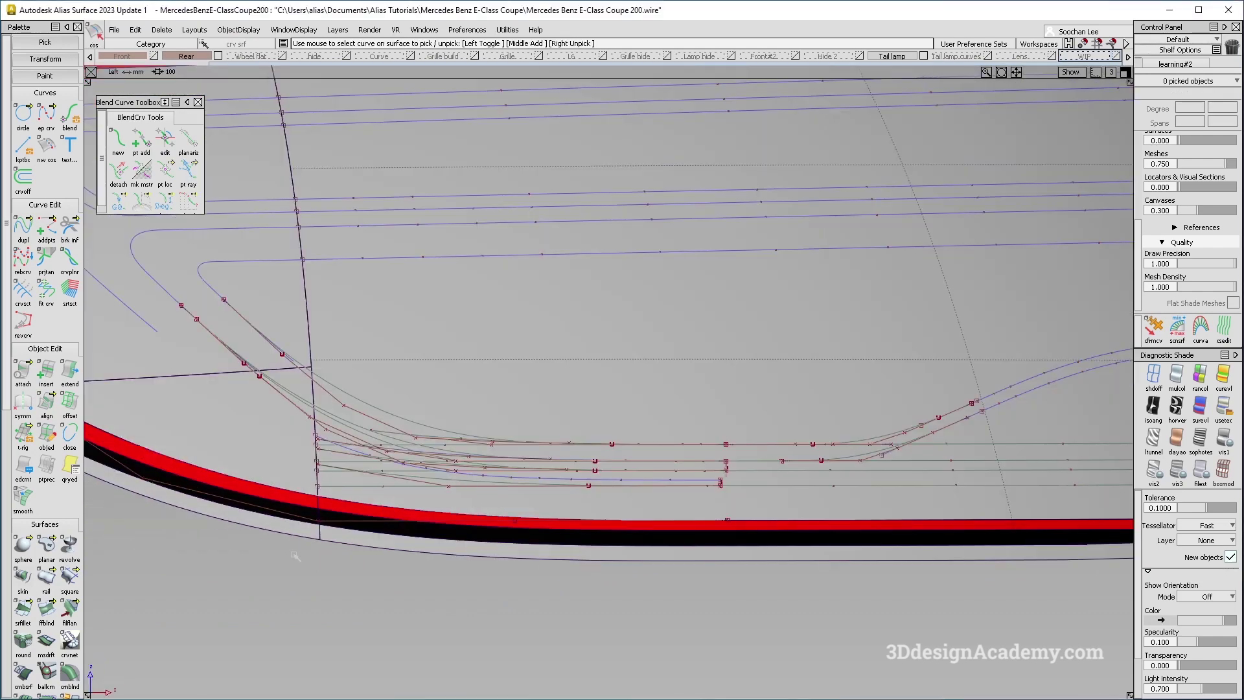
Project the adjusted lowest edge curve onto the tail lamp surface in the side view.
{"action": "scroll", "coordinate": [26, 648], "scroll_direction": "down", "scroll_amount": 5}
{"action": "left_click", "coordinate": [28, 624]}
{"action": "left_click", "coordinate": [313, 402]}
{"action": "left_click", "coordinate": [382, 474]}
{"action": "middle_click_drag", "start_coordinate": [356, 434], "coordinate": [391, 431], "text": "alt+shift"}
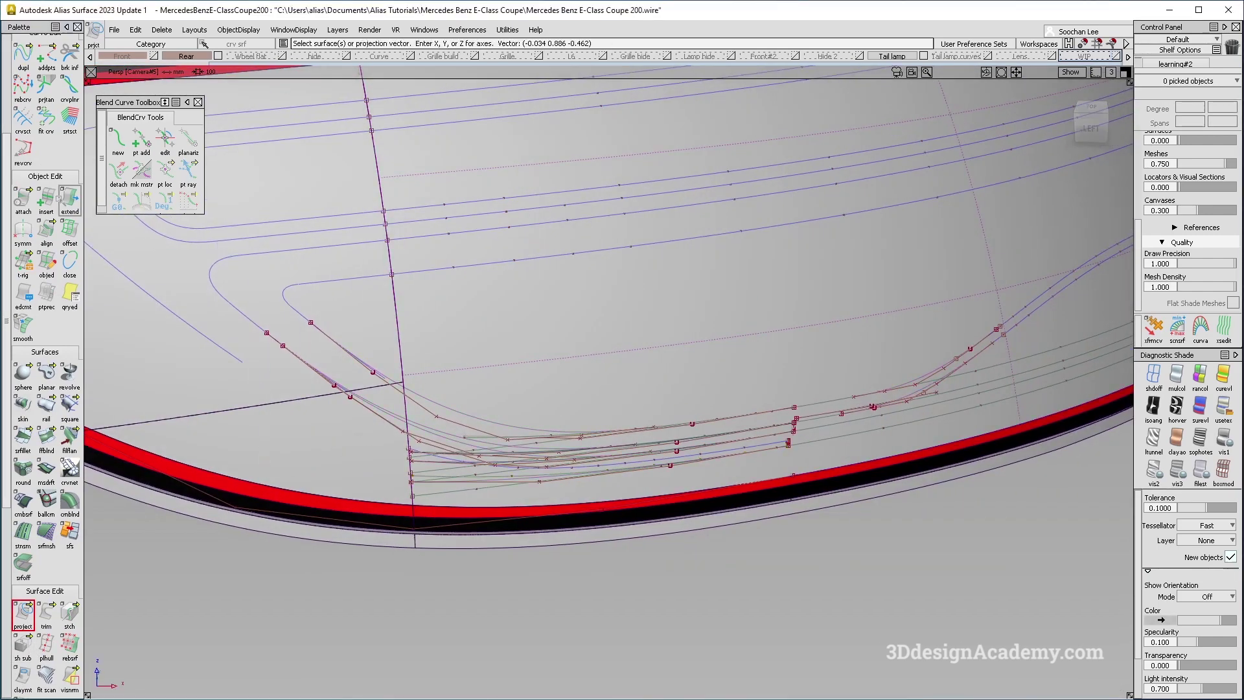
Extend the lower end of the outer curve on surface toward the lower corner, past the dividing boundary line.
{"action": "left_click", "coordinate": [69, 201]}
{"action": "left_click", "coordinate": [304, 398]}
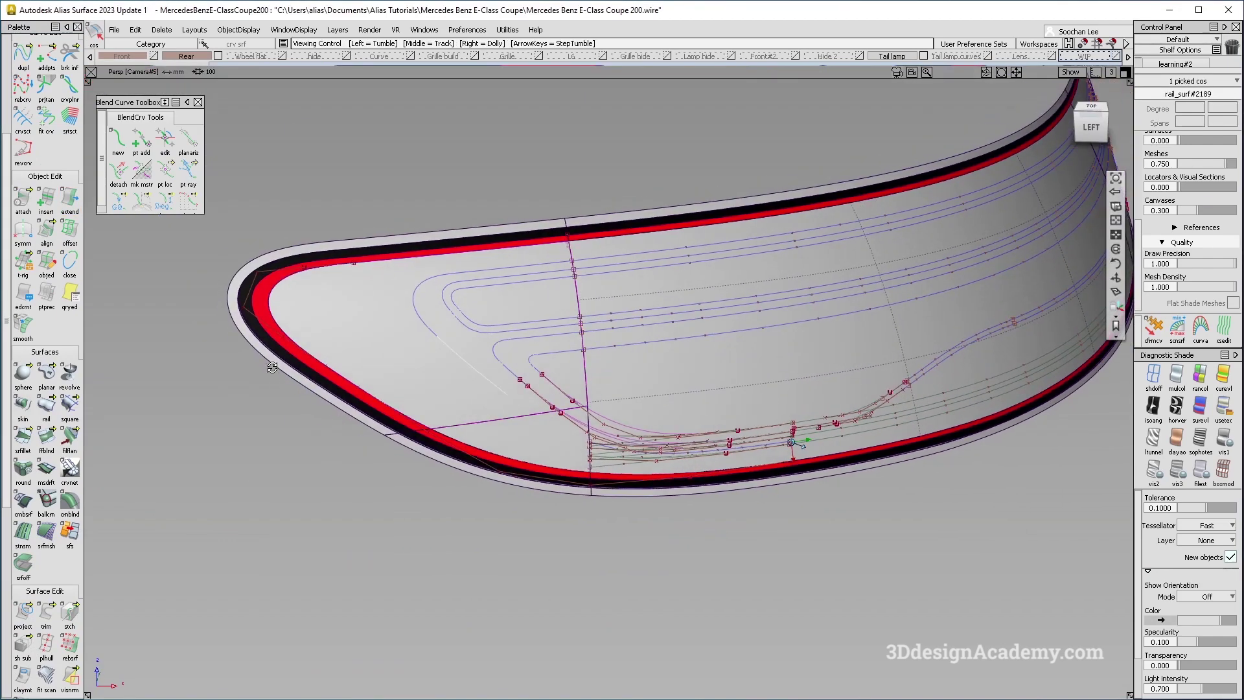
{"action": "right_click_drag", "start_coordinate": [477, 373], "coordinate": [419, 378], "text": "alt+shift"}
{"action": "left_click_drag", "start_coordinate": [383, 371], "coordinate": [494, 465], "text": "ctrl+shift"}
{"action": "left_click", "coordinate": [69, 201]}
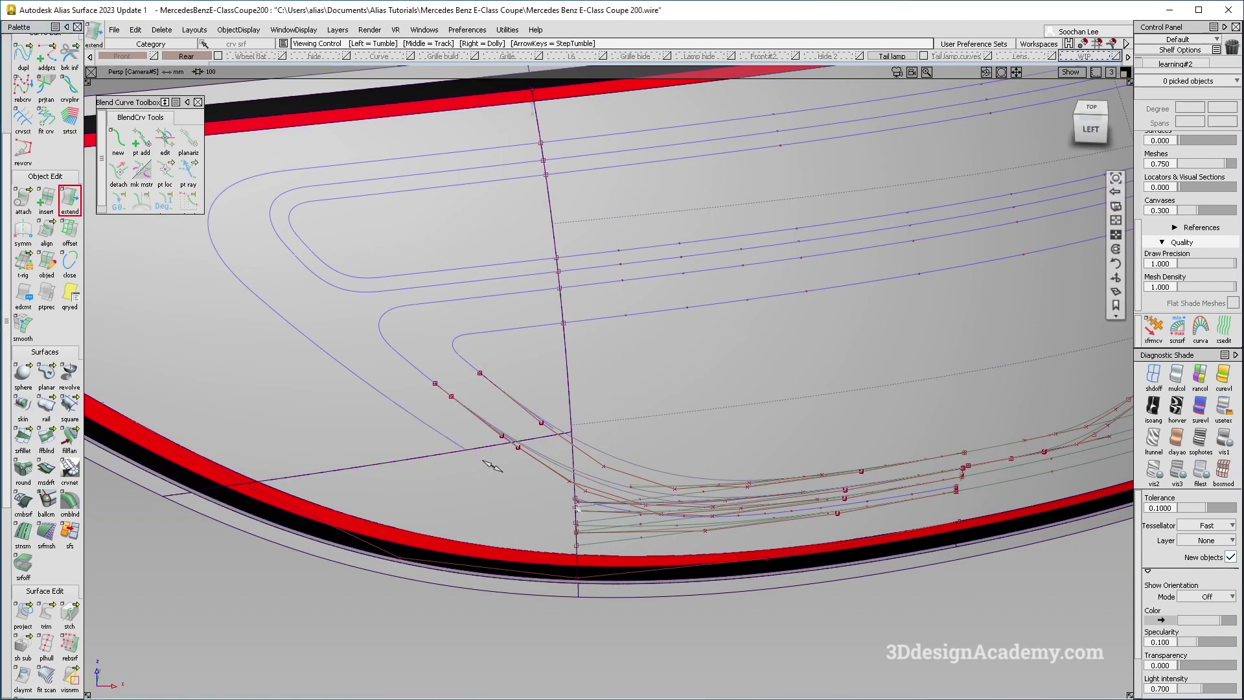
{"action": "middle_click_drag", "start_coordinate": [494, 465], "coordinate": [393, 427], "text": "alt+shift"}
{"action": "left_click_drag", "start_coordinate": [460, 457], "coordinate": [498, 570], "text": "ctrl+shift"}
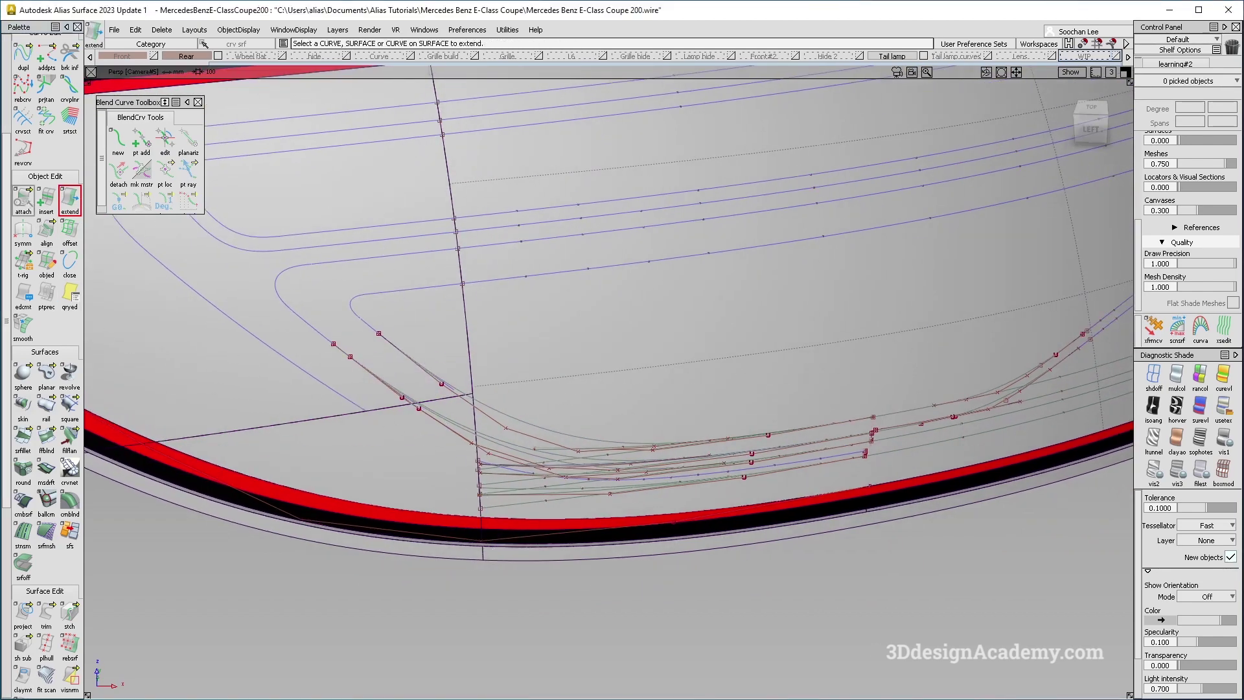
Fillet the extended outer curve with the lowest edge curve using Chord construction, G2 curvature and chordal length 82.
{"action": "left_click_drag", "start_coordinate": [25, 63], "coordinate": [94, 60]}
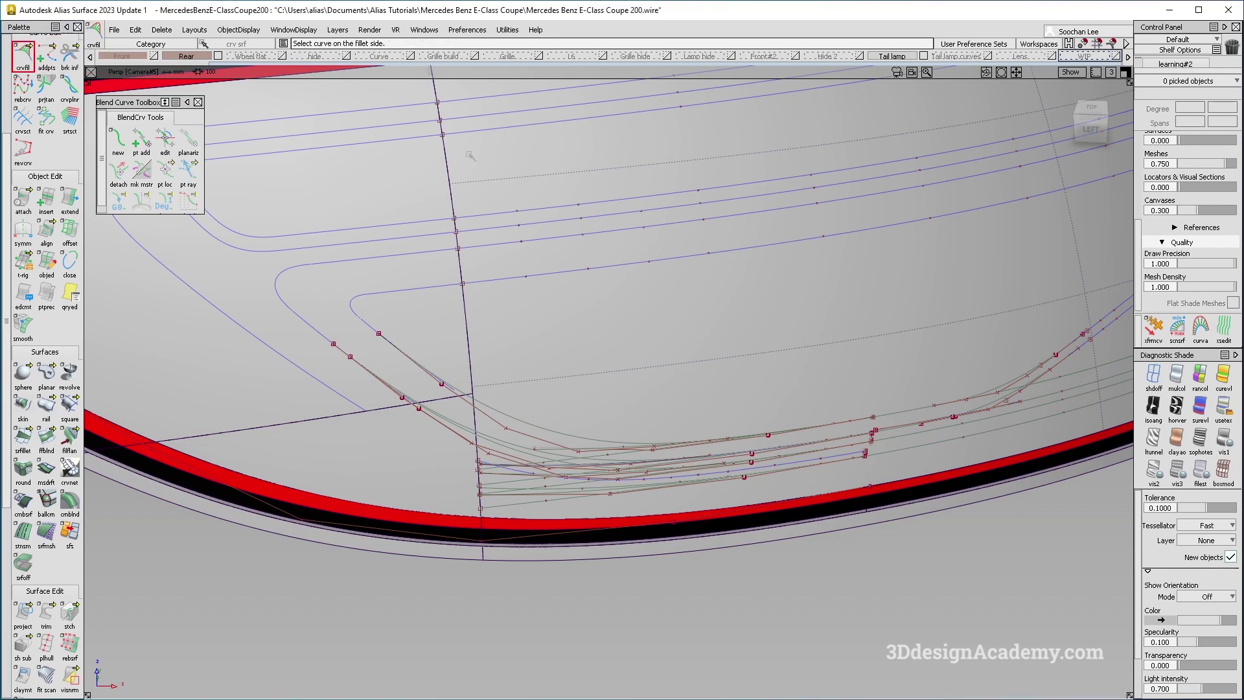
{"action": "left_click", "coordinate": [1020, 131]}
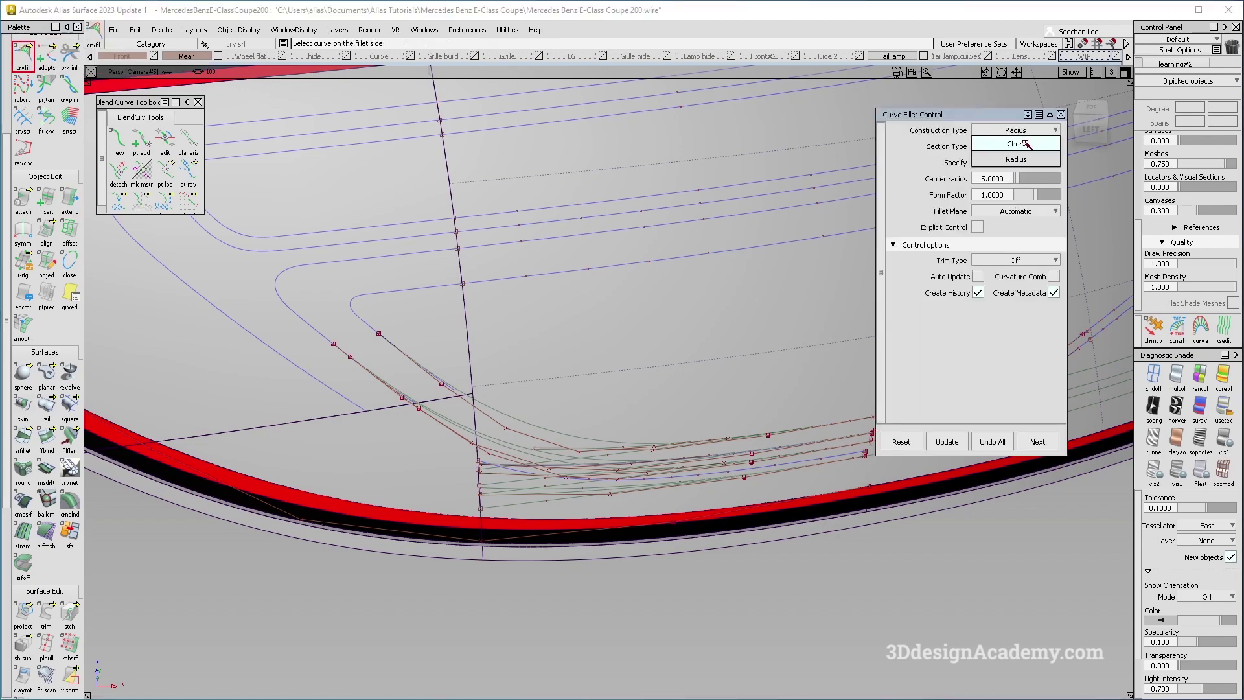
{"action": "left_click", "coordinate": [1020, 156]}
{"action": "left_click", "coordinate": [1031, 148]}
{"action": "left_click", "coordinate": [1022, 206]}
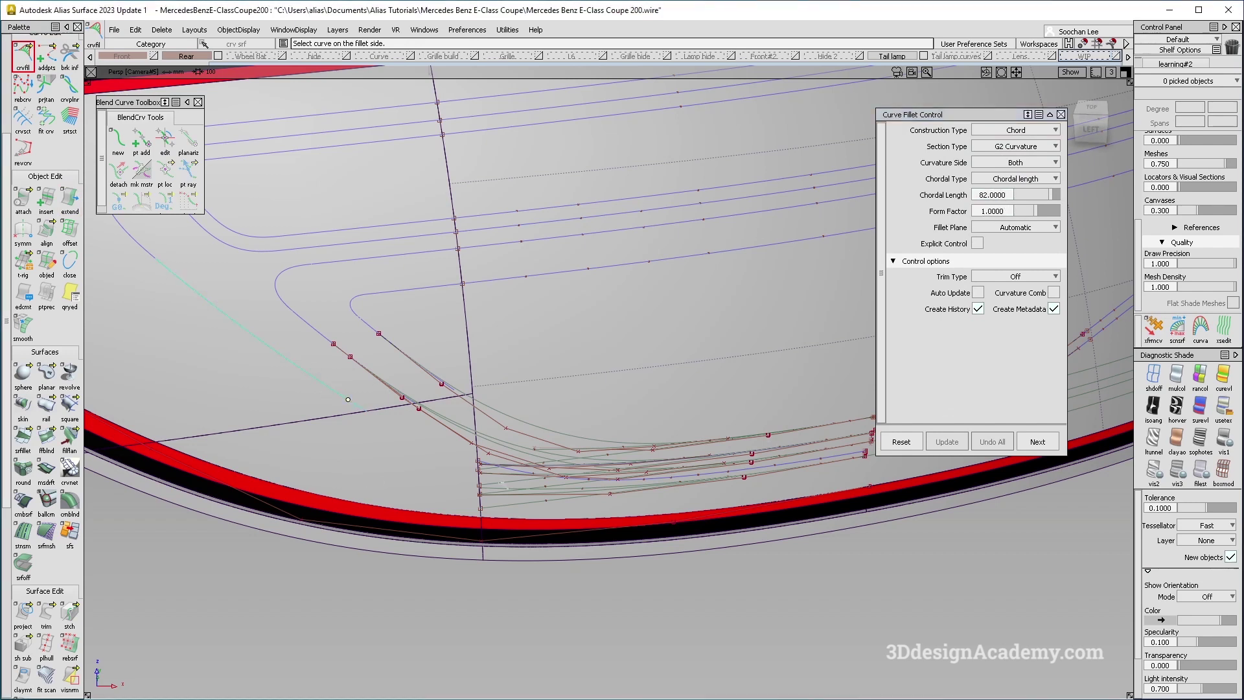
{"action": "right_click_drag", "start_coordinate": [348, 399], "coordinate": [441, 447], "text": "alt+shift"}
{"action": "left_click_drag", "start_coordinate": [440, 447], "coordinate": [398, 538], "text": "alt+shift"}
{"action": "left_click", "coordinate": [510, 481]}
{"action": "right_click_drag", "start_coordinate": [518, 476], "coordinate": [466, 447], "text": "alt+shift"}
{"action": "key", "text": "space"}
Examine the new corner fillet and the S-bend transition along the tail lamp's lower edge from several angles.
{"action": "mouse_move", "coordinate": [563, 438]}
{"action": "left_mouse_down", "text": "alt+shift"}
{"action": "mouse_move", "coordinate": [565, 453]}
{"action": "mouse_move", "coordinate": [578, 415]}
{"action": "mouse_move", "coordinate": [578, 441]}
{"action": "left_mouse_up", "text": "alt+shift"}
{"action": "left_click_drag", "start_coordinate": [575, 447], "coordinate": [544, 528], "text": "ctrl+shift"}
{"action": "mouse_move", "coordinate": [514, 418]}
{"action": "left_mouse_down", "text": "alt+shift"}
{"action": "mouse_move", "coordinate": [497, 421]}
{"action": "mouse_move", "coordinate": [497, 441]}
{"action": "mouse_move", "coordinate": [526, 472]}
{"action": "left_mouse_up", "text": "alt+shift"}
{"action": "left_click", "coordinate": [526, 474], "text": "alt+shift"}
{"action": "mouse_move", "coordinate": [659, 501]}
{"action": "middle_mouse_down", "text": "alt+shift"}
{"action": "mouse_move", "coordinate": [557, 491]}
{"action": "mouse_move", "coordinate": [530, 472]}
{"action": "mouse_move", "coordinate": [463, 483]}
{"action": "middle_mouse_up", "text": "alt+shift"}
{"action": "right_click_drag", "start_coordinate": [648, 476], "coordinate": [586, 453], "text": "alt+shift"}
{"action": "left_click_drag", "start_coordinate": [586, 454], "coordinate": [605, 447], "text": "alt+shift"}
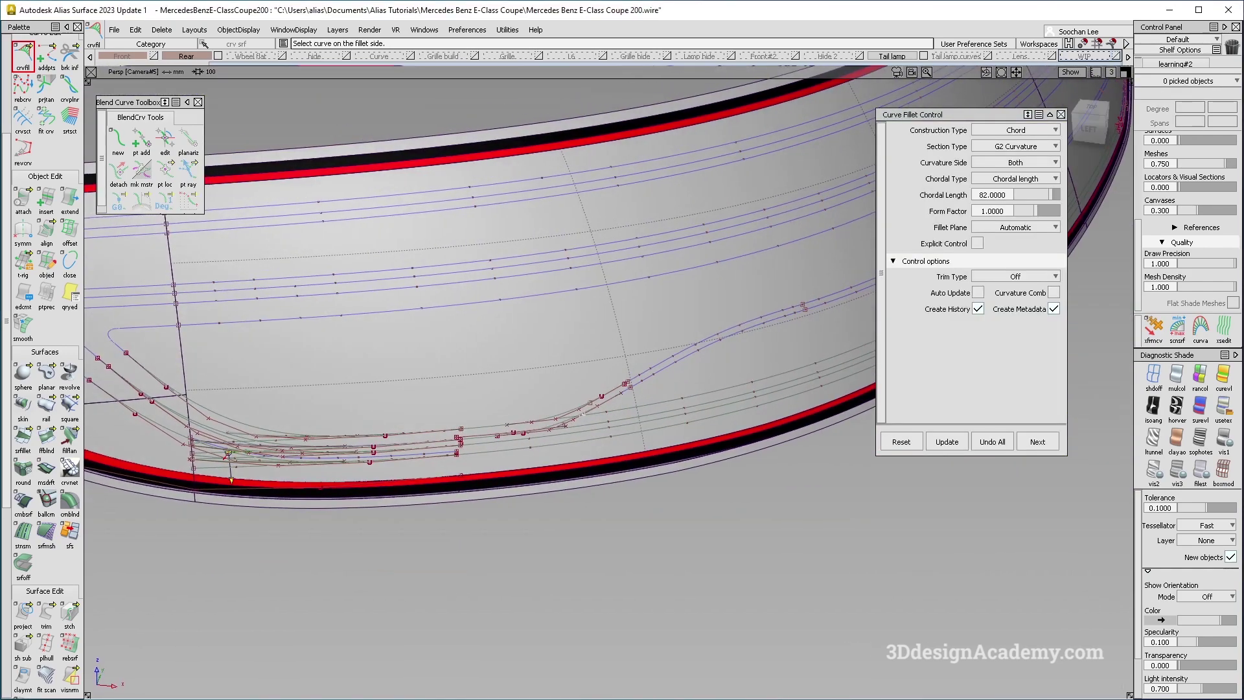
{"action": "left_click", "coordinate": [578, 410], "text": "alt+shift"}
{"action": "right_click_drag", "start_coordinate": [578, 411], "coordinate": [654, 421], "text": "alt+shift"}
{"action": "left_click_drag", "start_coordinate": [583, 427], "coordinate": [570, 447], "text": "alt+shift"}
{"action": "right_click_drag", "start_coordinate": [454, 461], "coordinate": [414, 463], "text": "alt+shift"}
{"action": "middle_click_drag", "start_coordinate": [391, 463], "coordinate": [499, 448], "text": "alt+shift"}
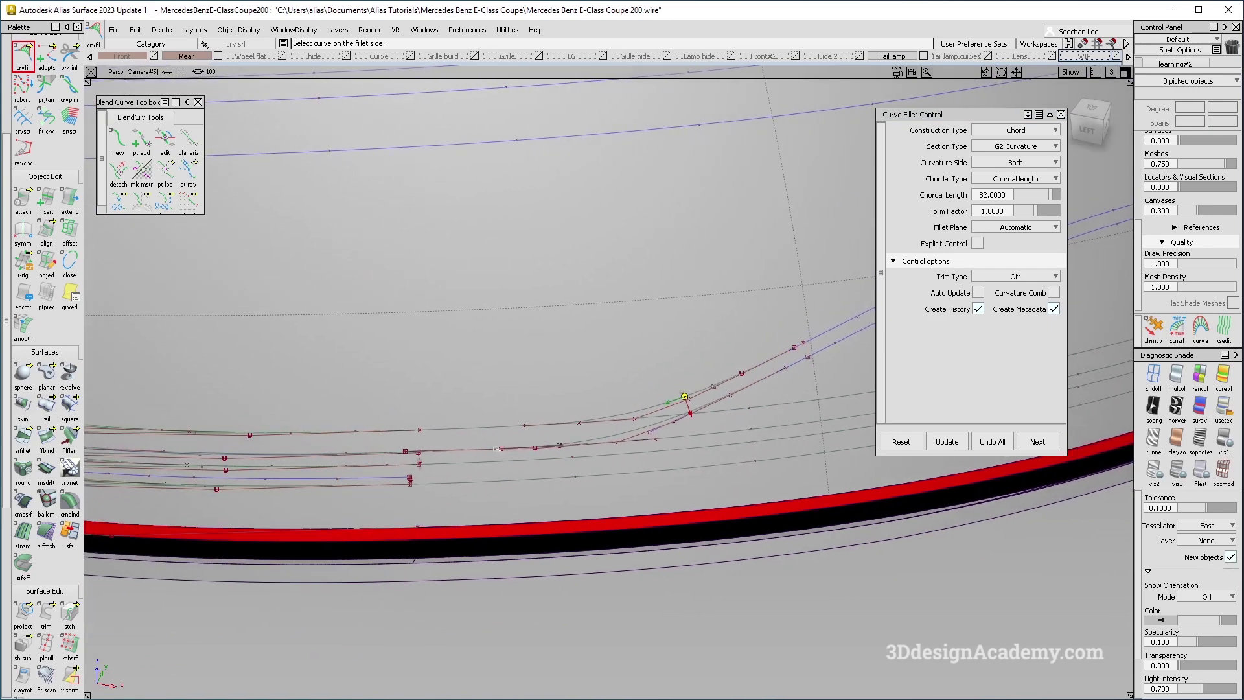
{"action": "scroll", "coordinate": [499, 448], "scroll_direction": "down", "scroll_amount": 3}
{"action": "left_click_drag", "start_coordinate": [405, 413], "coordinate": [429, 428], "text": "alt+shift"}
{"action": "left_click", "coordinate": [283, 335], "text": "alt+shift"}
{"action": "right_click_drag", "start_coordinate": [285, 336], "coordinate": [324, 363], "text": "alt+shift"}
{"action": "left_click_drag", "start_coordinate": [323, 362], "coordinate": [336, 382], "text": "ctrl+shift"}
{"action": "left_click", "coordinate": [338, 364]}
{"action": "right_click_drag", "start_coordinate": [519, 366], "coordinate": [441, 367], "text": "alt+shift"}
{"action": "left_click_drag", "start_coordinate": [441, 395], "coordinate": [488, 363], "text": "alt+shift"}
{"action": "left_click_drag", "start_coordinate": [587, 369], "coordinate": [594, 386], "text": "alt+shift"}
{"action": "right_click_drag", "start_coordinate": [594, 386], "coordinate": [589, 410], "text": "alt+shift"}
Delete the construction history of the tail lamp's inner outline and lower-edge curves.
{"action": "left_click", "coordinate": [589, 409]}
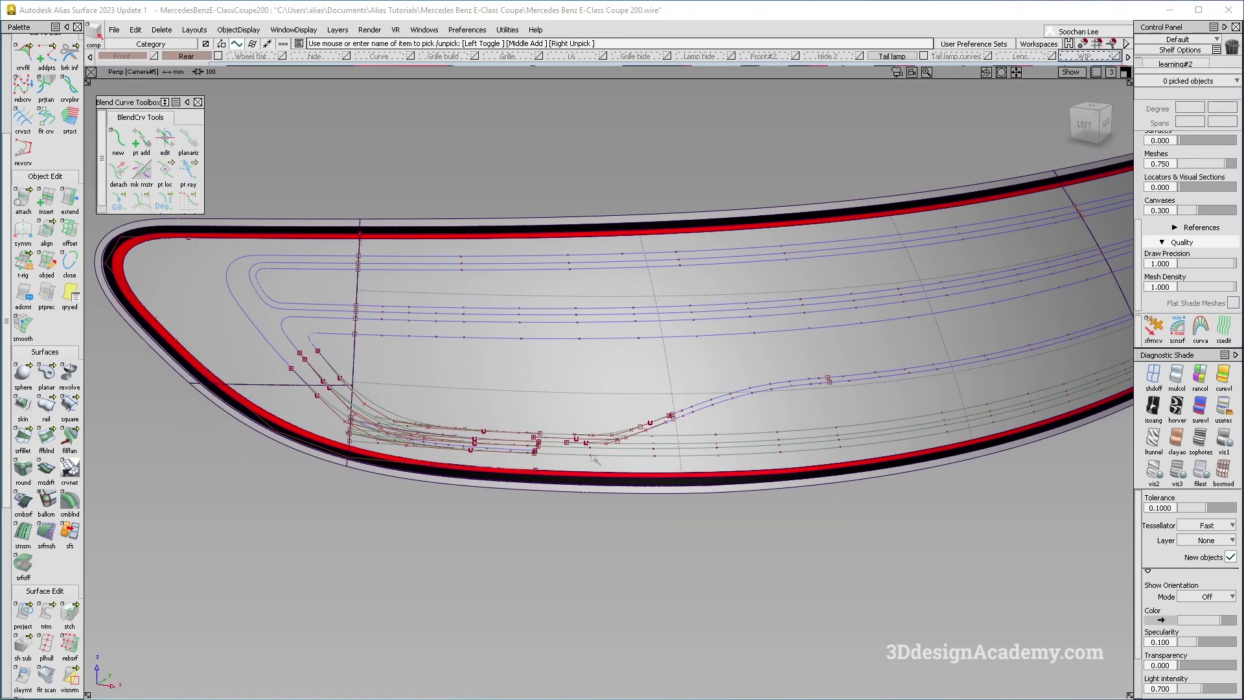
{"action": "left_click_drag", "start_coordinate": [227, 289], "coordinate": [656, 589]}
{"action": "left_click_drag", "start_coordinate": [661, 544], "coordinate": [574, 468], "text": "alt+shift"}
{"action": "left_click", "coordinate": [674, 473]}
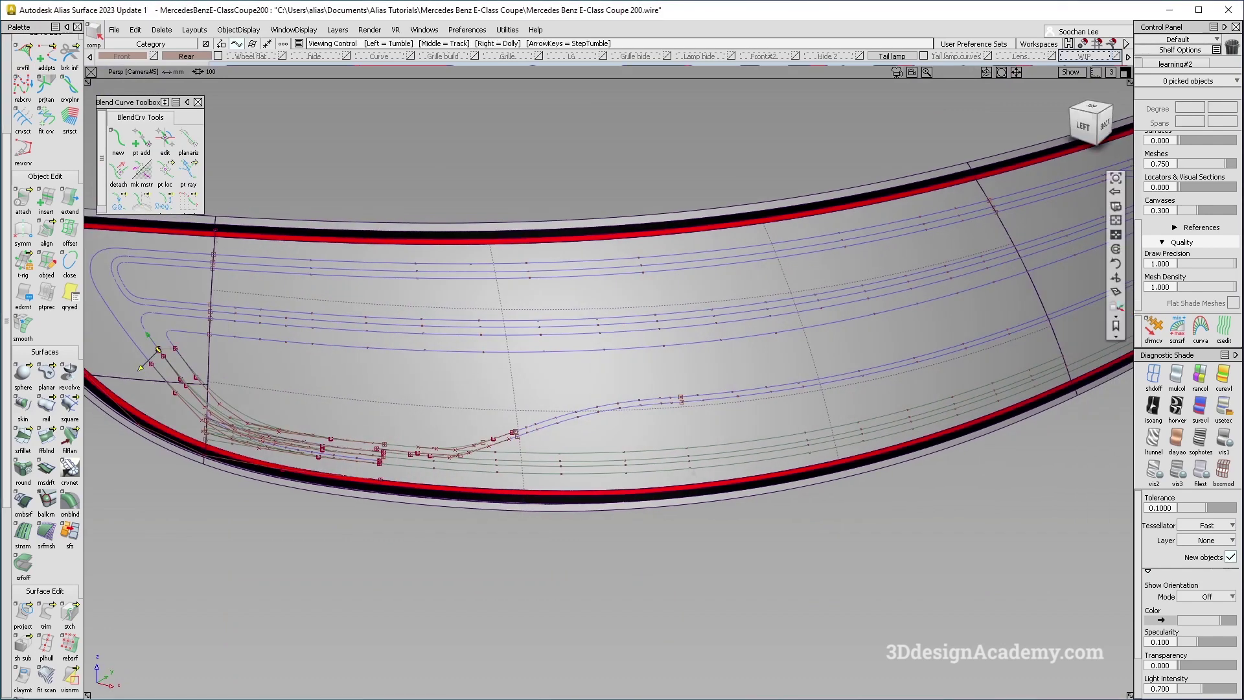
{"action": "middle_click_drag", "start_coordinate": [678, 465], "coordinate": [586, 473], "text": "alt+shift"}
{"action": "left_click", "coordinate": [586, 473], "text": "alt+shift"}
{"action": "left_click_drag", "start_coordinate": [586, 473], "coordinate": [569, 397], "text": "alt+shift"}
{"action": "middle_click_drag", "start_coordinate": [569, 397], "coordinate": [292, 411], "text": "alt+shift"}
{"action": "left_click", "coordinate": [539, 462], "text": "alt+shift"}
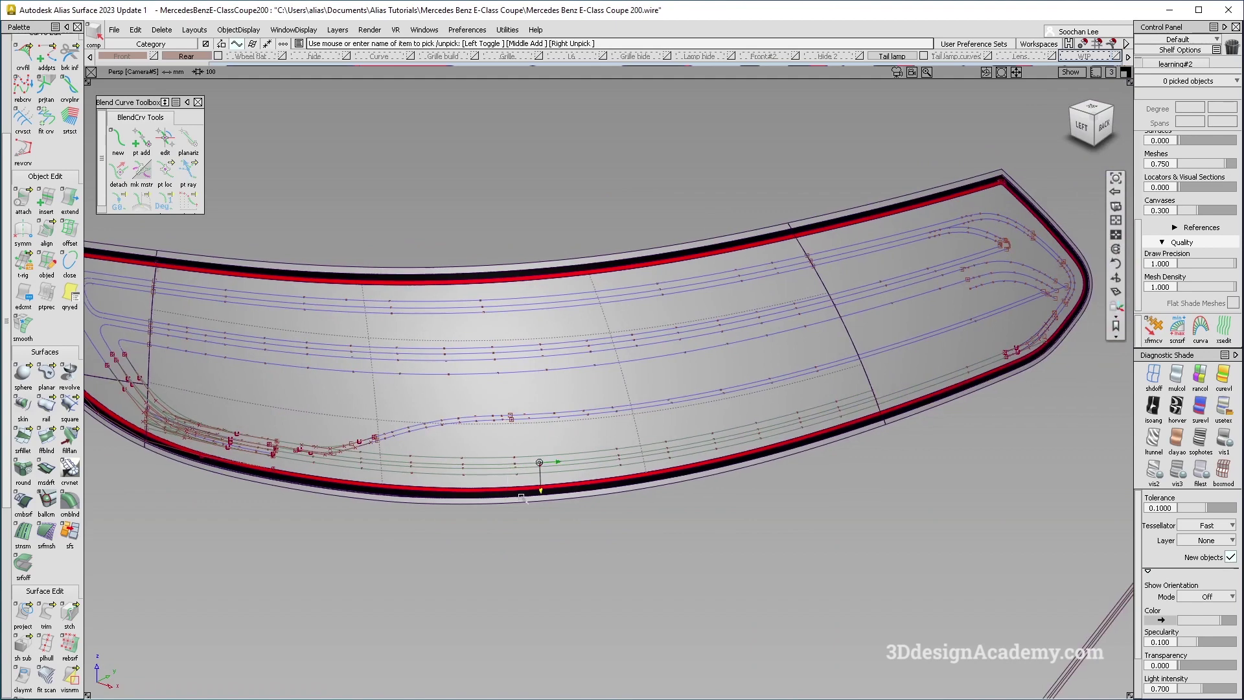
{"action": "left_click_drag", "start_coordinate": [522, 497], "coordinate": [521, 497], "text": "alt+shift"}
{"action": "middle_click_drag", "start_coordinate": [522, 497], "coordinate": [649, 538], "text": "alt+shift"}
{"action": "mouse_move", "coordinate": [649, 539]}
{"action": "left_mouse_down", "text": "alt+shift"}
{"action": "mouse_move", "coordinate": [652, 511]}
{"action": "mouse_move", "coordinate": [643, 530]}
{"action": "left_mouse_up", "text": "alt+shift"}
{"action": "middle_click_drag", "start_coordinate": [496, 519], "coordinate": [491, 546], "text": "alt+shift"}
{"action": "left_click_drag", "start_coordinate": [285, 359], "coordinate": [882, 685], "text": "ctrl+shift"}
{"action": "left_click", "coordinate": [170, 32]}
{"action": "left_click", "coordinate": [178, 62]}
Delete the short fitted curve lying over the topmost lower-edge line beneath the S-bend in the side view.
{"action": "left_click_drag", "start_coordinate": [292, 533], "coordinate": [293, 441], "text": "ctrl+shift"}
{"action": "right_click_drag", "start_coordinate": [307, 462], "coordinate": [488, 462], "text": "alt+shift"}
{"action": "left_click_drag", "start_coordinate": [487, 462], "coordinate": [576, 464], "text": "alt+shift"}
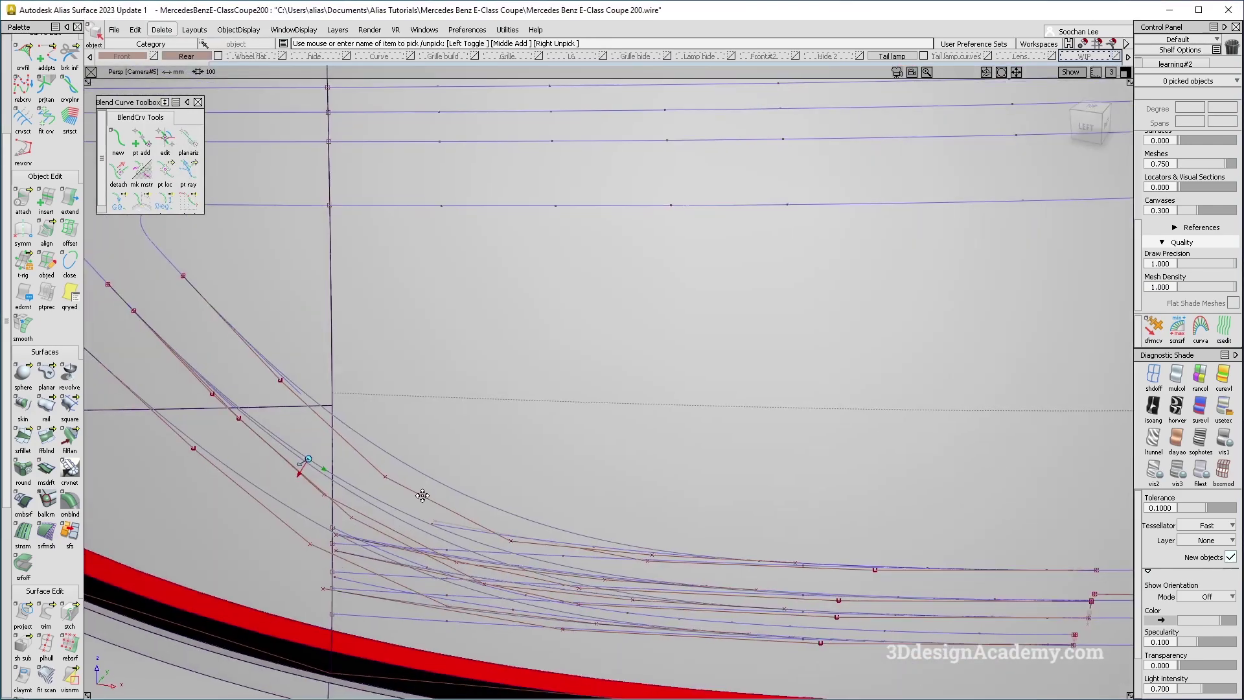
{"action": "right_click_drag", "start_coordinate": [577, 464], "coordinate": [538, 464], "text": "alt+shift"}
{"action": "middle_click_drag", "start_coordinate": [538, 464], "coordinate": [571, 414], "text": "alt+shift"}
{"action": "middle_click_drag", "start_coordinate": [961, 562], "coordinate": [734, 463], "text": "alt+shift"}
{"action": "mouse_move", "coordinate": [899, 406]}
{"action": "middle_mouse_down", "text": "alt+shift"}
{"action": "mouse_move", "coordinate": [738, 402]}
{"action": "mouse_move", "coordinate": [625, 445]}
{"action": "middle_mouse_up", "text": "alt+shift"}
{"action": "left_click", "coordinate": [741, 405], "text": "alt+shift"}
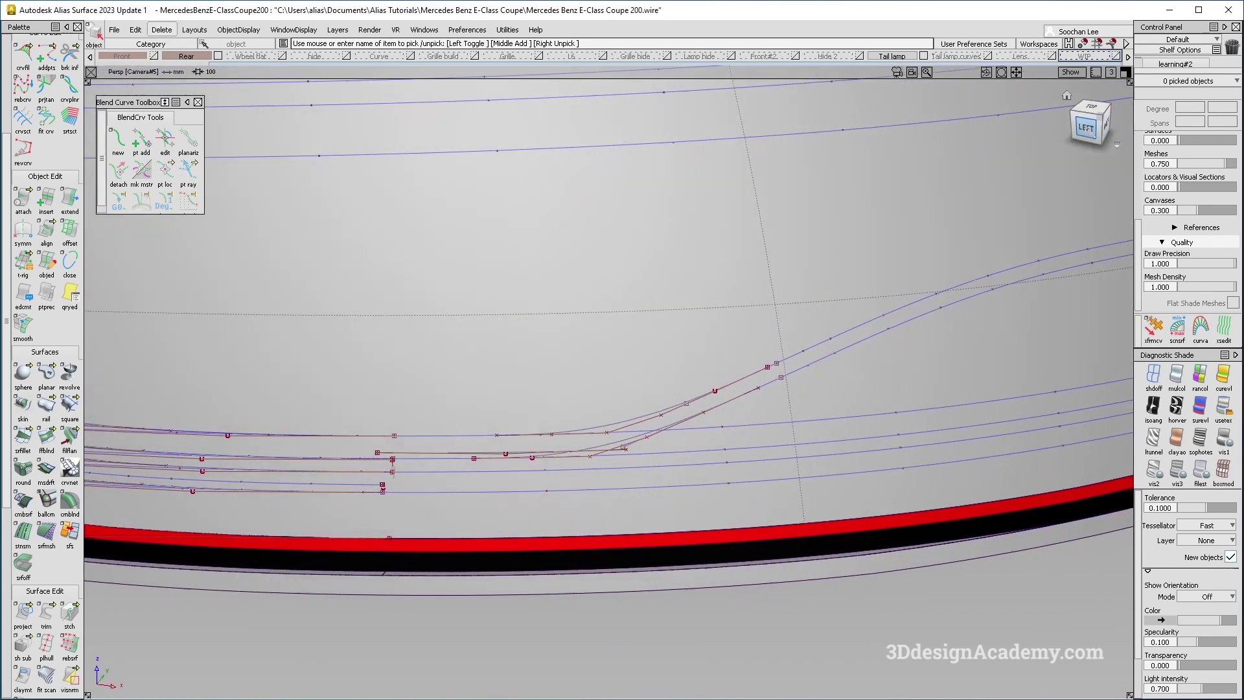
{"action": "left_click", "coordinate": [1086, 127]}
{"action": "middle_click_drag", "start_coordinate": [879, 428], "coordinate": [428, 435], "text": "alt+shift"}
{"action": "right_click_drag", "start_coordinate": [428, 435], "coordinate": [732, 453], "text": "alt+shift"}
{"action": "left_click_drag", "start_coordinate": [551, 402], "coordinate": [505, 444], "text": "ctrl+shift"}
{"action": "left_click", "coordinate": [518, 437]}
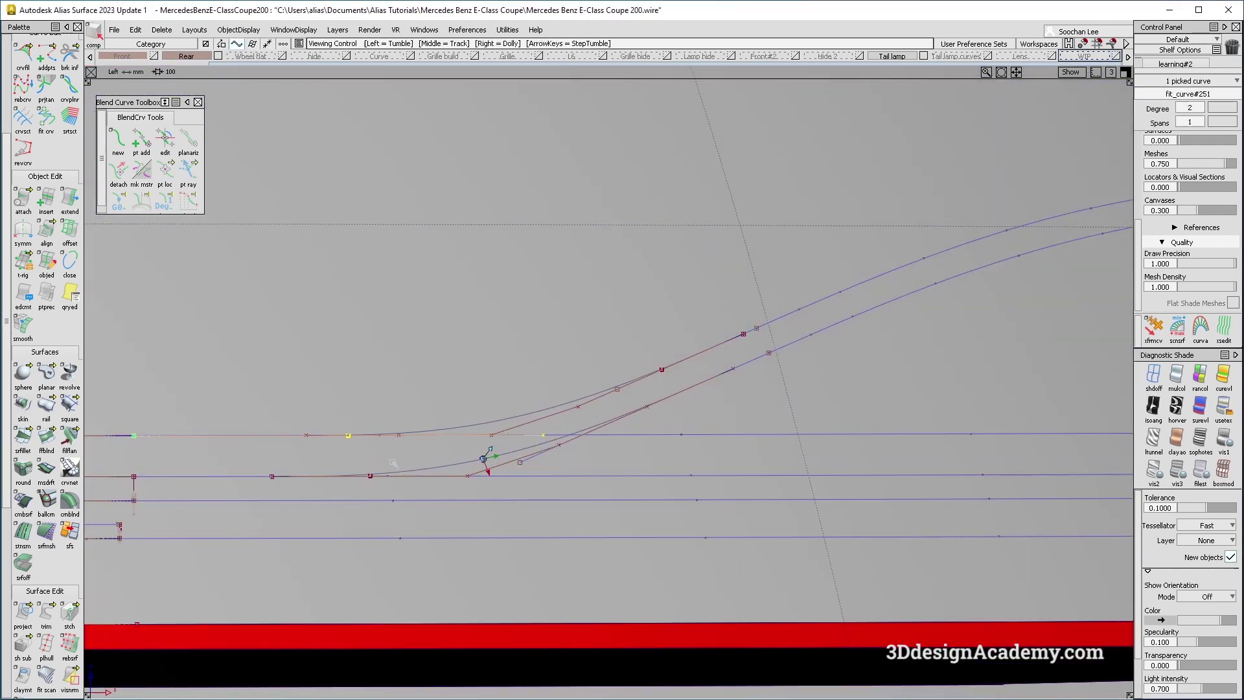
{"action": "middle_click_drag", "start_coordinate": [457, 462], "coordinate": [425, 441], "text": "alt+shift"}
{"action": "key", "text": "Delete"}
{"action": "key", "text": "Return"}
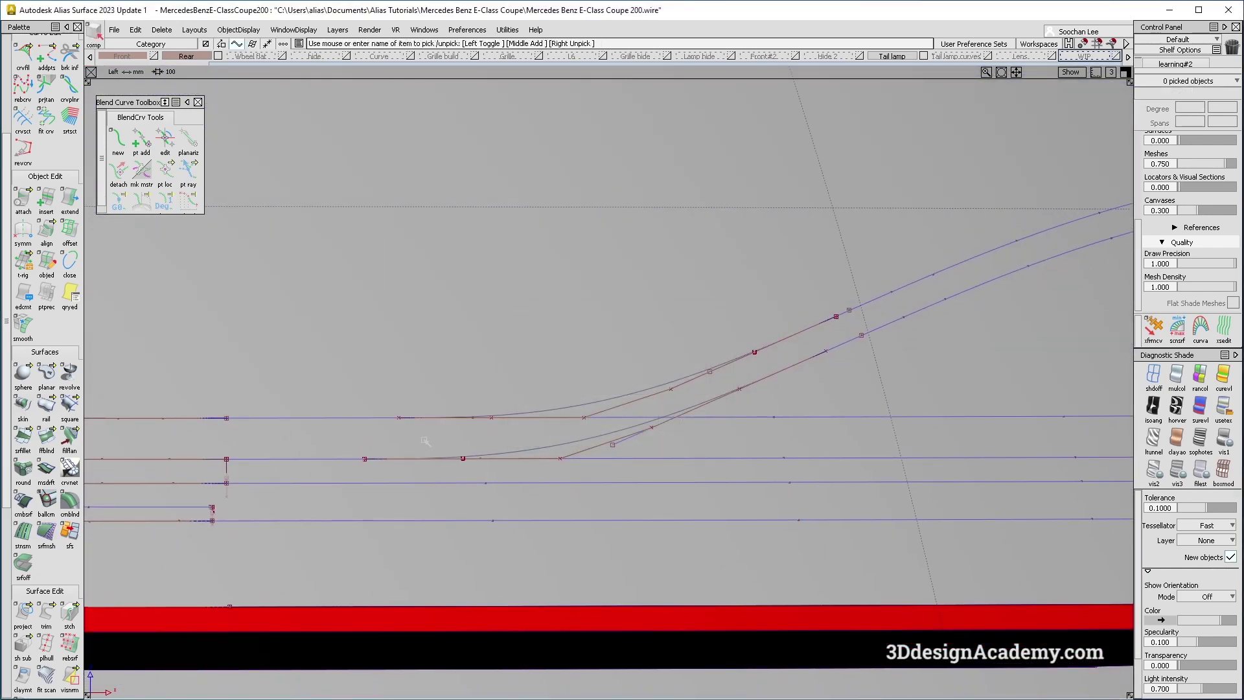
Draw two short edit-point lines joining the upper and lower S-bend fillets at their matching start and end points.
{"action": "scroll", "coordinate": [48, 126], "scroll_direction": "up", "scroll_amount": 3}
{"action": "left_click", "coordinate": [51, 93]}
{"action": "left_click", "coordinate": [399, 417], "text": "ctrl"}
{"action": "left_click", "coordinate": [364, 458], "text": "ctrl"}
{"action": "left_click_drag", "start_coordinate": [786, 563], "coordinate": [785, 358], "text": "ctrl+shift"}
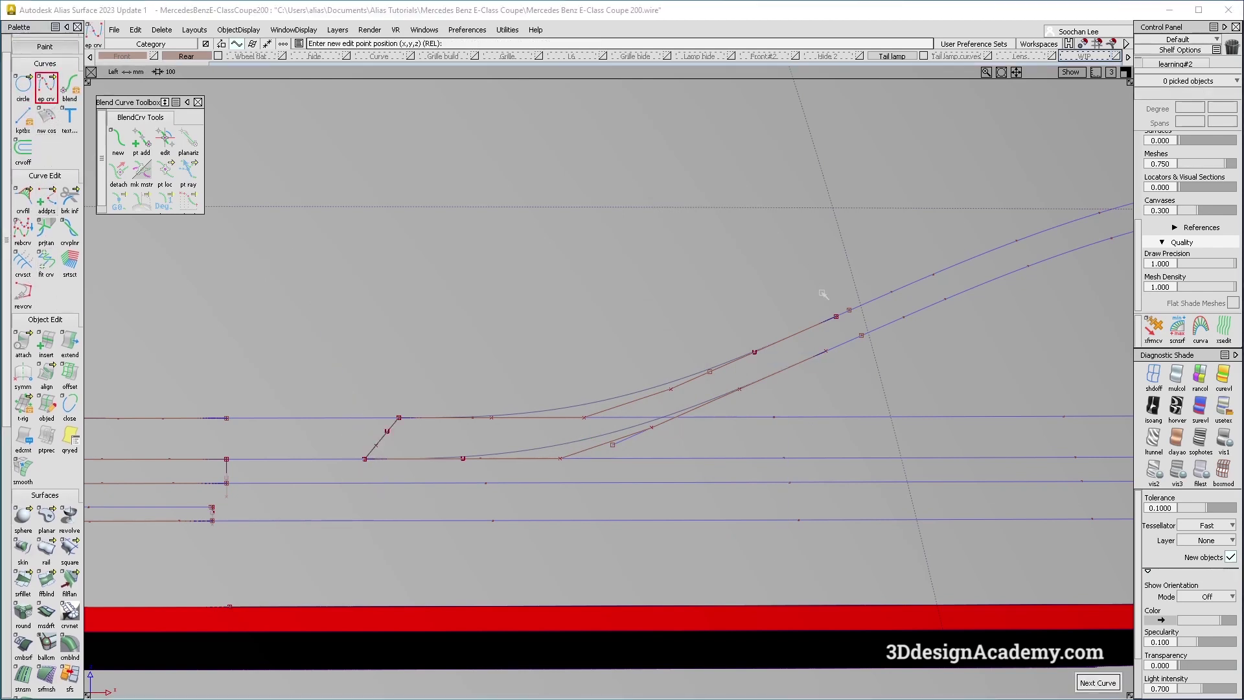
{"action": "left_click", "coordinate": [836, 315], "text": "ctrl"}
{"action": "left_click_drag", "start_coordinate": [727, 482], "coordinate": [718, 328], "text": "ctrl+shift"}
{"action": "middle_click_drag", "start_coordinate": [716, 330], "coordinate": [710, 344], "text": "alt+shift"}
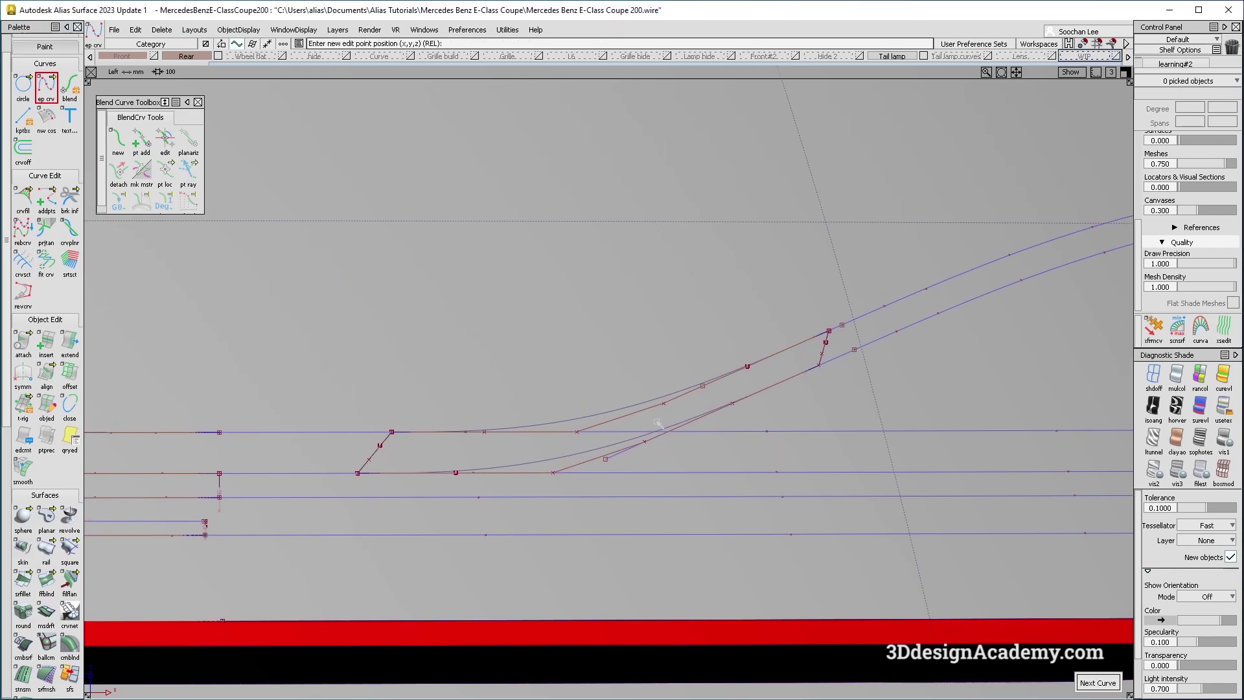
Section the two upper lower-edge lines and the two sloping lines against the short connecting lines at the S-bend fillet ends.
{"action": "left_click", "coordinate": [23, 263]}
{"action": "left_click_drag", "start_coordinate": [338, 416], "coordinate": [333, 486]}
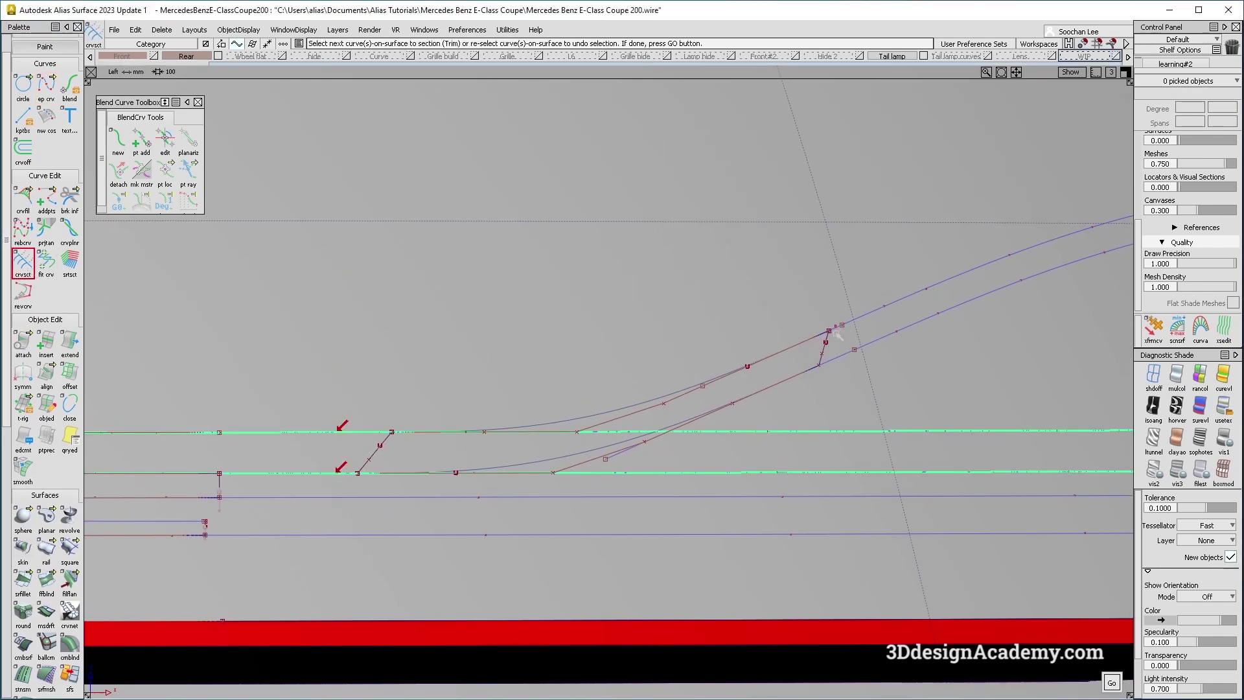
{"action": "key", "text": "space"}
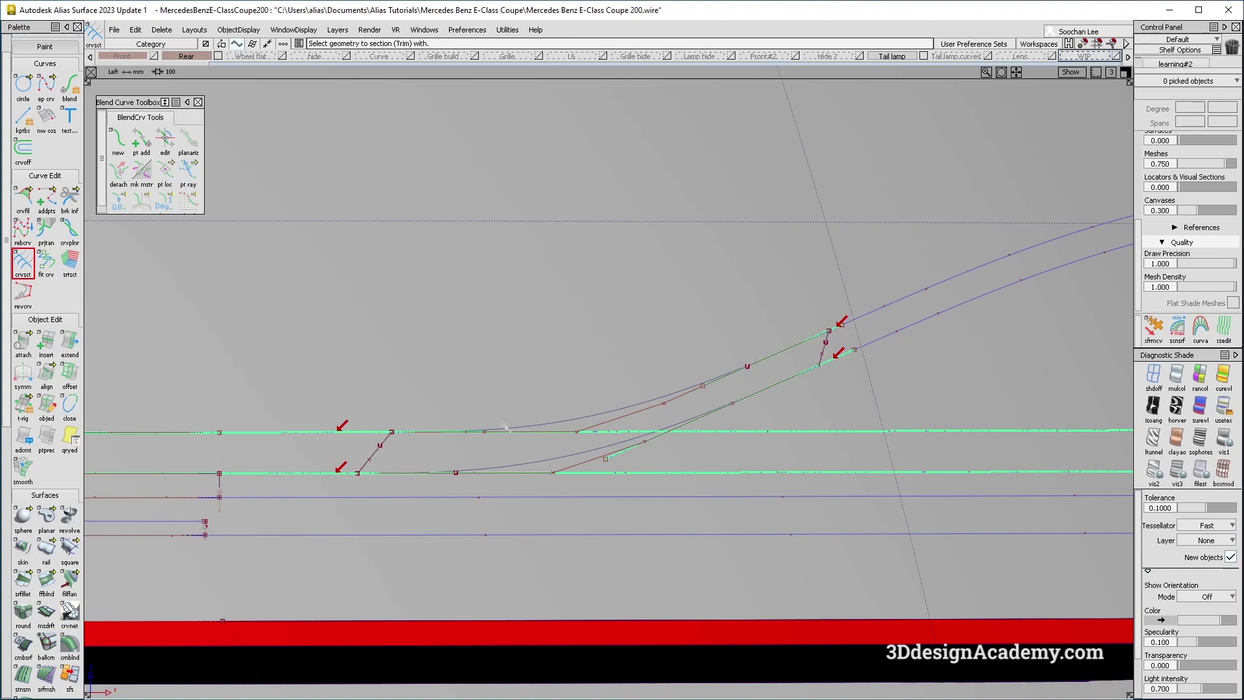
{"action": "left_click", "coordinate": [380, 447]}
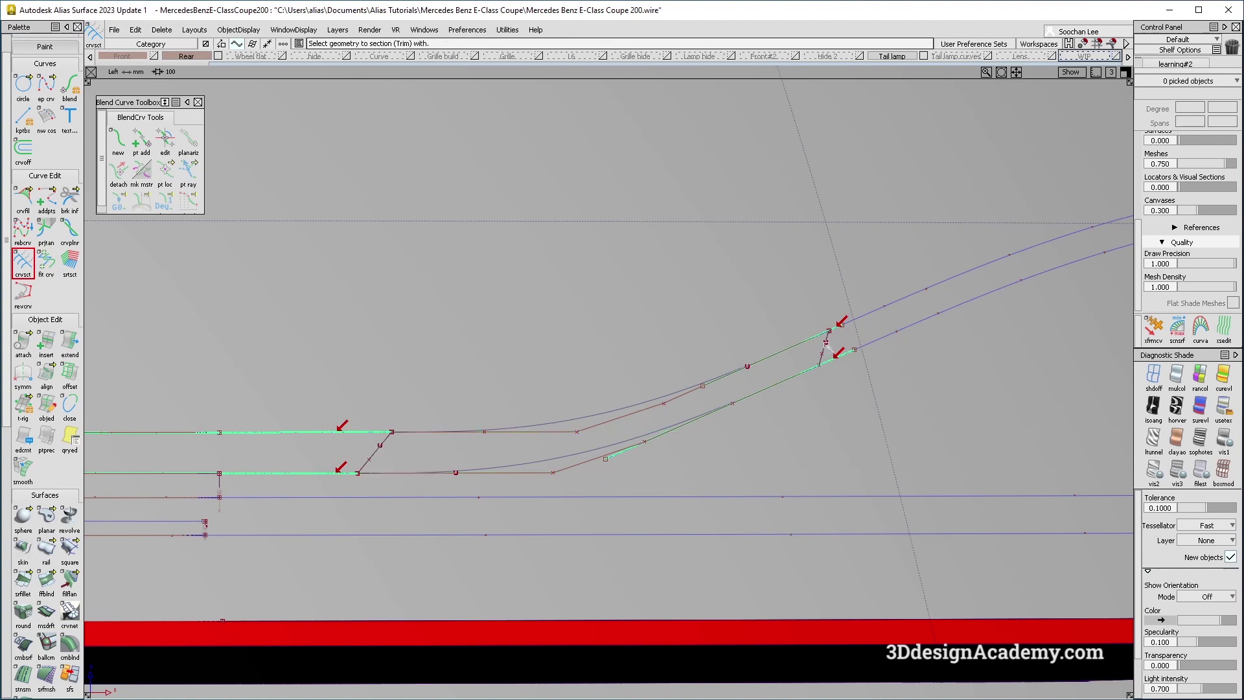
{"action": "left_click_drag", "start_coordinate": [587, 528], "coordinate": [589, 413], "text": "ctrl+shift"}
{"action": "left_click_drag", "start_coordinate": [429, 528], "coordinate": [425, 325], "text": "ctrl+shift"}
Delete the two short connecting lines at the ends of the S-bend fillets.
{"action": "left_click_drag", "start_coordinate": [333, 370], "coordinate": [361, 412], "text": "ctrl+shift"}
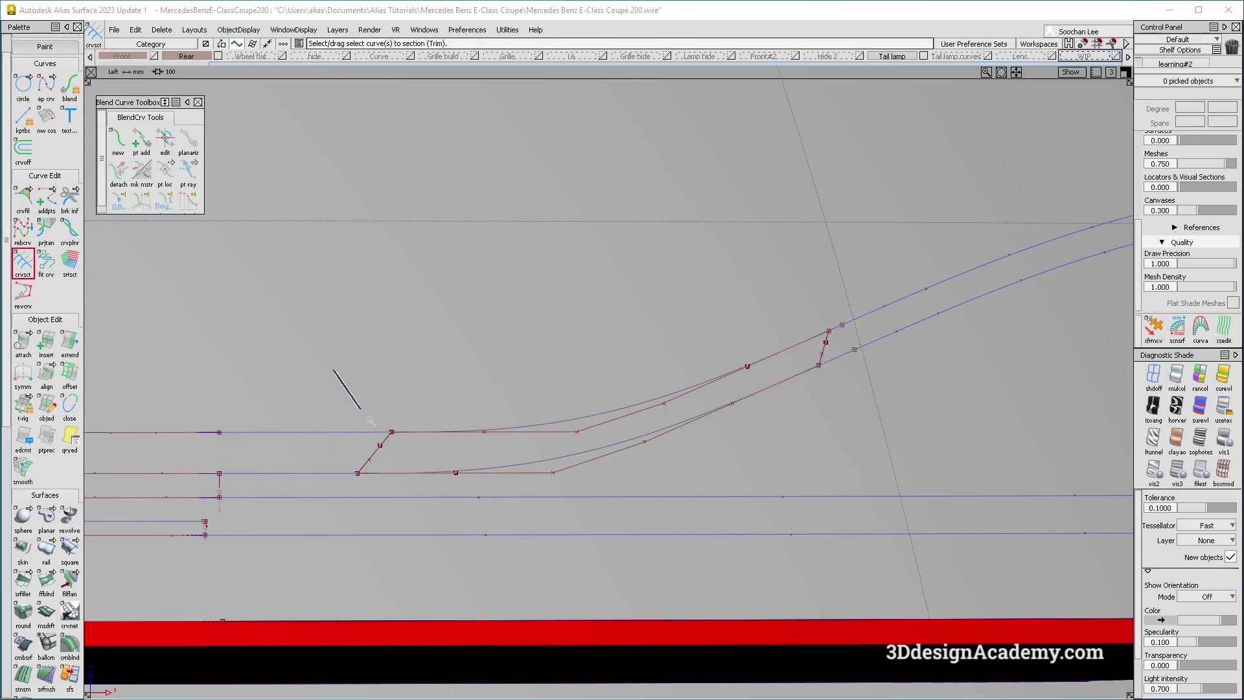
{"action": "left_click", "coordinate": [380, 451]}
{"action": "key", "text": "Delete"}
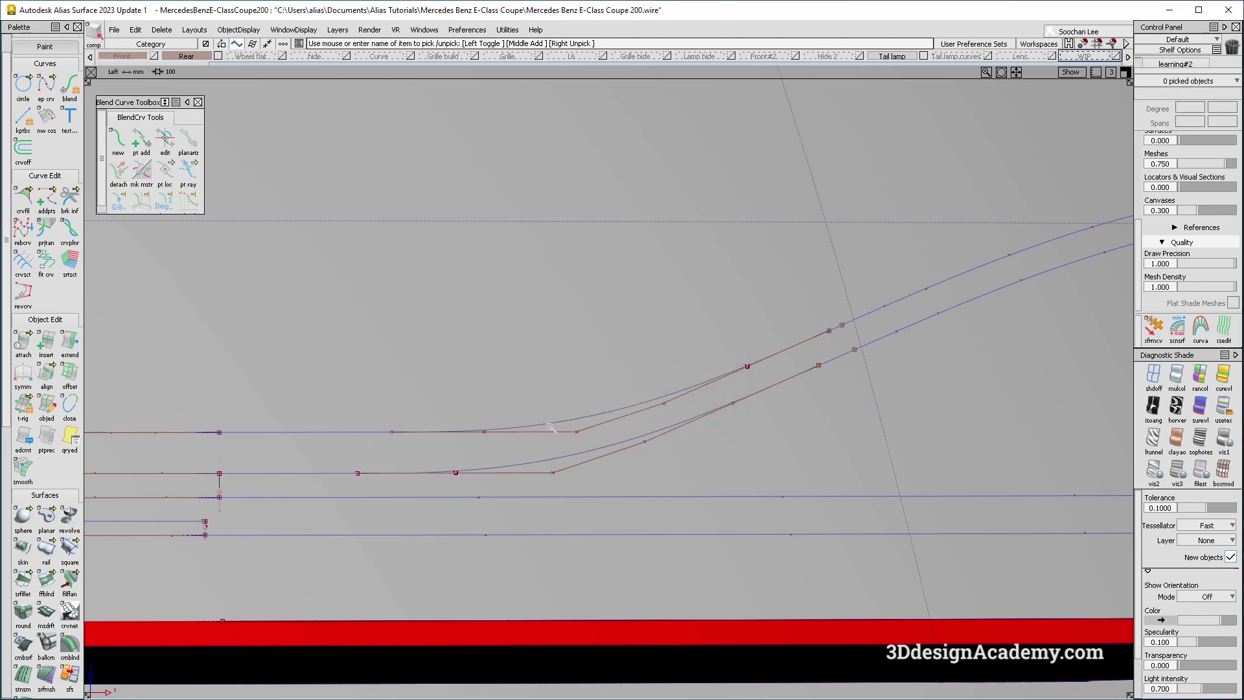
Project the two S-bend fillet curves onto the tail lamp surface in the side view.
{"action": "scroll", "coordinate": [25, 648], "scroll_direction": "down", "scroll_amount": 3}
{"action": "left_click", "coordinate": [27, 654]}
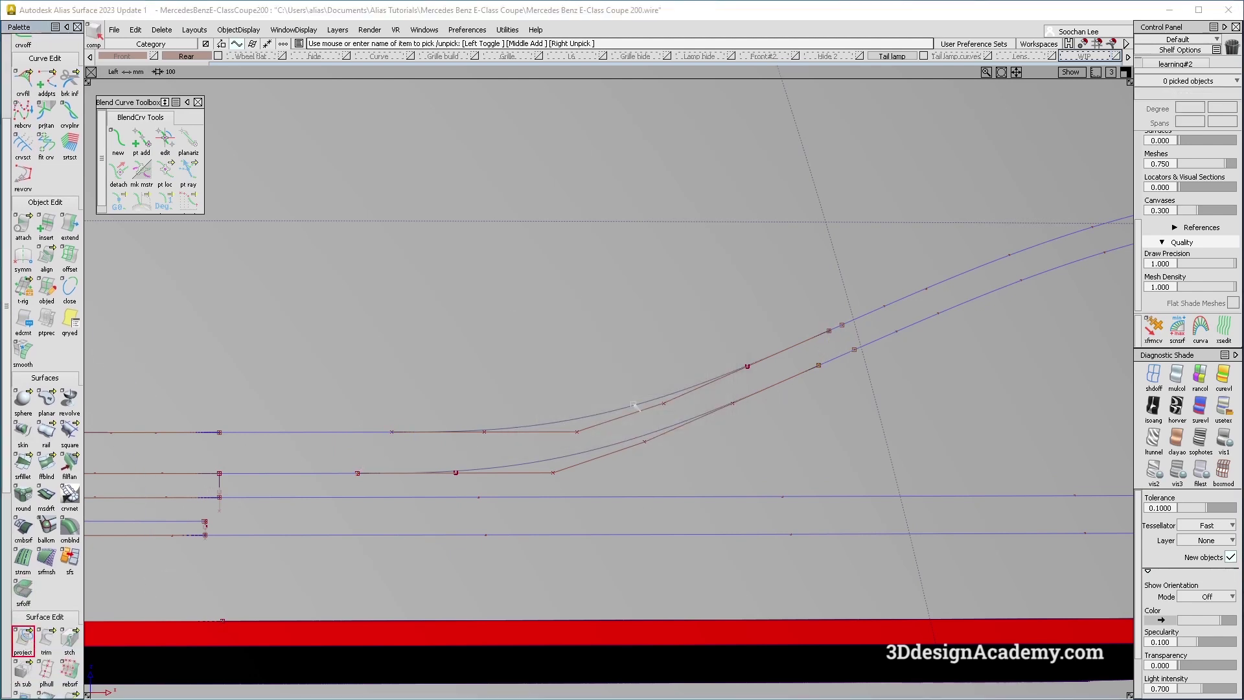
{"action": "left_click", "coordinate": [650, 408]}
{"action": "key", "text": "space"}
{"action": "left_click_drag", "start_coordinate": [664, 392], "coordinate": [656, 450]}
Assign the two original S-bend fillet curves to the Tail lamp curves layer.
{"action": "right_click_drag", "start_coordinate": [571, 452], "coordinate": [495, 441], "text": "alt+shift"}
{"action": "middle_click_drag", "start_coordinate": [476, 453], "coordinate": [651, 447], "text": "alt+shift"}
{"action": "mouse_move", "coordinate": [617, 504]}
{"action": "left_mouse_down", "text": "ctrl+shift"}
{"action": "mouse_move", "coordinate": [644, 375]}
{"action": "mouse_move", "coordinate": [808, 536]}
{"action": "left_mouse_up", "text": "ctrl+shift"}
{"action": "left_click_drag", "start_coordinate": [772, 391], "coordinate": [807, 450]}
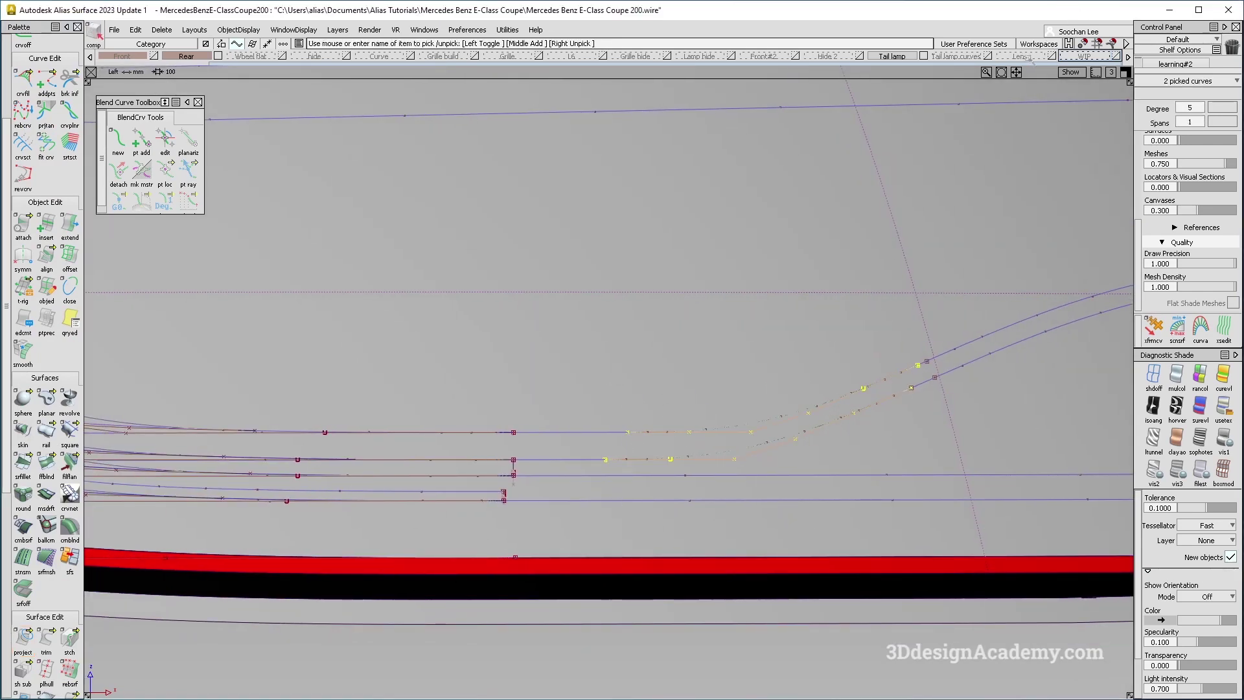
{"action": "mouse_move", "coordinate": [1034, 58]}
{"action": "left_mouse_down"}
{"action": "mouse_move", "coordinate": [962, 58]}
{"action": "mouse_move", "coordinate": [958, 70]}
{"action": "left_mouse_up"}
Delete the leftover curve-on-surface segment lying just above the lowest lower-edge line.
{"action": "middle_click_drag", "start_coordinate": [491, 493], "coordinate": [705, 424], "text": "alt+shift"}
{"action": "left_click_drag", "start_coordinate": [640, 474], "coordinate": [660, 363], "text": "ctrl+shift"}
{"action": "right_click_drag", "start_coordinate": [764, 418], "coordinate": [835, 407], "text": "alt+shift"}
{"action": "middle_click_drag", "start_coordinate": [838, 406], "coordinate": [767, 408], "text": "alt+shift"}
{"action": "left_click_drag", "start_coordinate": [638, 448], "coordinate": [689, 517], "text": "ctrl+shift"}
{"action": "left_click", "coordinate": [570, 431]}
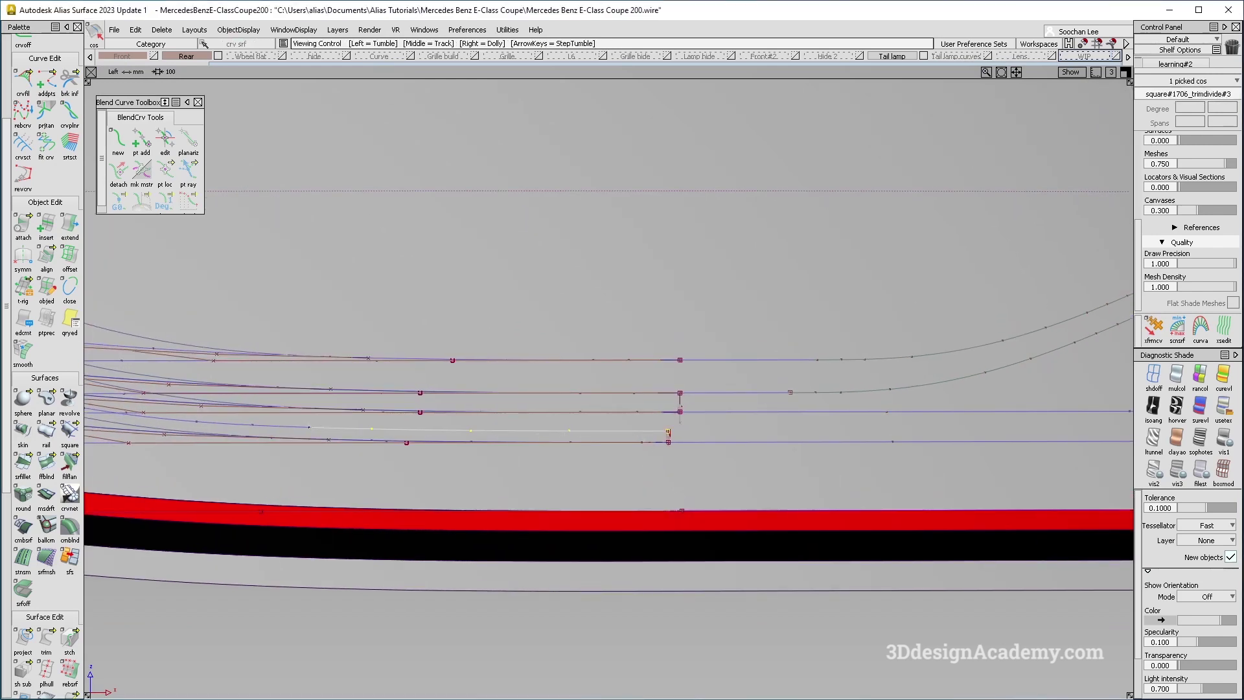
{"action": "right_click_drag", "start_coordinate": [470, 425], "coordinate": [344, 426], "text": "alt+shift"}
{"action": "middle_click_drag", "start_coordinate": [345, 426], "coordinate": [441, 422], "text": "alt+shift"}
{"action": "key", "text": "Delete"}
{"action": "left_click", "coordinate": [551, 422]}
{"action": "middle_click_drag", "start_coordinate": [774, 426], "coordinate": [694, 430], "text": "alt+shift"}
{"action": "right_click_drag", "start_coordinate": [694, 430], "coordinate": [695, 430], "text": "alt+shift"}
{"action": "left_click_drag", "start_coordinate": [694, 430], "coordinate": [689, 439], "text": "ctrl+shift"}
{"action": "left_click_drag", "start_coordinate": [414, 429], "coordinate": [344, 428], "text": "ctrl+shift"}
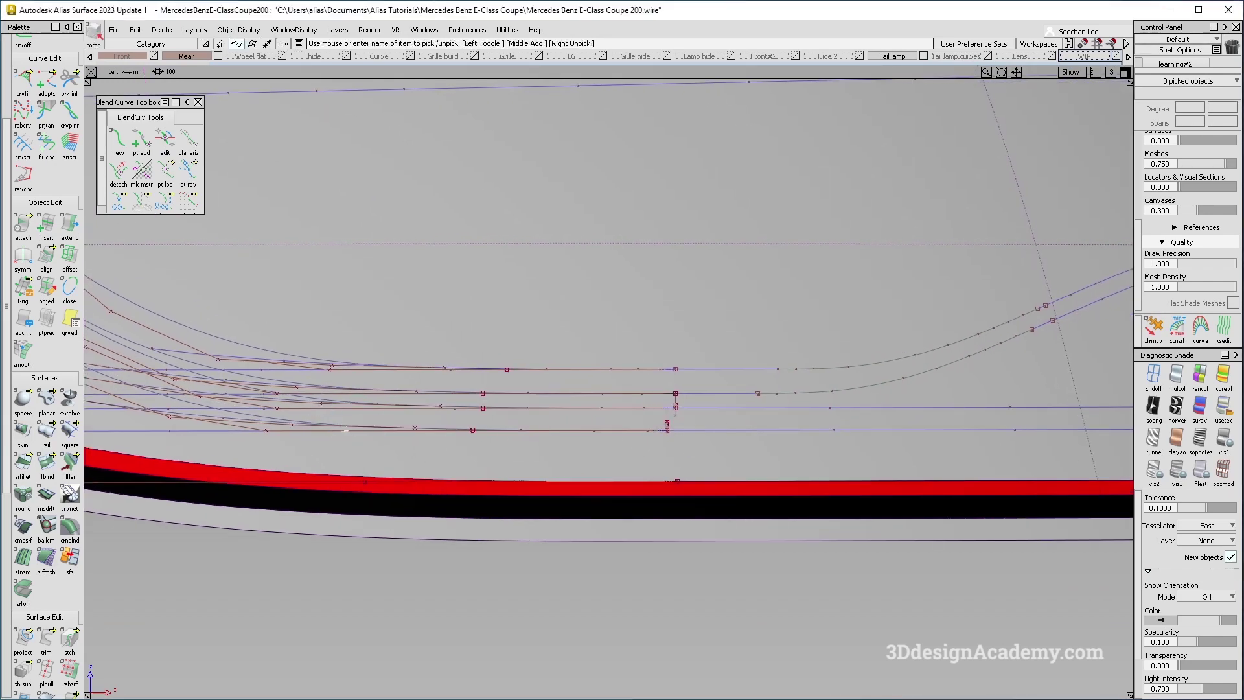
{"action": "left_click", "coordinate": [343, 429]}
{"action": "middle_click_drag", "start_coordinate": [362, 451], "coordinate": [467, 438], "text": "alt+shift"}
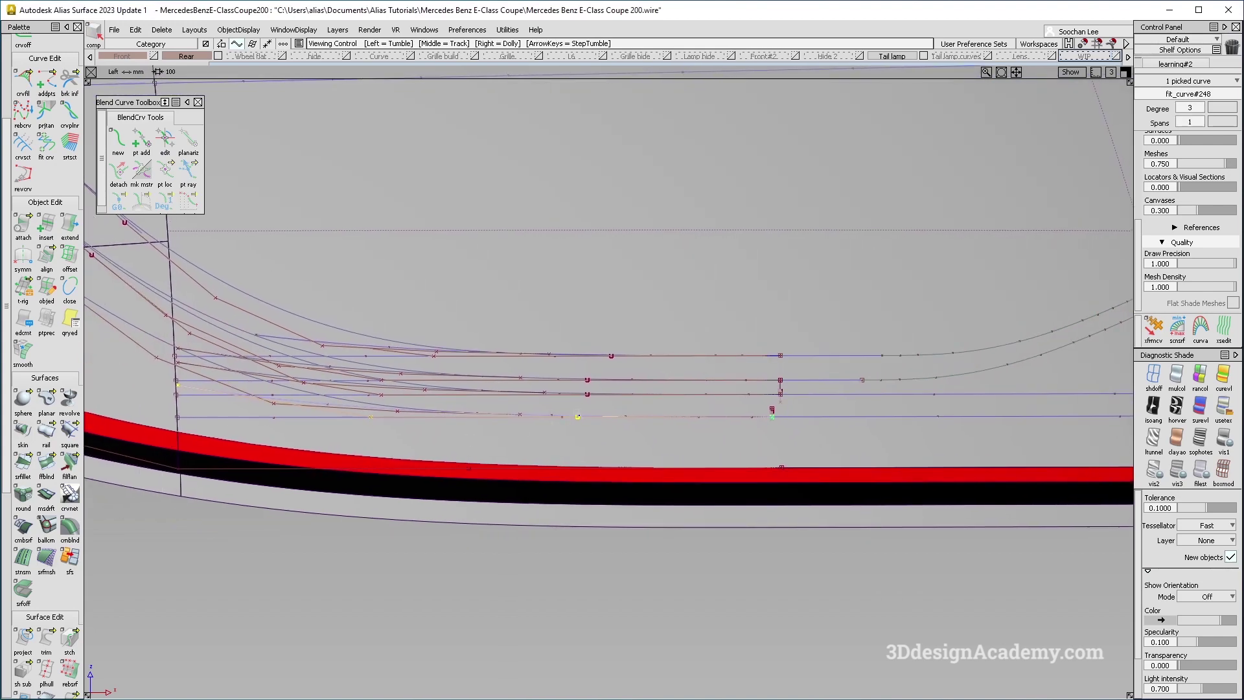
{"action": "left_click", "coordinate": [467, 438]}
{"action": "scroll", "coordinate": [23, 96], "scroll_direction": "up", "scroll_amount": 5}
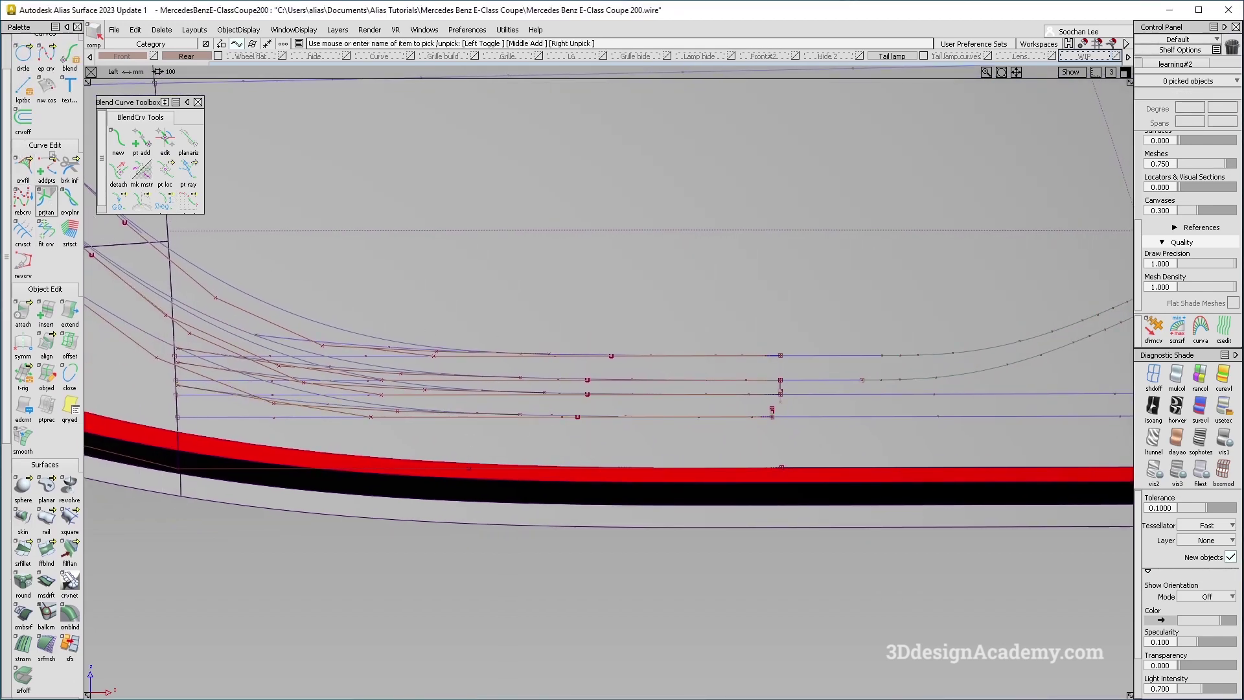
{"action": "left_click", "coordinate": [46, 115]}
{"action": "left_click", "coordinate": [549, 354]}
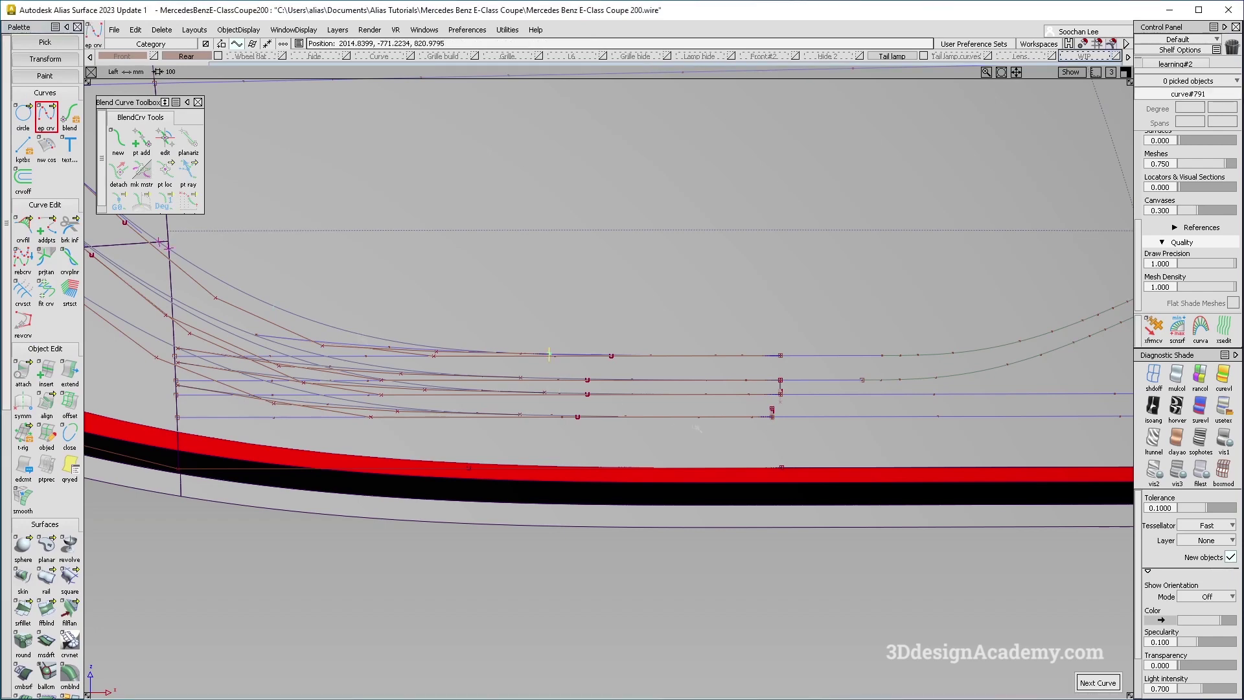
{"action": "left_click_drag", "start_coordinate": [541, 394], "coordinate": [389, 422], "text": "alt+shift"}
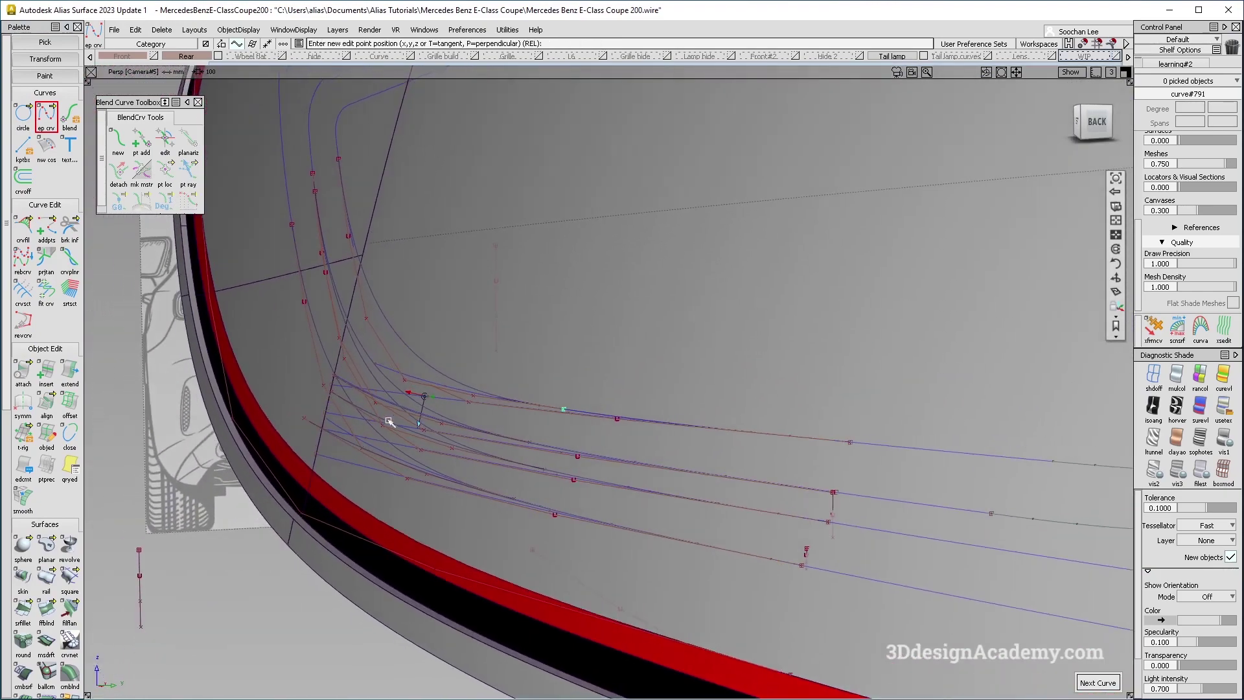
{"action": "left_click_drag", "start_coordinate": [570, 486], "coordinate": [542, 454], "text": "alt+shift"}
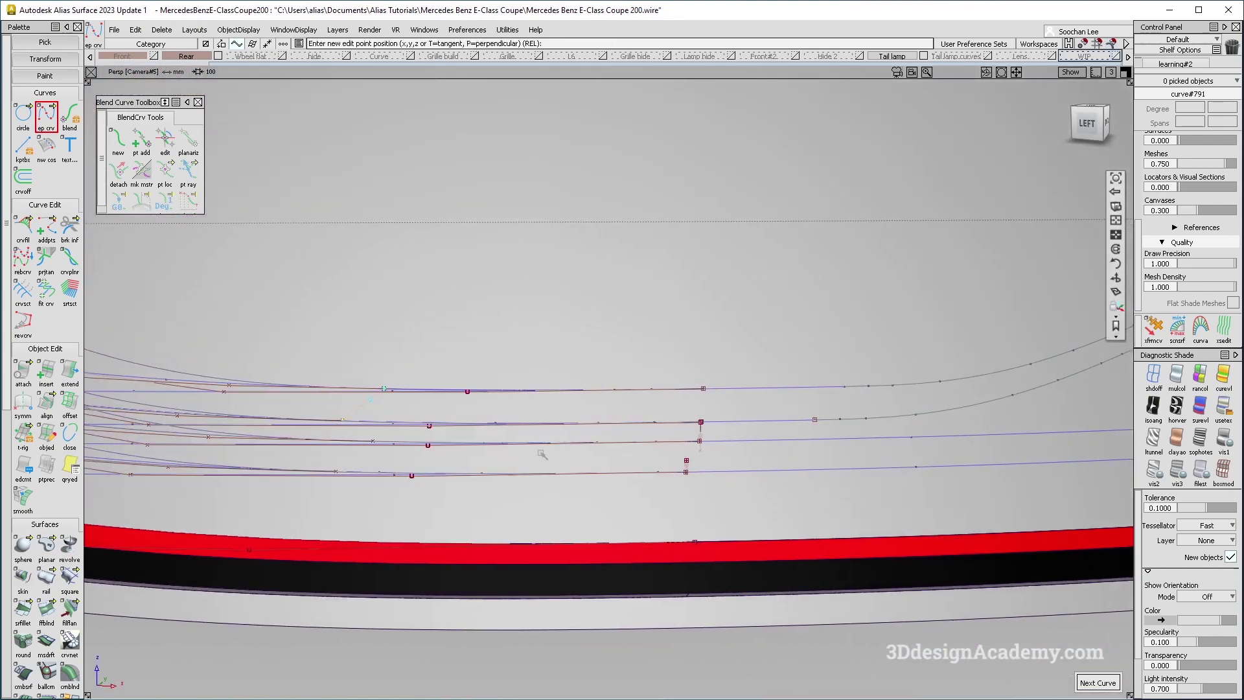
{"action": "left_click", "coordinate": [1087, 123]}
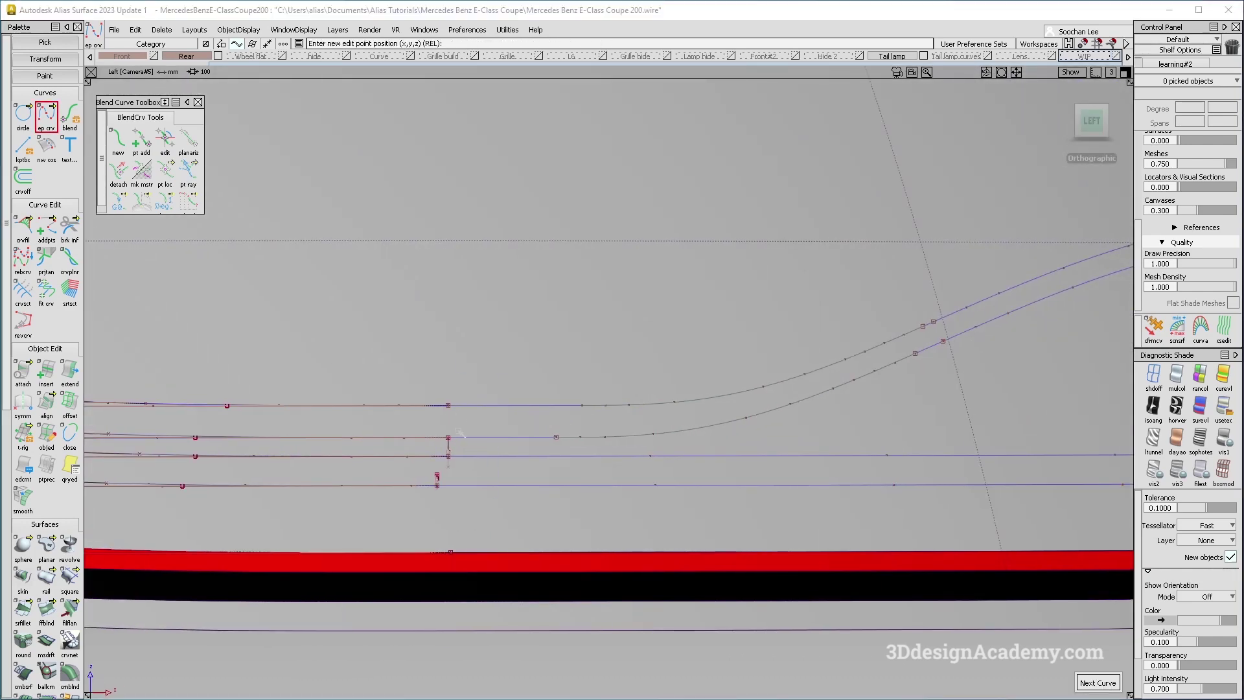
Delete the two old short lines at the inner ends of the fitted lower-edge curves.
{"action": "left_click_drag", "start_coordinate": [449, 457], "coordinate": [450, 466], "text": "ctrl+shift"}
{"action": "left_click", "coordinate": [449, 448]}
{"action": "key", "text": "Delete"}
{"action": "key", "text": "Return"}
{"action": "left_click", "coordinate": [443, 478]}
{"action": "key", "text": "Delete"}
{"action": "key", "text": "Return"}
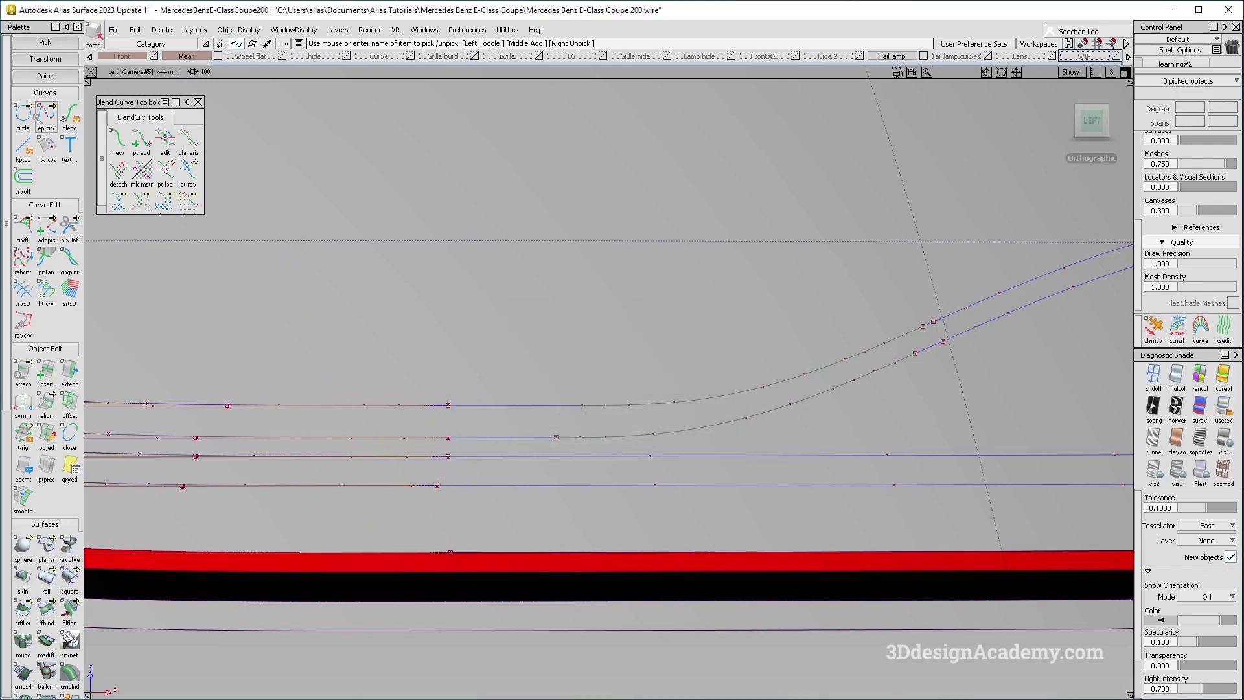
Draw two edit-point lines joining the end points of the upper pair and the lower pair of fitted lower-edge curves.
{"action": "left_click", "coordinate": [46, 116]}
{"action": "left_click", "coordinate": [448, 405]}
{"action": "left_click_drag", "start_coordinate": [468, 504], "coordinate": [471, 410], "text": "ctrl+shift"}
{"action": "left_click", "coordinate": [448, 457]}
{"action": "left_click", "coordinate": [437, 486]}
{"action": "left_click_drag", "start_coordinate": [445, 546], "coordinate": [458, 412], "text": "ctrl+shift"}
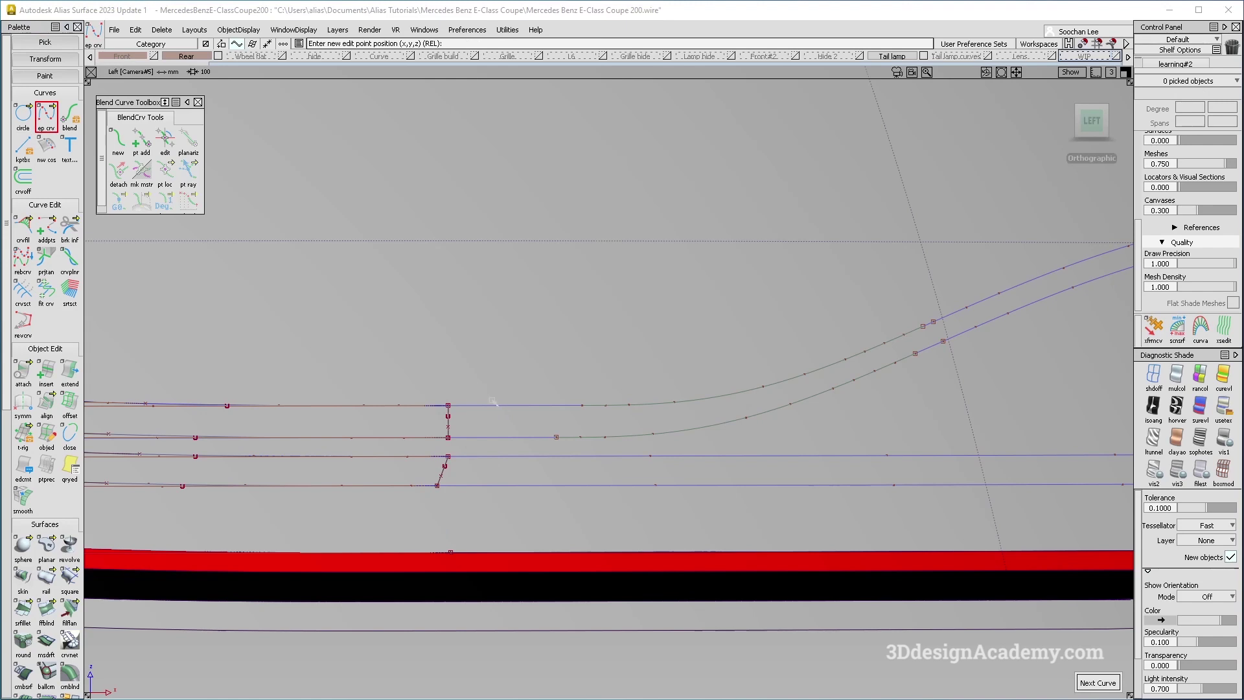
Section the four lower-edge surface curves against the two short lines at the fitted curves' ends, keeping the side toward the S-bend.
{"action": "right_click_drag", "start_coordinate": [485, 493], "coordinate": [448, 491], "text": "alt+shift"}
{"action": "middle_click_drag", "start_coordinate": [448, 491], "coordinate": [489, 489], "text": "alt+shift"}
{"action": "left_click_drag", "start_coordinate": [486, 487], "coordinate": [421, 447], "text": "ctrl+shift"}
{"action": "scroll", "coordinate": [38, 441], "scroll_direction": "down", "scroll_amount": 3}
{"action": "scroll", "coordinate": [36, 440], "scroll_direction": "up", "scroll_amount": 3}
{"action": "left_click", "coordinate": [22, 279]}
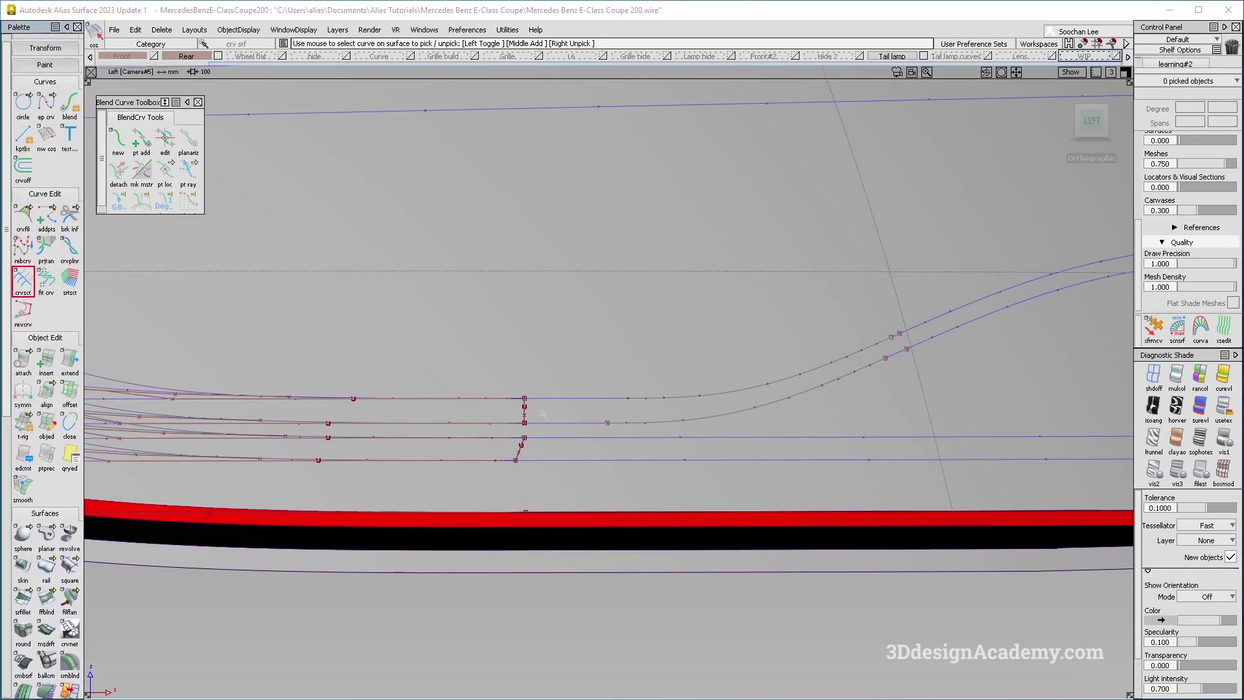
{"action": "left_click_drag", "start_coordinate": [557, 459], "coordinate": [557, 473]}
{"action": "key", "text": "space"}
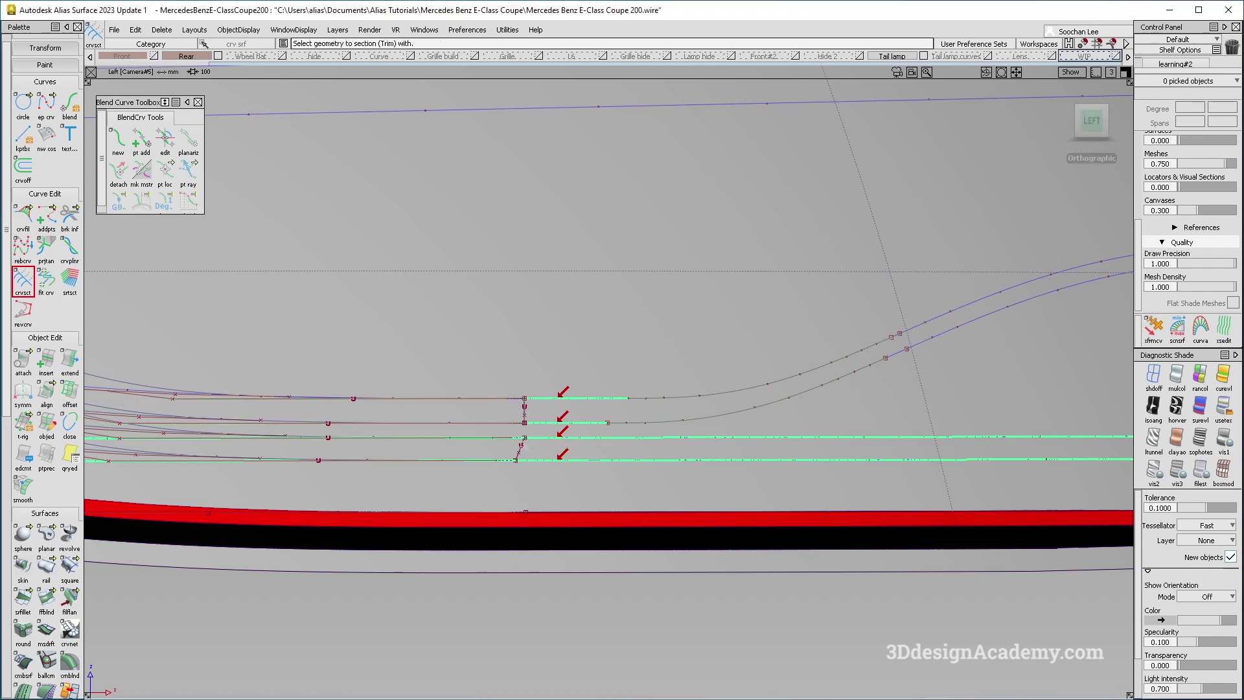
{"action": "middle_click_drag", "start_coordinate": [421, 470], "coordinate": [511, 454], "text": "alt+shift"}
{"action": "left_click_drag", "start_coordinate": [586, 472], "coordinate": [581, 381], "text": "ctrl+shift"}
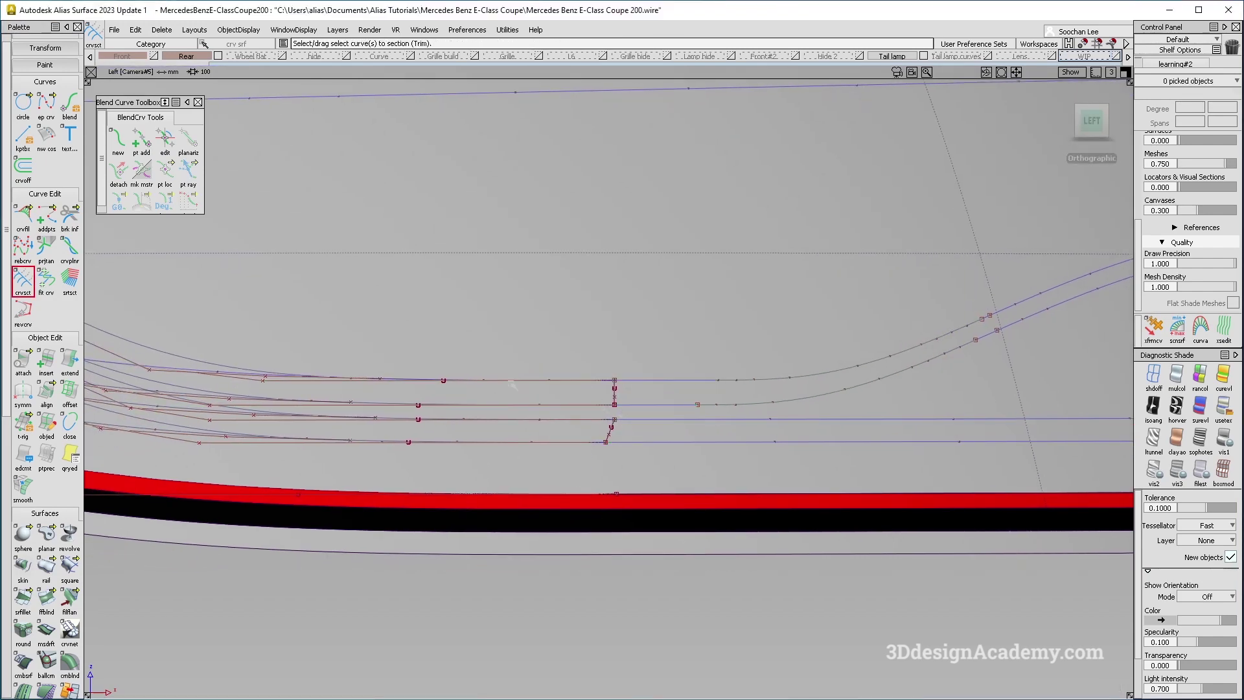
Assign the four fitted curves along the tail lamp's lower edge to the Tail lamp curves layer.
{"action": "left_click_drag", "start_coordinate": [473, 386], "coordinate": [432, 385], "text": "ctrl+shift"}
{"action": "left_click", "coordinate": [433, 381]}
{"action": "middle_click_drag", "start_coordinate": [107, 403], "coordinate": [363, 387], "text": "alt+shift"}
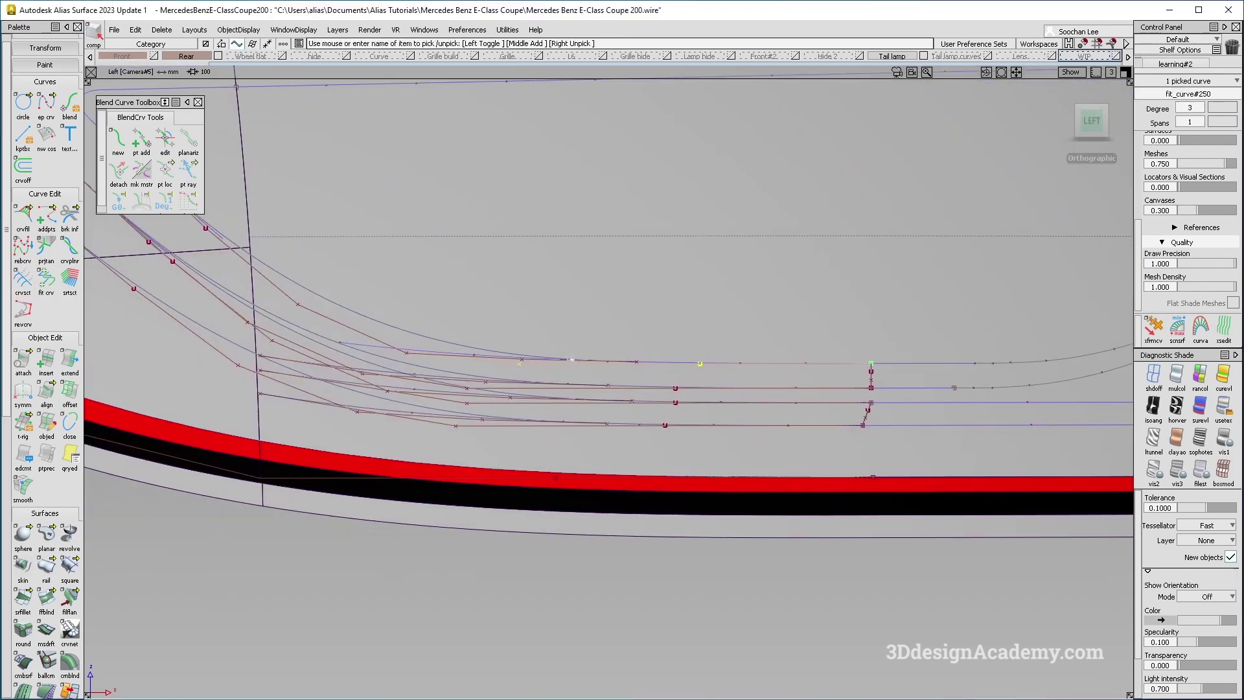
{"action": "right_click_drag", "start_coordinate": [484, 348], "coordinate": [479, 465]}
{"action": "left_click_drag", "start_coordinate": [817, 325], "coordinate": [811, 414]}
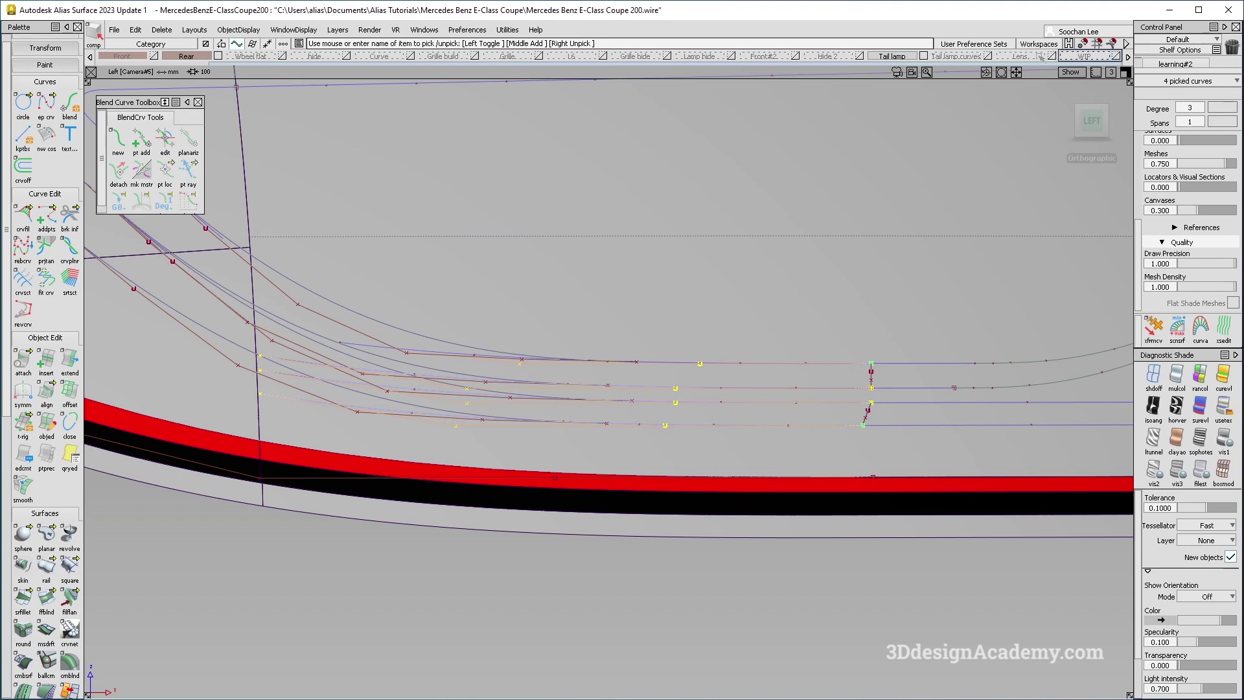
{"action": "left_click_drag", "start_coordinate": [963, 60], "coordinate": [962, 73]}
{"action": "middle_click_drag", "start_coordinate": [741, 344], "coordinate": [718, 355], "text": "alt+shift"}
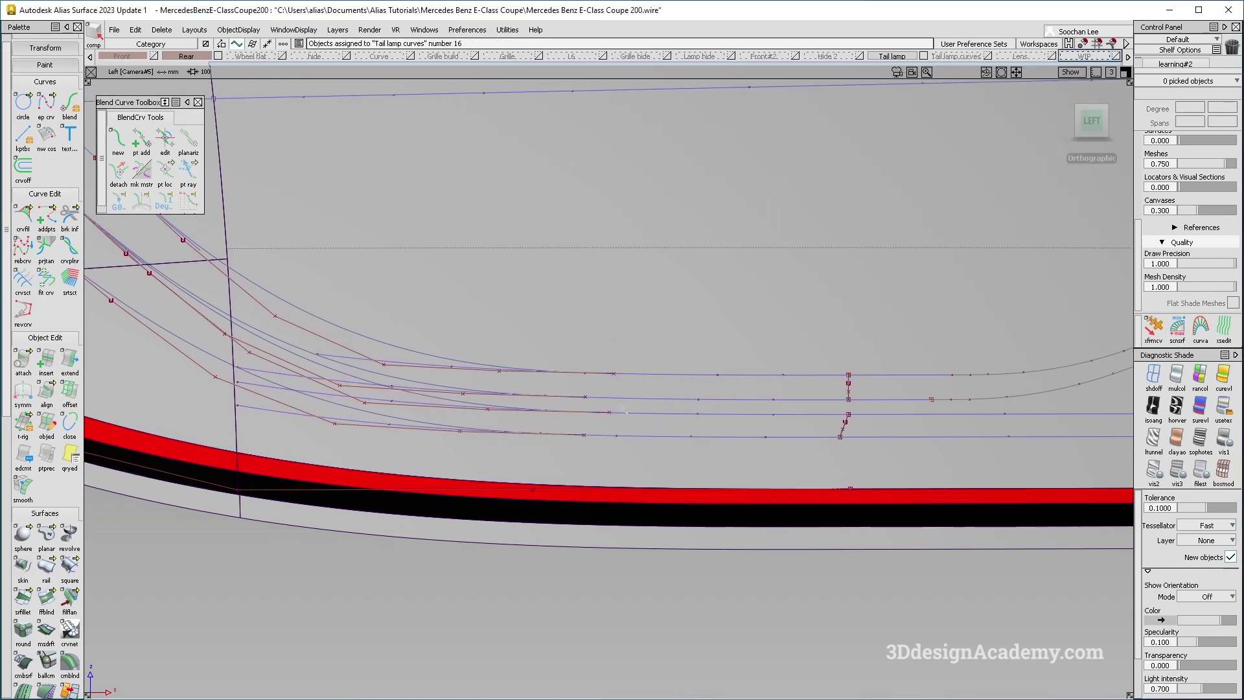
Delete the two short section lines between the upper and lower pairs of lower-edge curves.
{"action": "right_click_drag", "start_coordinate": [763, 371], "coordinate": [771, 371], "text": "alt+shift"}
{"action": "left_click_drag", "start_coordinate": [805, 371], "coordinate": [805, 337], "text": "ctrl+shift"}
{"action": "left_click", "coordinate": [851, 387]}
{"action": "left_click", "coordinate": [847, 425]}
{"action": "key", "text": "Delete"}
Draw two edit-point lines joining the lower-edge end points of the upper and lower pairs of corner fillets.
{"action": "left_click", "coordinate": [559, 422]}
{"action": "right_click_drag", "start_coordinate": [631, 415], "coordinate": [642, 414], "text": "alt+shift"}
{"action": "left_click", "coordinate": [47, 109]}
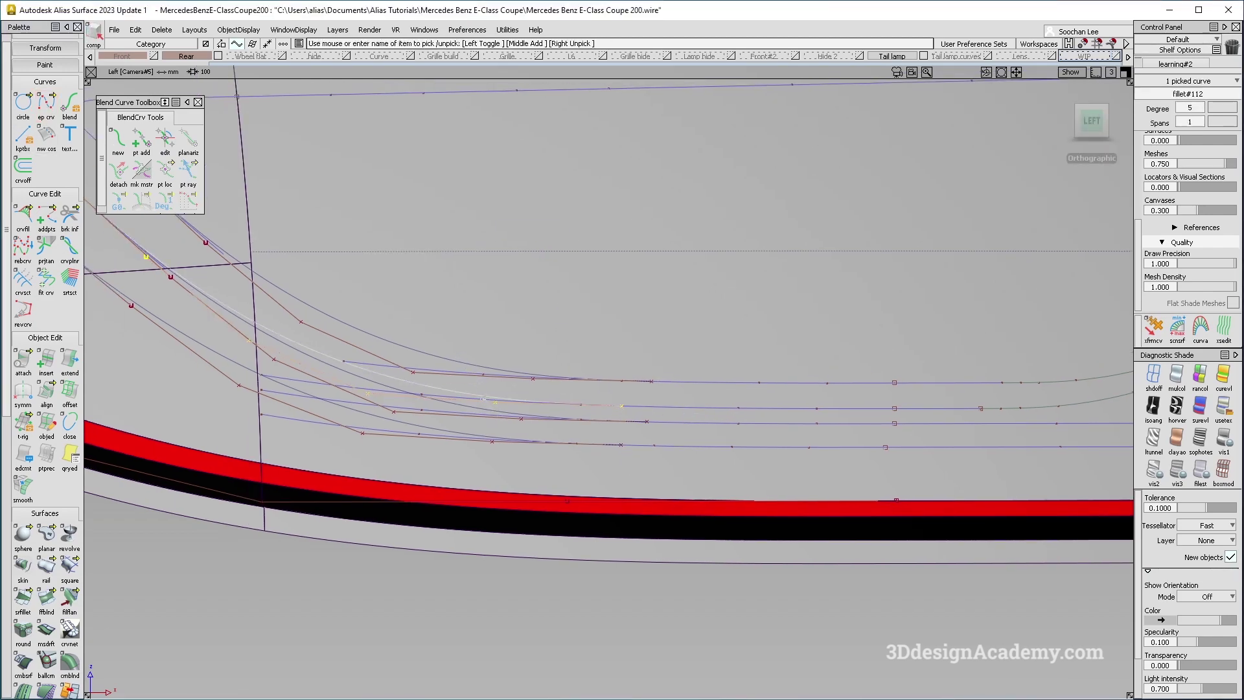
{"action": "scroll", "coordinate": [688, 414], "scroll_direction": "down", "scroll_amount": 2}
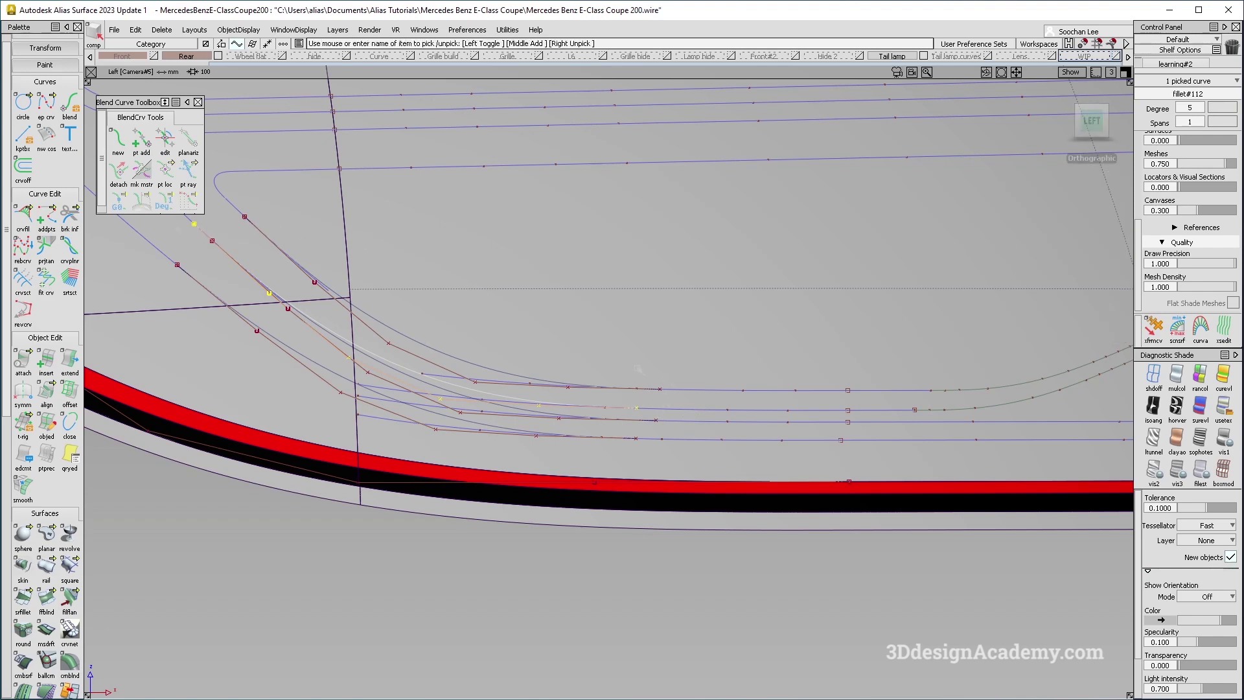
{"action": "right_click_drag", "start_coordinate": [689, 418], "coordinate": [848, 426], "text": "alt+shift"}
{"action": "left_click_drag", "start_coordinate": [654, 429], "coordinate": [544, 197], "text": "ctrl+shift"}
{"action": "left_click", "coordinate": [46, 103]}
{"action": "left_click", "coordinate": [672, 359], "text": "ctrl"}
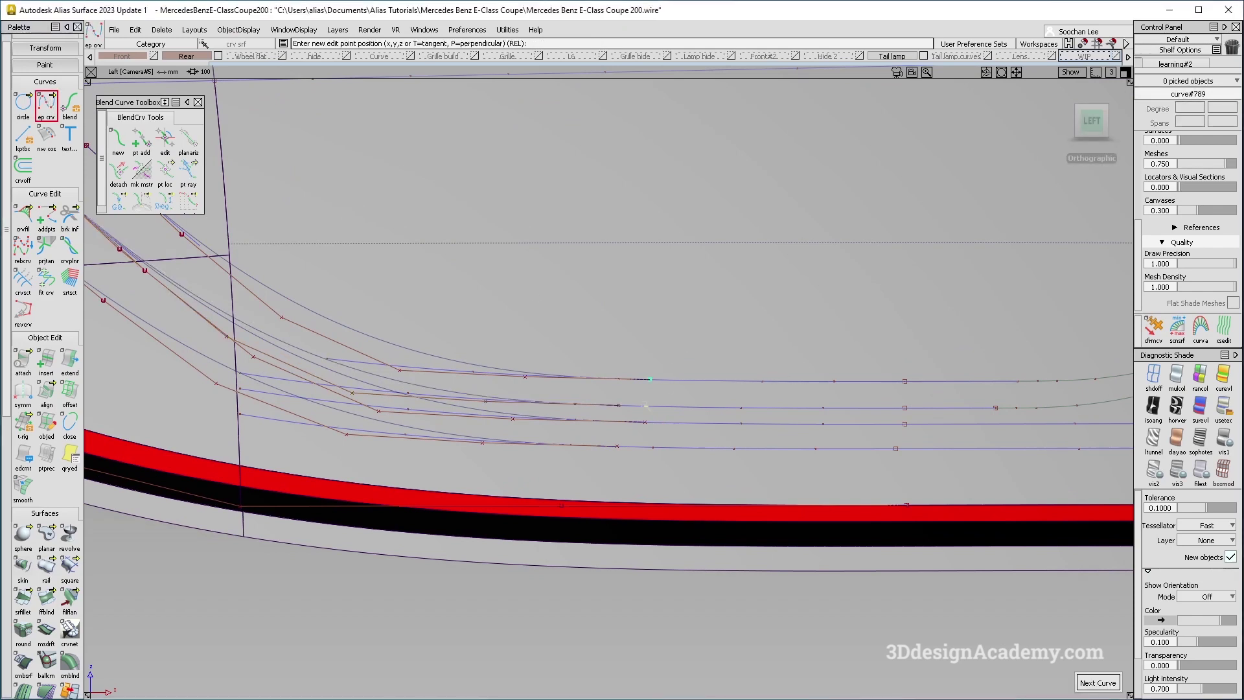
{"action": "left_click_drag", "start_coordinate": [644, 415], "coordinate": [644, 486], "text": "ctrl+shift"}
{"action": "left_click", "coordinate": [652, 418], "text": "ctrl"}
{"action": "left_click", "coordinate": [611, 461], "text": "ctrl"}
{"action": "left_click", "coordinate": [618, 446]}
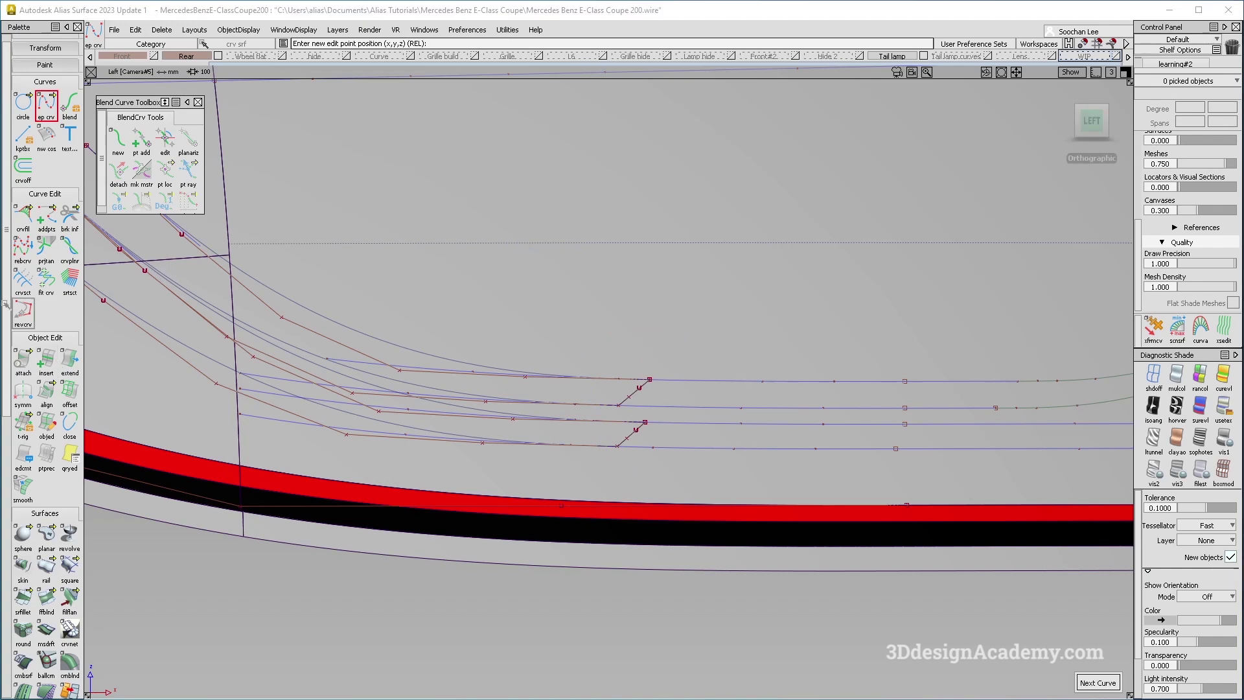
Section the four lower-edge lines against the two short lines at the corner fillet ends and delete those short lines.
{"action": "left_click_drag", "start_coordinate": [718, 353], "coordinate": [732, 465]}
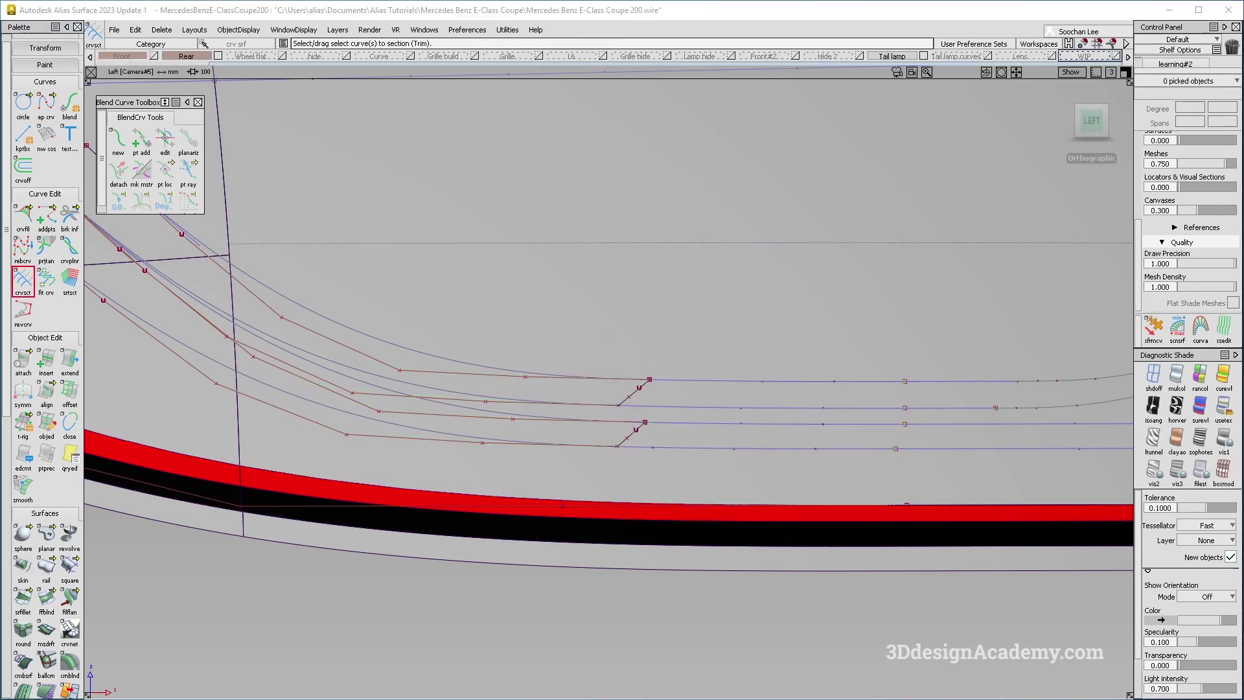
{"action": "left_click_drag", "start_coordinate": [639, 436], "coordinate": [639, 388], "text": "ctrl+shift"}
{"action": "left_click", "coordinate": [639, 388]}
{"action": "left_click", "coordinate": [635, 430]}
{"action": "right_click_drag", "start_coordinate": [470, 392], "coordinate": [439, 393], "text": "alt+shift"}
{"action": "middle_click_drag", "start_coordinate": [439, 393], "coordinate": [506, 417], "text": "alt+shift"}
{"action": "key", "text": "Delete"}
{"action": "key", "text": "Return"}
Draw two edit-point lines across the upper ends of the corner fillets, from the innermost through the middle to the outermost.
{"action": "middle_click_drag", "start_coordinate": [305, 297], "coordinate": [506, 400], "text": "alt+shift"}
{"action": "scroll", "coordinate": [504, 398], "scroll_direction": "up", "scroll_amount": 2}
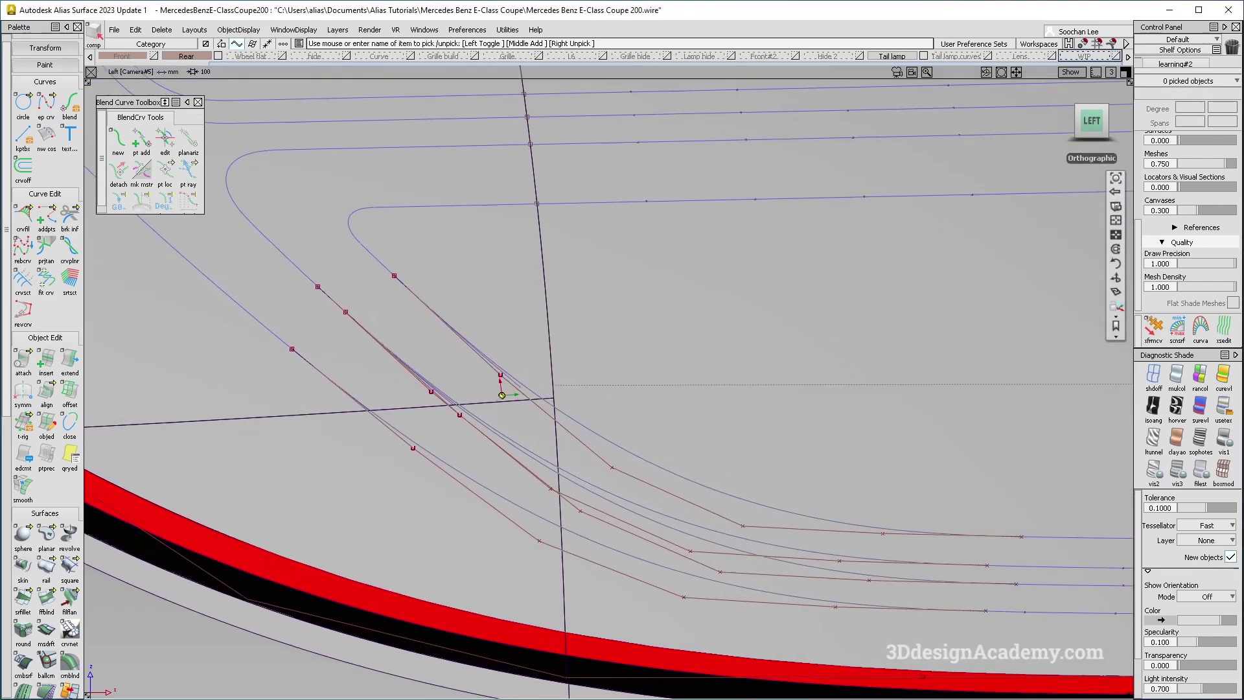
{"action": "left_click_drag", "start_coordinate": [283, 248], "coordinate": [291, 267], "text": "ctrl+shift"}
{"action": "left_click", "coordinate": [303, 272]}
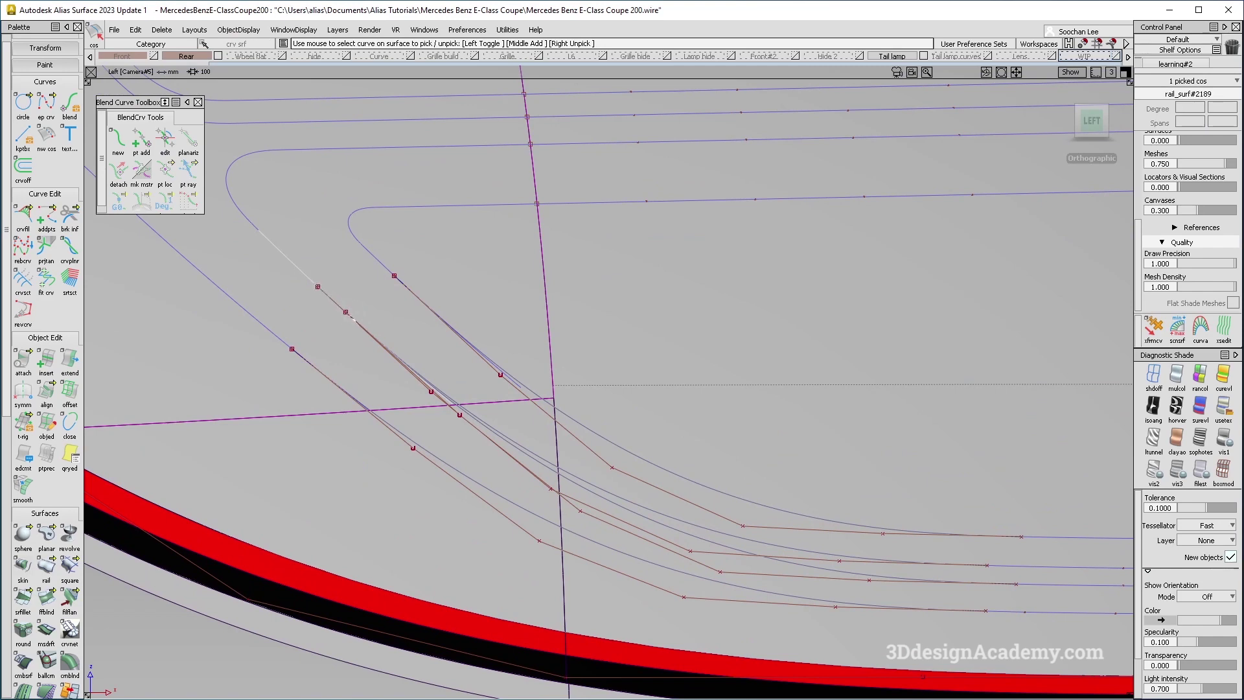
{"action": "middle_click_drag", "start_coordinate": [502, 395], "coordinate": [492, 430], "text": "alt+shift"}
{"action": "left_click", "coordinate": [515, 422]}
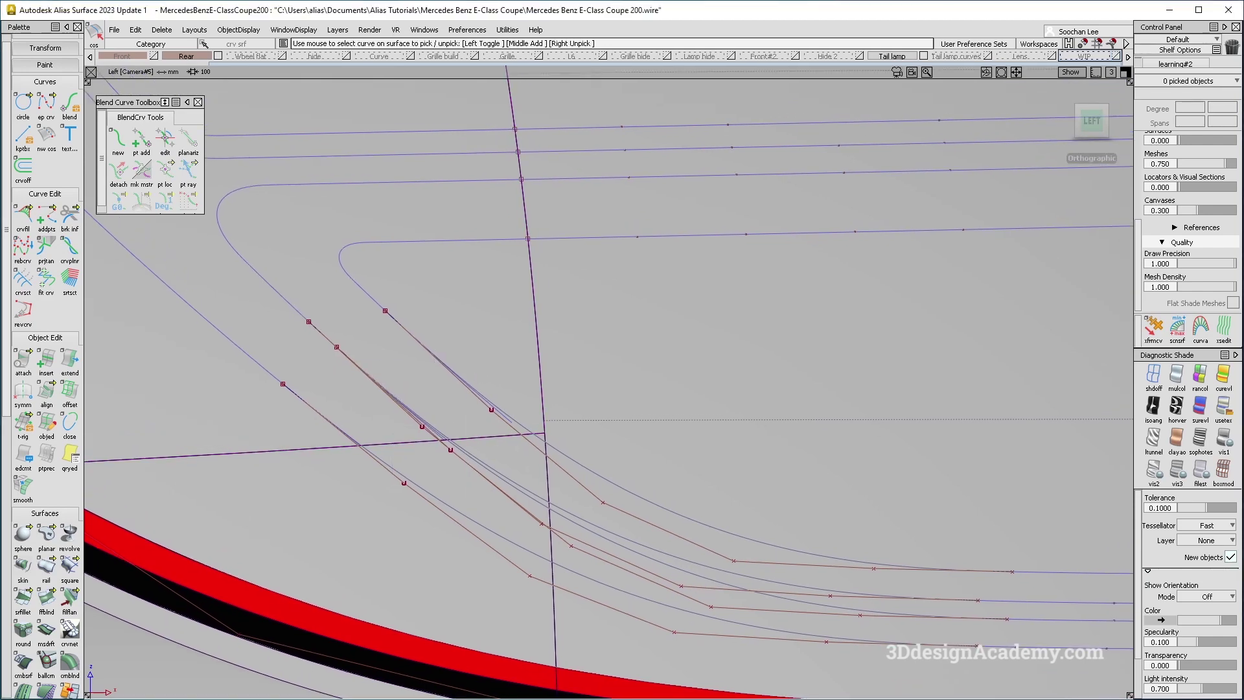
{"action": "left_click", "coordinate": [46, 104]}
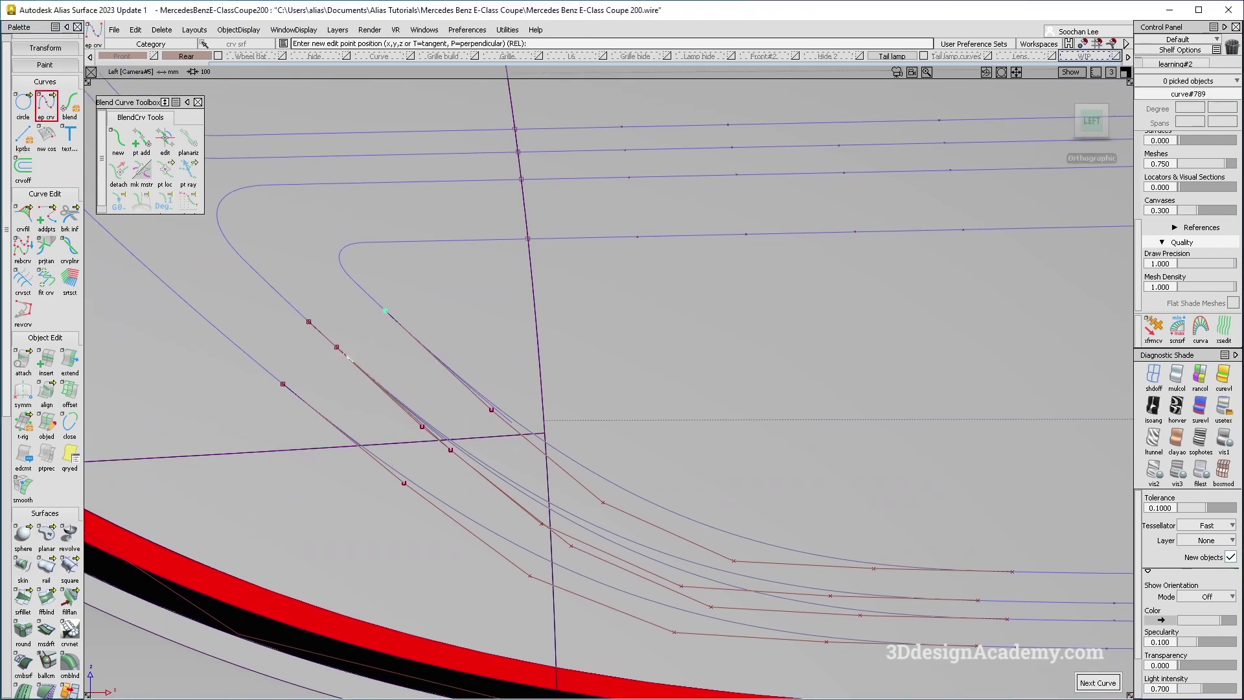
{"action": "left_click", "coordinate": [385, 311]}
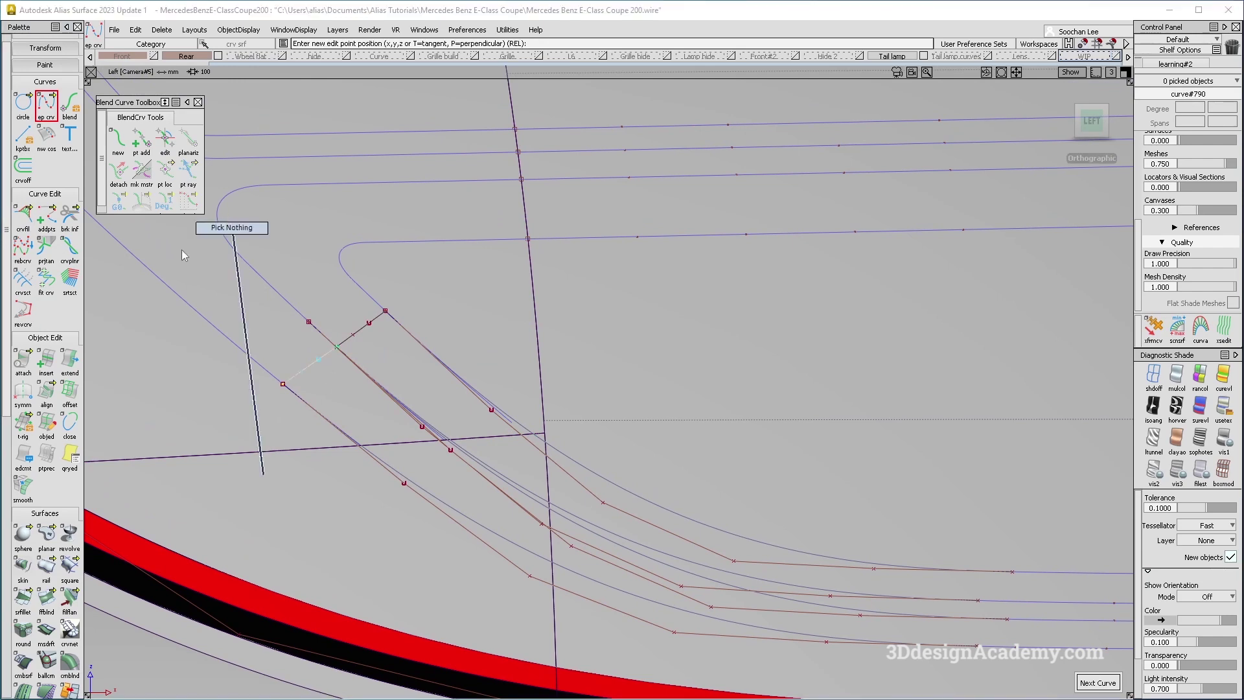
Section the three corner surface curves against the two edit-point lines across the upper fillet ends and delete those lines.
{"action": "left_click", "coordinate": [26, 289]}
{"action": "left_click", "coordinate": [283, 379]}
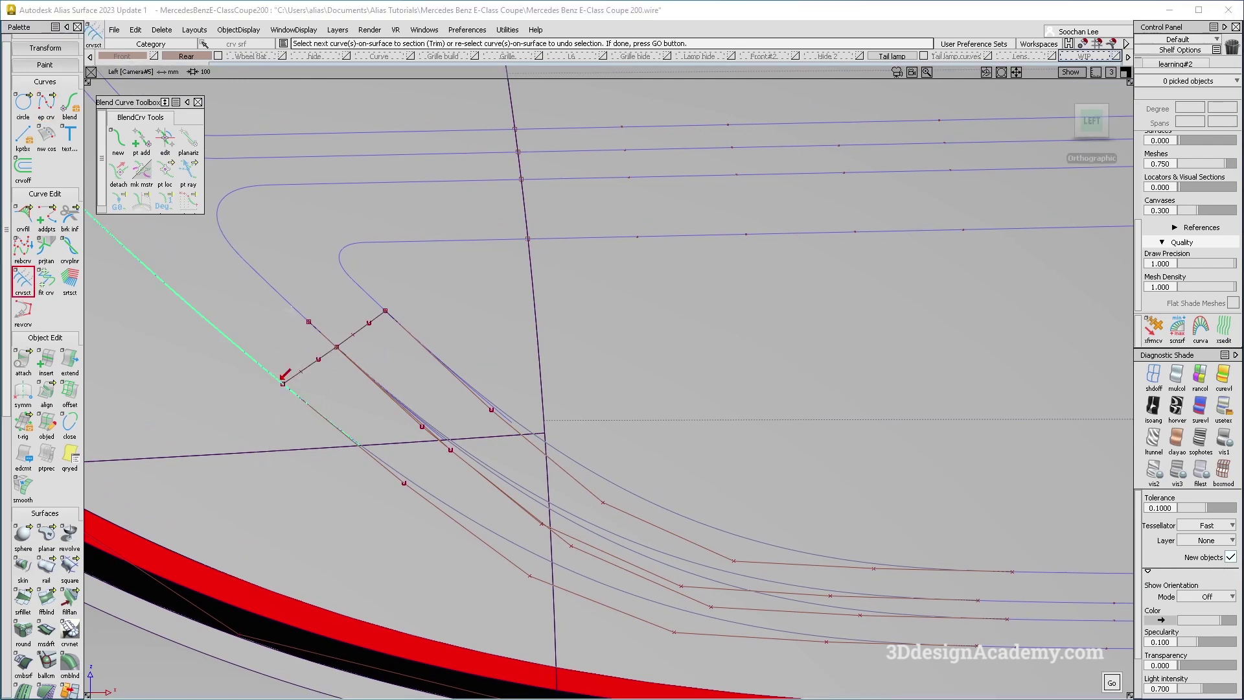
{"action": "left_click", "coordinate": [300, 311]}
{"action": "key", "text": "space"}
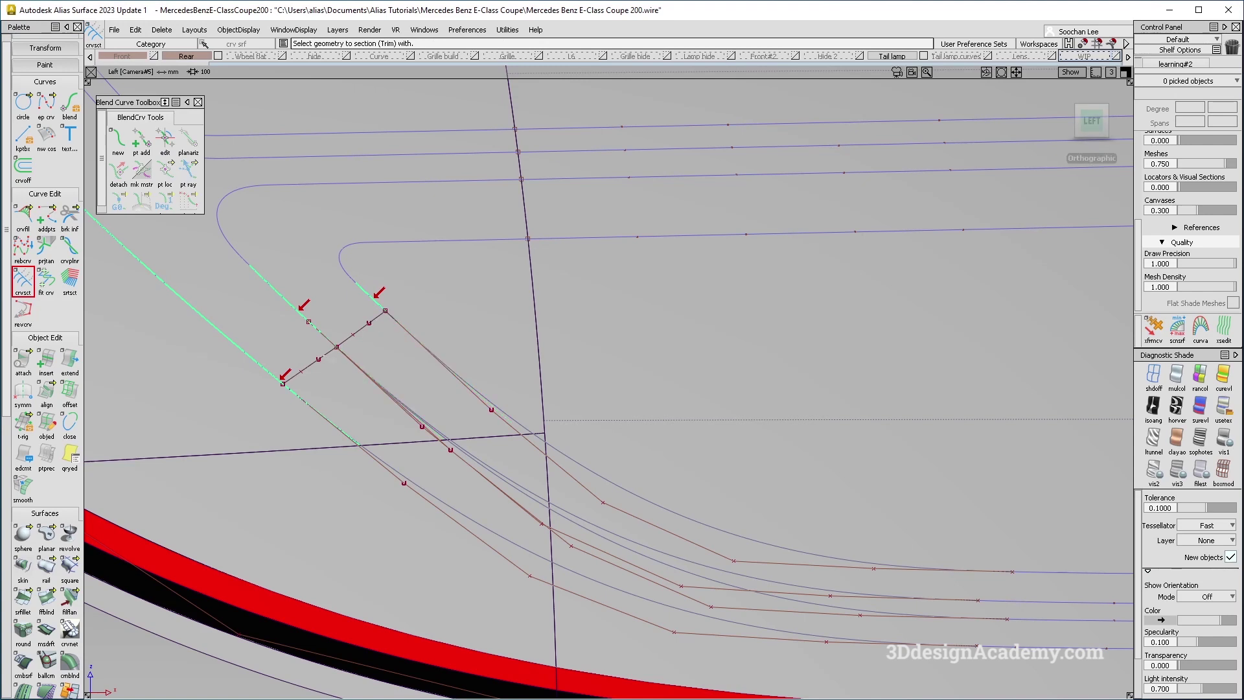
{"action": "mouse_move", "coordinate": [303, 337]}
{"action": "left_mouse_down", "text": "ctrl+shift"}
{"action": "mouse_move", "coordinate": [304, 317]}
{"action": "mouse_move", "coordinate": [302, 356]}
{"action": "left_mouse_up", "text": "ctrl+shift"}
{"action": "left_click", "coordinate": [310, 365]}
{"action": "left_click", "coordinate": [360, 329]}
{"action": "key", "text": "Delete"}
{"action": "key", "text": "Return"}
Project the four corner fillet curves onto the three tail lamp surfaces along the left view direction.
{"action": "left_click_drag", "start_coordinate": [384, 398], "coordinate": [341, 324], "text": "ctrl+shift"}
{"action": "right_click_drag", "start_coordinate": [329, 344], "coordinate": [654, 379], "text": "alt+shift"}
{"action": "right_click_drag", "start_coordinate": [463, 471], "coordinate": [525, 482], "text": "alt+shift"}
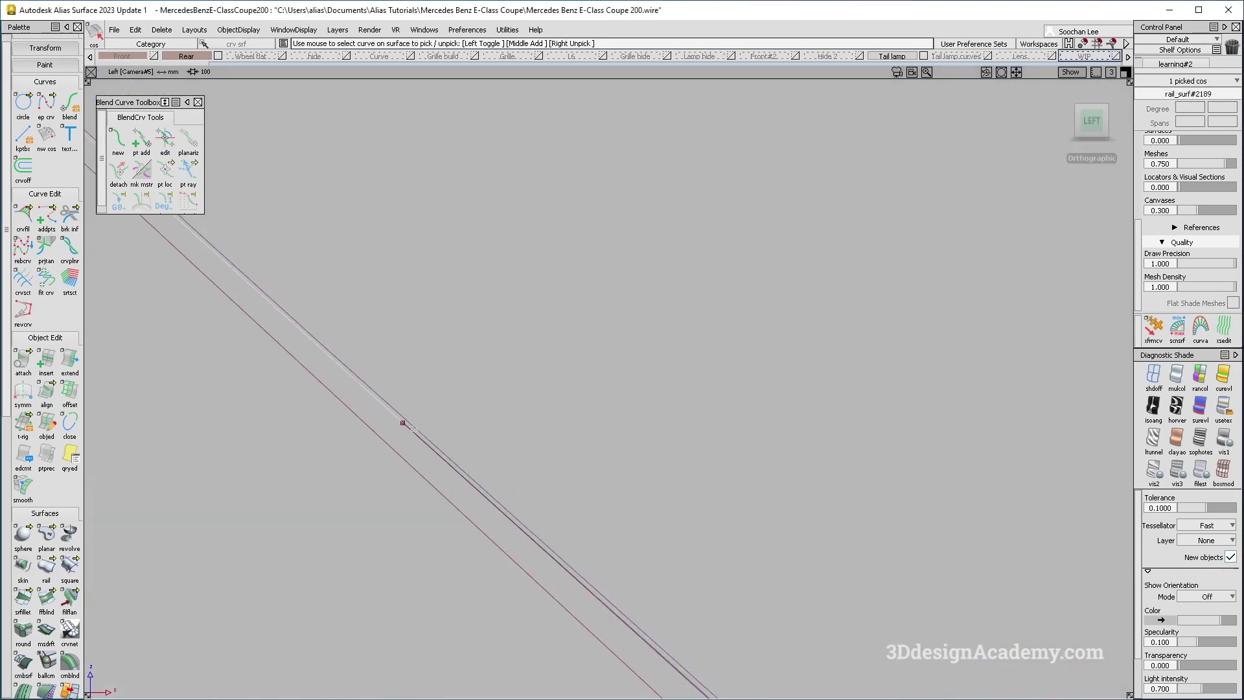
{"action": "right_click_drag", "start_coordinate": [461, 469], "coordinate": [169, 263], "text": "alt+shift"}
{"action": "left_click_drag", "start_coordinate": [461, 436], "coordinate": [467, 486]}
{"action": "right_click_drag", "start_coordinate": [467, 486], "coordinate": [415, 483], "text": "alt+shift"}
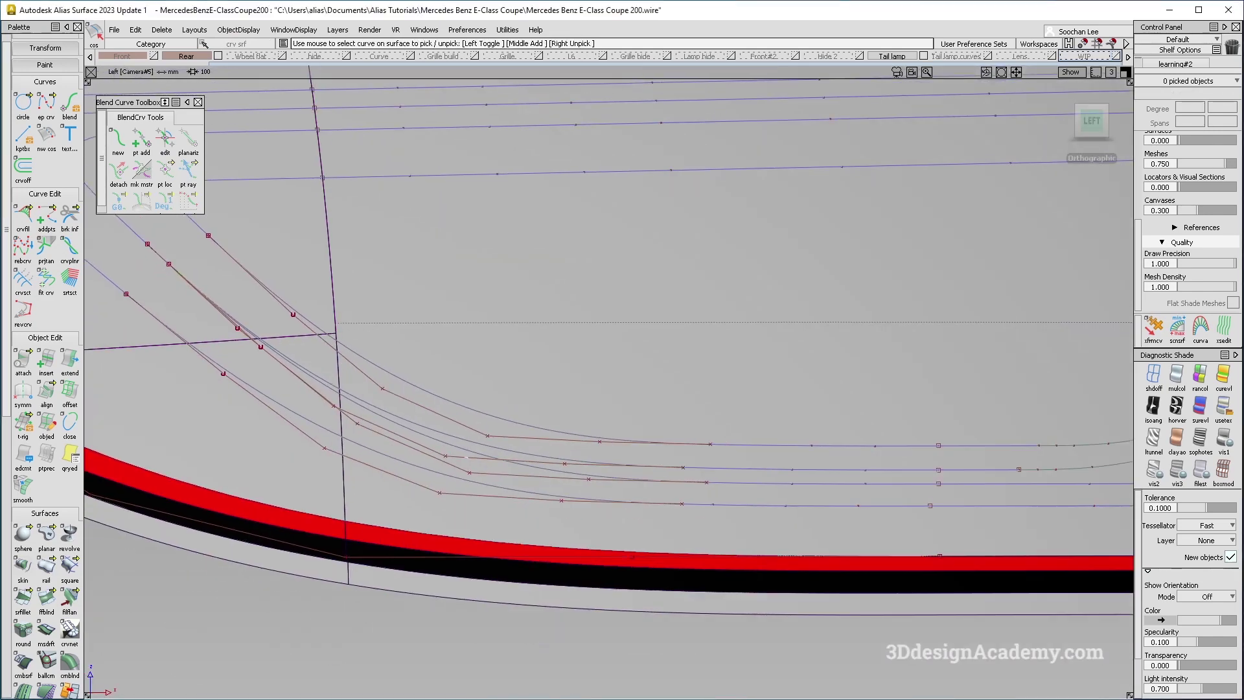
{"action": "left_click_drag", "start_coordinate": [450, 302], "coordinate": [415, 302], "text": "ctrl+shift"}
{"action": "left_click_drag", "start_coordinate": [350, 314], "coordinate": [327, 343]}
{"action": "middle_click_drag", "start_coordinate": [90, 476], "coordinate": [154, 496], "text": "alt+shift"}
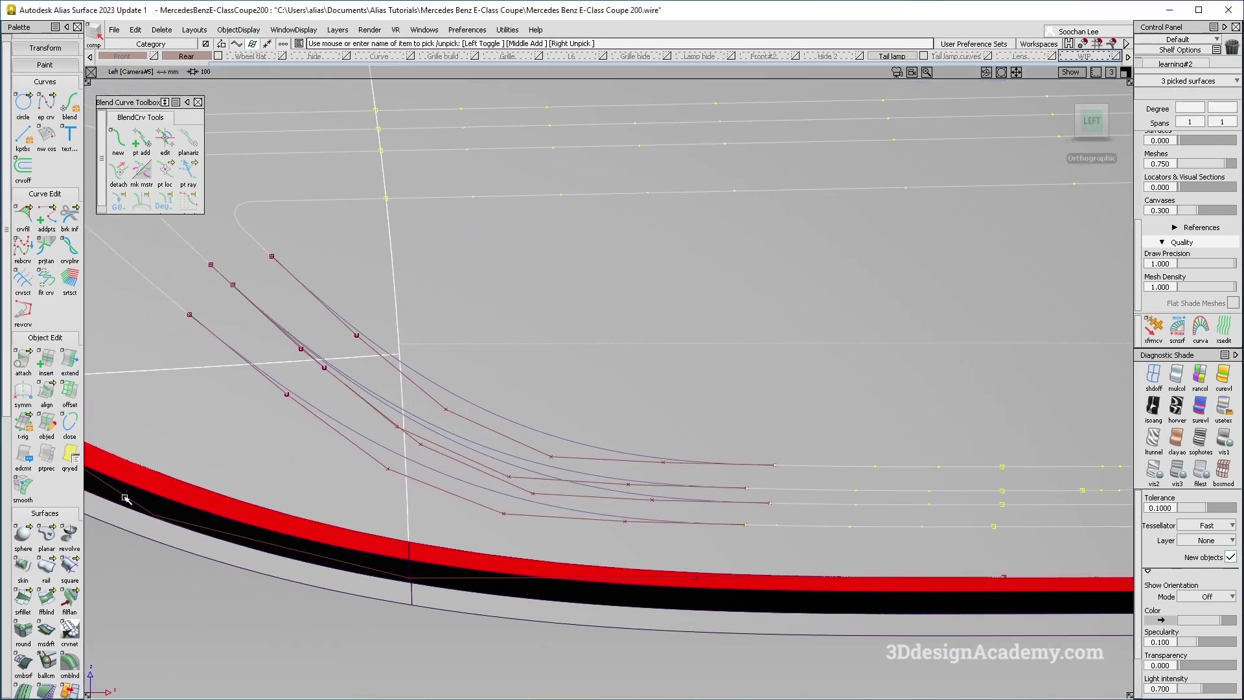
{"action": "scroll", "coordinate": [45, 453], "scroll_direction": "down", "scroll_amount": 5}
{"action": "left_click", "coordinate": [23, 627]}
{"action": "left_click_drag", "start_coordinate": [443, 361], "coordinate": [452, 494]}
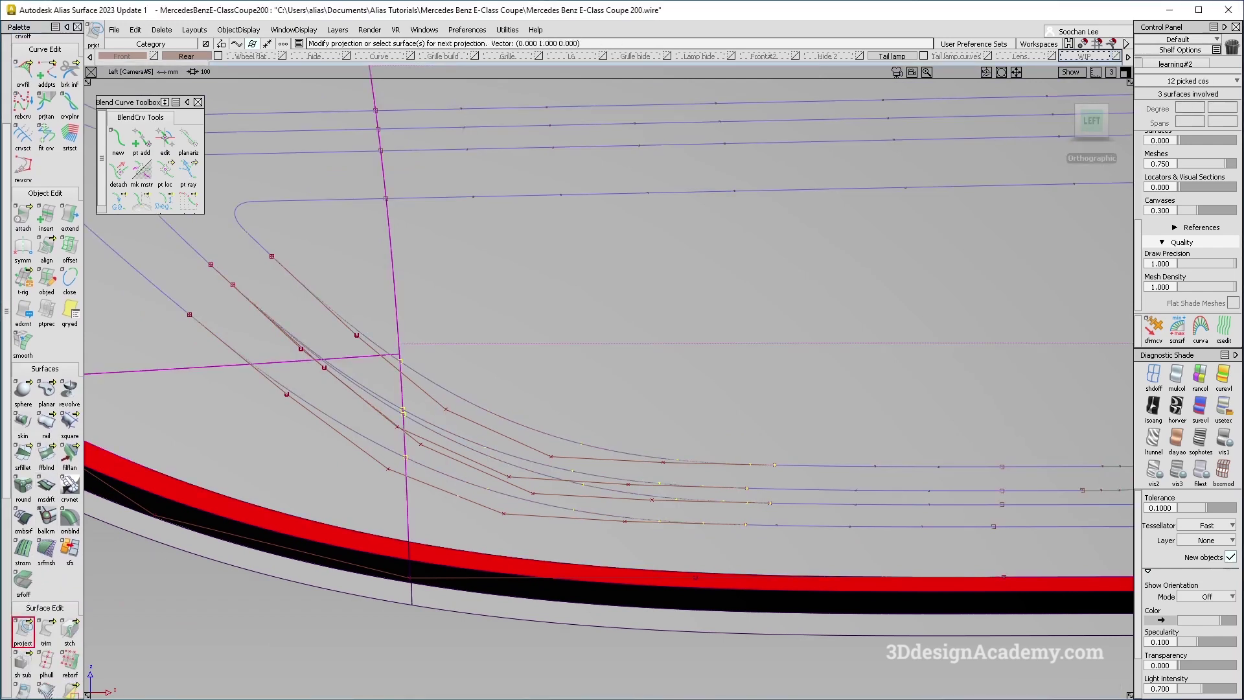
{"action": "double_click", "coordinate": [20, 634]}
Pick only the four corner fillet curves and assign them to the Tail lamp curves layer.
{"action": "left_click_drag", "start_coordinate": [673, 489], "coordinate": [679, 308], "text": "ctrl+shift"}
{"action": "left_click_drag", "start_coordinate": [687, 425], "coordinate": [571, 480], "text": "alt+shift"}
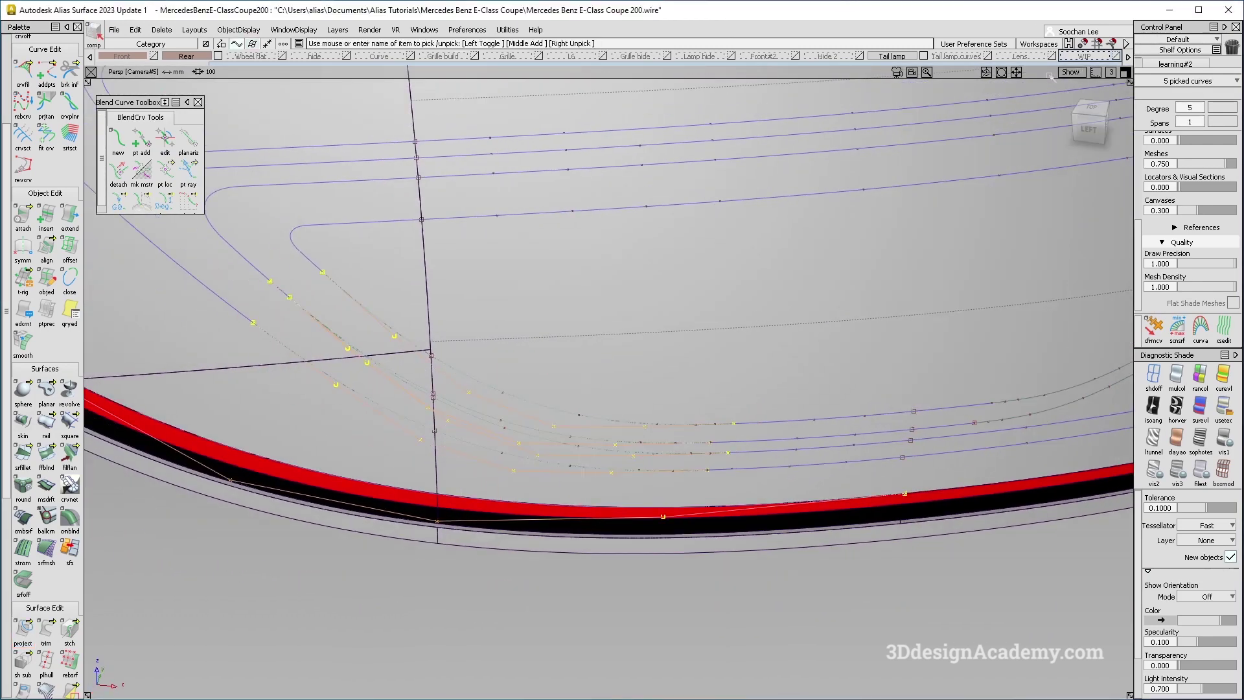
{"action": "left_click_drag", "start_coordinate": [478, 287], "coordinate": [644, 477], "text": "ctrl+shift"}
{"action": "left_click_drag", "start_coordinate": [486, 331], "coordinate": [528, 464]}
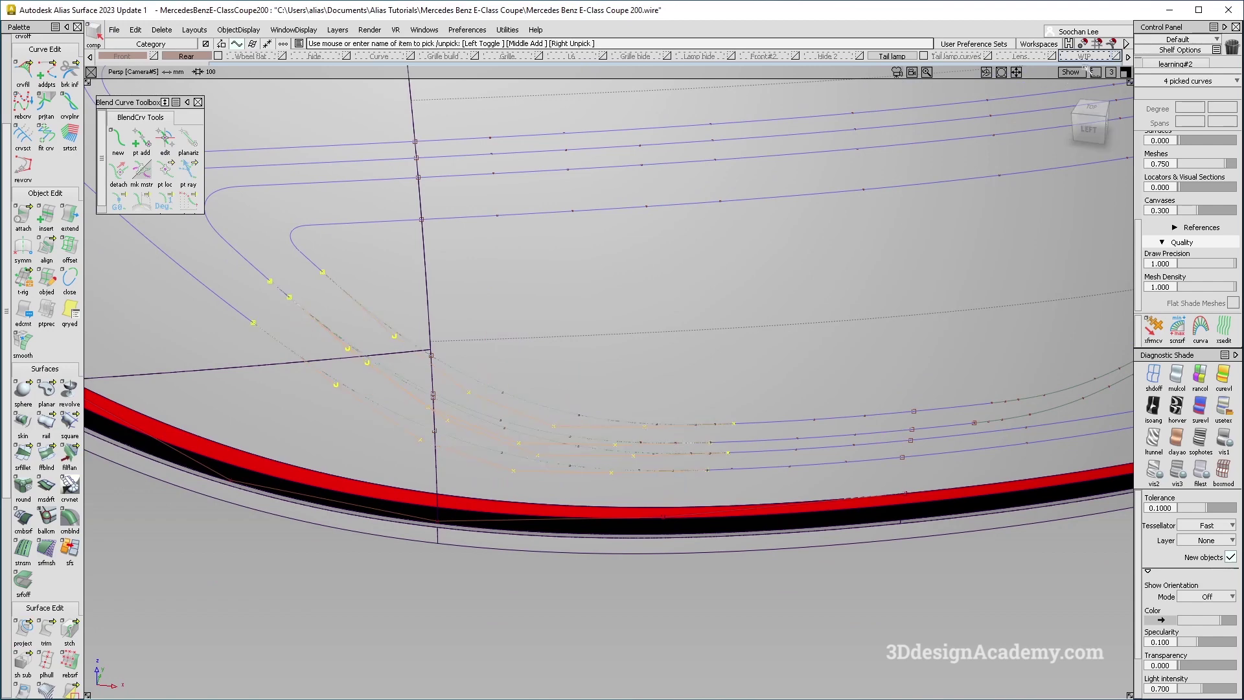
{"action": "left_click", "coordinate": [1038, 54]}
{"action": "left_click", "coordinate": [965, 58]}
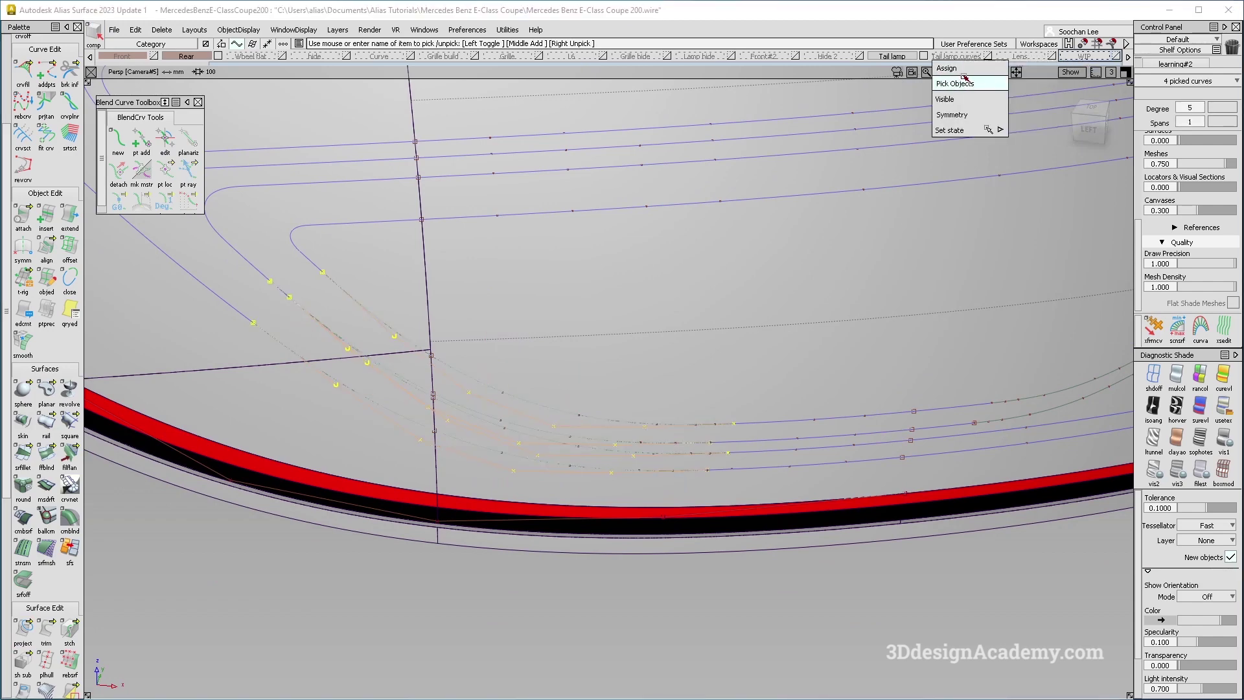
{"action": "left_click", "coordinate": [967, 70]}
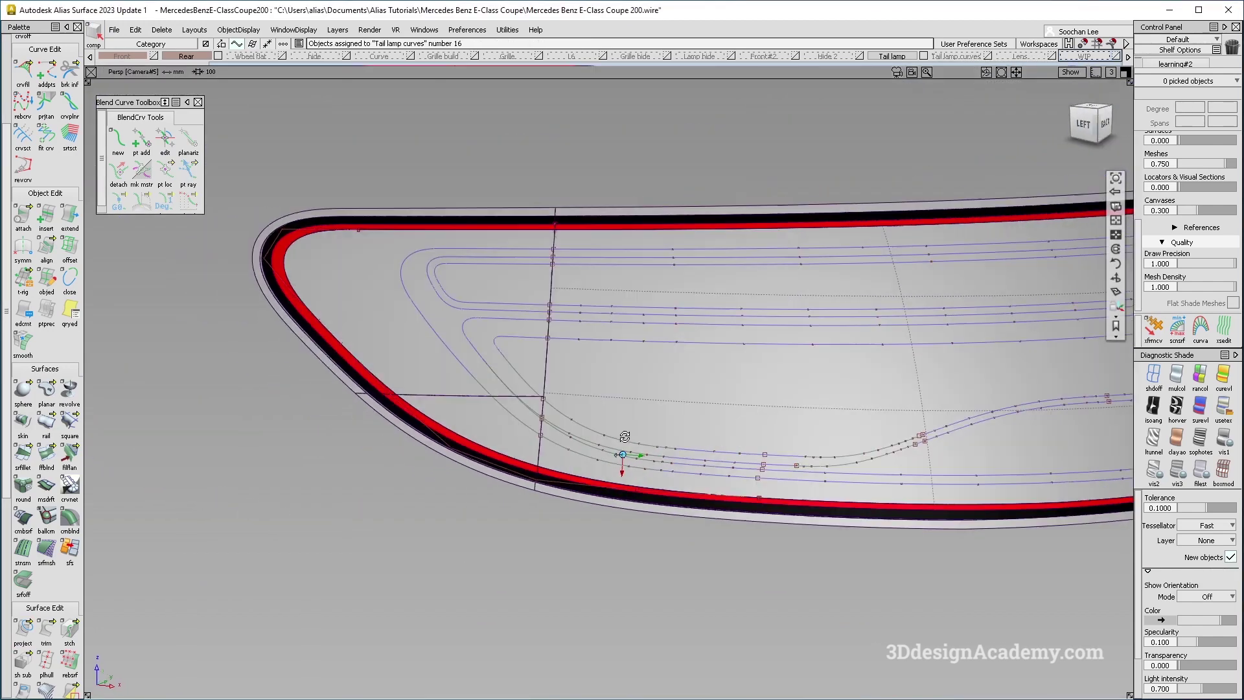
Pick all the tail lamp surfaces and delete their construction history.
{"action": "left_click_drag", "start_coordinate": [555, 433], "coordinate": [570, 447], "text": "alt+shift"}
{"action": "right_click_drag", "start_coordinate": [571, 447], "coordinate": [402, 453], "text": "alt+shift"}
{"action": "left_click_drag", "start_coordinate": [810, 506], "coordinate": [878, 564], "text": "ctrl+shift"}
{"action": "left_click_drag", "start_coordinate": [877, 565], "coordinate": [103, 177]}
{"action": "left_click", "coordinate": [159, 31]}
{"action": "left_click", "coordinate": [160, 61]}
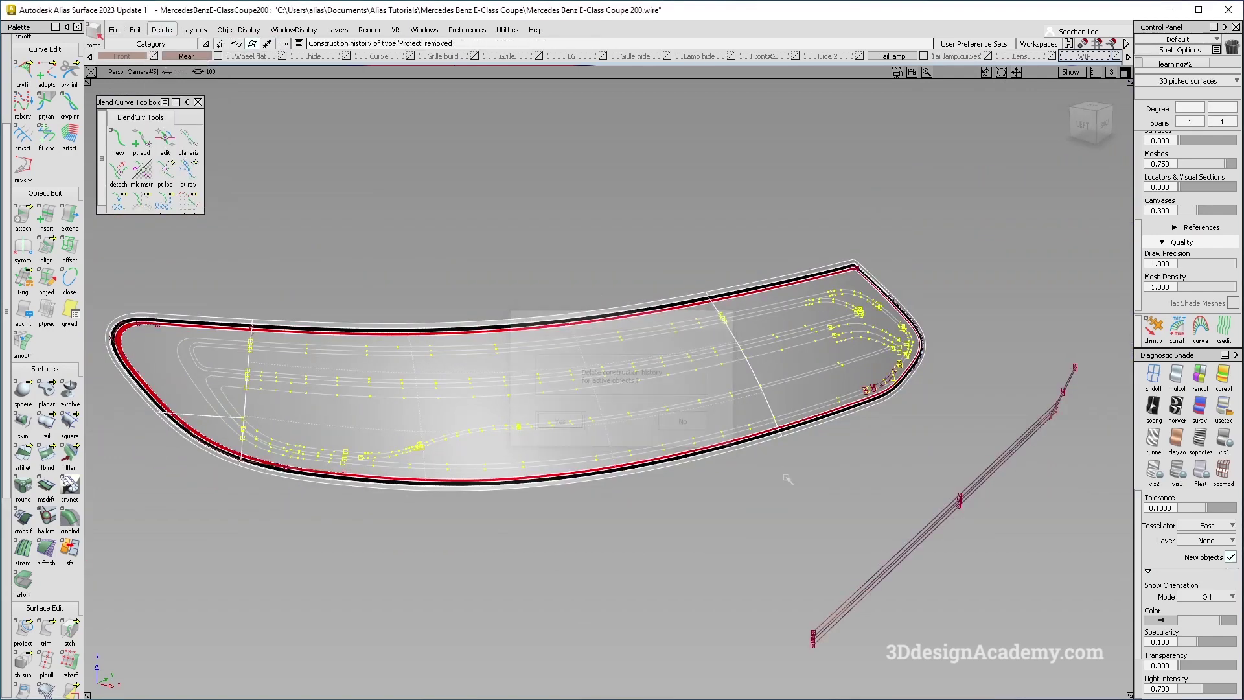
{"action": "left_click", "coordinate": [788, 478]}
Examine the lamp's inner curves from several angles and compare them with the reference photo of the real tail lamp.
{"action": "left_click_drag", "start_coordinate": [850, 411], "coordinate": [909, 396], "text": "alt+shift"}
{"action": "middle_click_drag", "start_coordinate": [842, 405], "coordinate": [564, 389], "text": "alt+shift"}
{"action": "right_click_drag", "start_coordinate": [563, 389], "coordinate": [672, 380], "text": "alt+shift"}
{"action": "left_click_drag", "start_coordinate": [672, 380], "coordinate": [655, 395], "text": "alt+shift"}
{"action": "middle_click_drag", "start_coordinate": [453, 447], "coordinate": [810, 376], "text": "alt+shift"}
{"action": "right_click_drag", "start_coordinate": [810, 375], "coordinate": [492, 389], "text": "alt+shift"}
{"action": "middle_click_drag", "start_coordinate": [492, 389], "coordinate": [729, 428], "text": "alt+shift"}
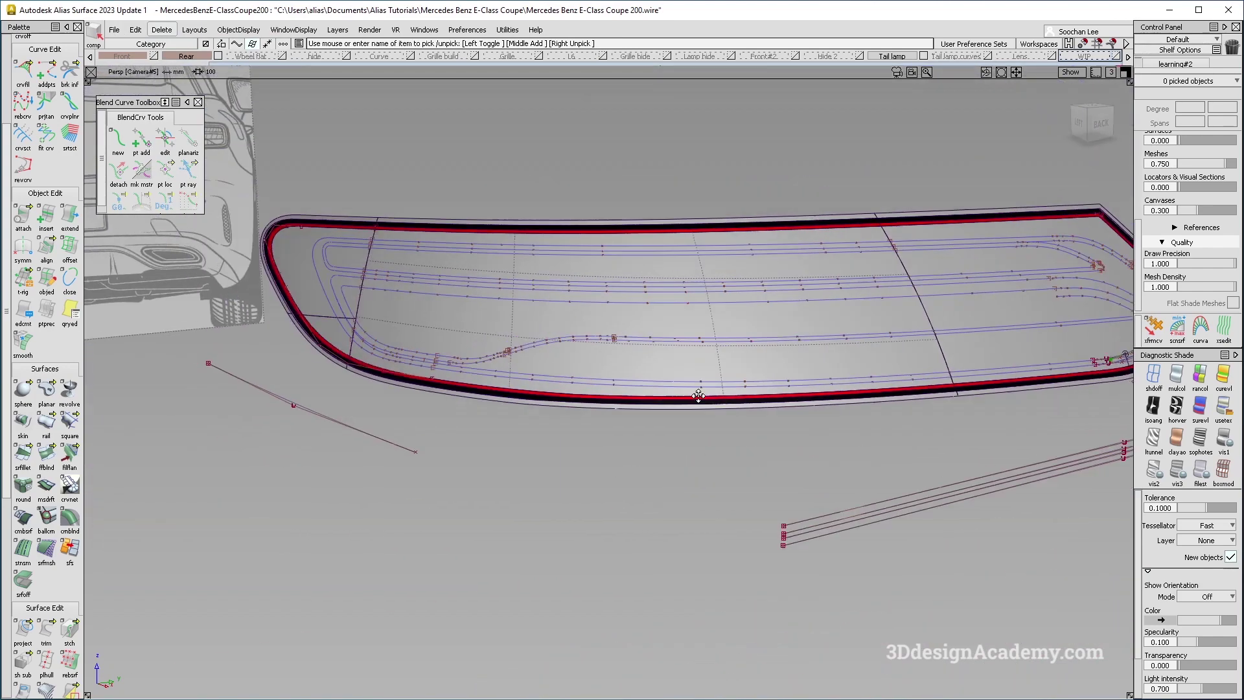
{"action": "left_click_drag", "start_coordinate": [729, 427], "coordinate": [784, 430], "text": "alt+shift"}
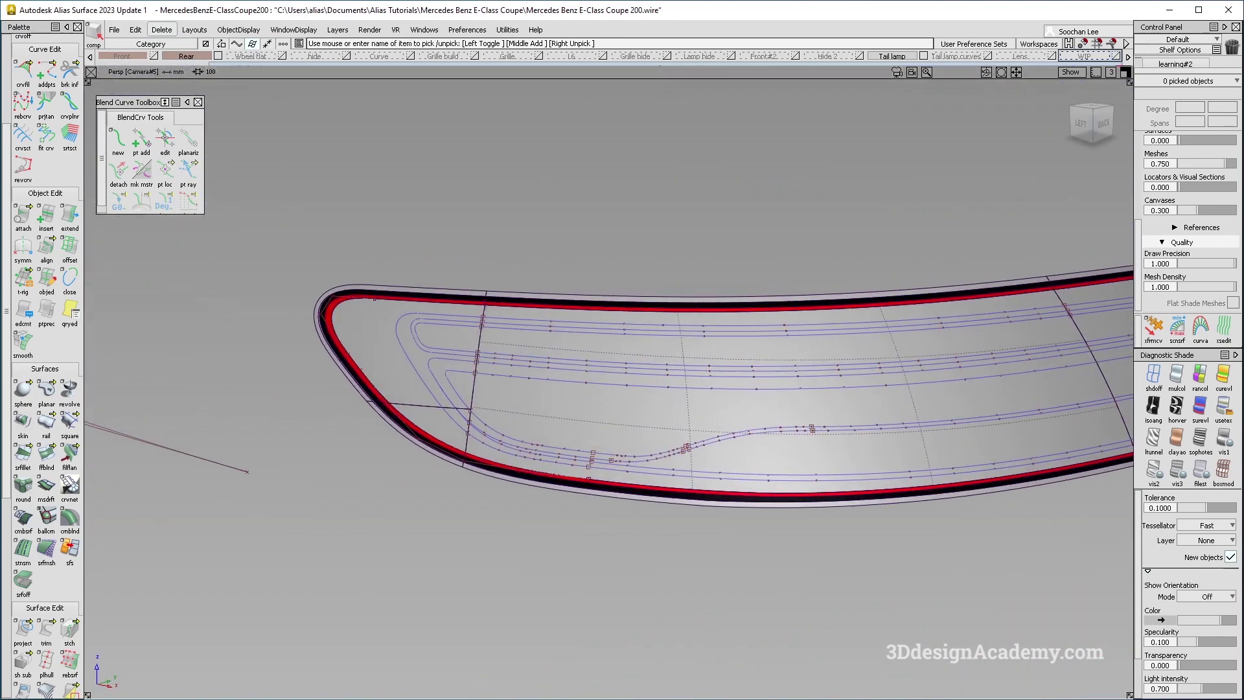
{"action": "left_click", "coordinate": [567, 440], "text": "alt+shift"}
{"action": "right_click_drag", "start_coordinate": [567, 441], "coordinate": [706, 447], "text": "alt+shift"}
{"action": "left_click_drag", "start_coordinate": [706, 447], "coordinate": [725, 431], "text": "alt+shift"}
{"action": "right_click_drag", "start_coordinate": [836, 464], "coordinate": [769, 472], "text": "alt+shift"}
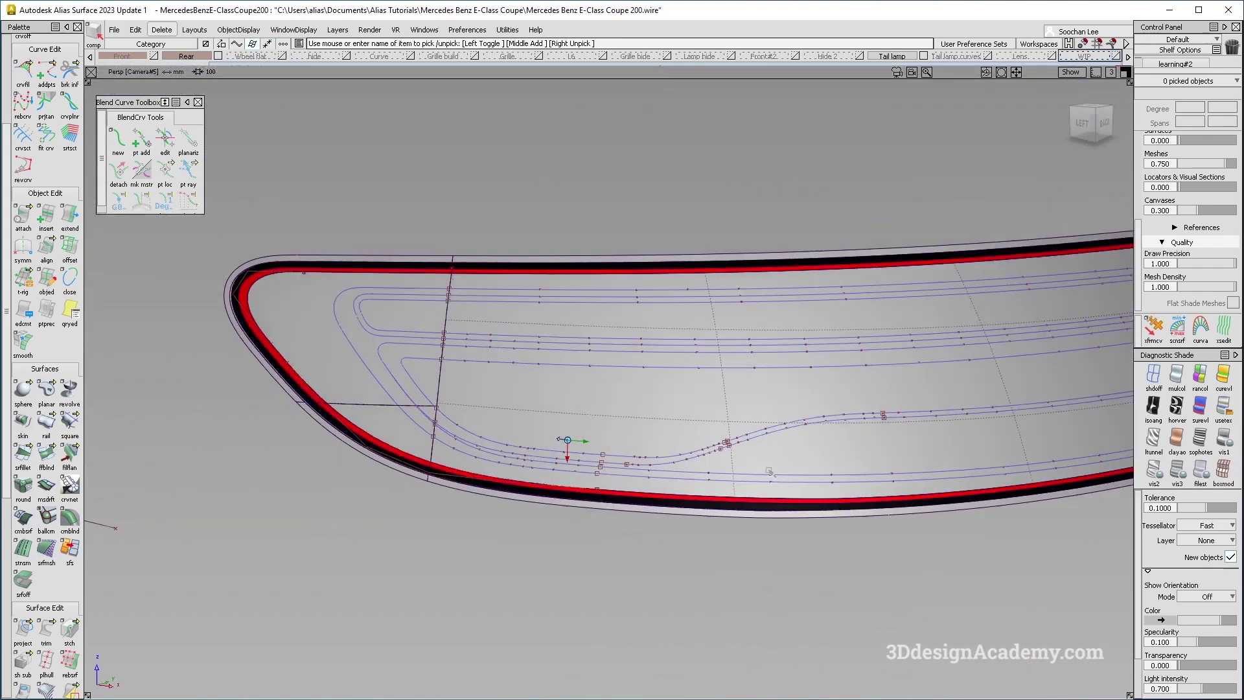
{"action": "left_click_drag", "start_coordinate": [769, 471], "coordinate": [752, 474], "text": "alt+shift"}
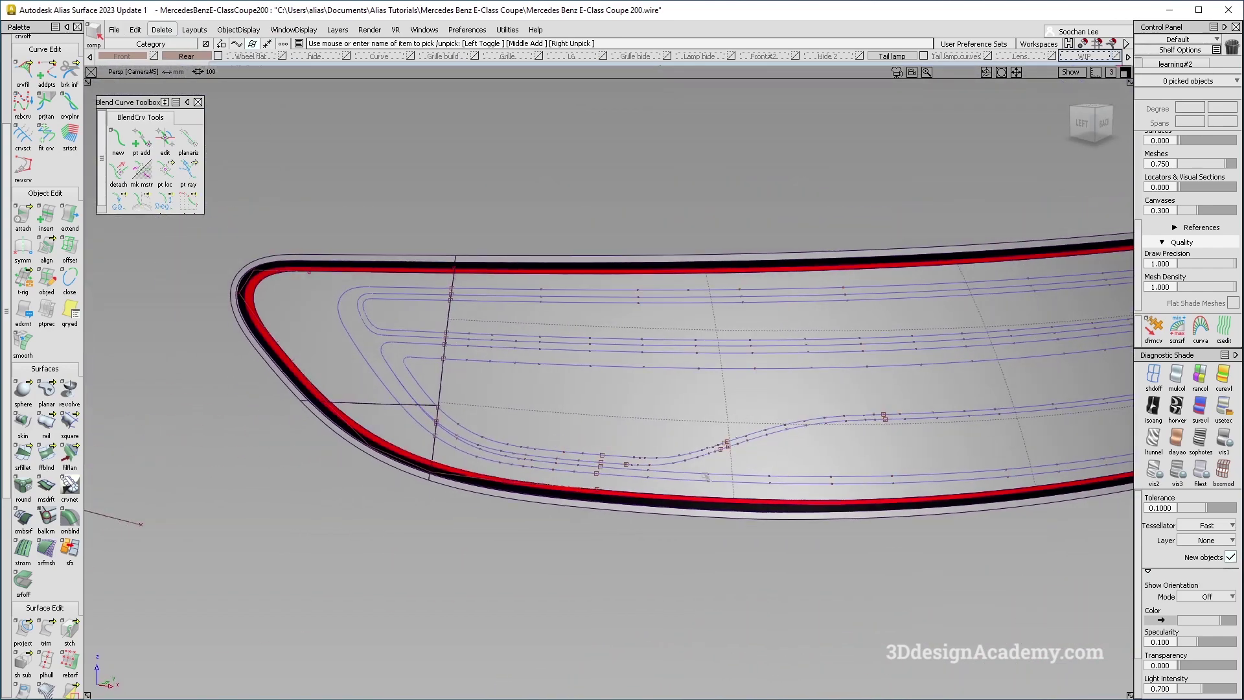
{"action": "key", "text": "alt+Tab"}
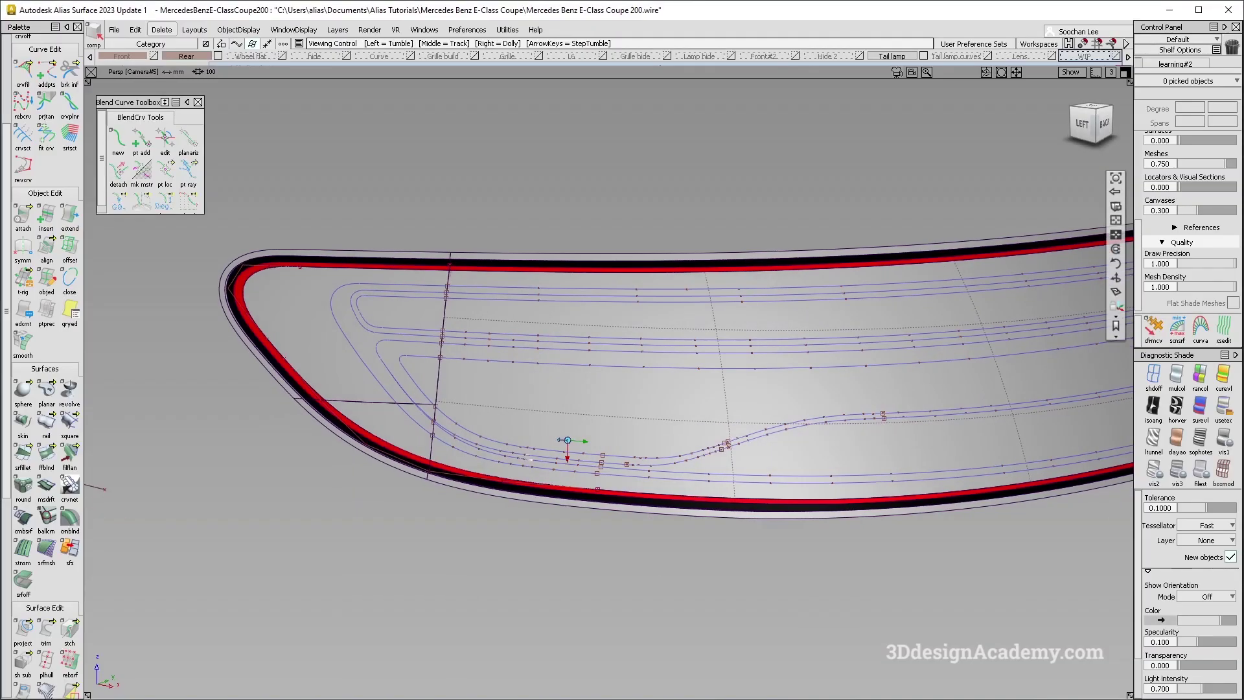
{"action": "middle_click_drag", "start_coordinate": [641, 495], "coordinate": [513, 474], "text": "alt+shift"}
{"action": "middle_click_drag", "start_coordinate": [687, 458], "coordinate": [580, 468], "text": "alt+shift"}
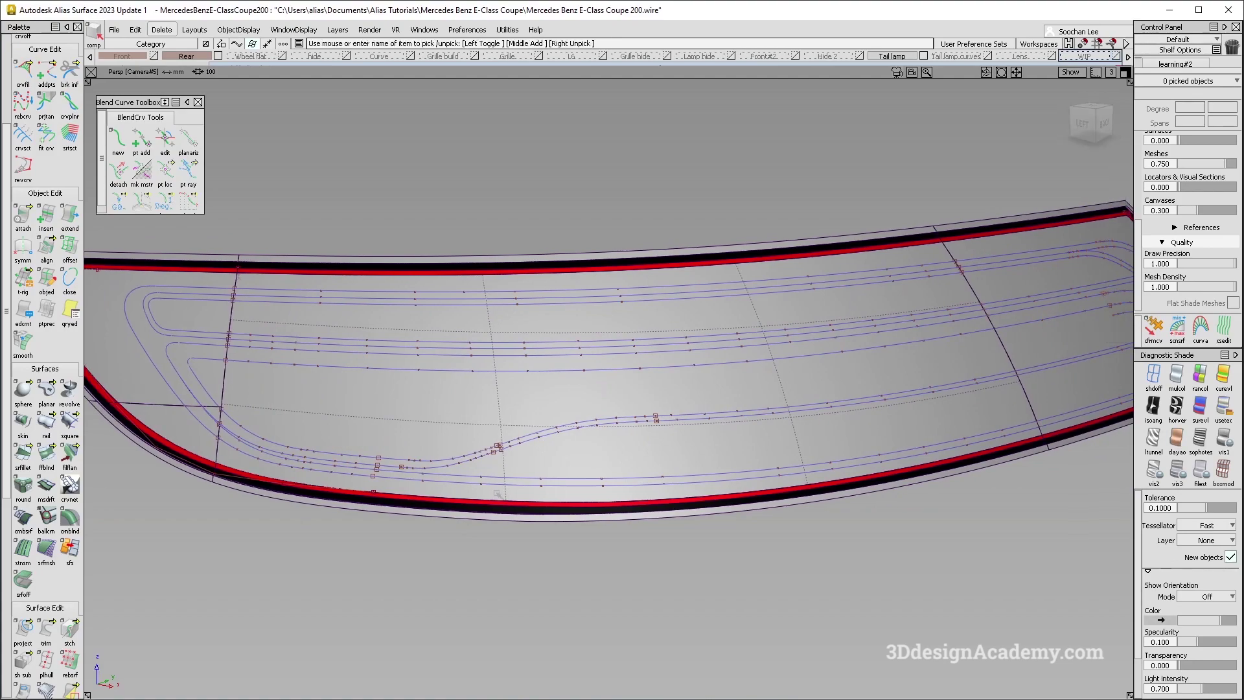
{"action": "key", "text": "alt+Tab"}
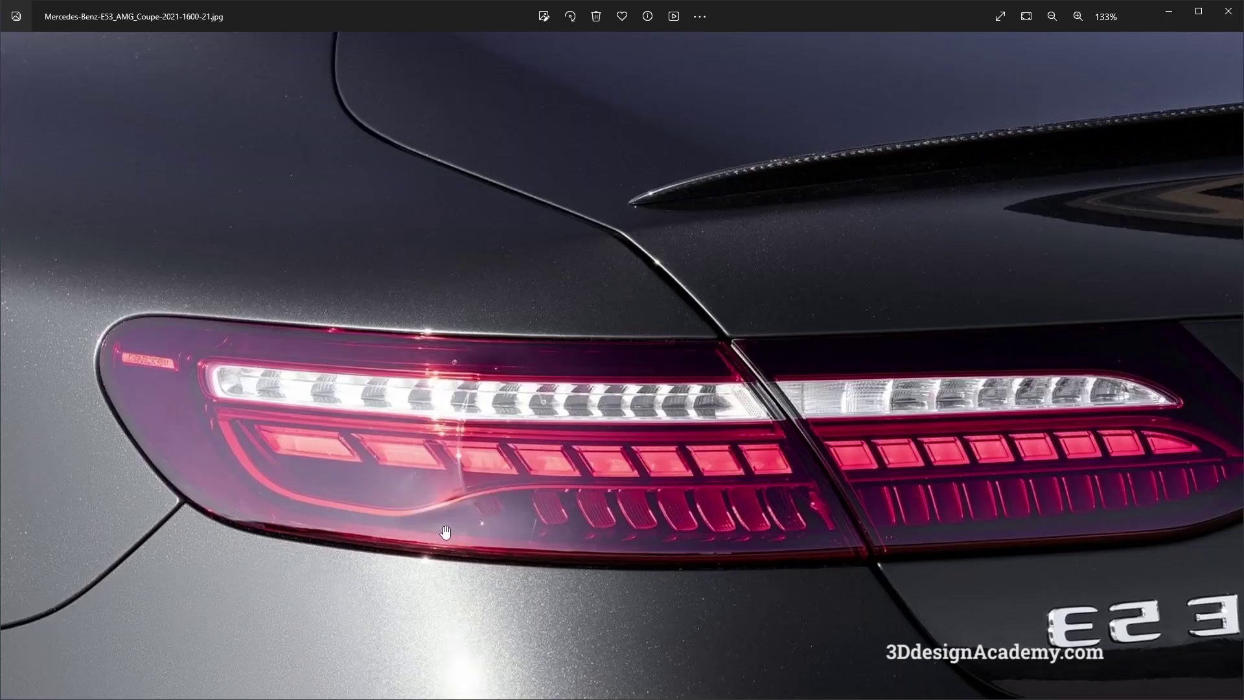
{"action": "key", "text": "alt+Tab"}
Assign the leftover construction curves floating beside the lamp to the Tail lamp curves layer.
{"action": "left_click_drag", "start_coordinate": [662, 464], "coordinate": [686, 436], "text": "alt+shift"}
{"action": "middle_click_drag", "start_coordinate": [686, 436], "coordinate": [193, 430], "text": "alt+shift"}
{"action": "middle_click_drag", "start_coordinate": [836, 402], "coordinate": [631, 412], "text": "alt+shift"}
{"action": "left_click_drag", "start_coordinate": [698, 392], "coordinate": [648, 439], "text": "alt+shift"}
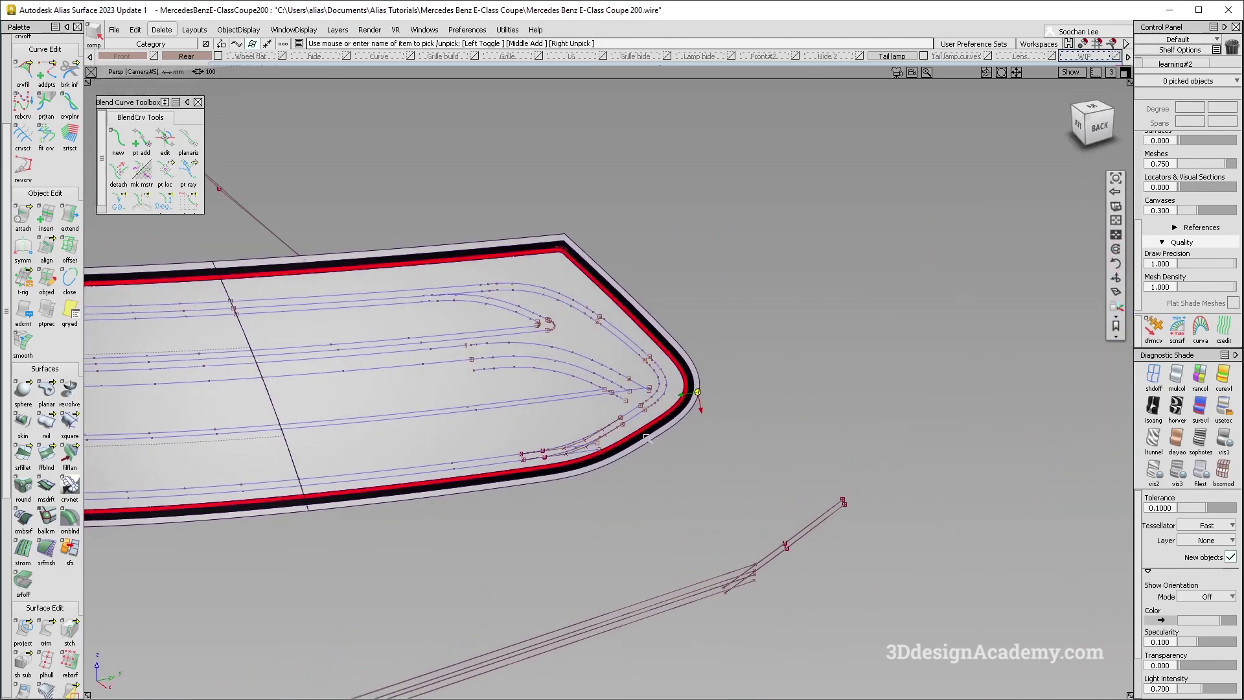
{"action": "right_click_drag", "start_coordinate": [648, 439], "coordinate": [609, 458], "text": "alt+shift"}
{"action": "left_click_drag", "start_coordinate": [609, 458], "coordinate": [598, 433], "text": "alt+shift"}
{"action": "right_click_drag", "start_coordinate": [597, 433], "coordinate": [625, 429], "text": "alt+shift"}
{"action": "left_click_drag", "start_coordinate": [626, 429], "coordinate": [788, 495], "text": "alt+shift"}
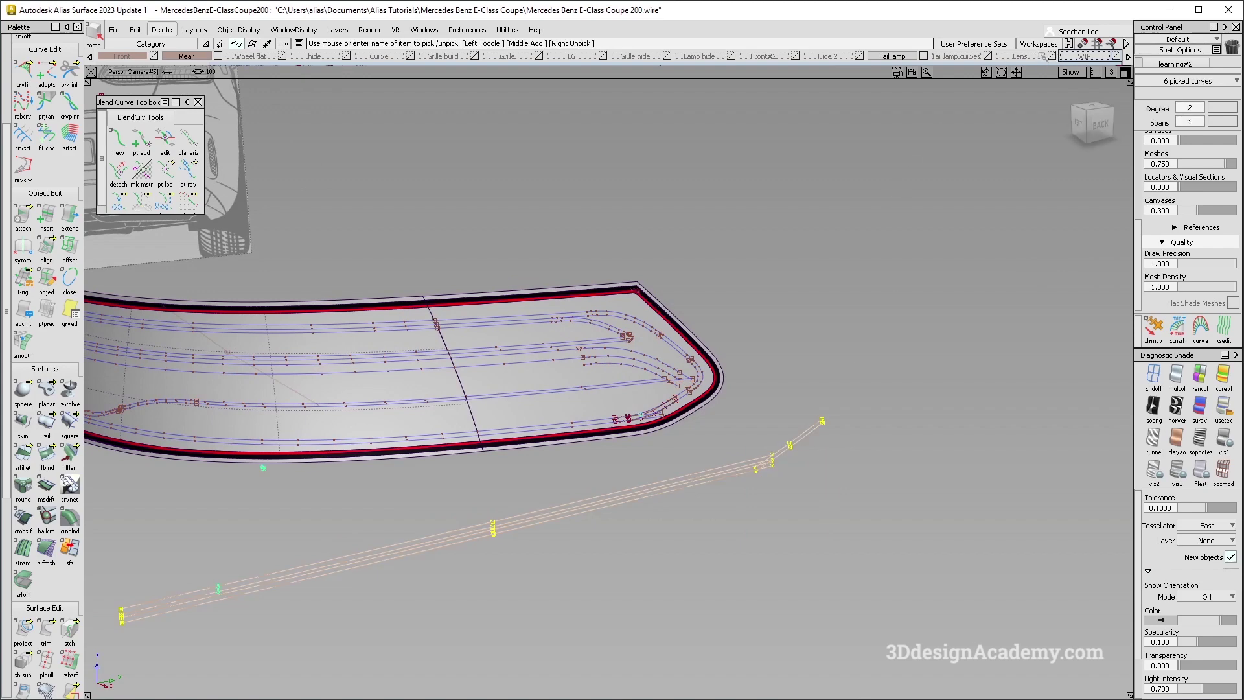
{"action": "left_click", "coordinate": [1038, 56]}
{"action": "left_click", "coordinate": [938, 55]}
{"action": "left_click", "coordinate": [949, 70]}
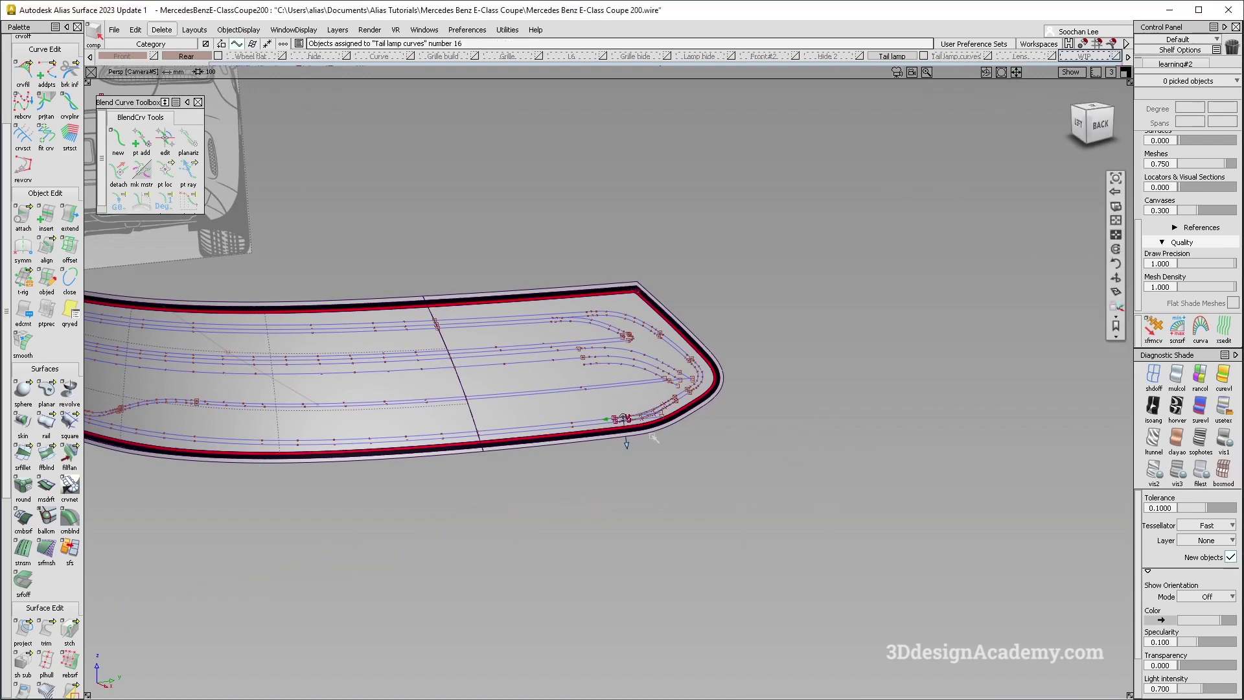
Align the lower-edge ends of the two pointed-end fillets to the surface curves with G2 continuity in the back view.
{"action": "right_click_drag", "start_coordinate": [623, 420], "coordinate": [661, 416], "text": "alt+shift"}
{"action": "left_click_drag", "start_coordinate": [661, 415], "coordinate": [649, 425], "text": "alt+shift"}
{"action": "key", "text": "F6"}
{"action": "key", "text": "F7"}
{"action": "key", "text": "F6"}
{"action": "right_click_drag", "start_coordinate": [836, 391], "coordinate": [726, 382], "text": "alt+shift"}
{"action": "middle_click_drag", "start_coordinate": [796, 338], "coordinate": [672, 420], "text": "alt+shift"}
{"action": "left_click_drag", "start_coordinate": [675, 419], "coordinate": [667, 424], "text": "alt+shift"}
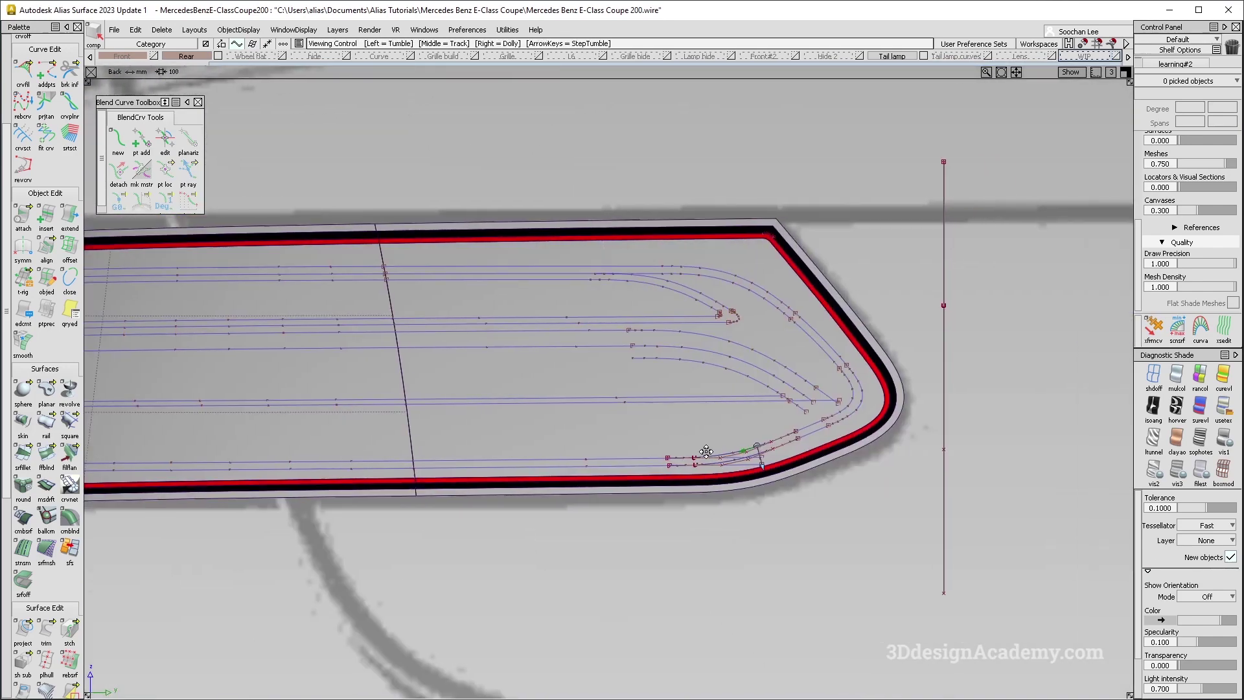
{"action": "right_click_drag", "start_coordinate": [648, 415], "coordinate": [527, 491], "text": "alt+shift"}
{"action": "middle_click_drag", "start_coordinate": [526, 491], "coordinate": [631, 491], "text": "alt+shift"}
{"action": "left_click_drag", "start_coordinate": [519, 521], "coordinate": [453, 302], "text": "ctrl+shift"}
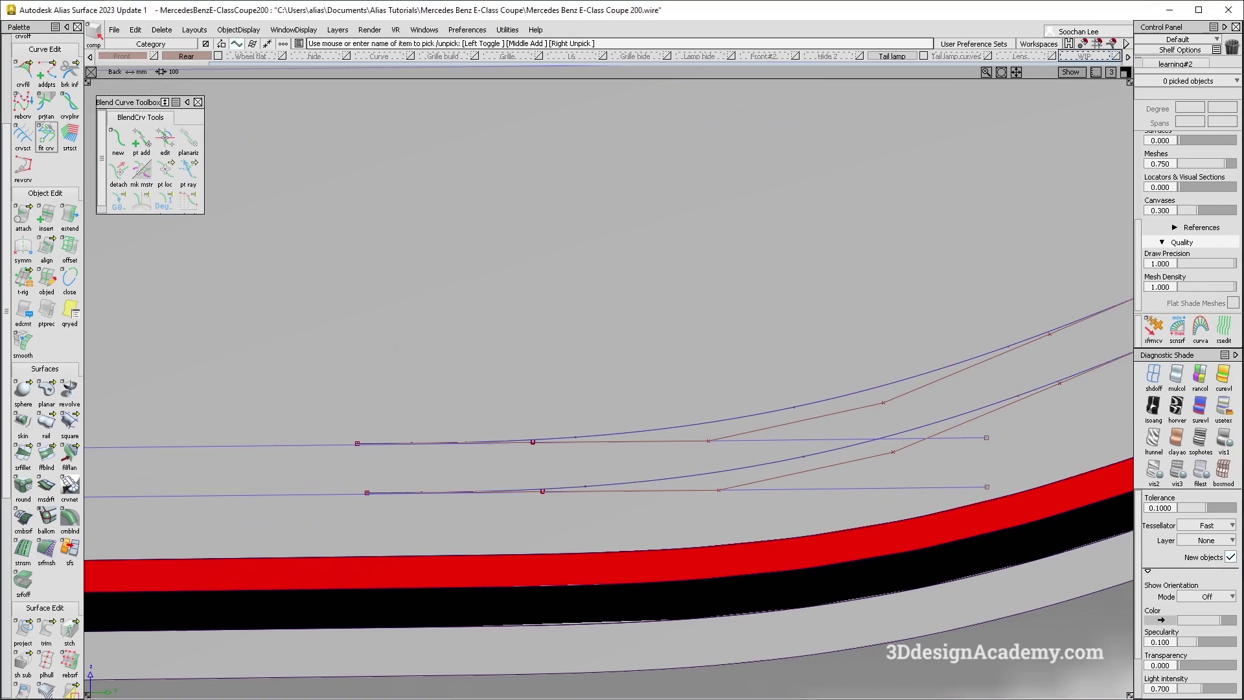
{"action": "double_click", "coordinate": [46, 248]}
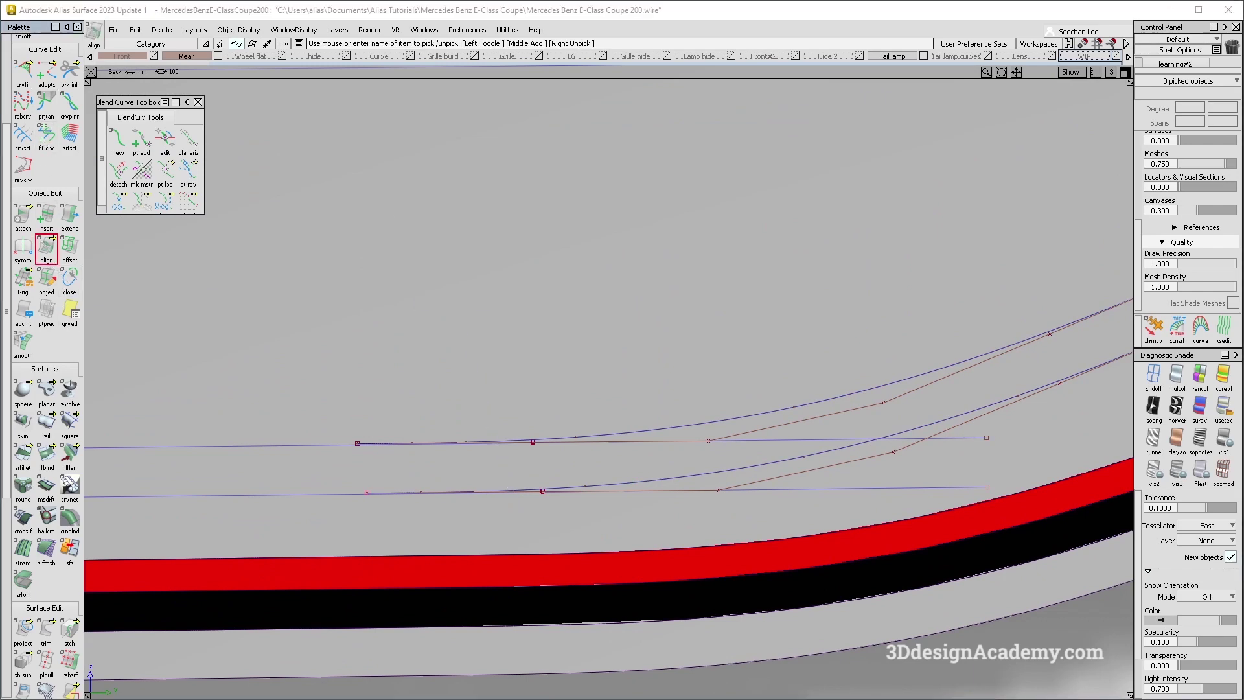
{"action": "left_click", "coordinate": [360, 443]}
{"action": "left_click", "coordinate": [342, 445]}
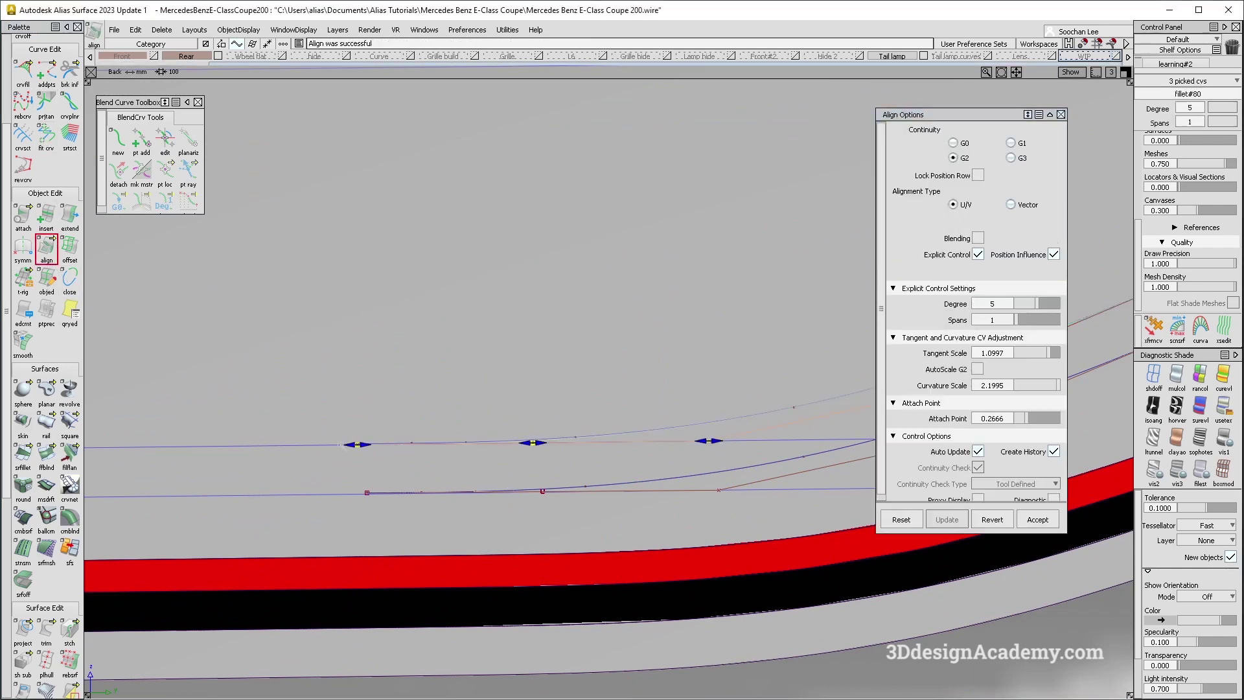
{"action": "left_click", "coordinate": [434, 494]}
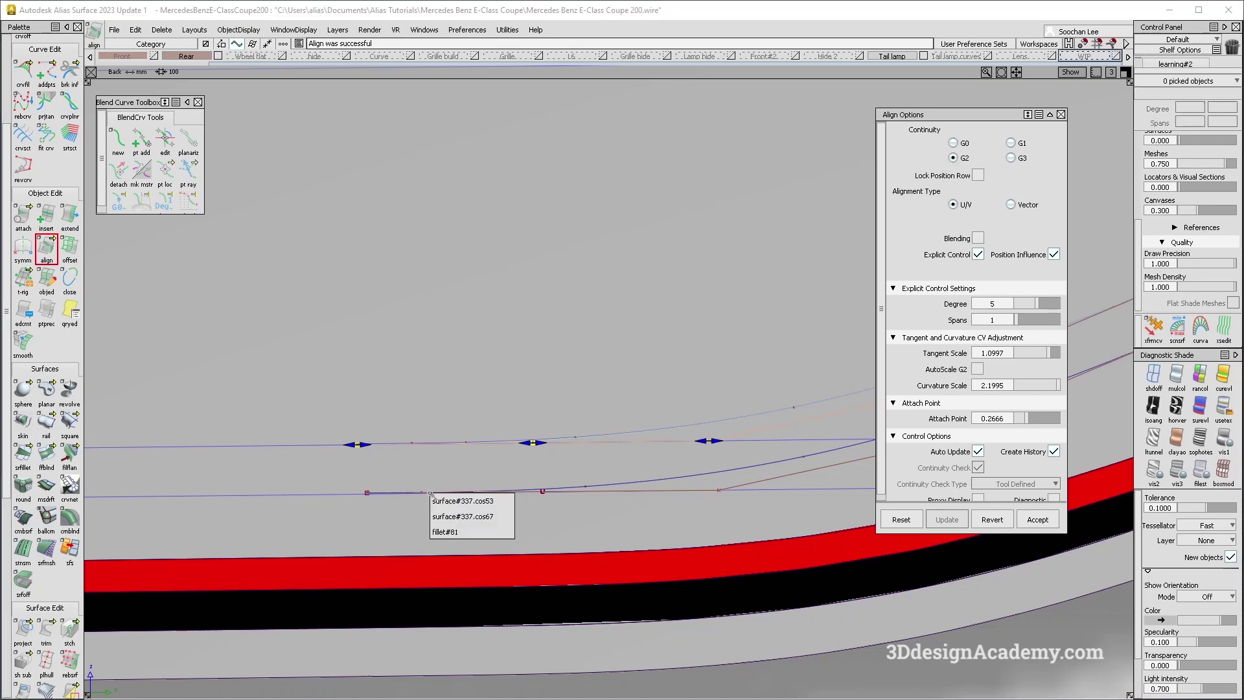
{"action": "left_click", "coordinate": [447, 532]}
{"action": "left_click", "coordinate": [355, 495]}
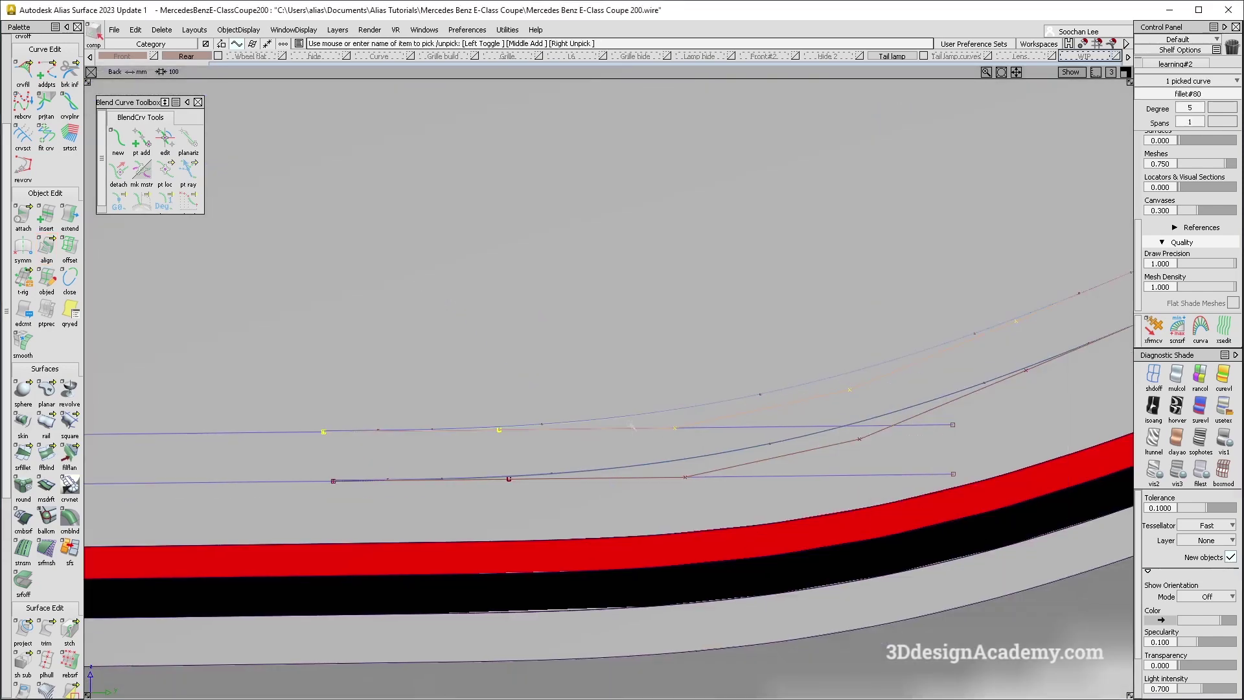
Draw an edit-point line joining the lower-edge ends of the two fillets and delete the fillets' construction history.
{"action": "left_click_drag", "start_coordinate": [837, 505], "coordinate": [811, 357], "text": "ctrl+shift"}
{"action": "left_click", "coordinate": [821, 363]}
{"action": "right_click_drag", "start_coordinate": [786, 404], "coordinate": [622, 475], "text": "alt+shift"}
{"action": "key", "text": "Delete"}
{"action": "key", "text": "Return"}
{"action": "scroll", "coordinate": [46, 84], "scroll_direction": "up", "scroll_amount": 3}
{"action": "left_click", "coordinate": [46, 84]}
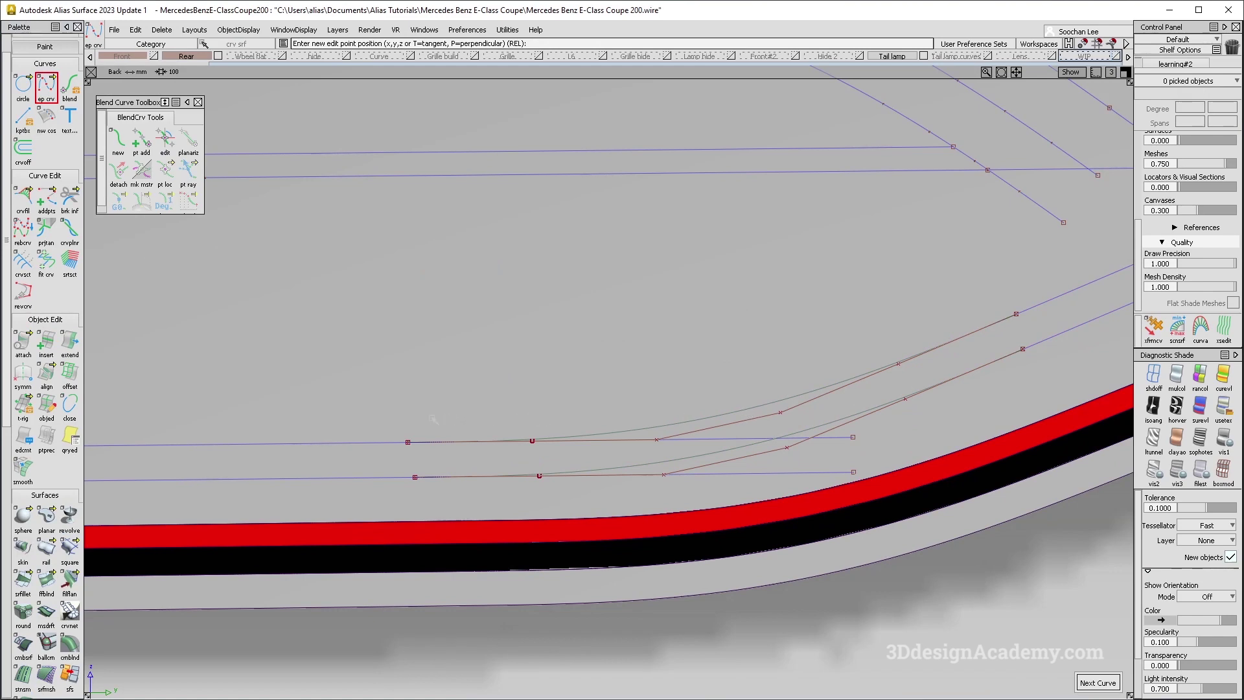
{"action": "key", "text": "space"}
{"action": "left_click_drag", "start_coordinate": [800, 468], "coordinate": [800, 372], "text": "ctrl+shift"}
{"action": "left_click_drag", "start_coordinate": [858, 364], "coordinate": [875, 425]}
{"action": "left_click", "coordinate": [162, 30]}
{"action": "left_click", "coordinate": [171, 60]}
Section the two lower-edge surface curves against the short line at the fillet ends and delete that line.
{"action": "left_click_drag", "start_coordinate": [275, 480], "coordinate": [252, 278], "text": "ctrl+shift"}
{"action": "left_click", "coordinate": [28, 259]}
{"action": "left_click_drag", "start_coordinate": [346, 414], "coordinate": [352, 492]}
{"action": "key", "text": "space"}
{"action": "left_click", "coordinate": [413, 464]}
{"action": "left_click_drag", "start_coordinate": [418, 529], "coordinate": [417, 410], "text": "ctrl+shift"}
{"action": "middle_click_drag", "start_coordinate": [417, 410], "coordinate": [357, 410], "text": "alt+shift"}
{"action": "left_click_drag", "start_coordinate": [261, 387], "coordinate": [353, 485], "text": "ctrl+shift"}
{"action": "left_click", "coordinate": [353, 465]}
{"action": "key", "text": "Delete"}
{"action": "key", "text": "Return"}
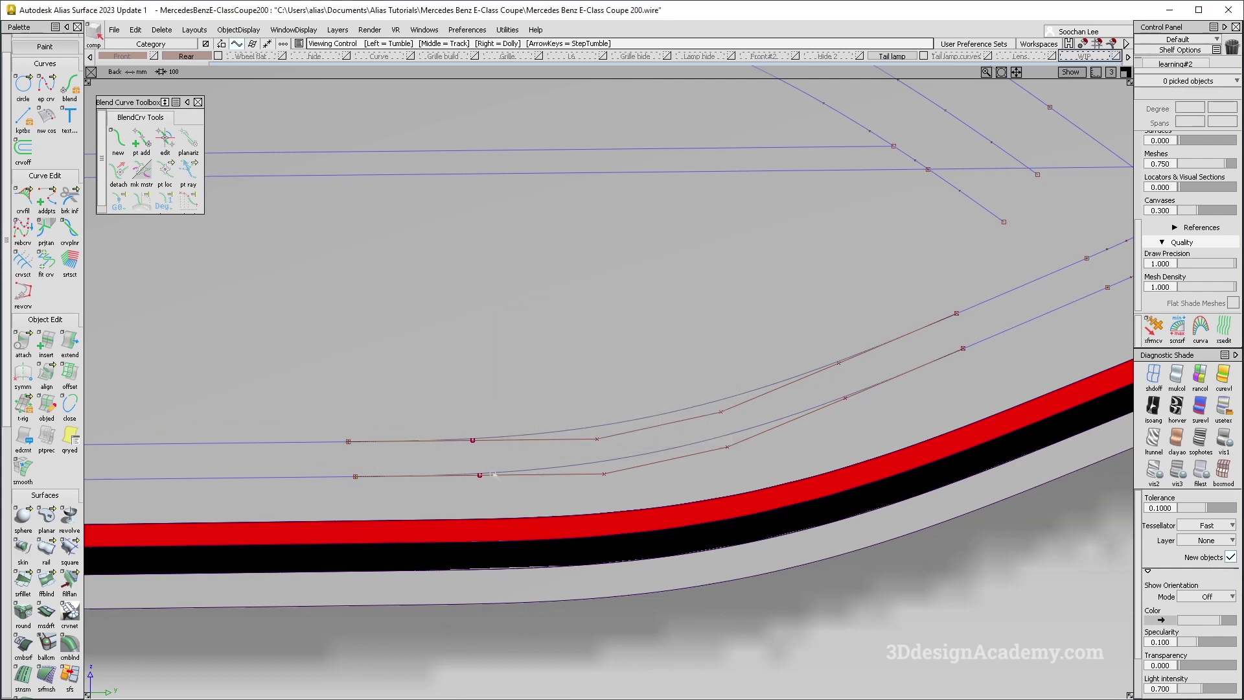
Project the two pointed-end fillets onto the lamp surface along the back view as curves on surface.
{"action": "left_click_drag", "start_coordinate": [388, 544], "coordinate": [377, 380], "text": "ctrl+shift"}
{"action": "scroll", "coordinate": [60, 635], "scroll_direction": "down", "scroll_amount": 2}
{"action": "scroll", "coordinate": [60, 634], "scroll_direction": "down", "scroll_amount": 1}
{"action": "double_click", "coordinate": [24, 639]}
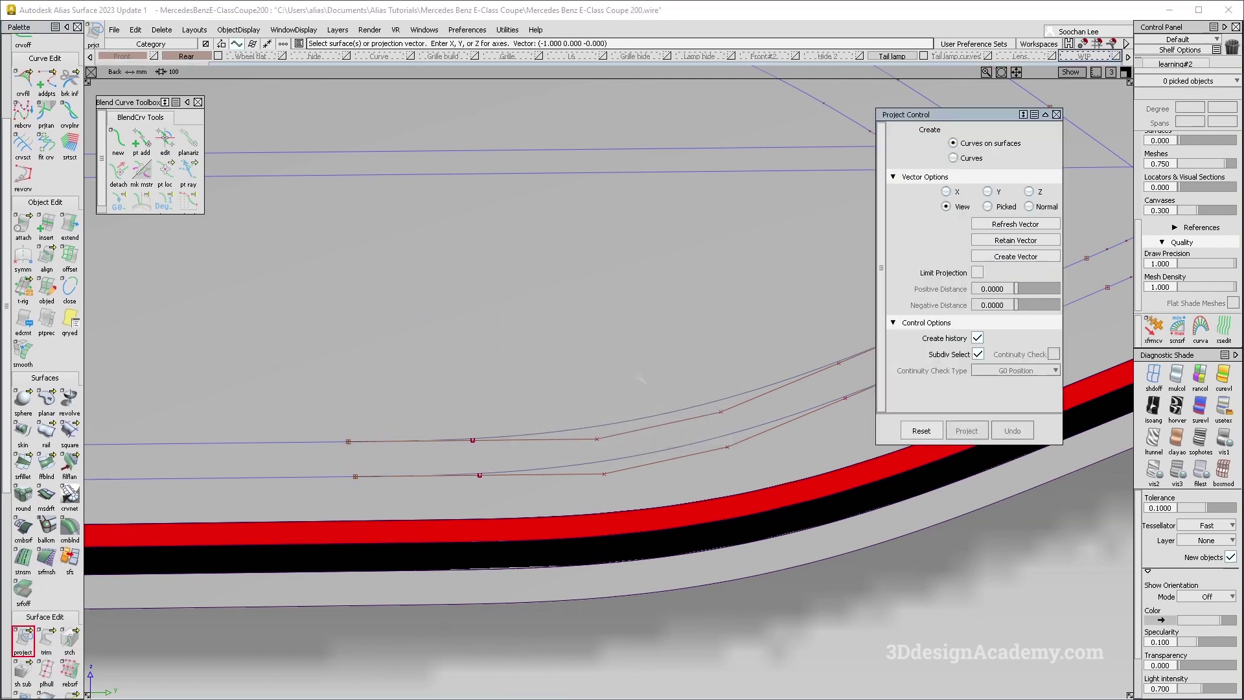
{"action": "left_click", "coordinate": [639, 389]}
{"action": "key", "text": "space"}
{"action": "left_click_drag", "start_coordinate": [638, 389], "coordinate": [660, 469]}
{"action": "key", "text": "space"}
{"action": "right_click_drag", "start_coordinate": [659, 469], "coordinate": [636, 466], "text": "alt+shift"}
Pick the two projected fillets' source curves and assign them to the Tail lamp curves layer.
{"action": "left_click_drag", "start_coordinate": [602, 341], "coordinate": [638, 368], "text": "ctrl+shift"}
{"action": "left_click_drag", "start_coordinate": [638, 368], "coordinate": [688, 432]}
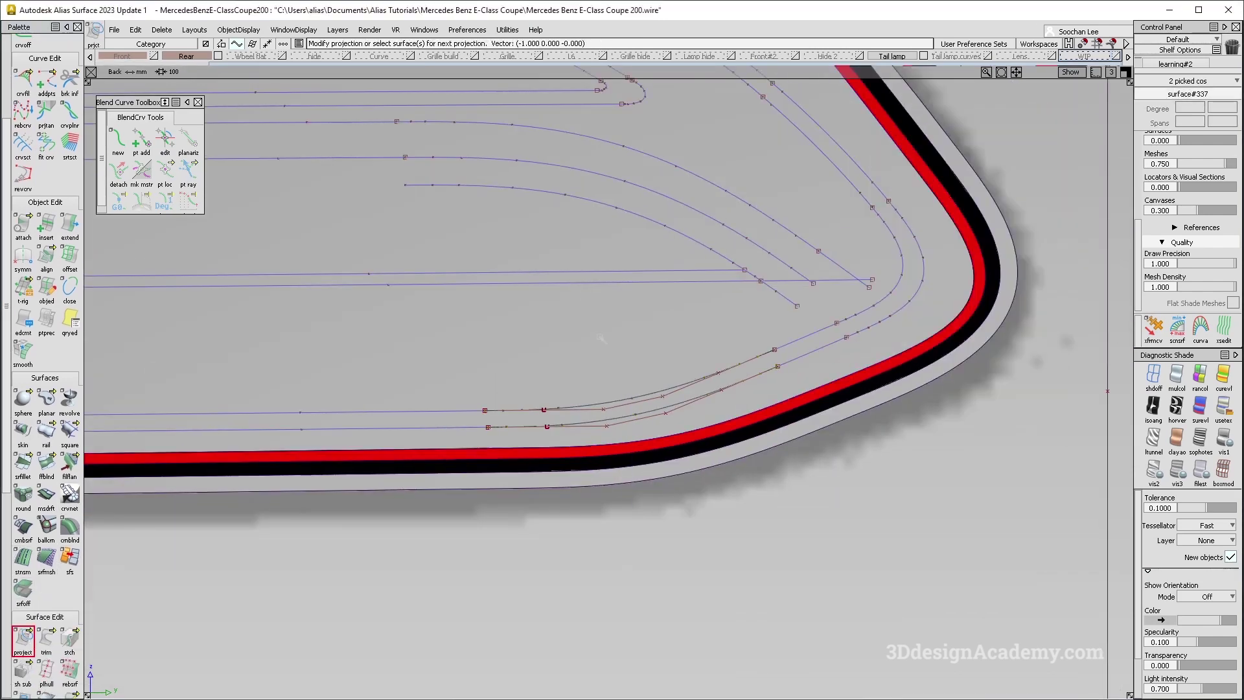
{"action": "key", "text": "F8"}
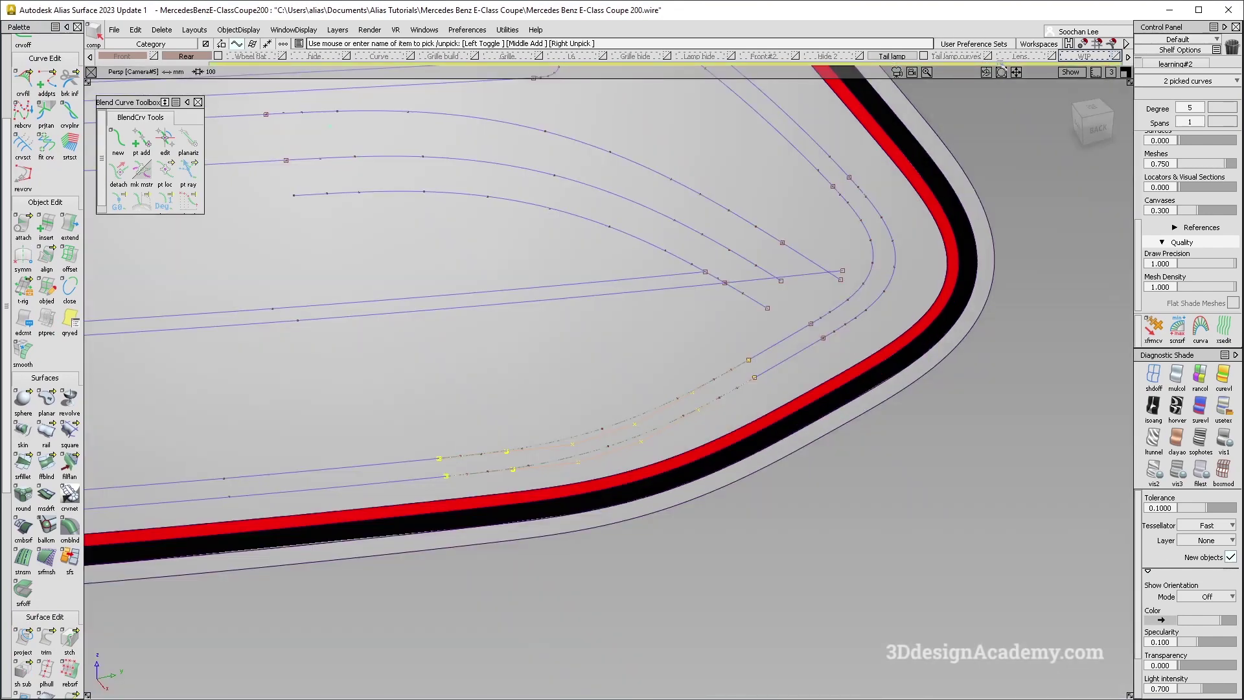
{"action": "left_click_drag", "start_coordinate": [976, 57], "coordinate": [975, 70]}
{"action": "left_click_drag", "start_coordinate": [746, 324], "coordinate": [700, 318], "text": "alt+shift"}
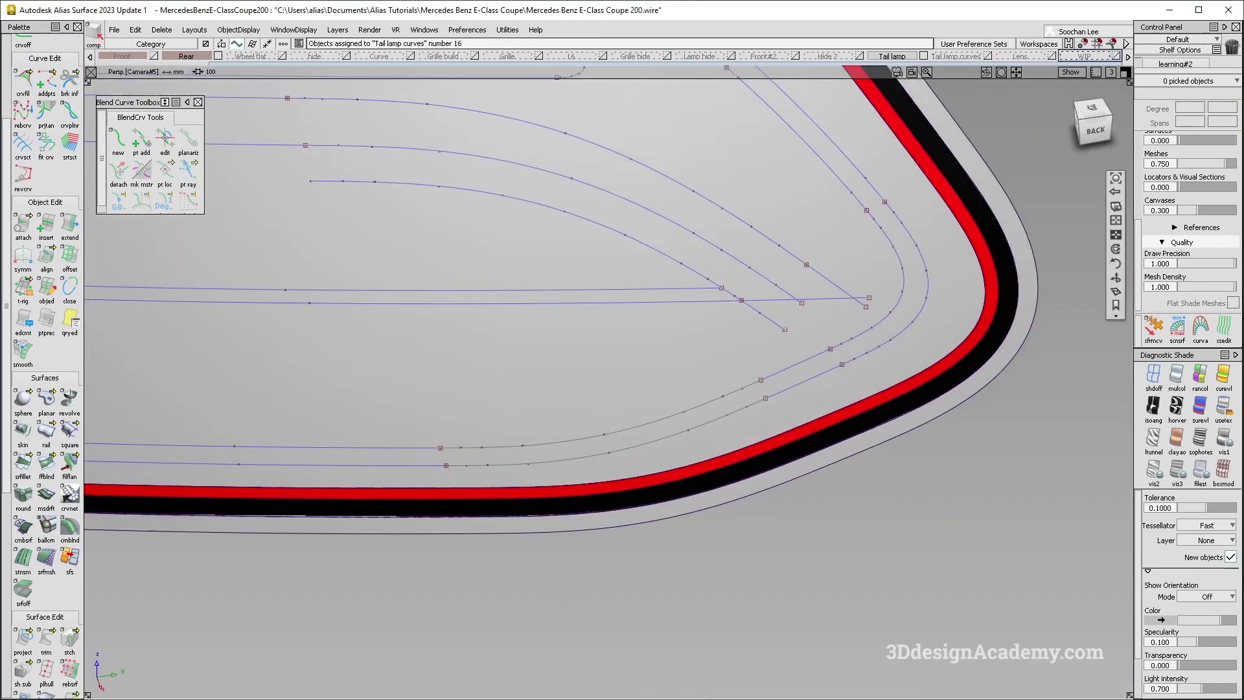
Pick all of the tail lamp's curves and surfaces together, delete their construction history and clear the selection.
{"action": "right_click_drag", "start_coordinate": [522, 436], "coordinate": [498, 438], "text": "alt+shift"}
{"action": "middle_click_drag", "start_coordinate": [498, 438], "coordinate": [706, 388], "text": "alt+shift"}
{"action": "right_click_drag", "start_coordinate": [706, 388], "coordinate": [671, 387], "text": "alt+shift"}
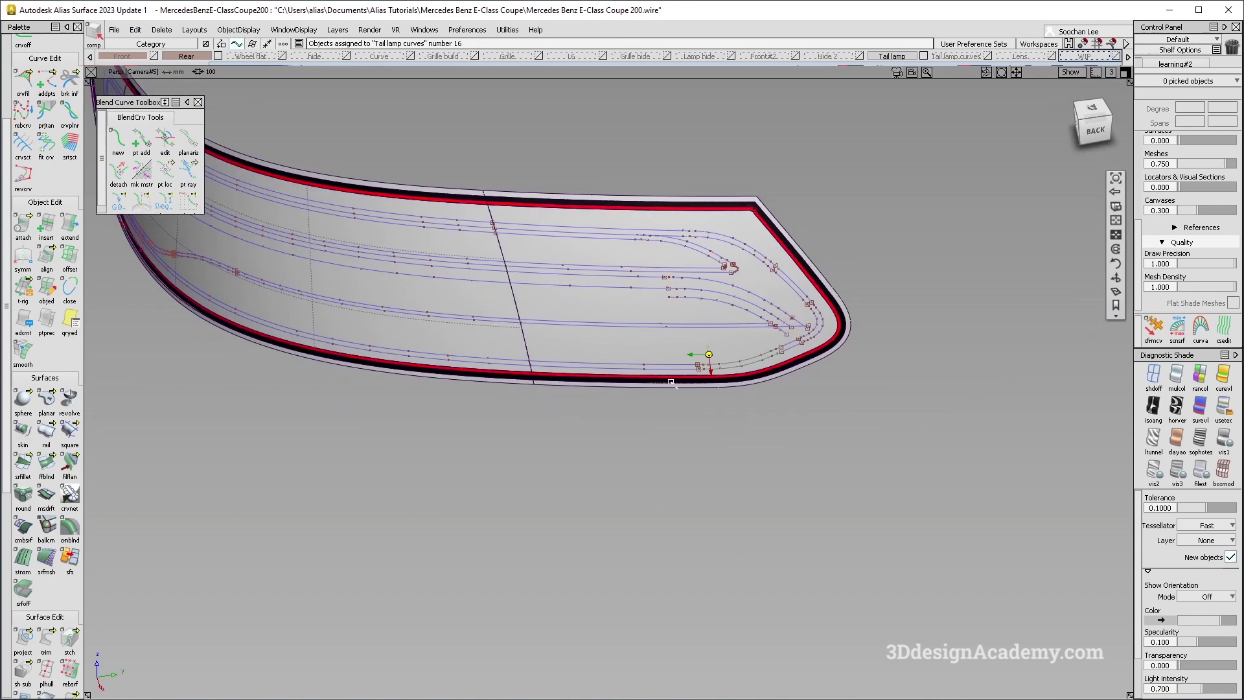
{"action": "middle_click_drag", "start_coordinate": [703, 350], "coordinate": [736, 413], "text": "alt+shift"}
{"action": "left_click_drag", "start_coordinate": [736, 414], "coordinate": [423, 414], "text": "alt+shift"}
{"action": "middle_click_drag", "start_coordinate": [423, 414], "coordinate": [521, 403], "text": "alt+shift"}
{"action": "mouse_move", "coordinate": [521, 403]}
{"action": "left_mouse_down", "text": "alt+shift"}
{"action": "mouse_move", "coordinate": [341, 339]}
{"action": "mouse_move", "coordinate": [317, 355]}
{"action": "mouse_move", "coordinate": [303, 237]}
{"action": "left_mouse_up", "text": "alt+shift"}
{"action": "left_click_drag", "start_coordinate": [194, 266], "coordinate": [942, 595]}
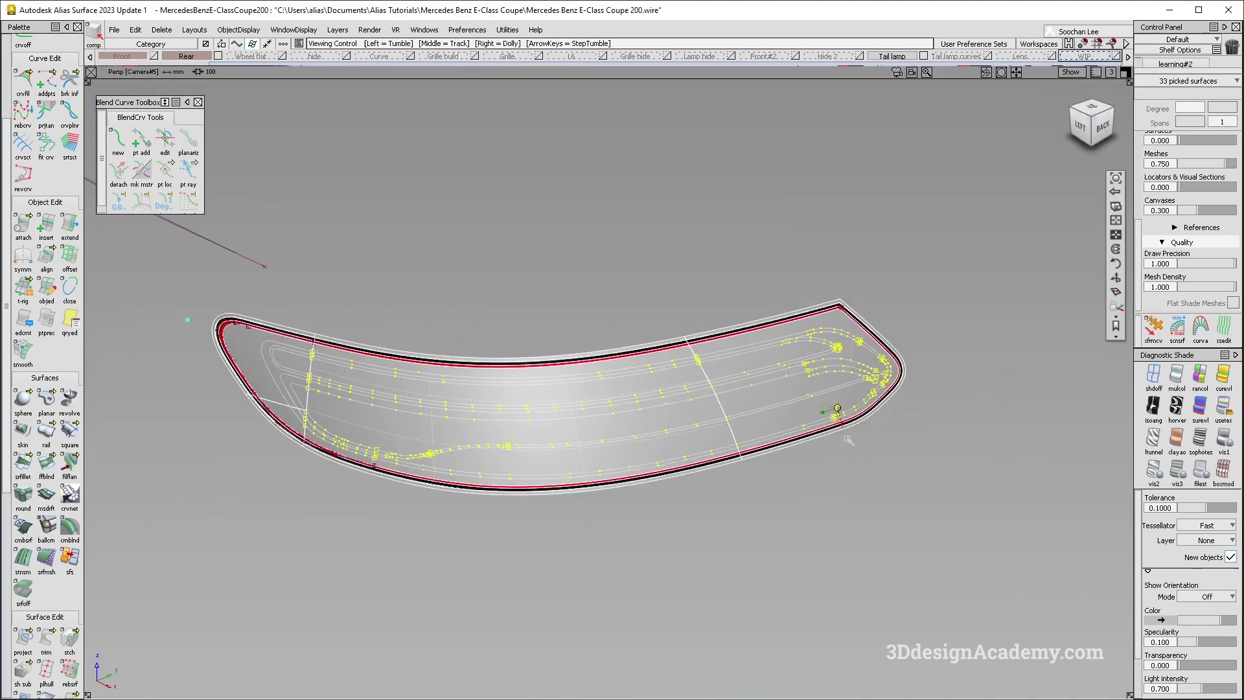
{"action": "left_click_drag", "start_coordinate": [847, 455], "coordinate": [833, 421], "text": "alt+shift"}
{"action": "left_click", "coordinate": [161, 30]}
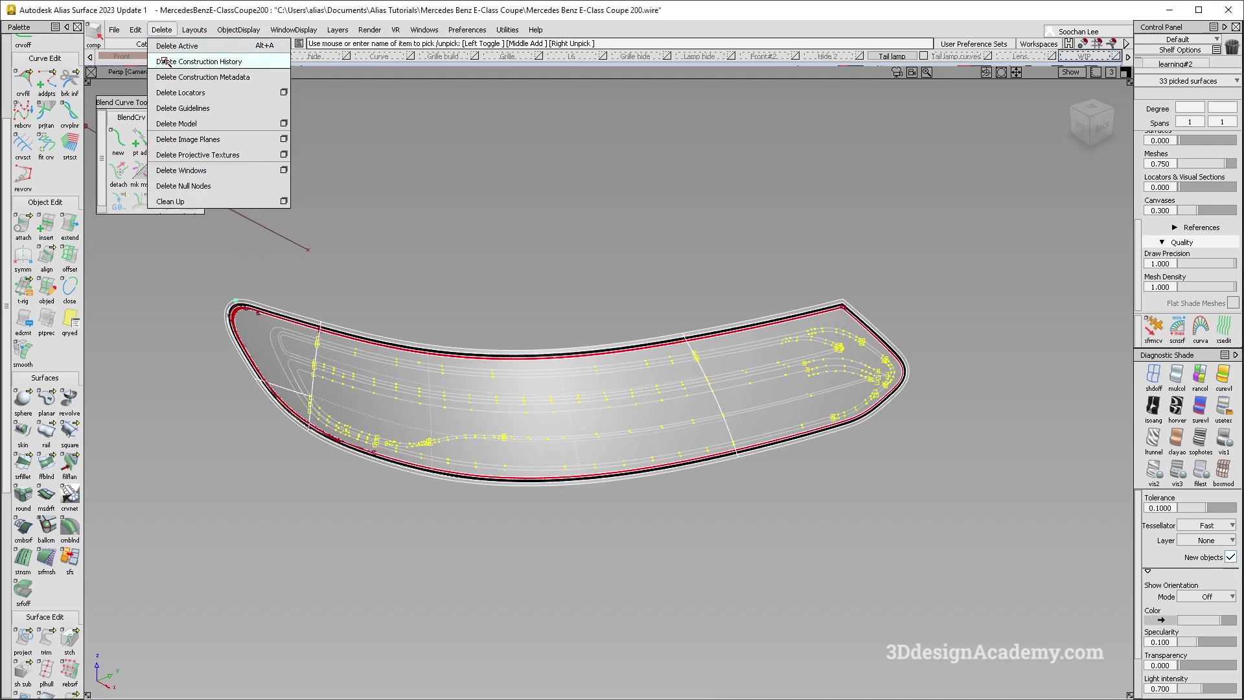
{"action": "left_click", "coordinate": [168, 61]}
{"action": "left_click_drag", "start_coordinate": [491, 423], "coordinate": [491, 516], "text": "ctrl+shift"}
{"action": "mouse_move", "coordinate": [574, 463]}
{"action": "left_mouse_down", "text": "alt+shift"}
{"action": "mouse_move", "coordinate": [584, 423]}
{"action": "mouse_move", "coordinate": [606, 464]}
{"action": "mouse_move", "coordinate": [1012, 430]}
{"action": "left_mouse_up", "text": "alt+shift"}
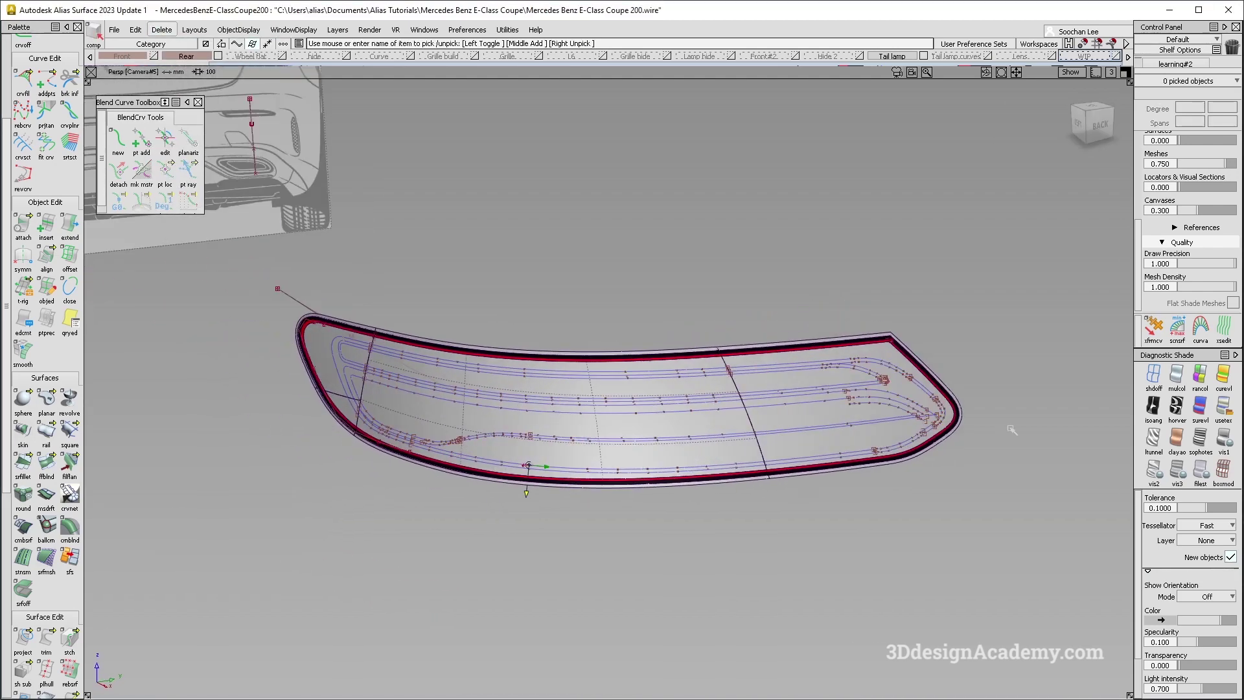
{"action": "scroll", "coordinate": [921, 436], "scroll_direction": "up", "scroll_amount": 5}
{"action": "right_click_drag", "start_coordinate": [949, 409], "coordinate": [765, 409], "text": "alt+shift"}
{"action": "middle_click_drag", "start_coordinate": [764, 409], "coordinate": [933, 409], "text": "alt+shift"}
{"action": "left_click_drag", "start_coordinate": [836, 415], "coordinate": [531, 502], "text": "alt+shift"}
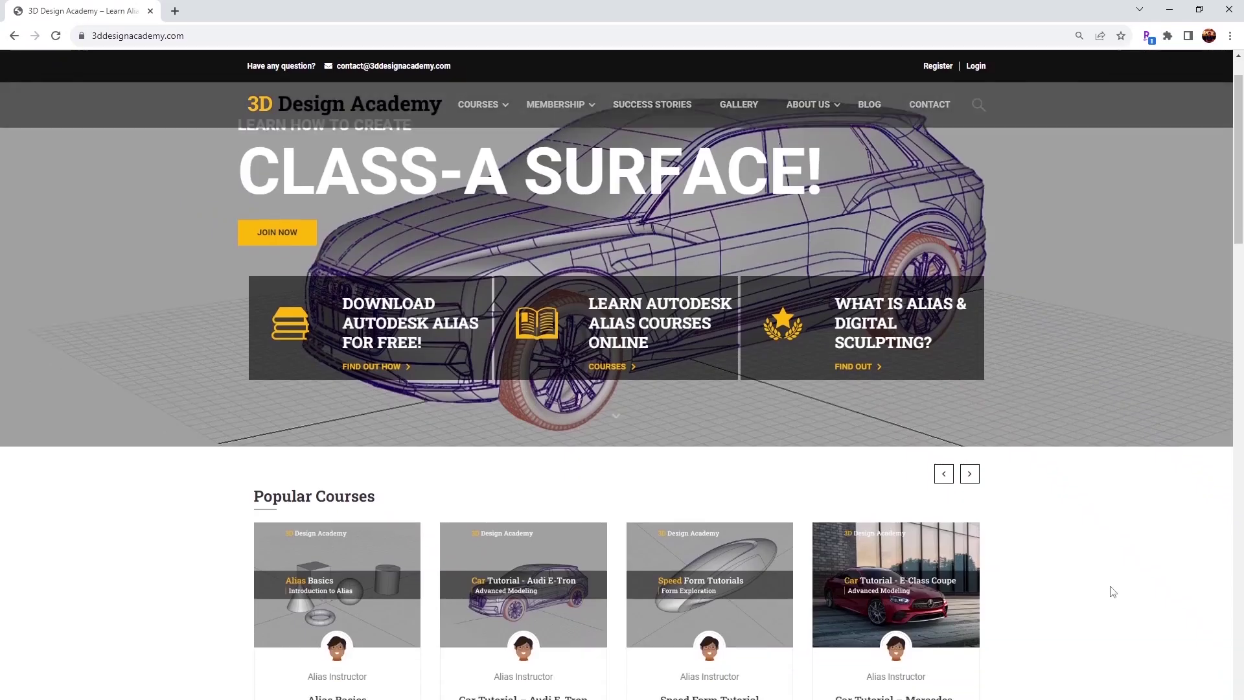
In the web browser, look through the 3D Design Academy site and the Lamborghini Aventador course's curriculum.
{"action": "scroll", "coordinate": [1109, 589], "scroll_direction": "down", "scroll_amount": 5}
{"action": "scroll", "coordinate": [1113, 591], "scroll_direction": "down", "scroll_amount": 3}
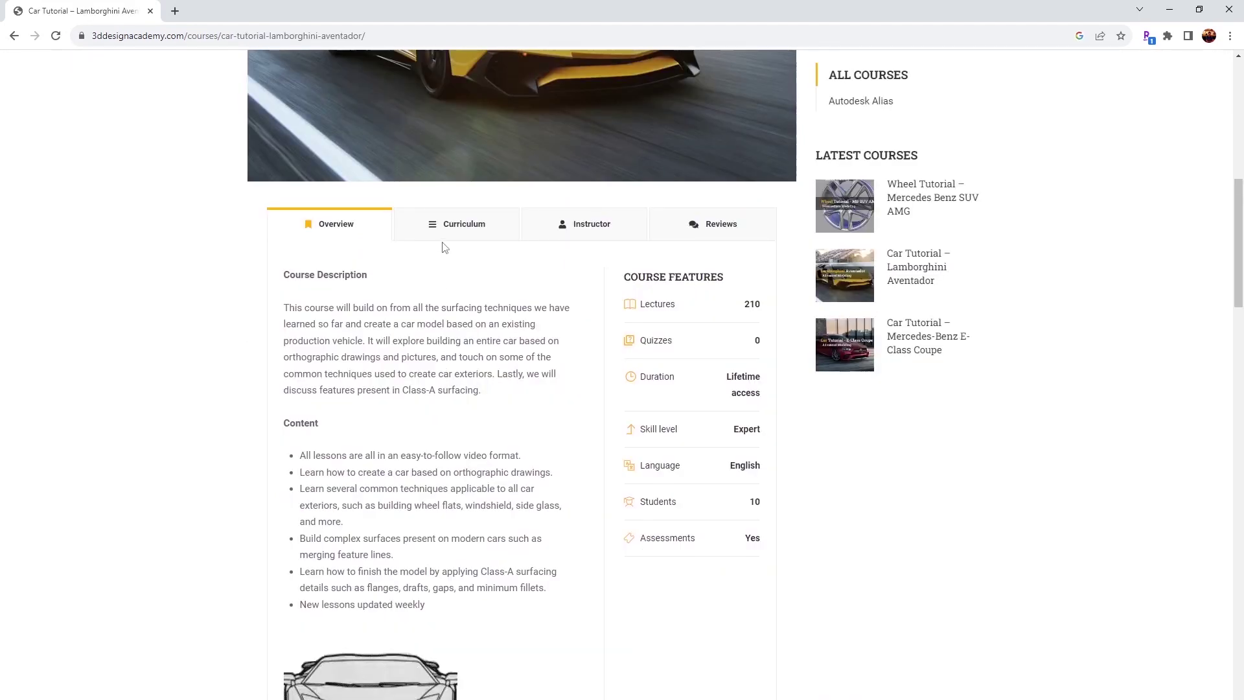
{"action": "left_click", "coordinate": [446, 230]}
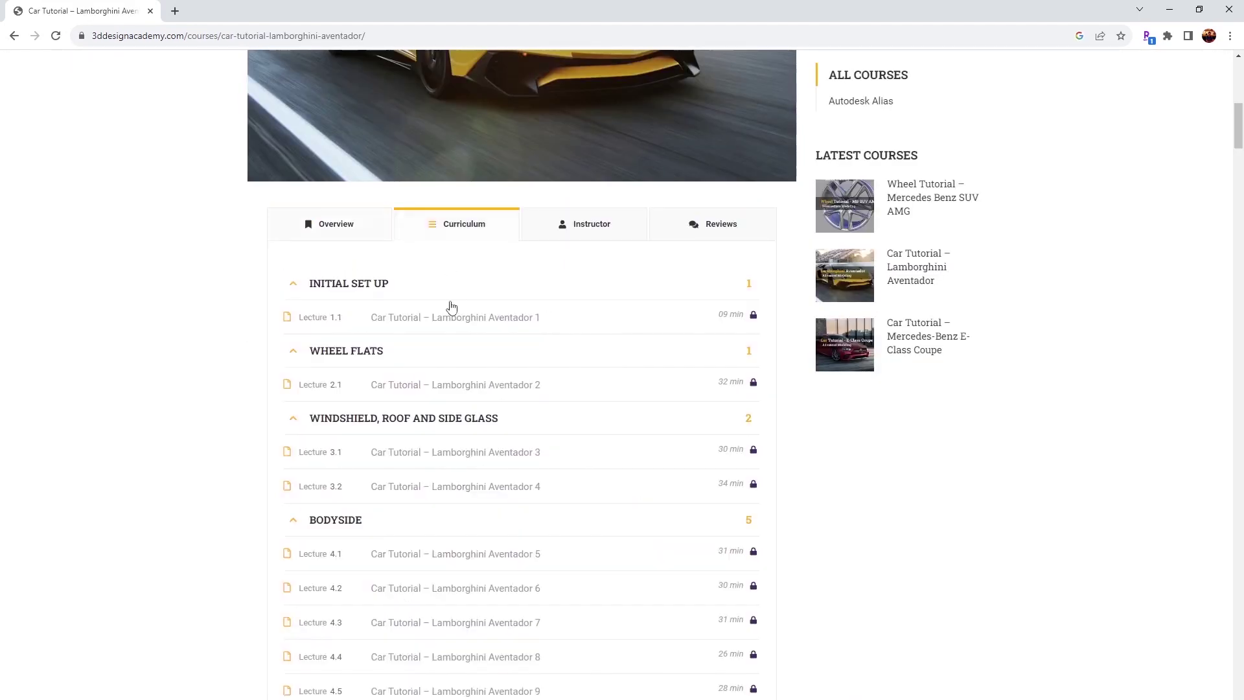
{"action": "scroll", "coordinate": [446, 311], "scroll_direction": "down", "scroll_amount": 10}
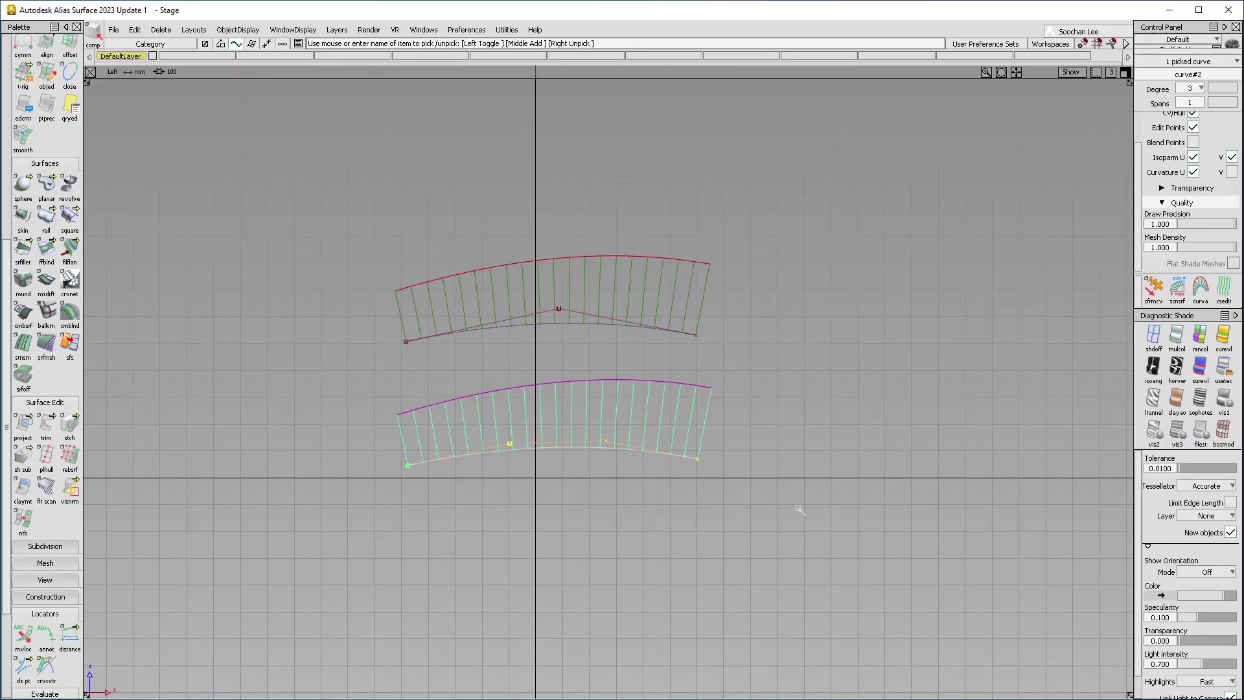
{"action": "left_click", "coordinate": [537, 305]}
{"action": "mouse_move", "coordinate": [612, 362]}
{"action": "left_mouse_down"}
{"action": "mouse_move", "coordinate": [598, 358]}
{"action": "mouse_move", "coordinate": [614, 356]}
{"action": "left_mouse_up"}
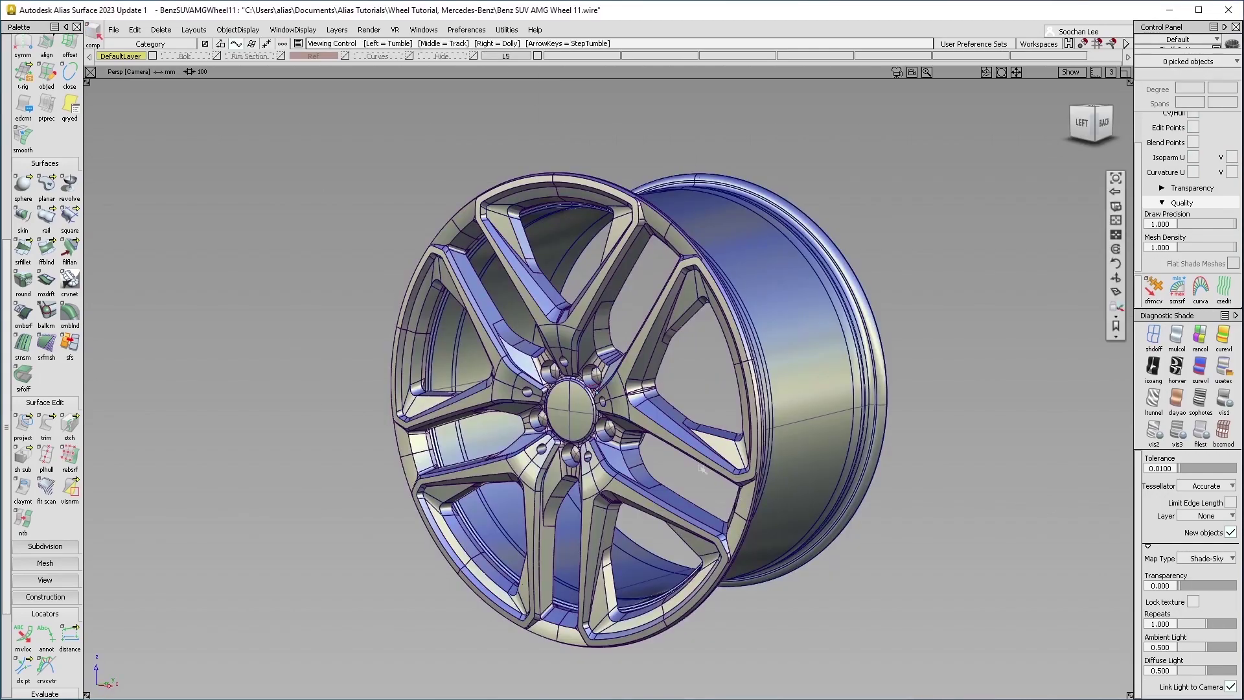
{"action": "left_click_drag", "start_coordinate": [701, 468], "coordinate": [595, 474], "text": "alt+shift"}
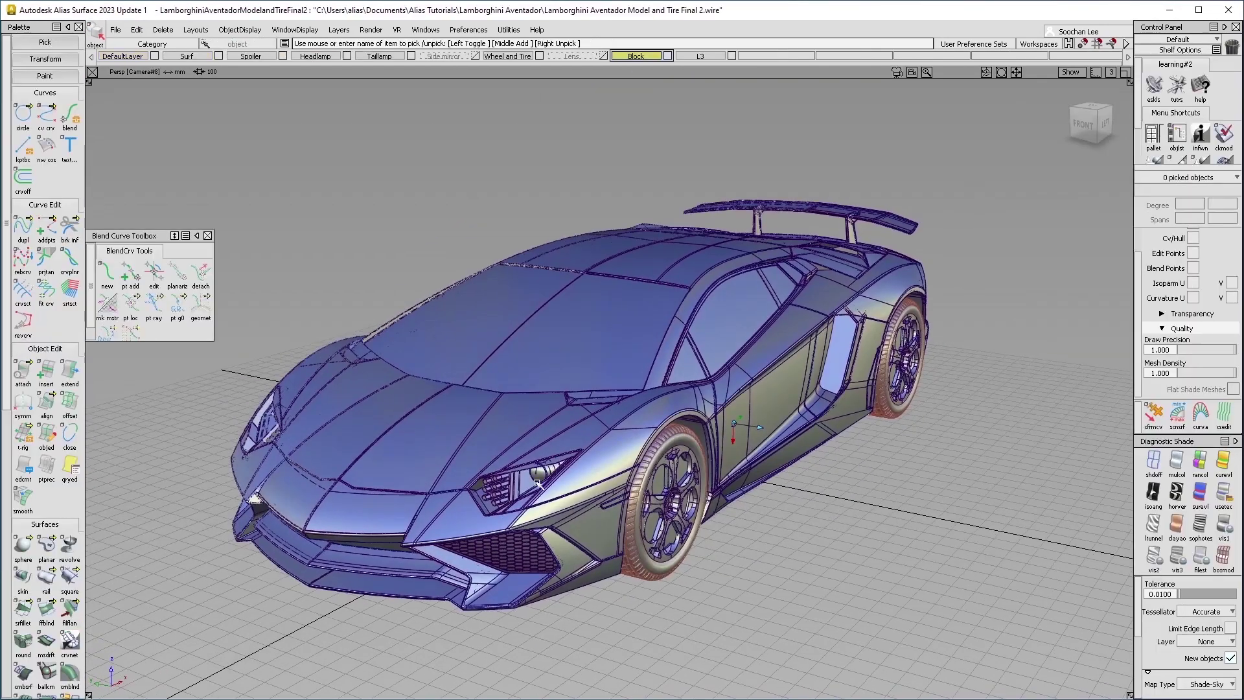
{"action": "left_click_drag", "start_coordinate": [687, 469], "coordinate": [622, 467], "text": "alt+shift"}
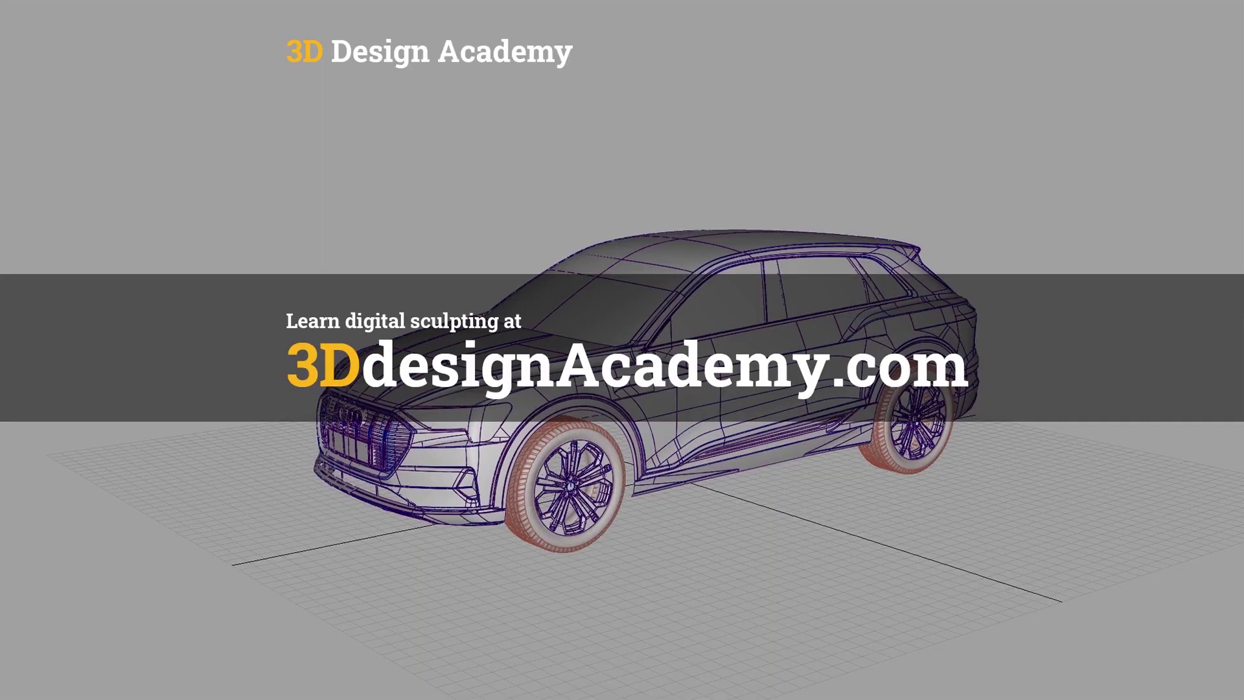